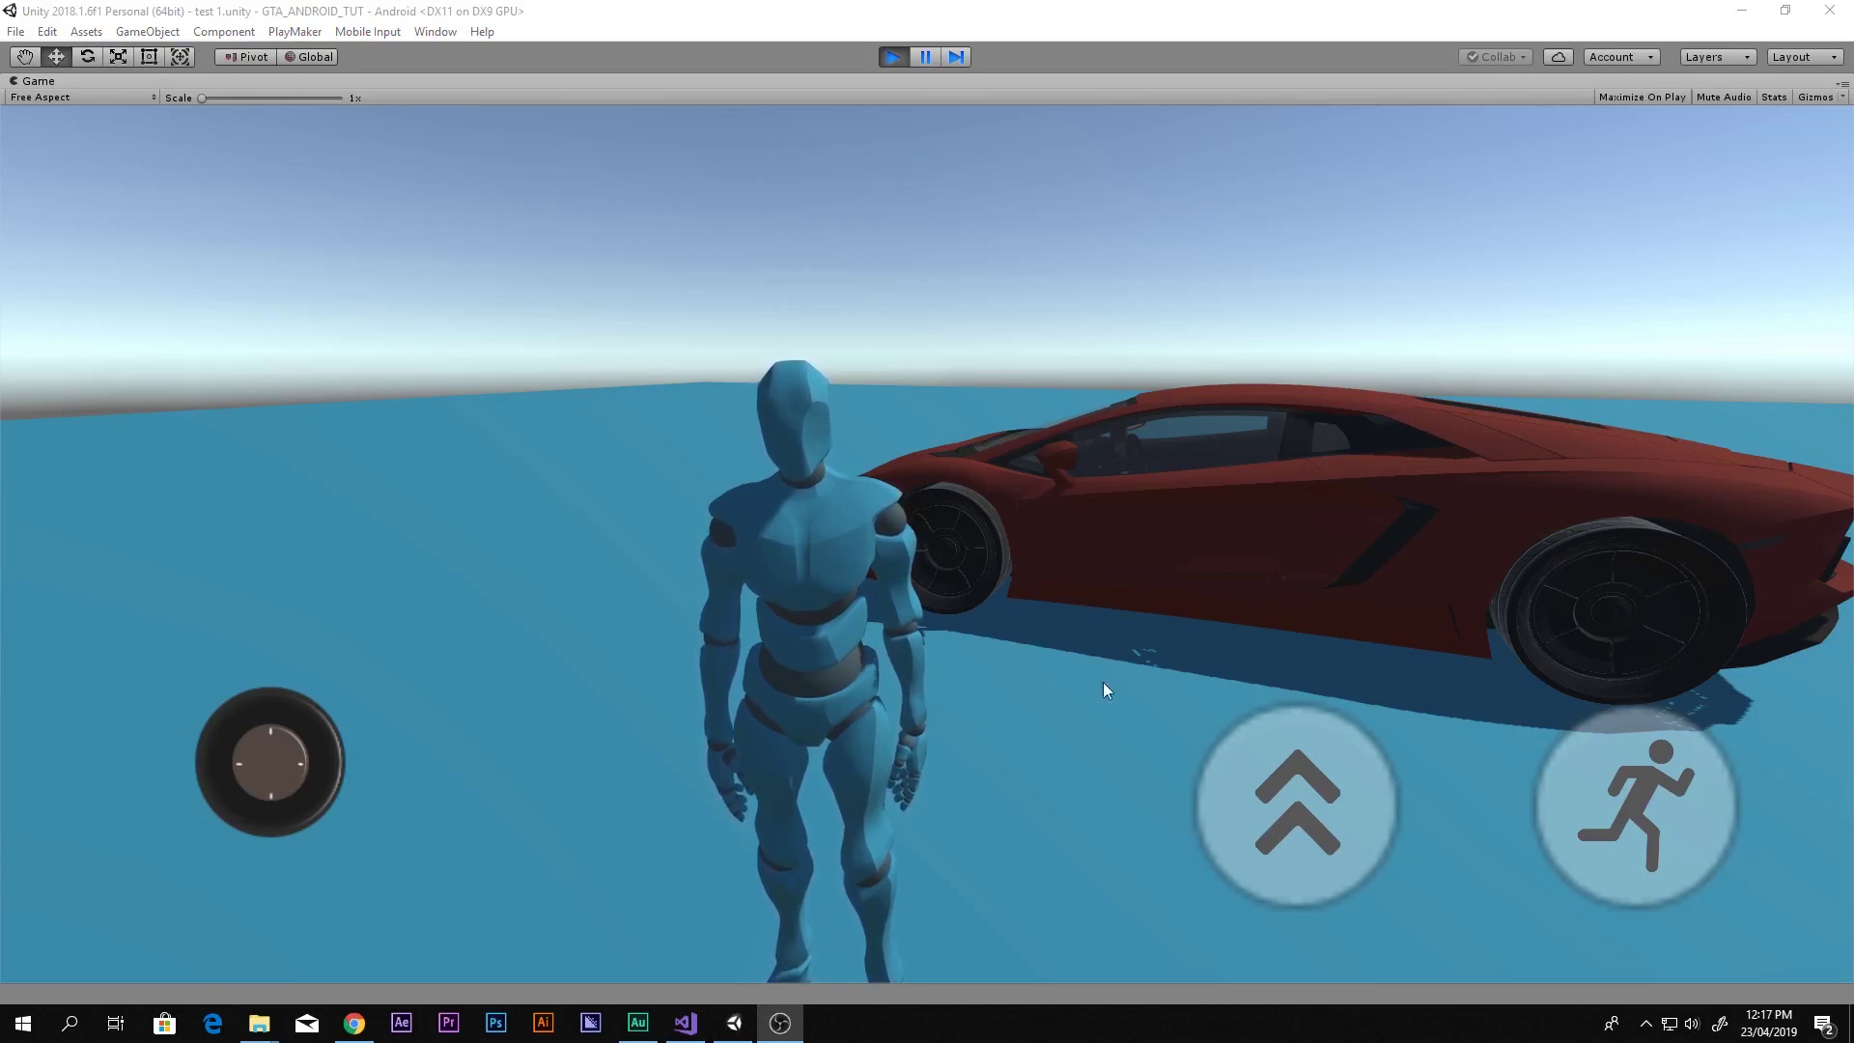
In Play mode, orbit the camera, walk the character to the red Lamborghini and get in
left_click_drag(1112, 525, 1343, 536)
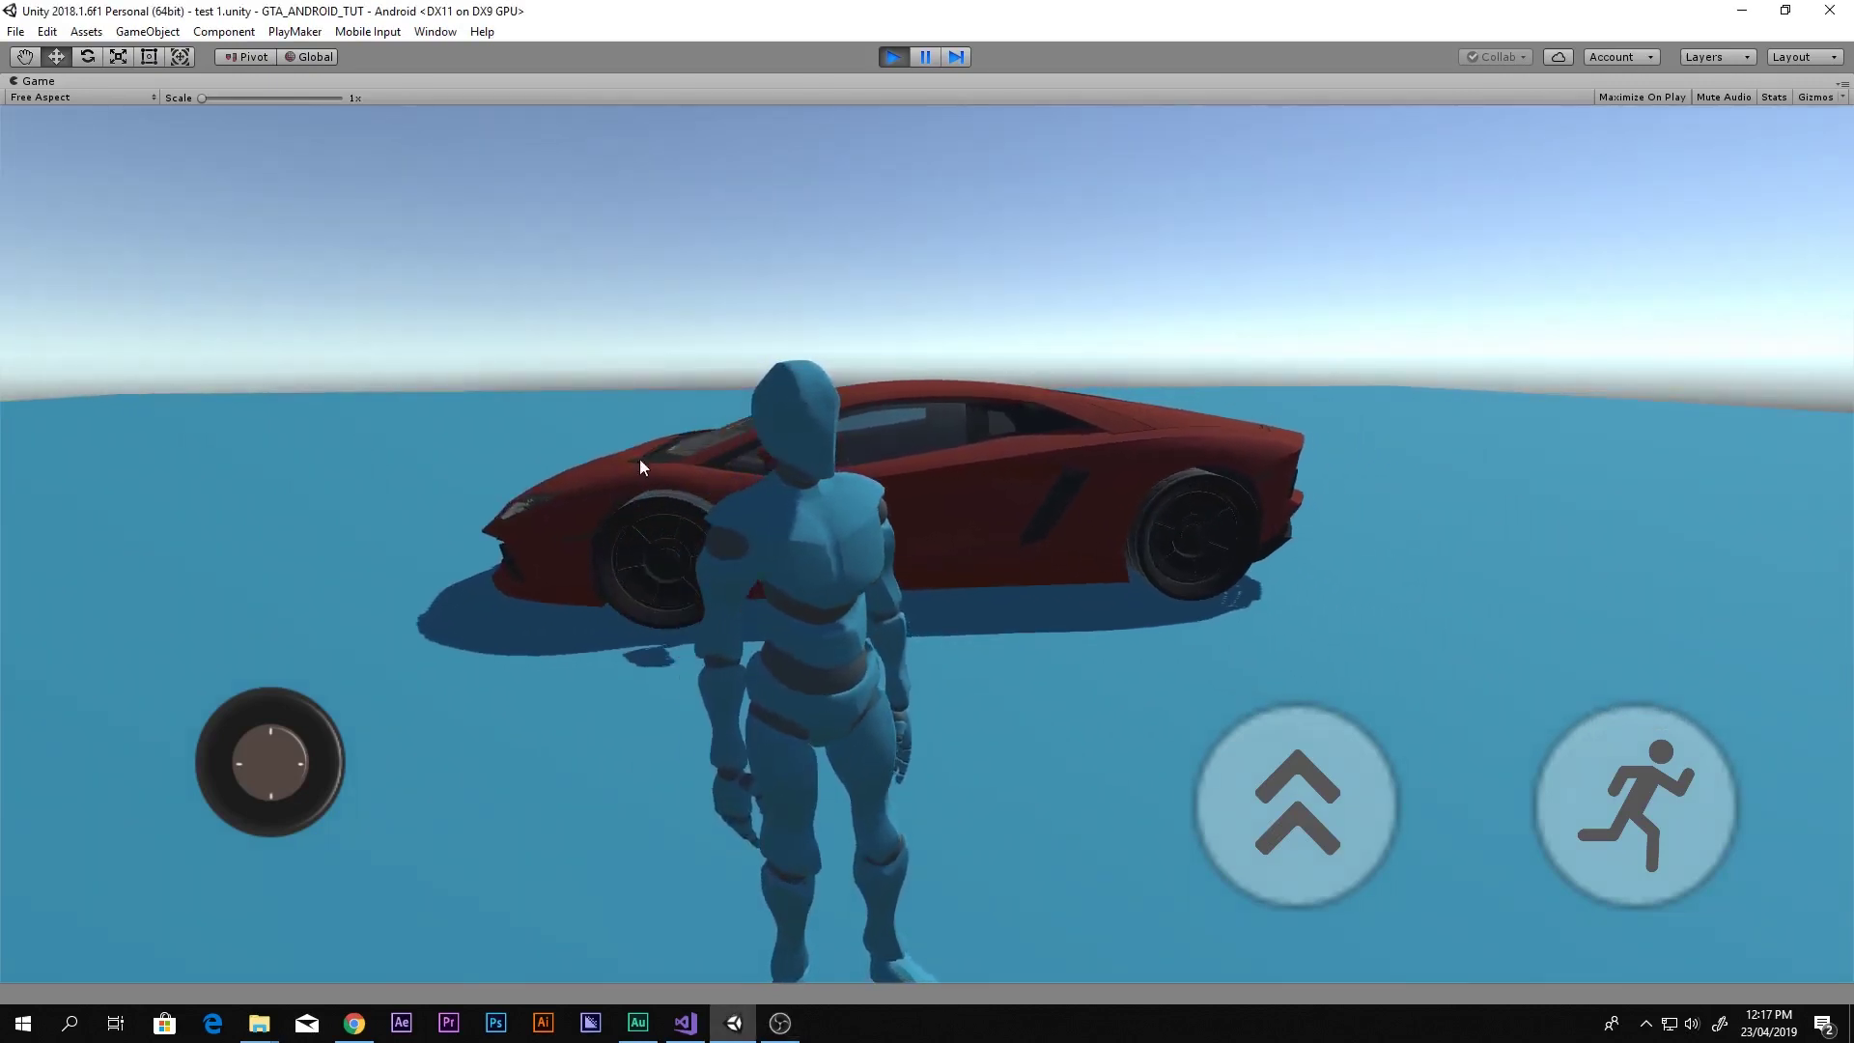
left_click_drag(284, 759, 235, 680)
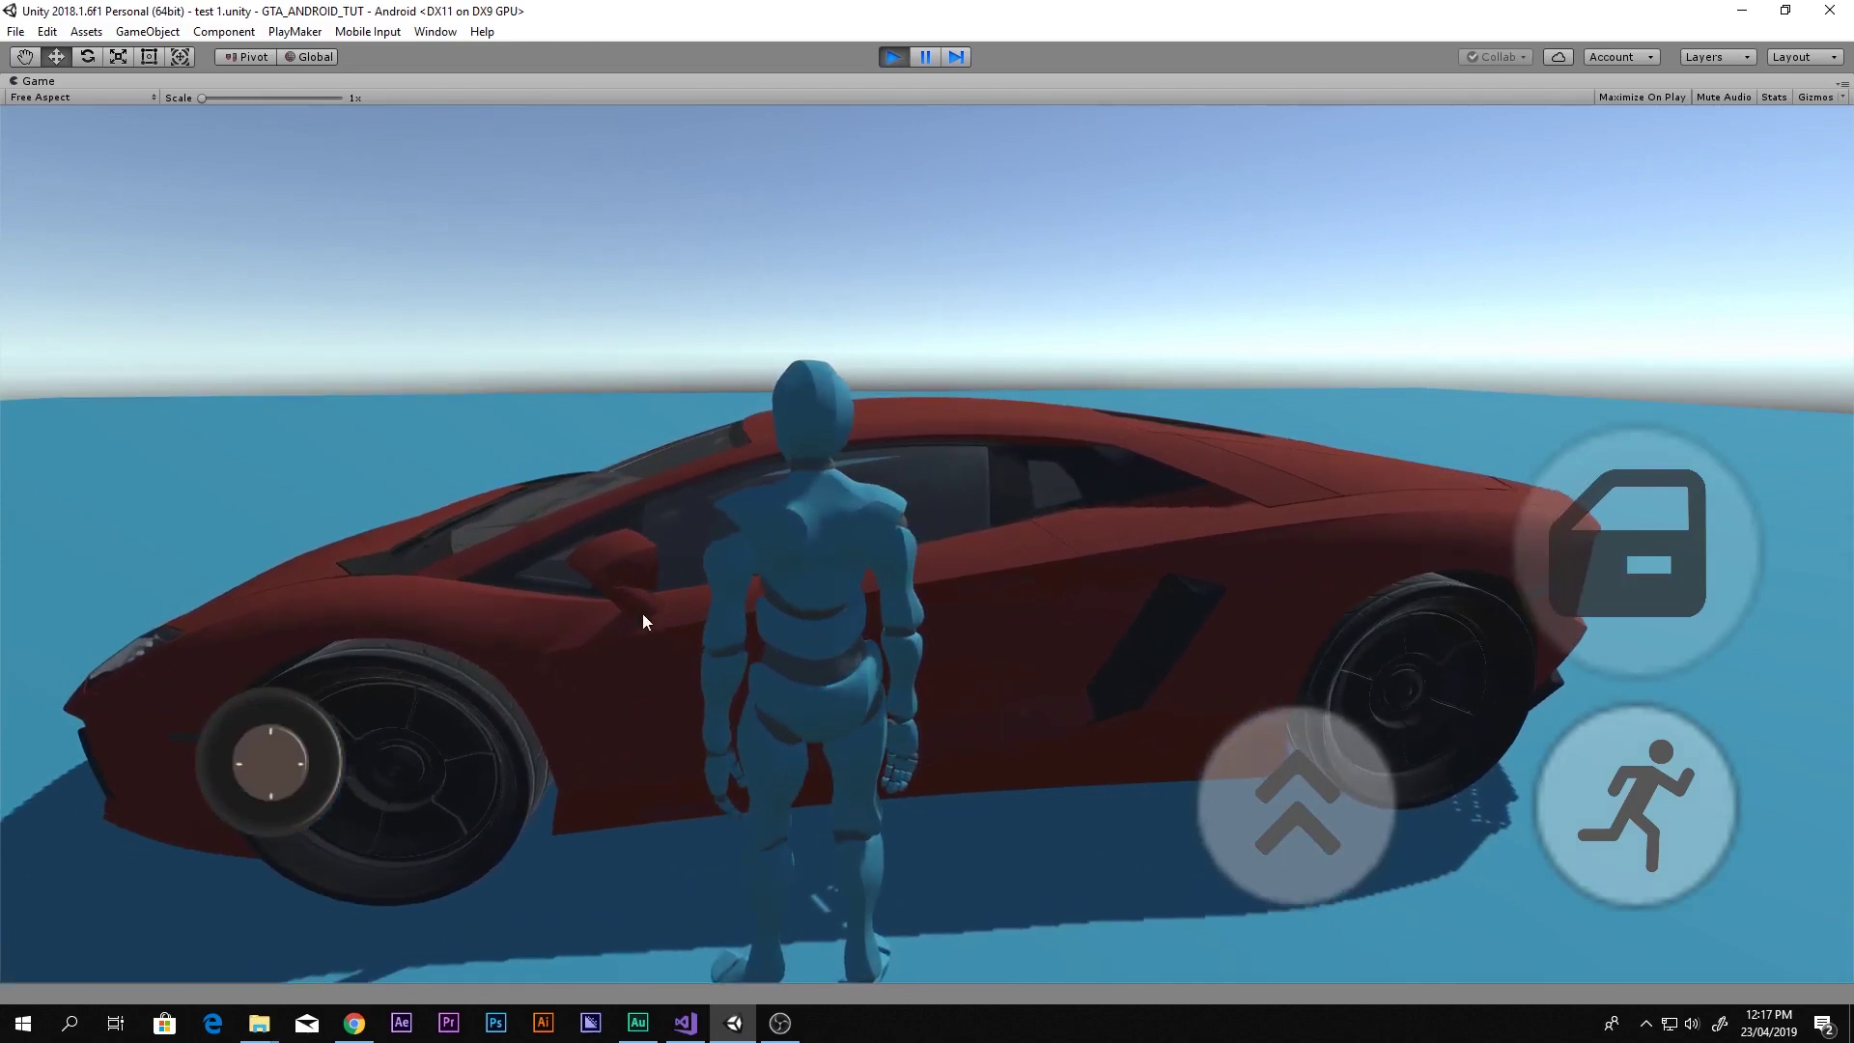
left_click(1572, 546)
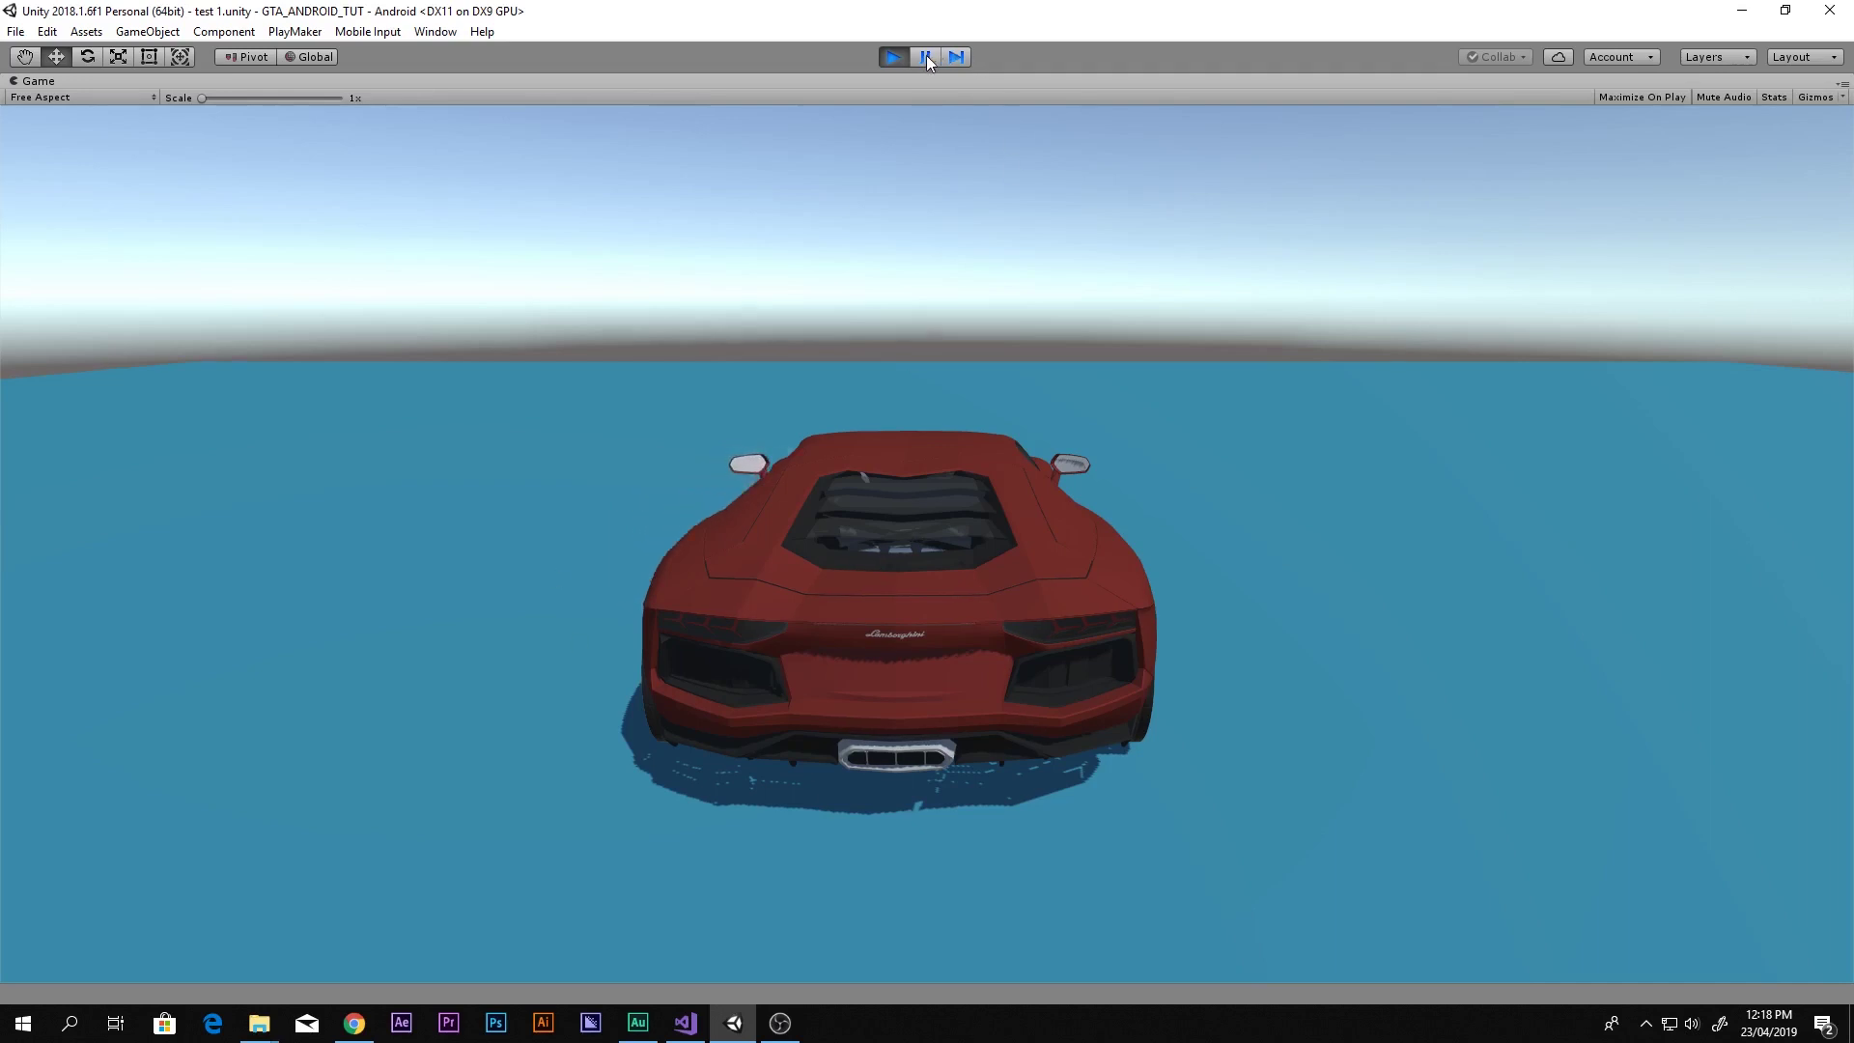
Drive the red Lamborghini forward, reverse it, then drive forward again
left_click(1718, 860)
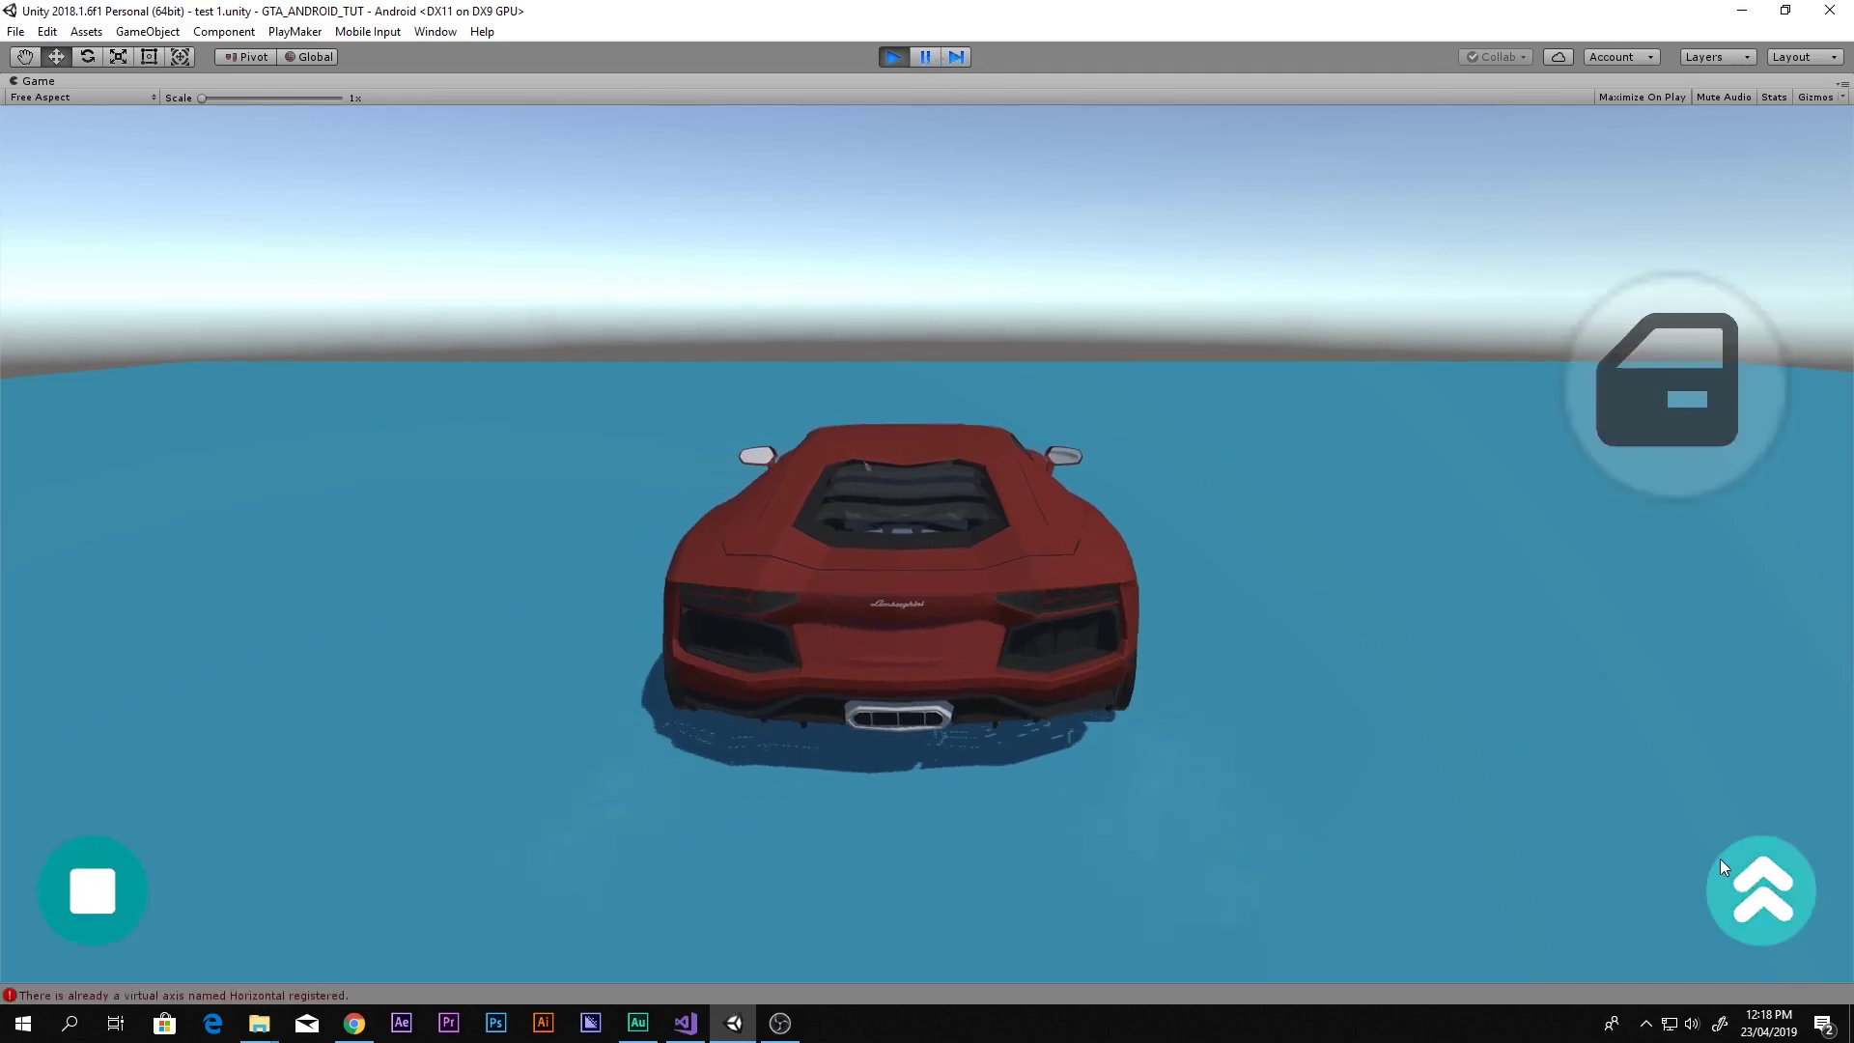
left_click(97, 890)
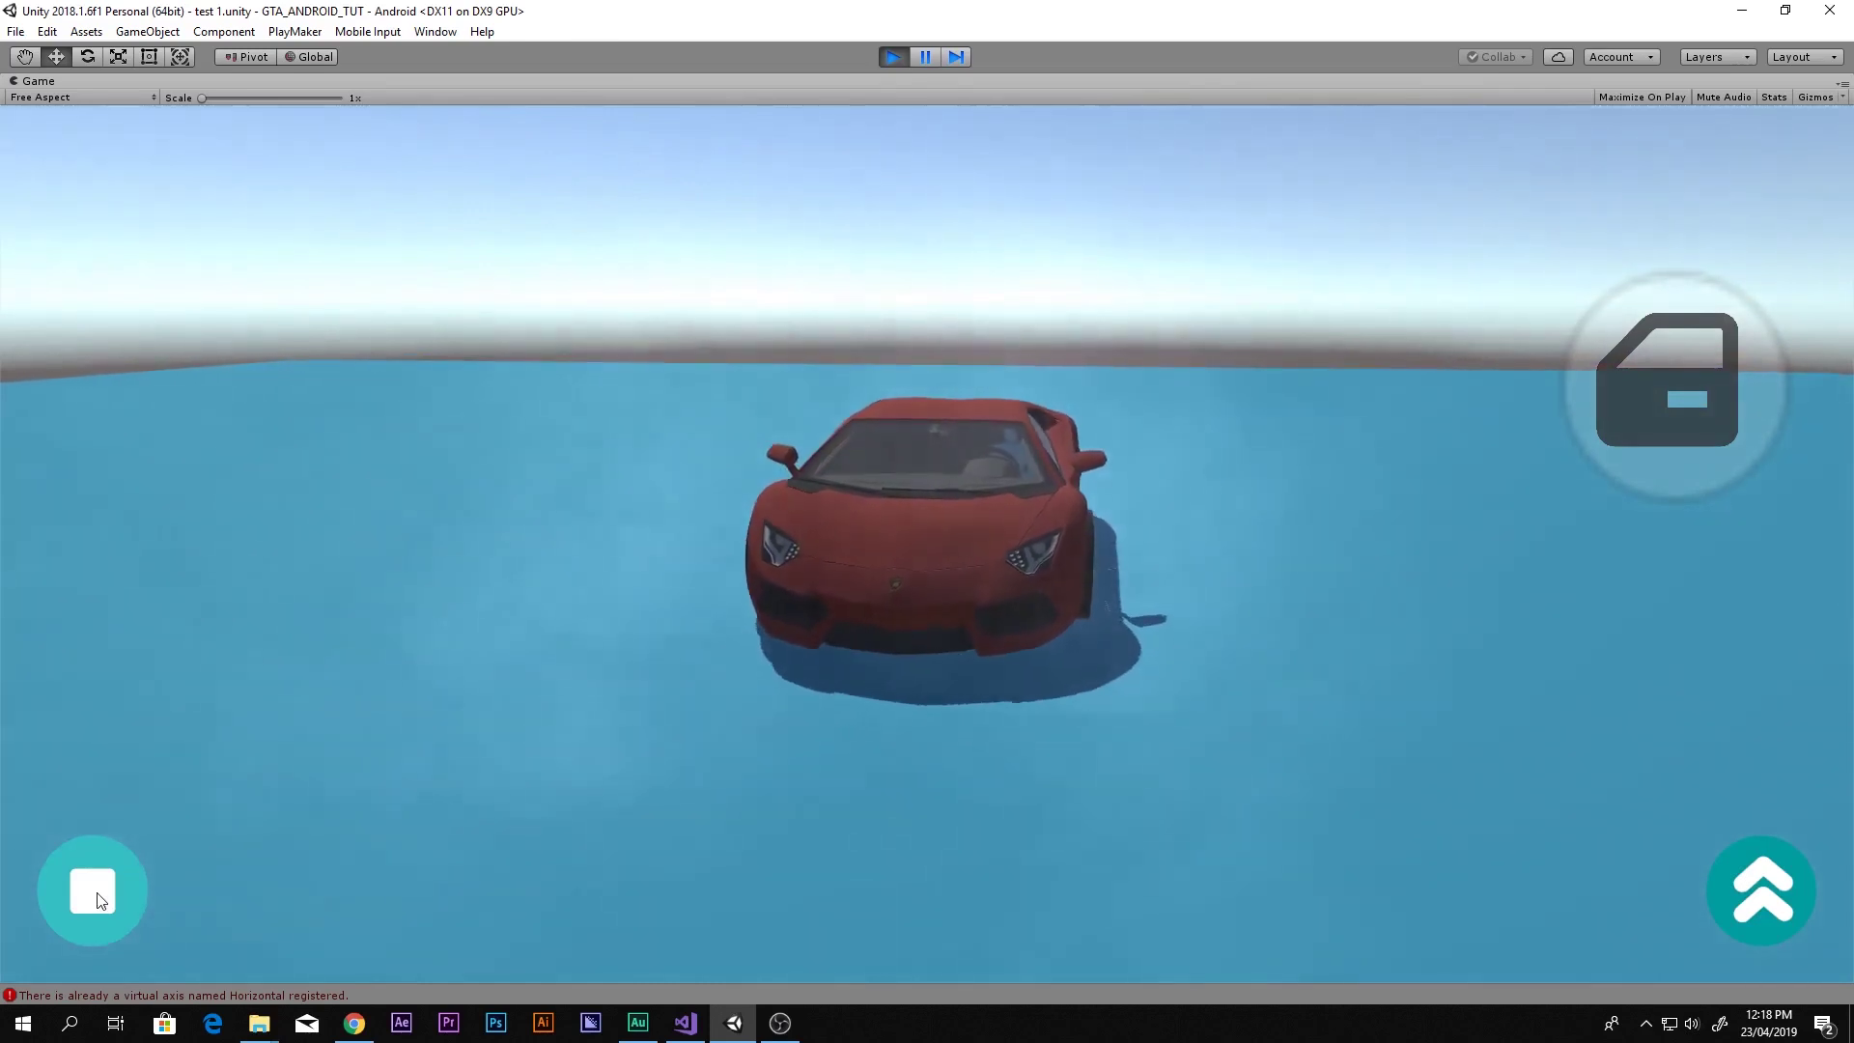
left_click(1762, 883)
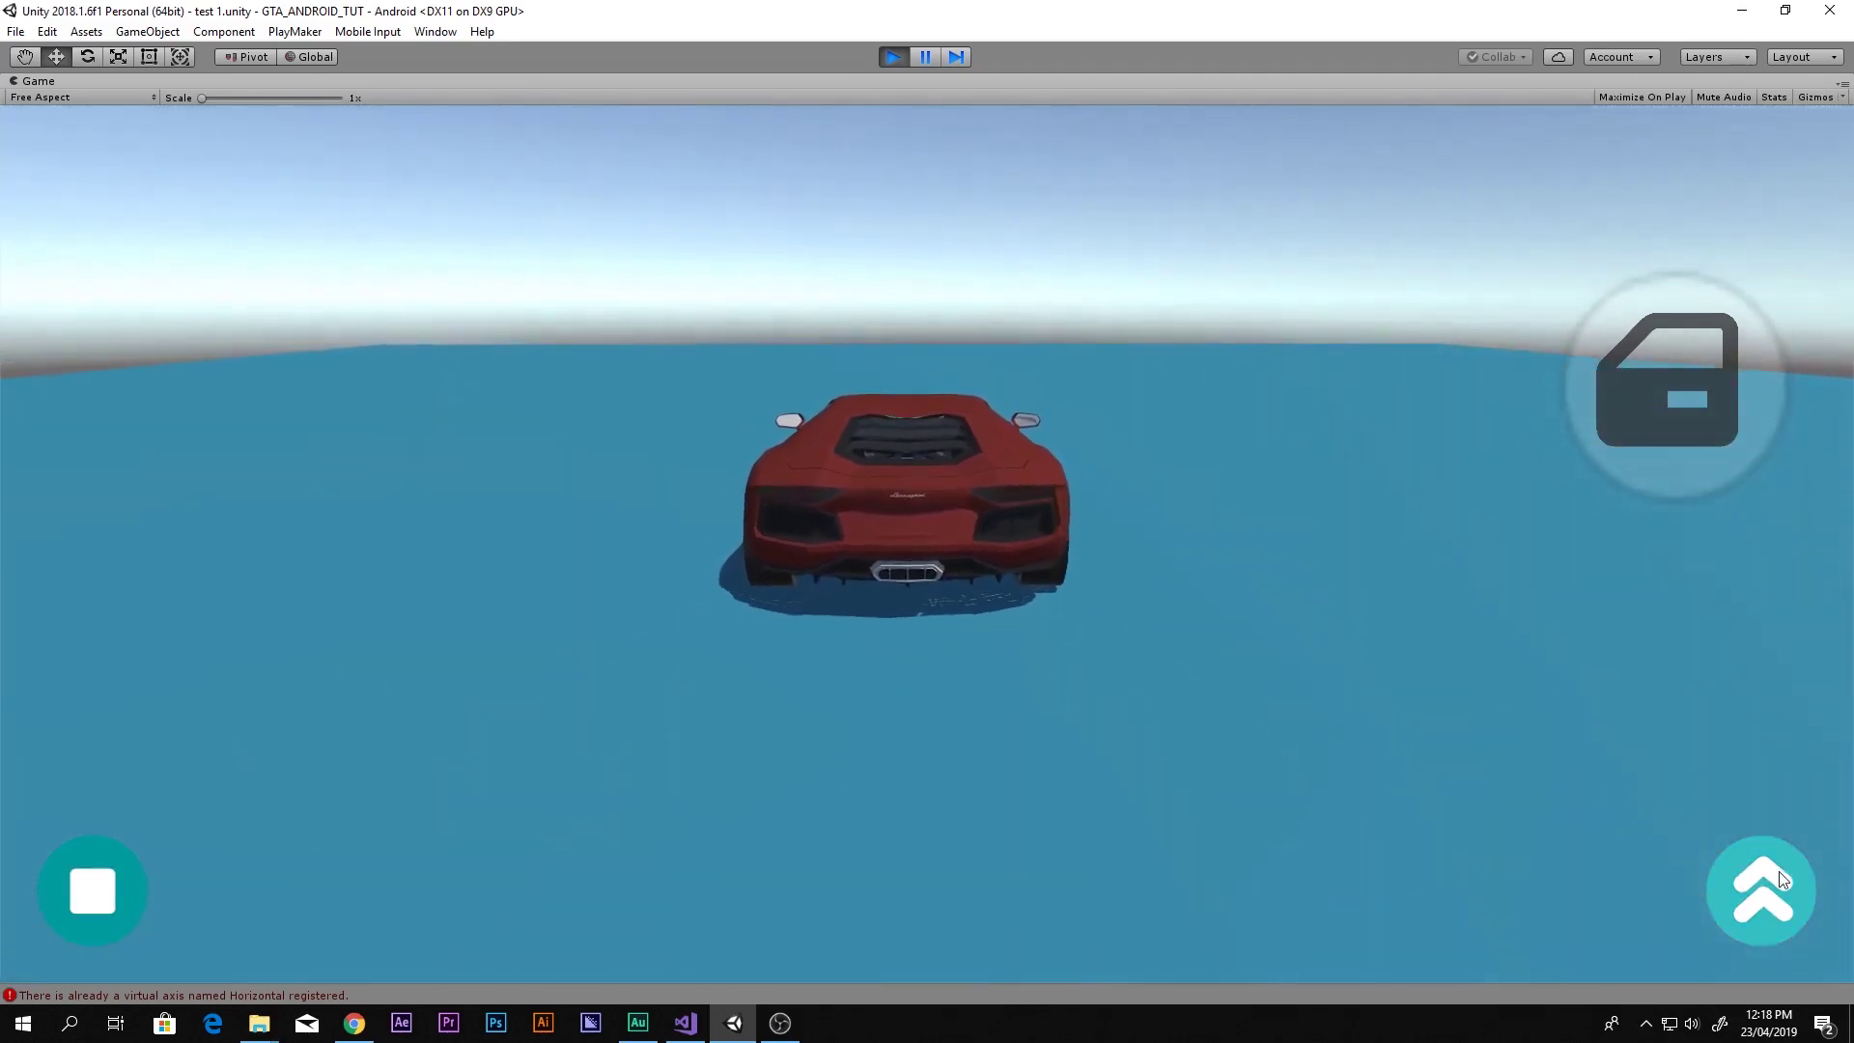
Get the character out of the car, walk it past the car, and stop play mode
left_click(1676, 402)
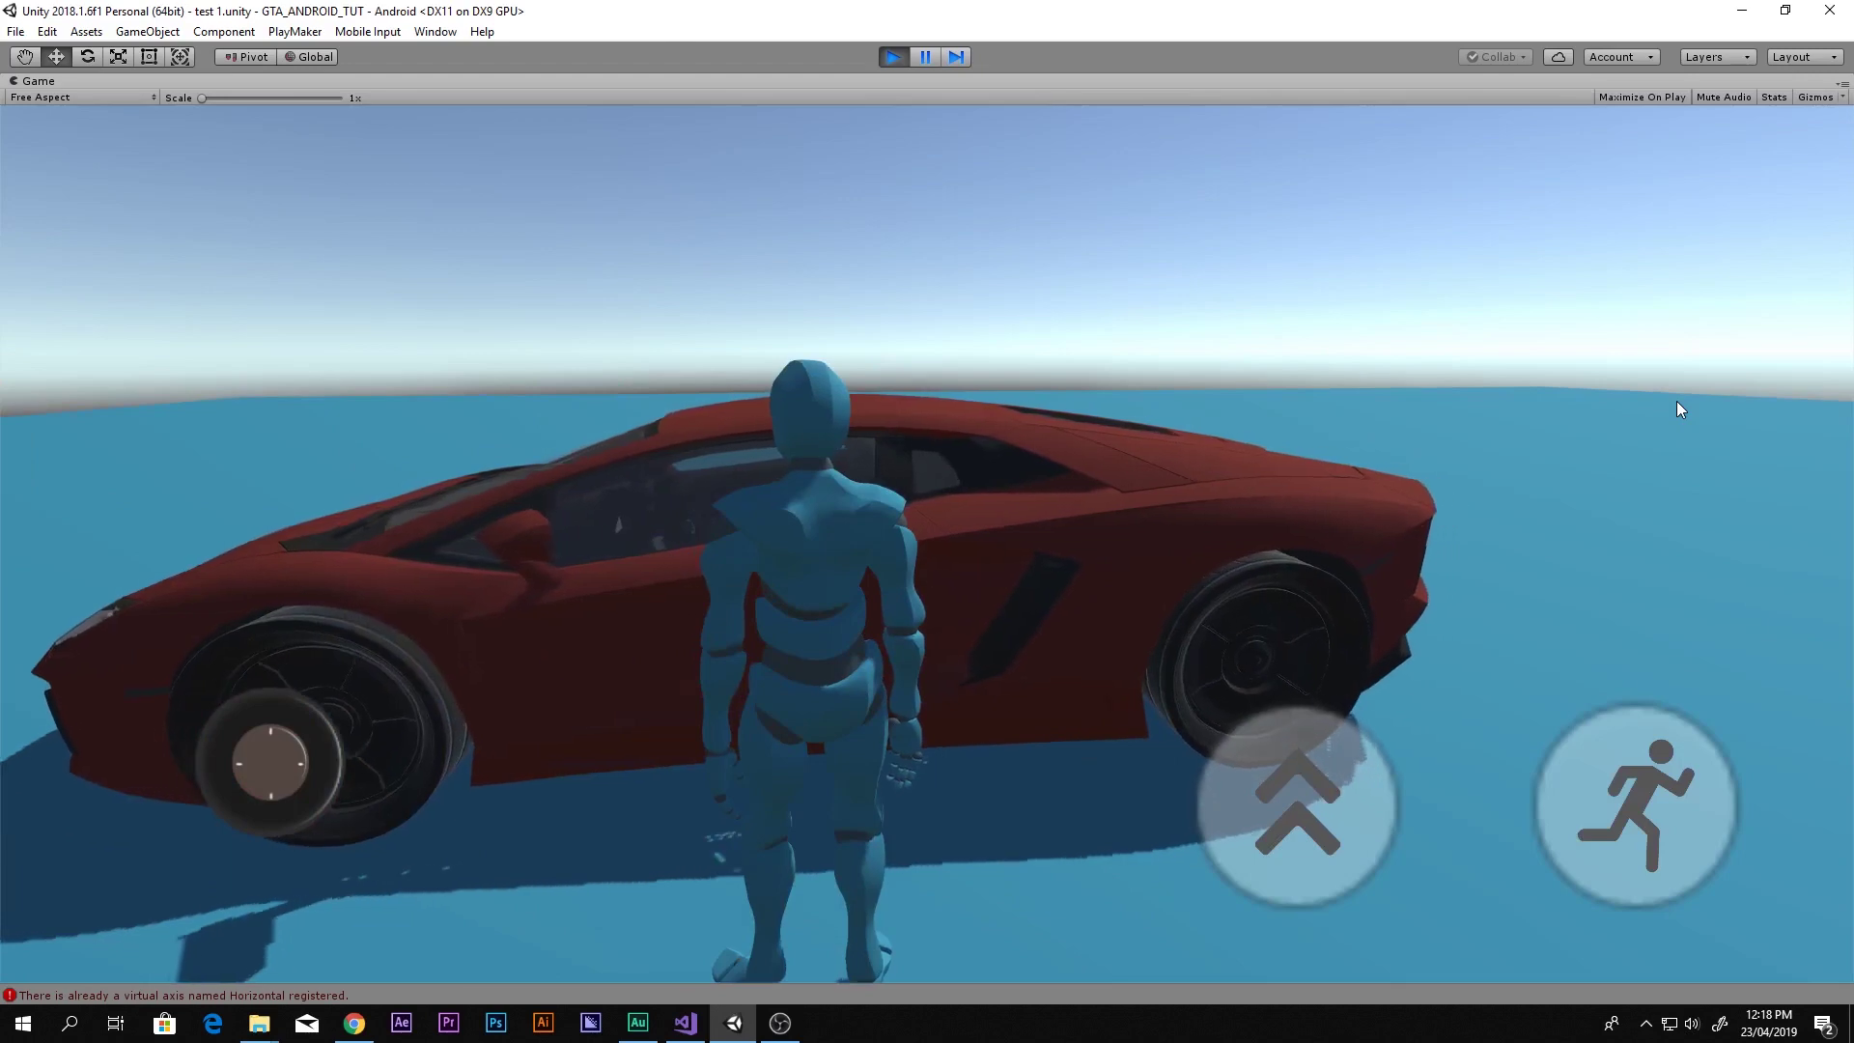
left_click_drag(1677, 402, 855, 517)
left_click_drag(251, 738, 282, 674)
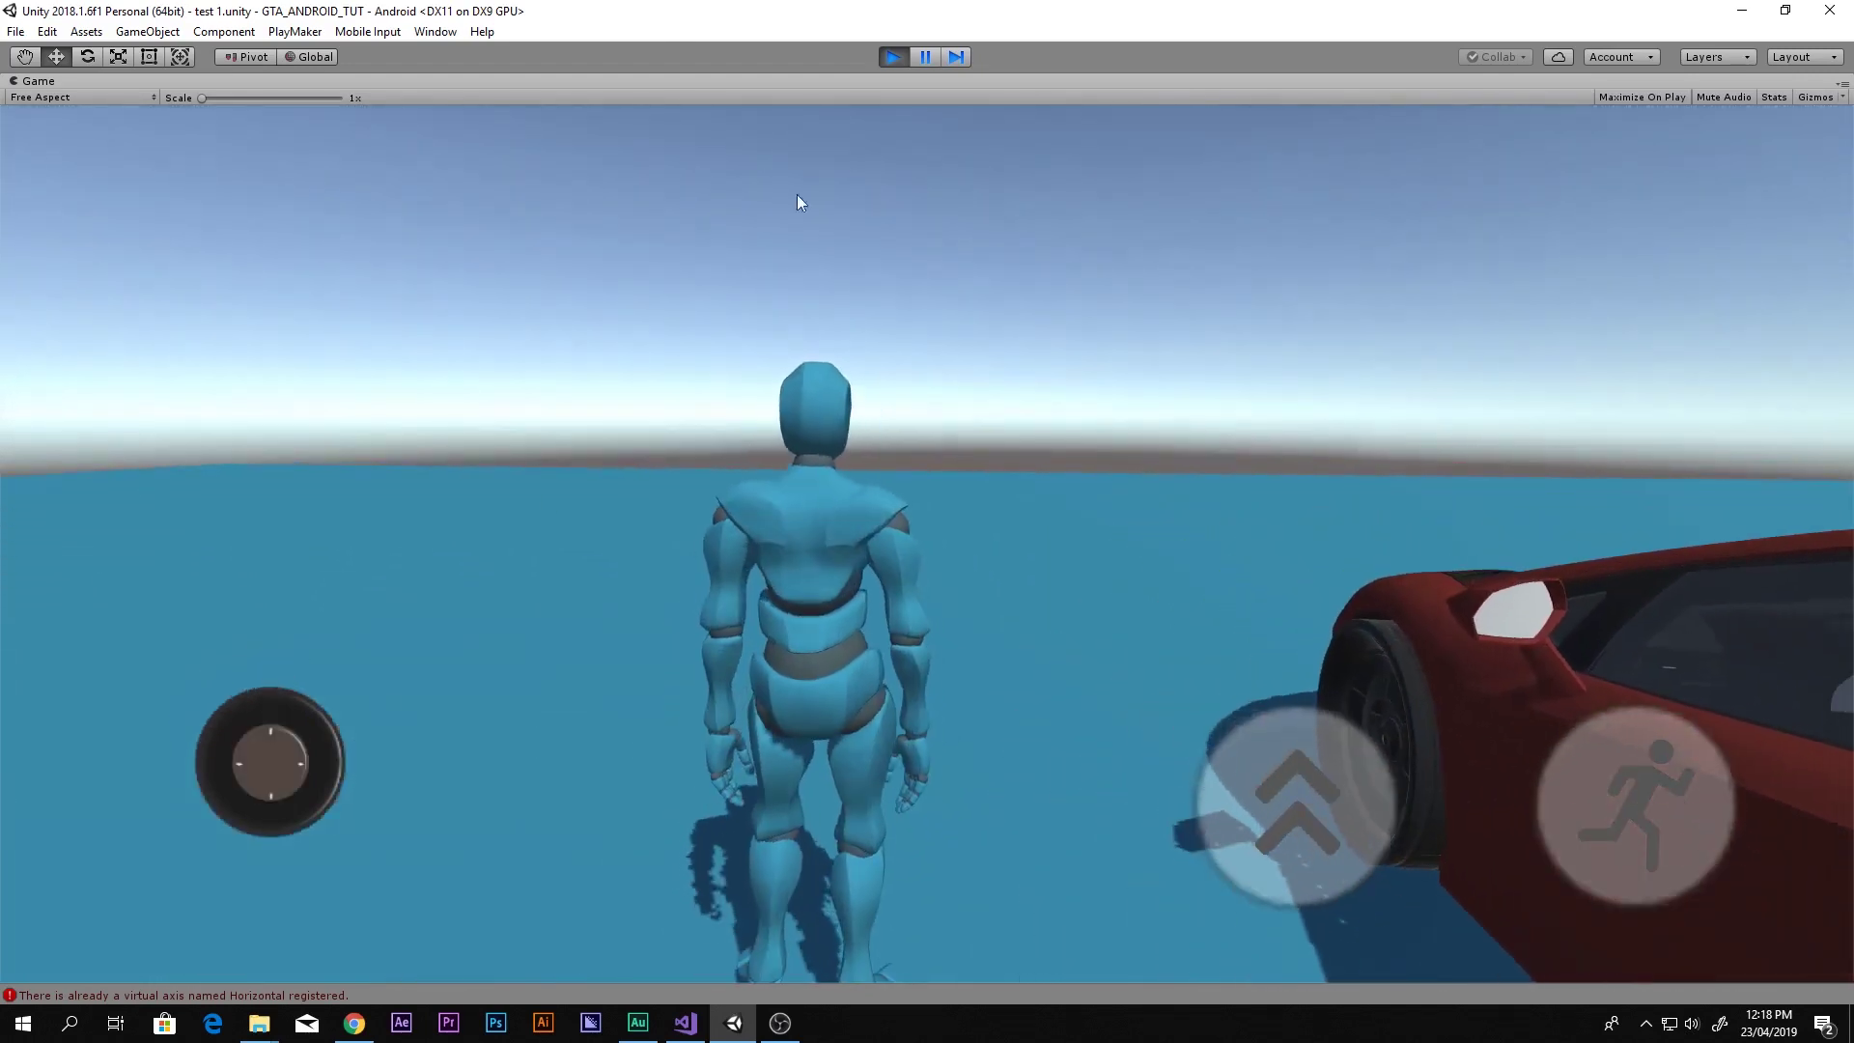
left_click(893, 60)
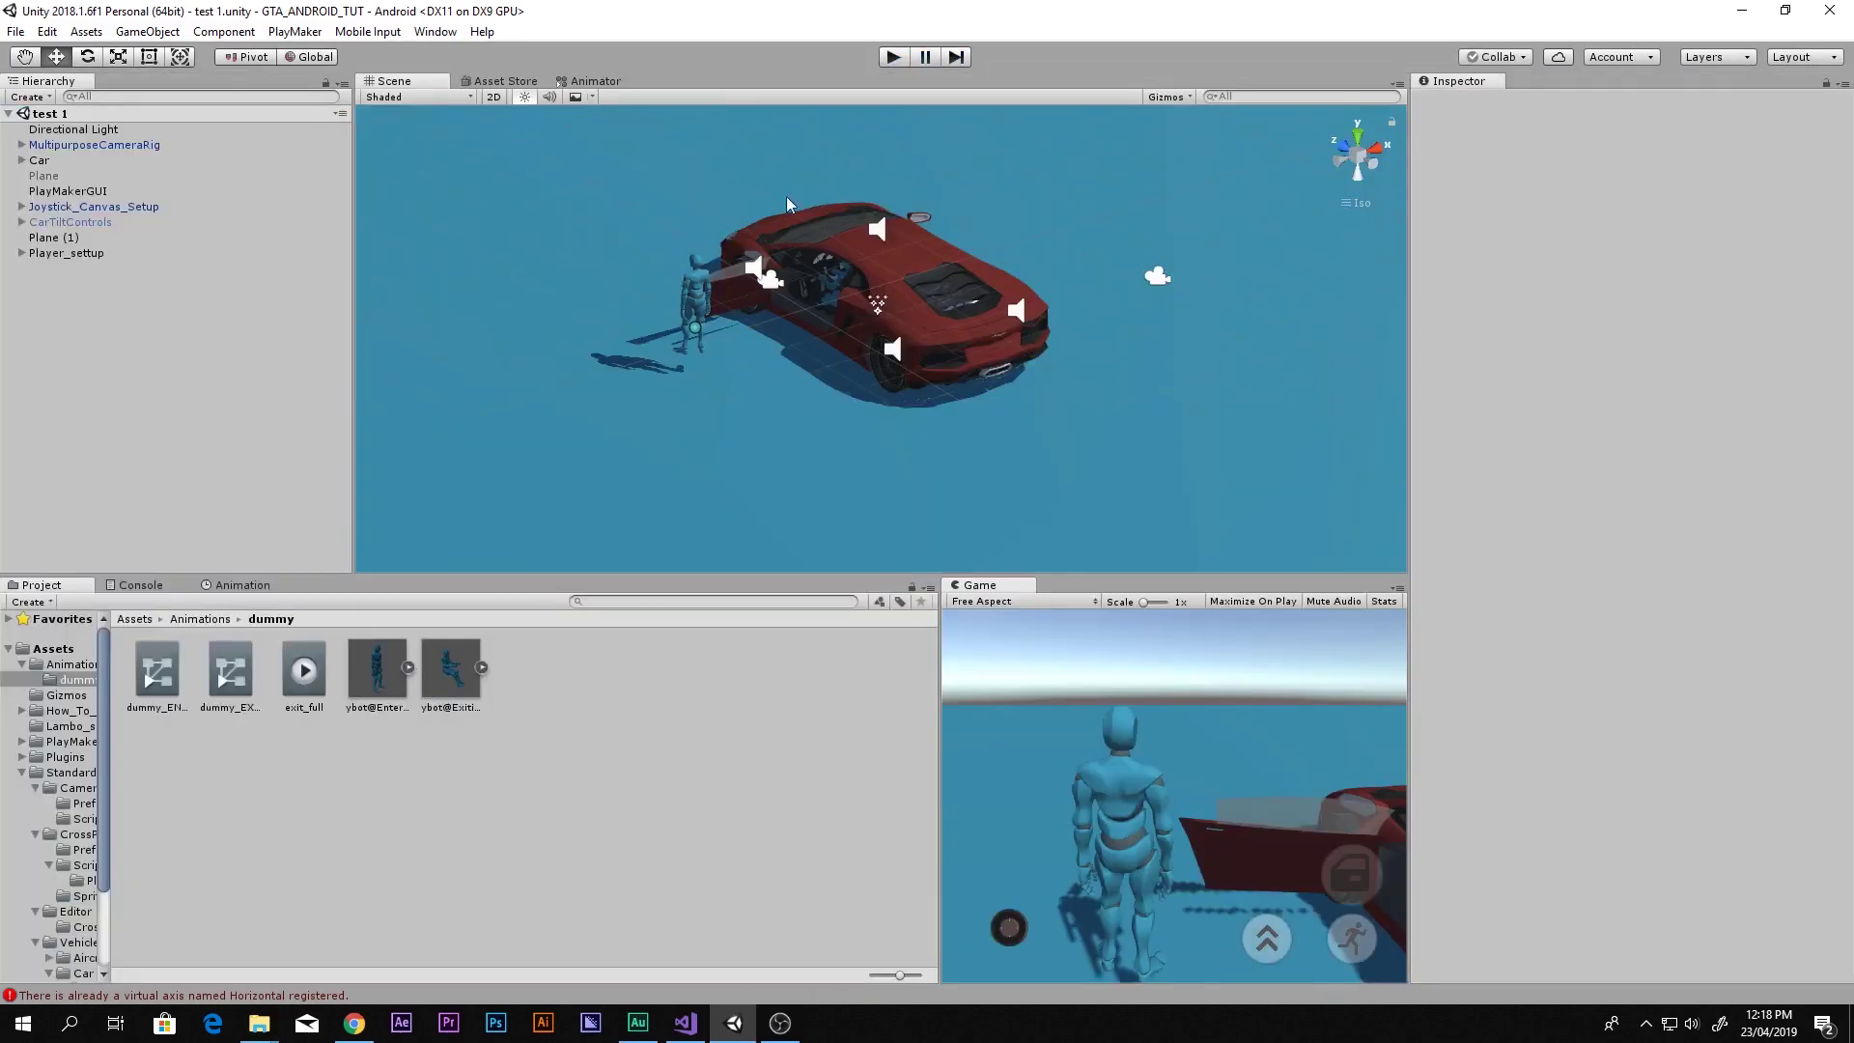
Open the 'test' scene from the Assets root folder
left_click_drag(825, 367, 834, 324, "alt")
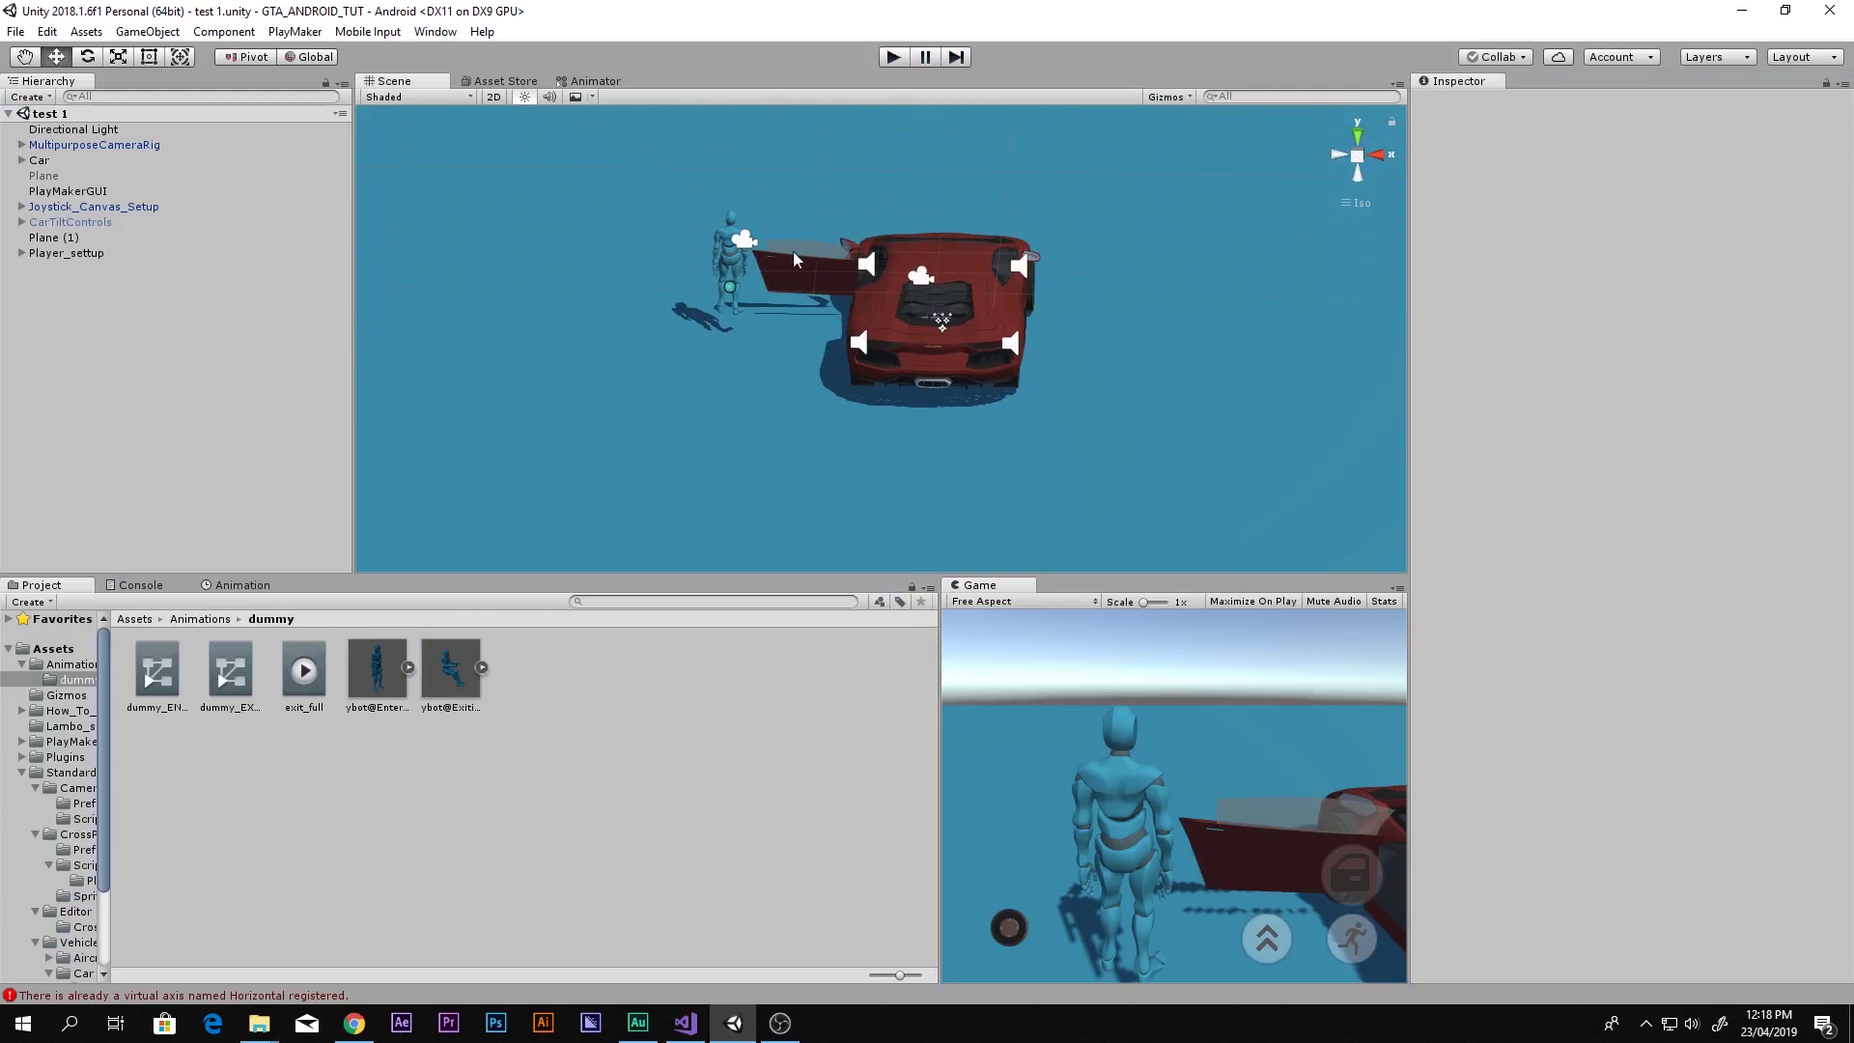
left_click(55, 650)
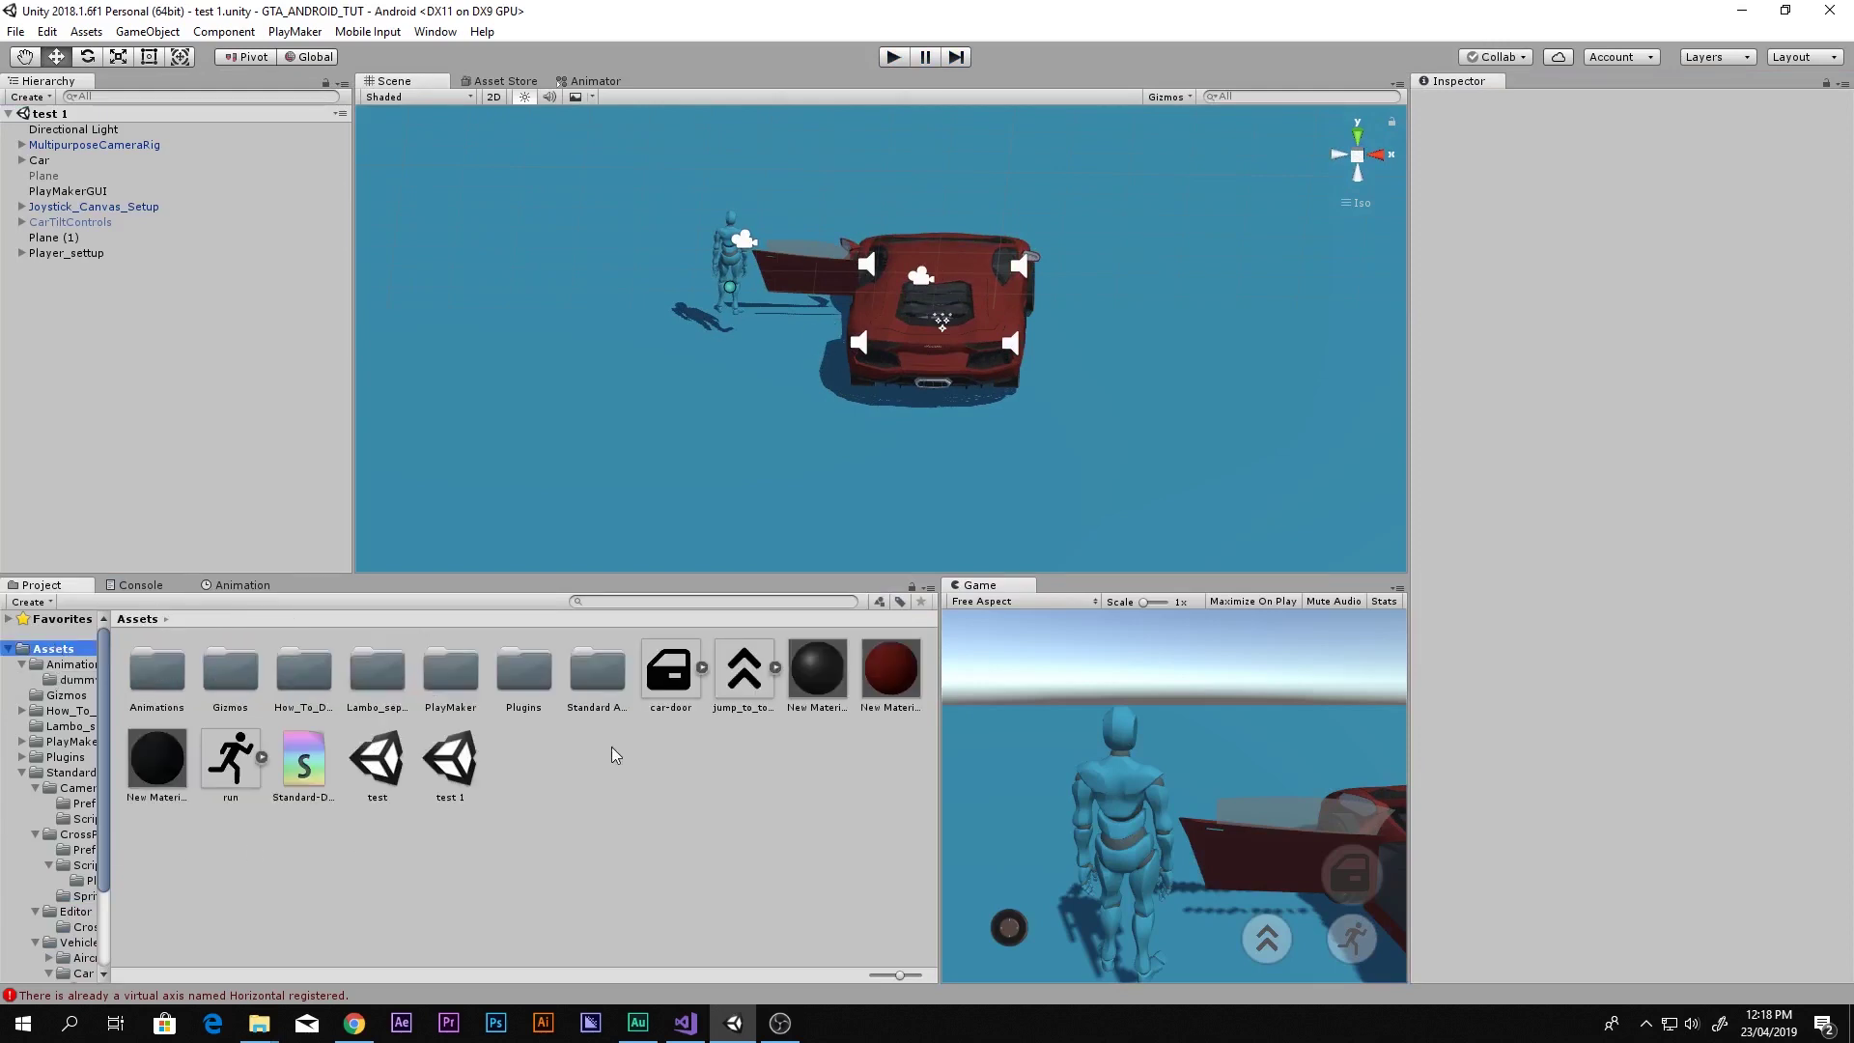
double_click(411, 748)
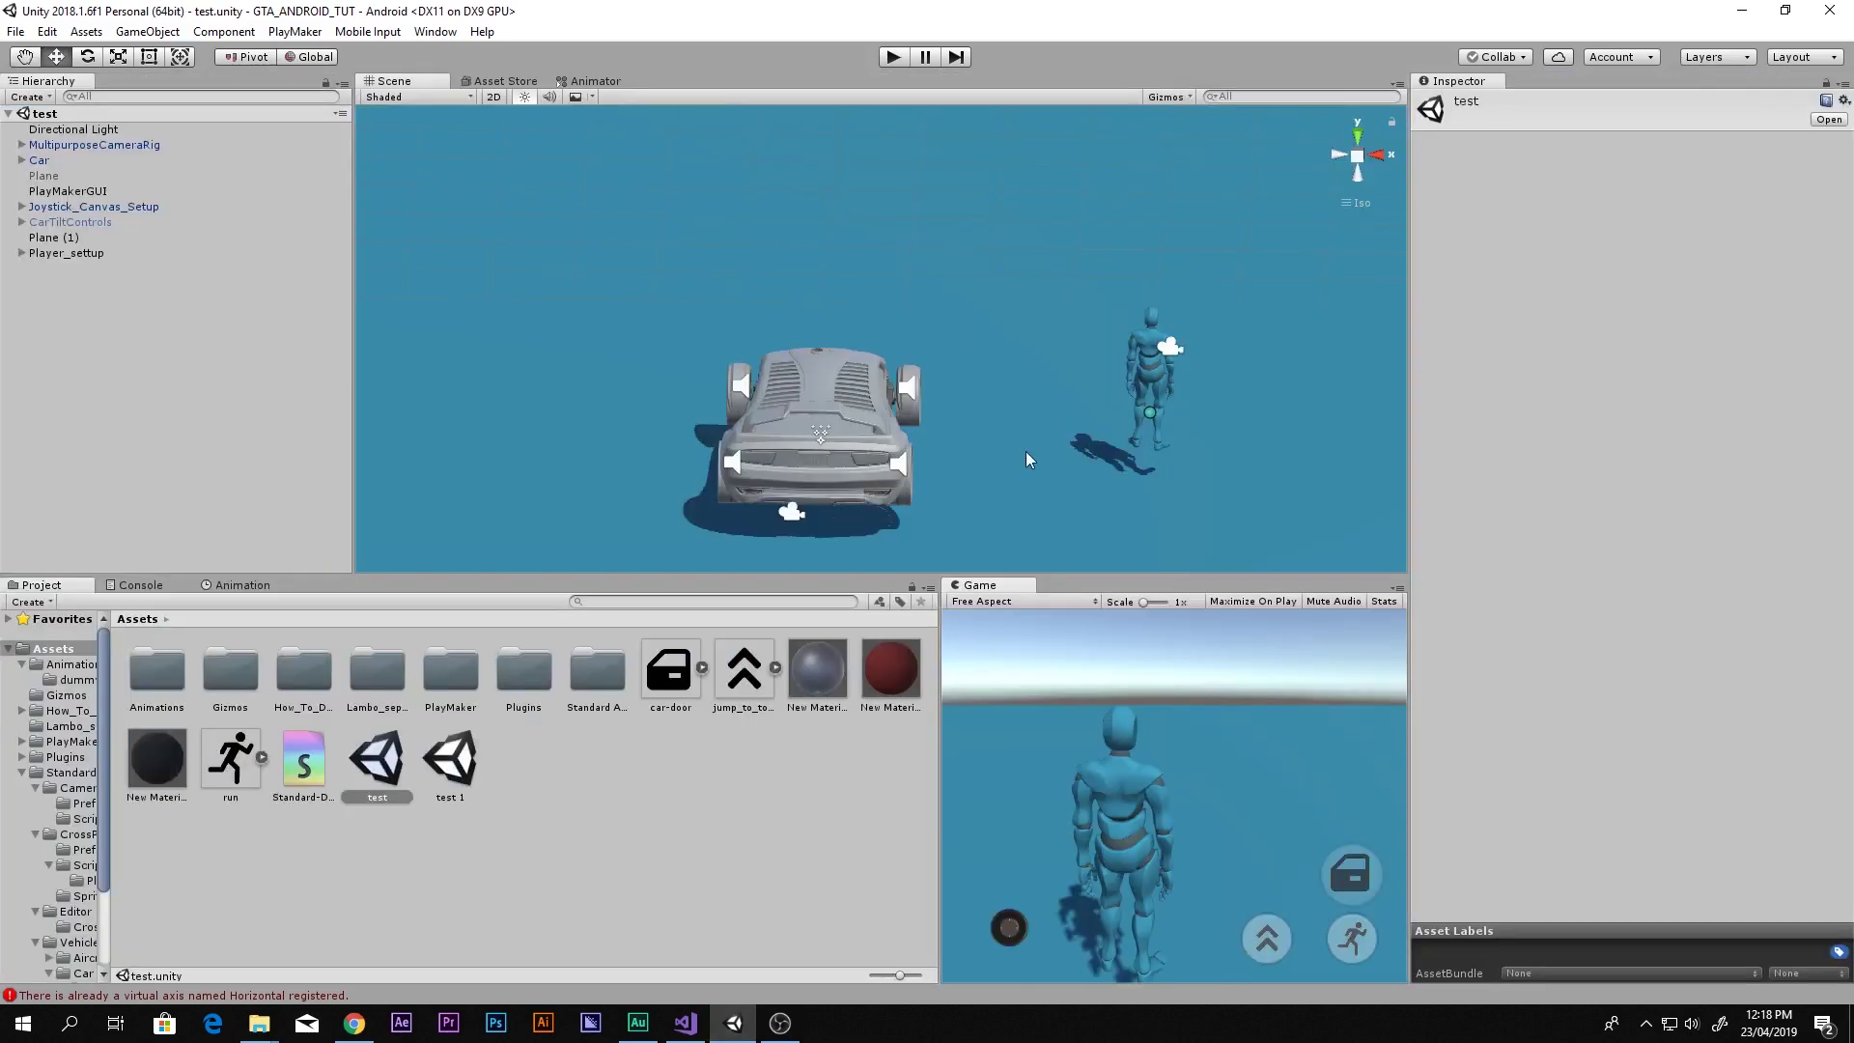
Start the test scene, move the character briefly, then stop and restart play
left_click_drag(1025, 450, 944, 461, "alt")
left_click(893, 56)
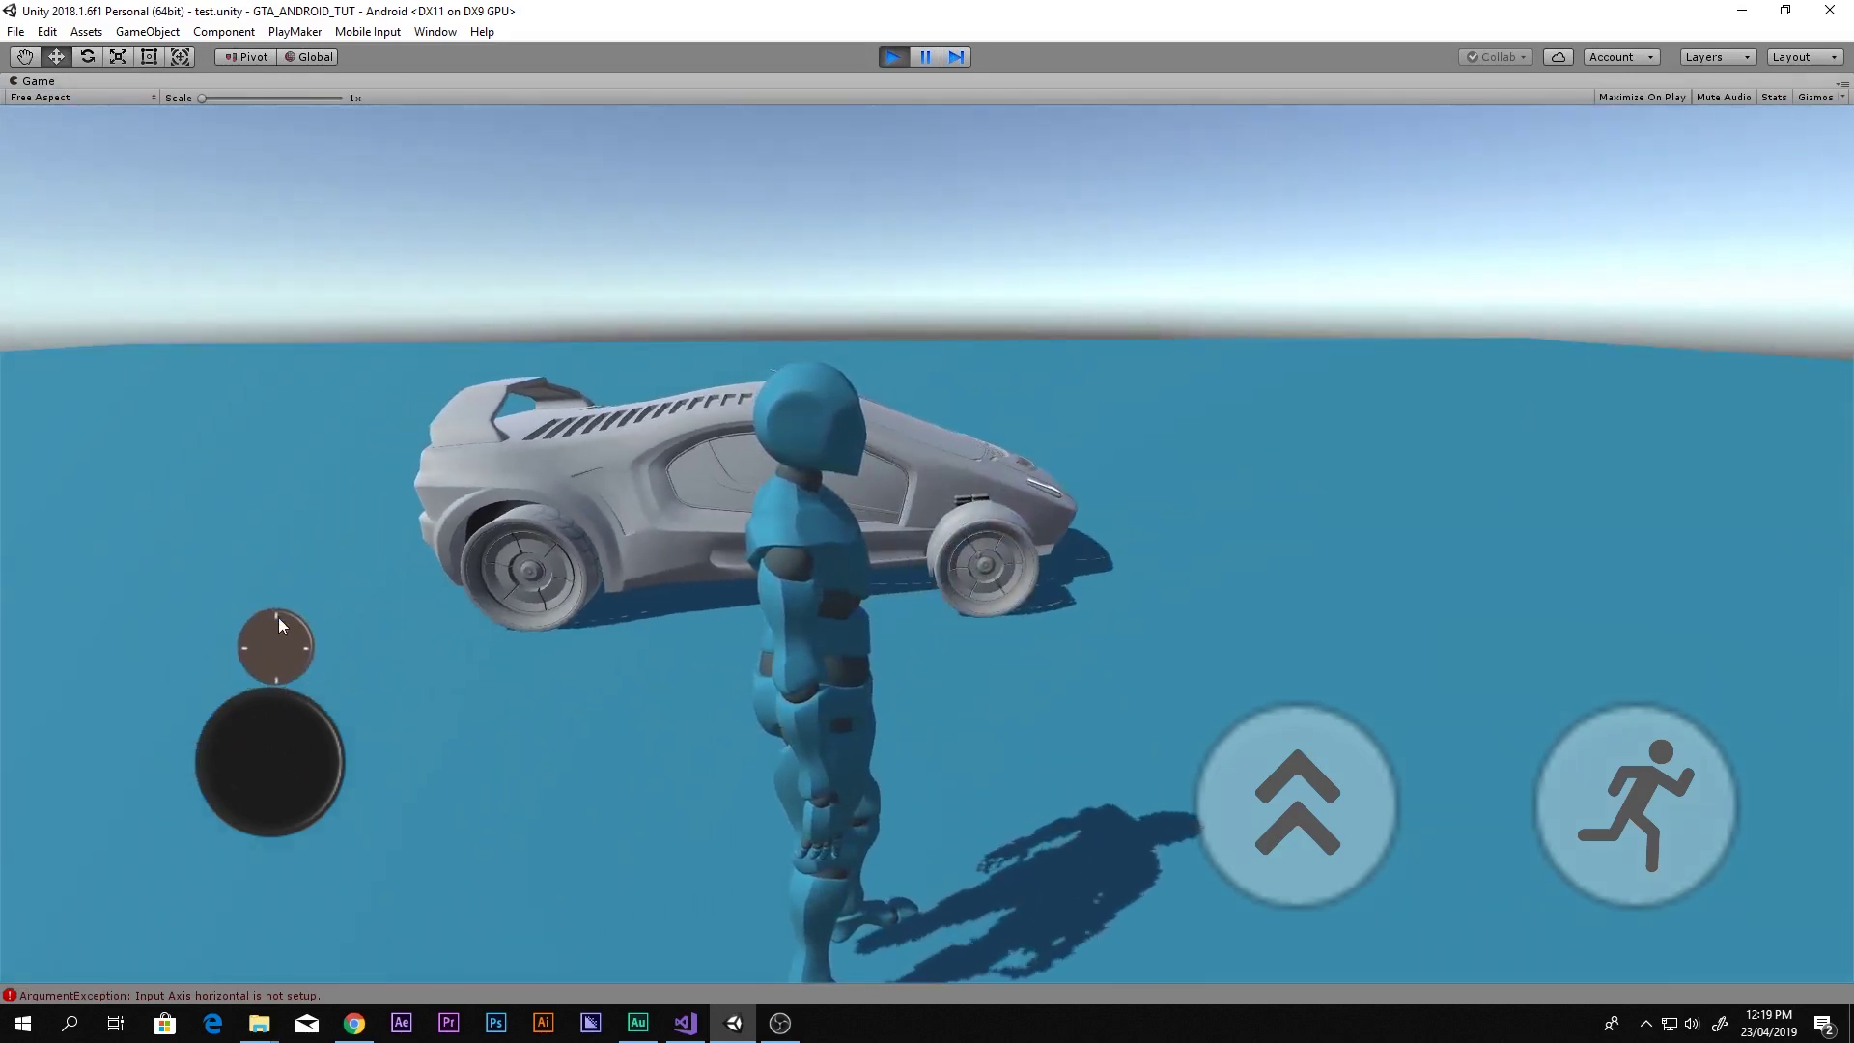
left_click_drag(278, 623, 223, 618)
left_click(885, 56)
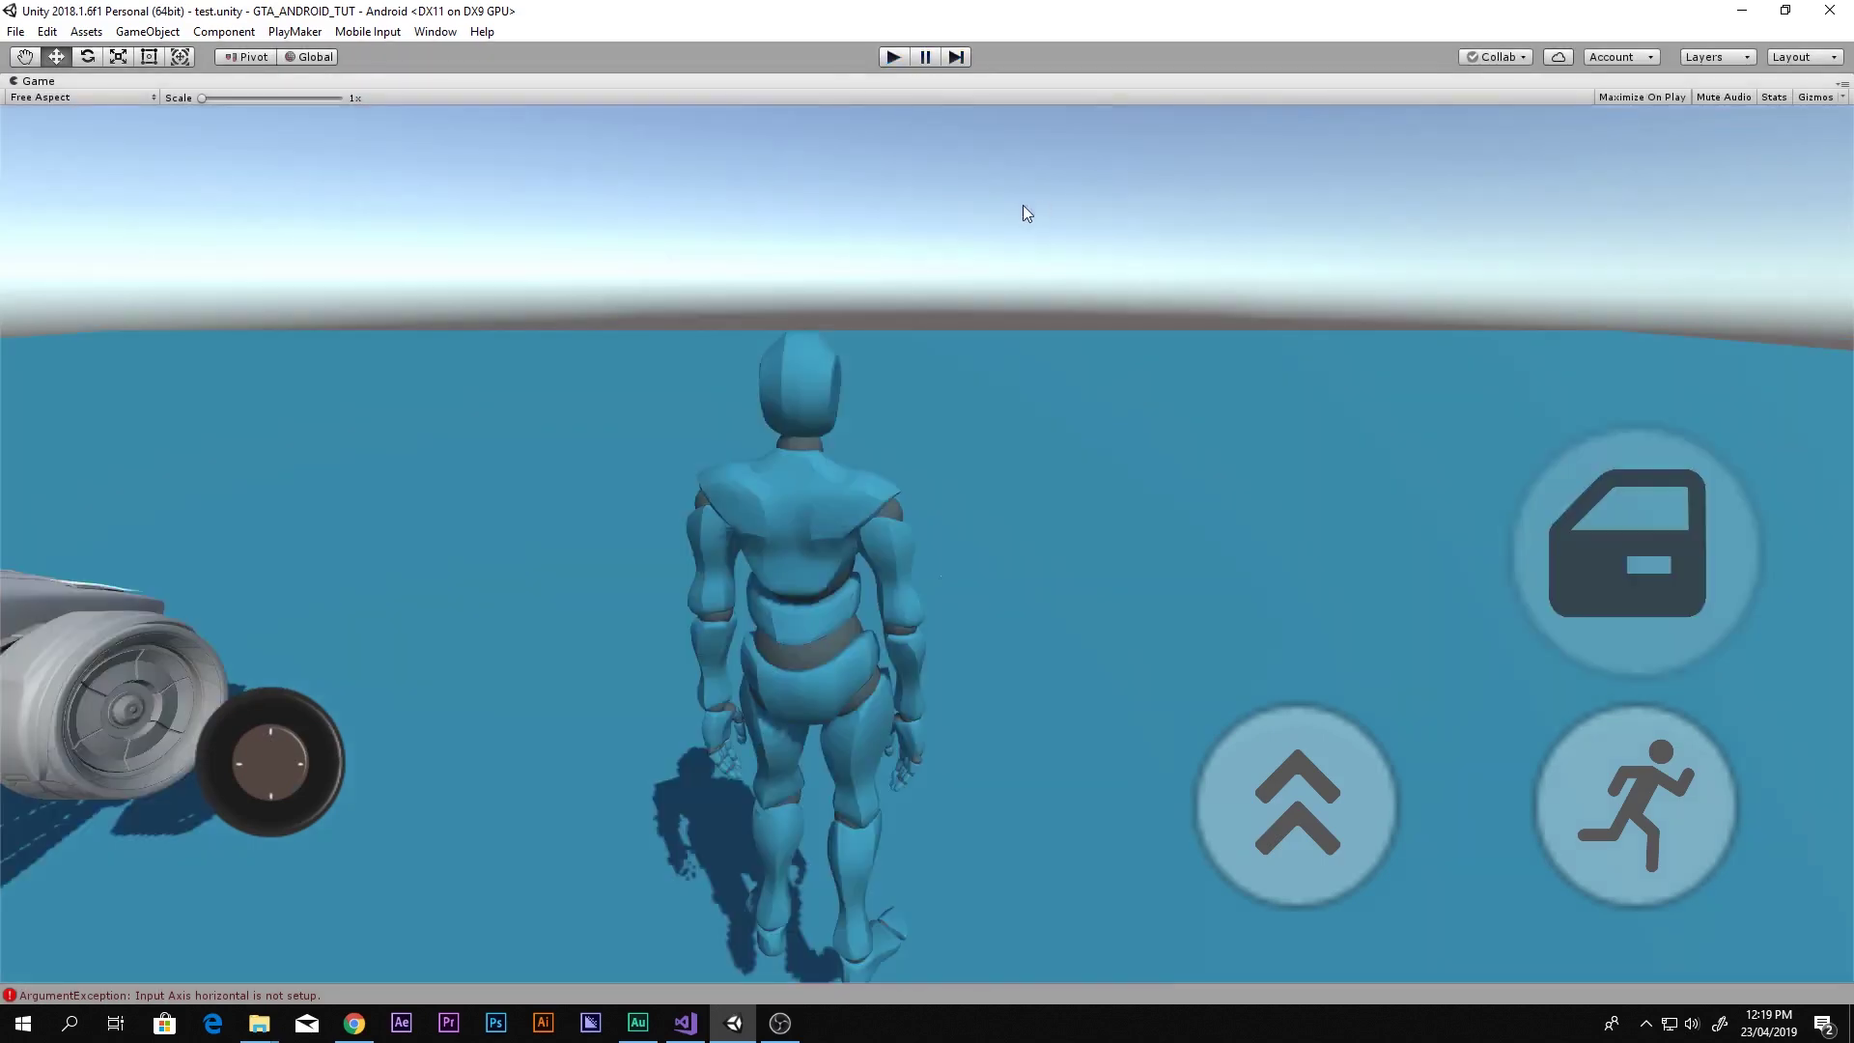
left_click(893, 56)
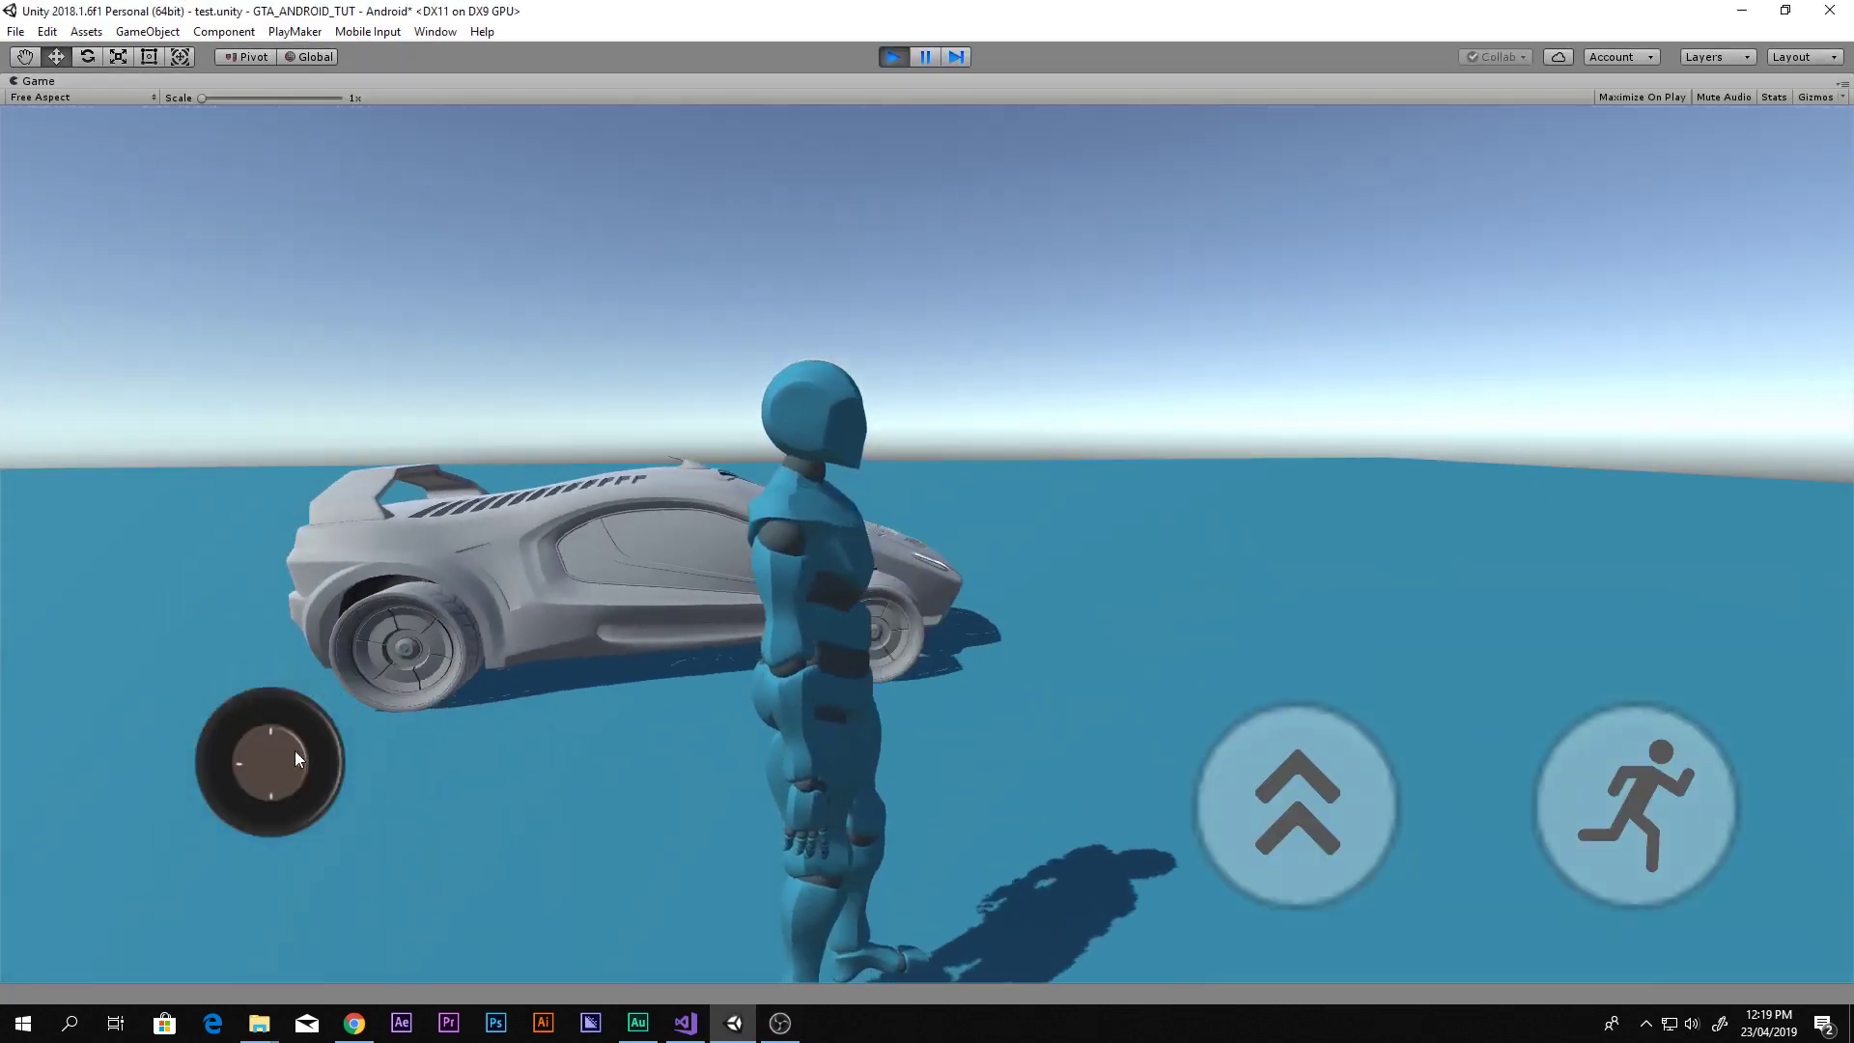
Walk the character around the SkyCar, jumping over it, and approach the car
left_click_drag(293, 750, 288, 584)
left_click_drag(1784, 311, 1399, 352)
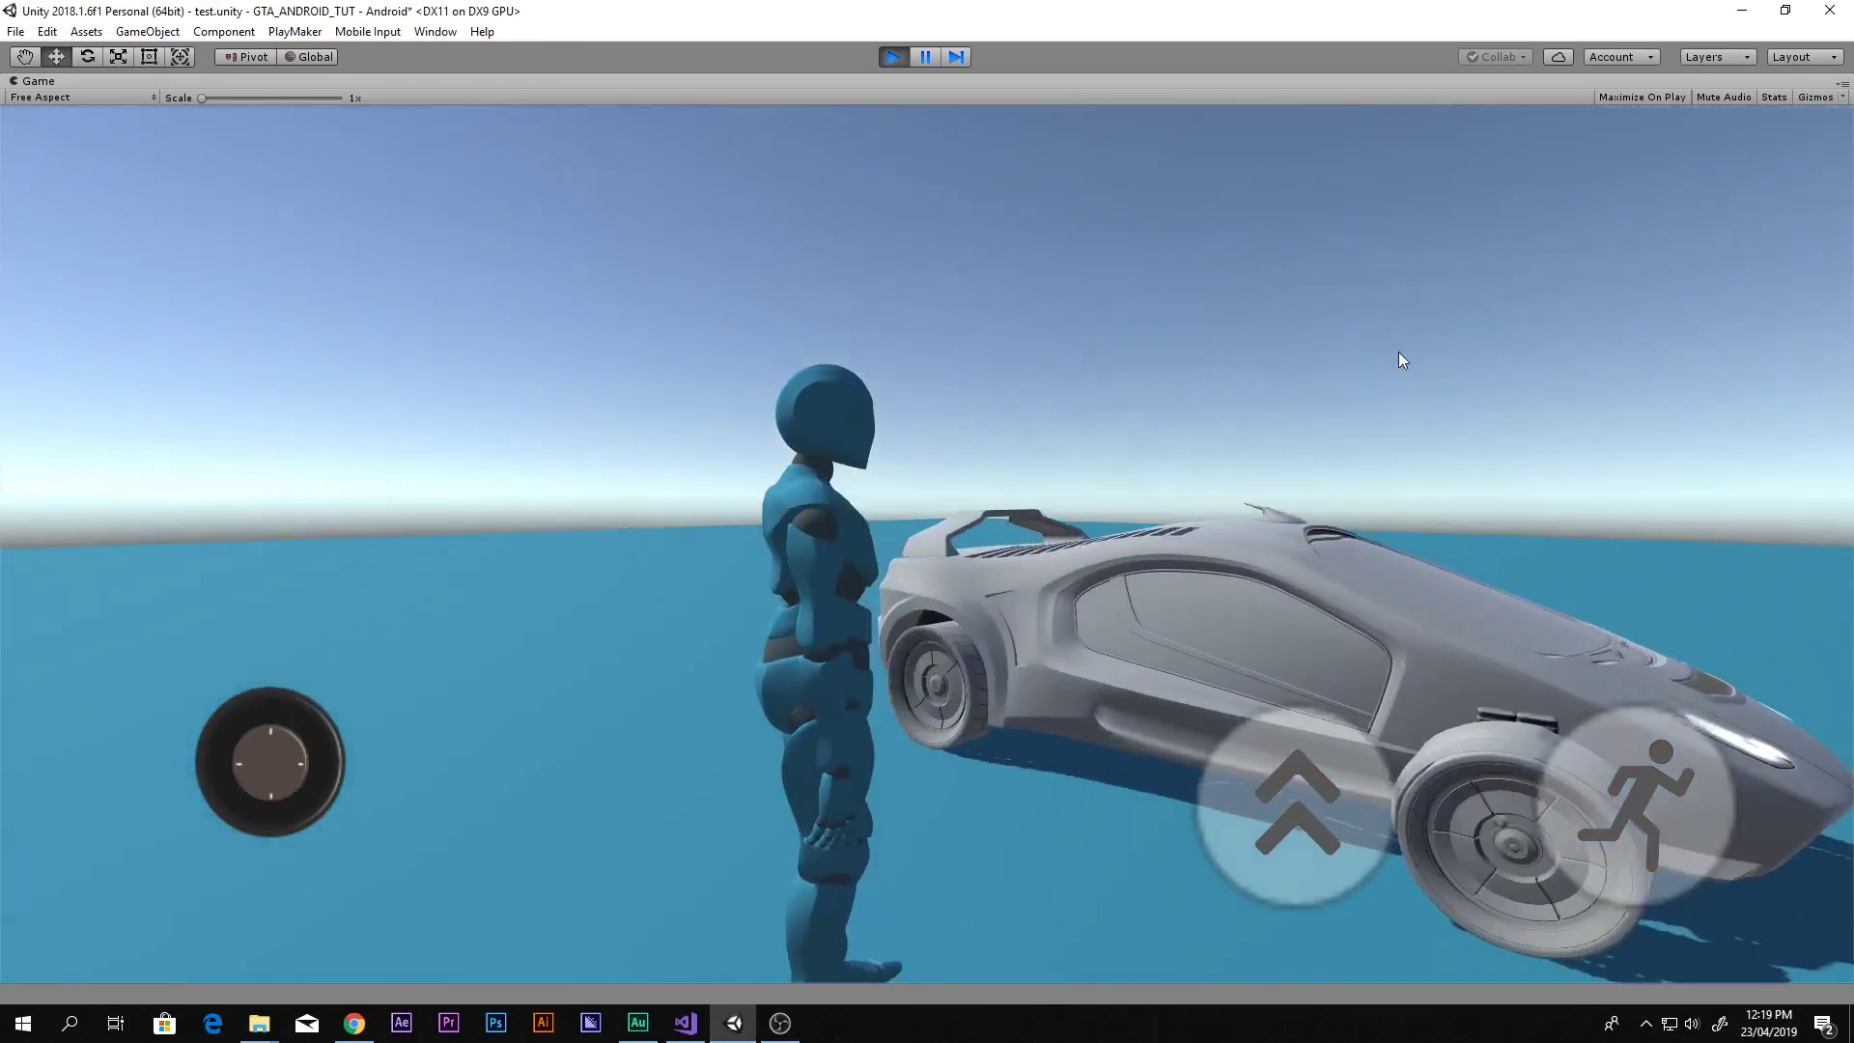
left_click_drag(1516, 476, 1611, 489)
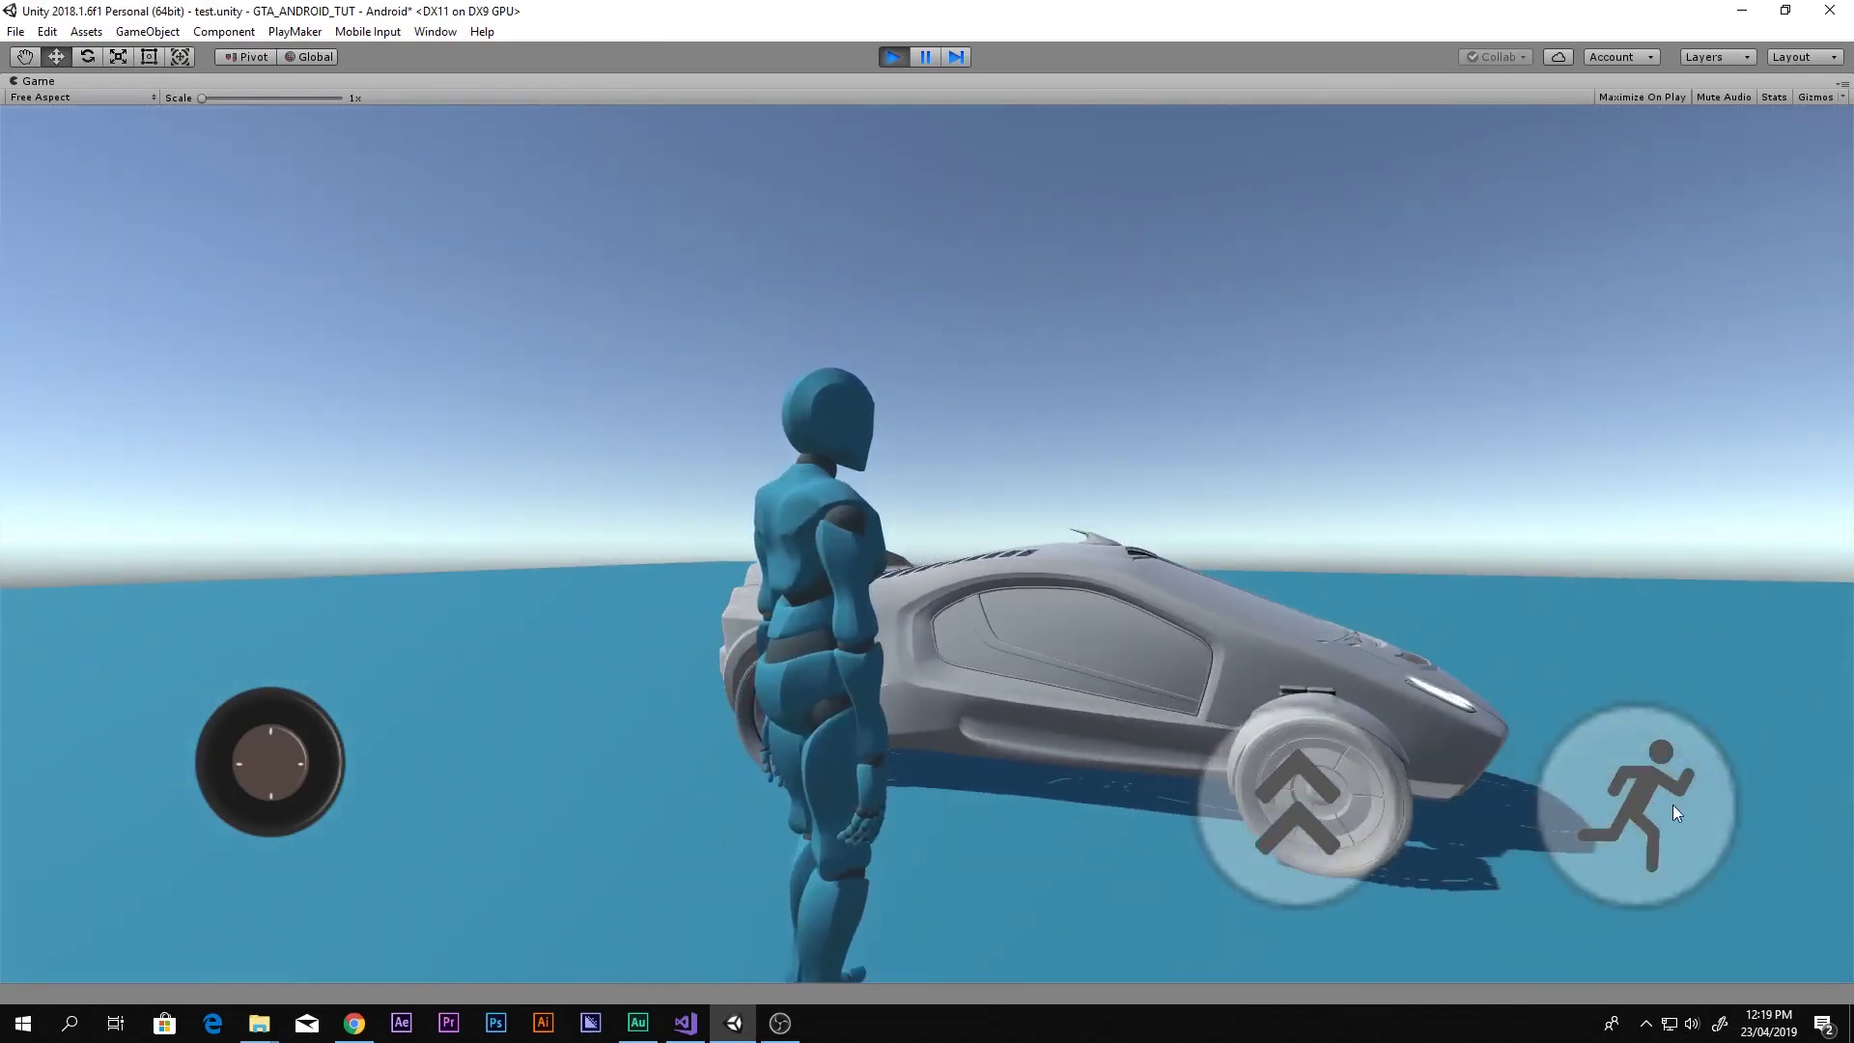
left_click(1323, 797)
left_click_drag(1565, 497, 1400, 555)
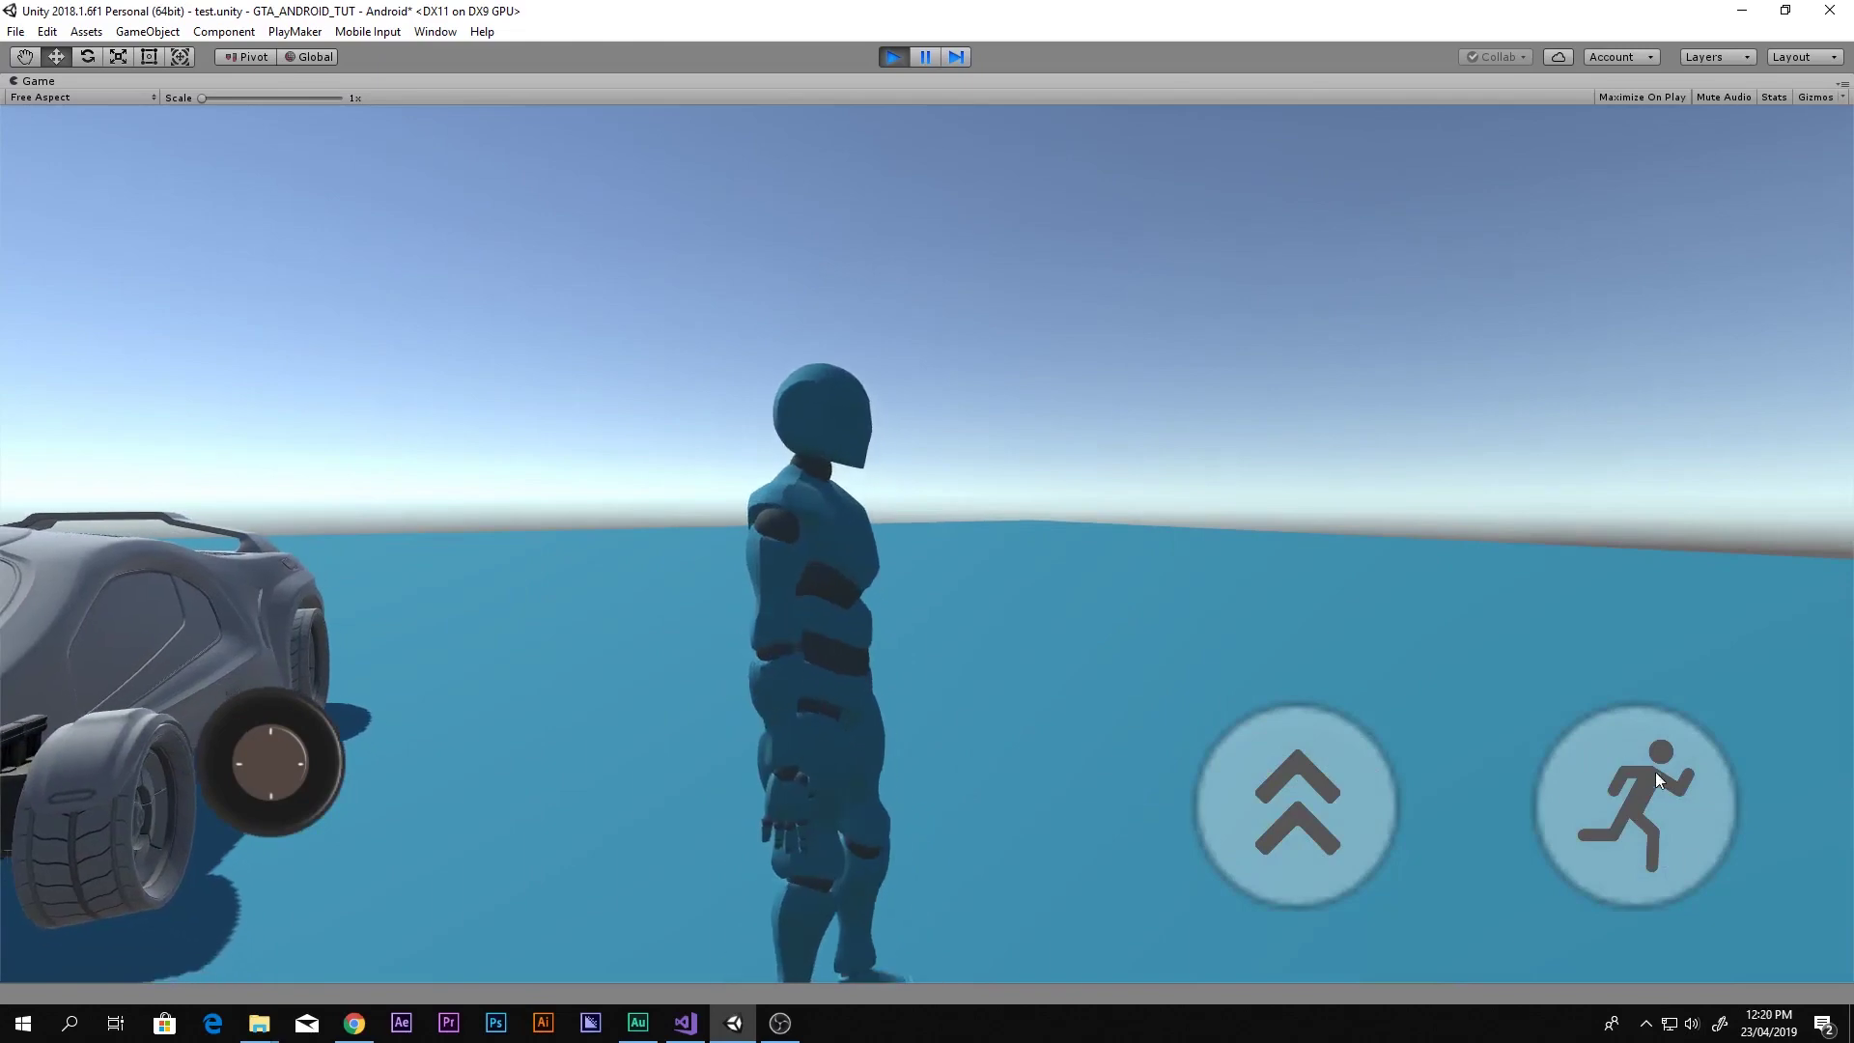
left_click_drag(274, 763, 309, 649)
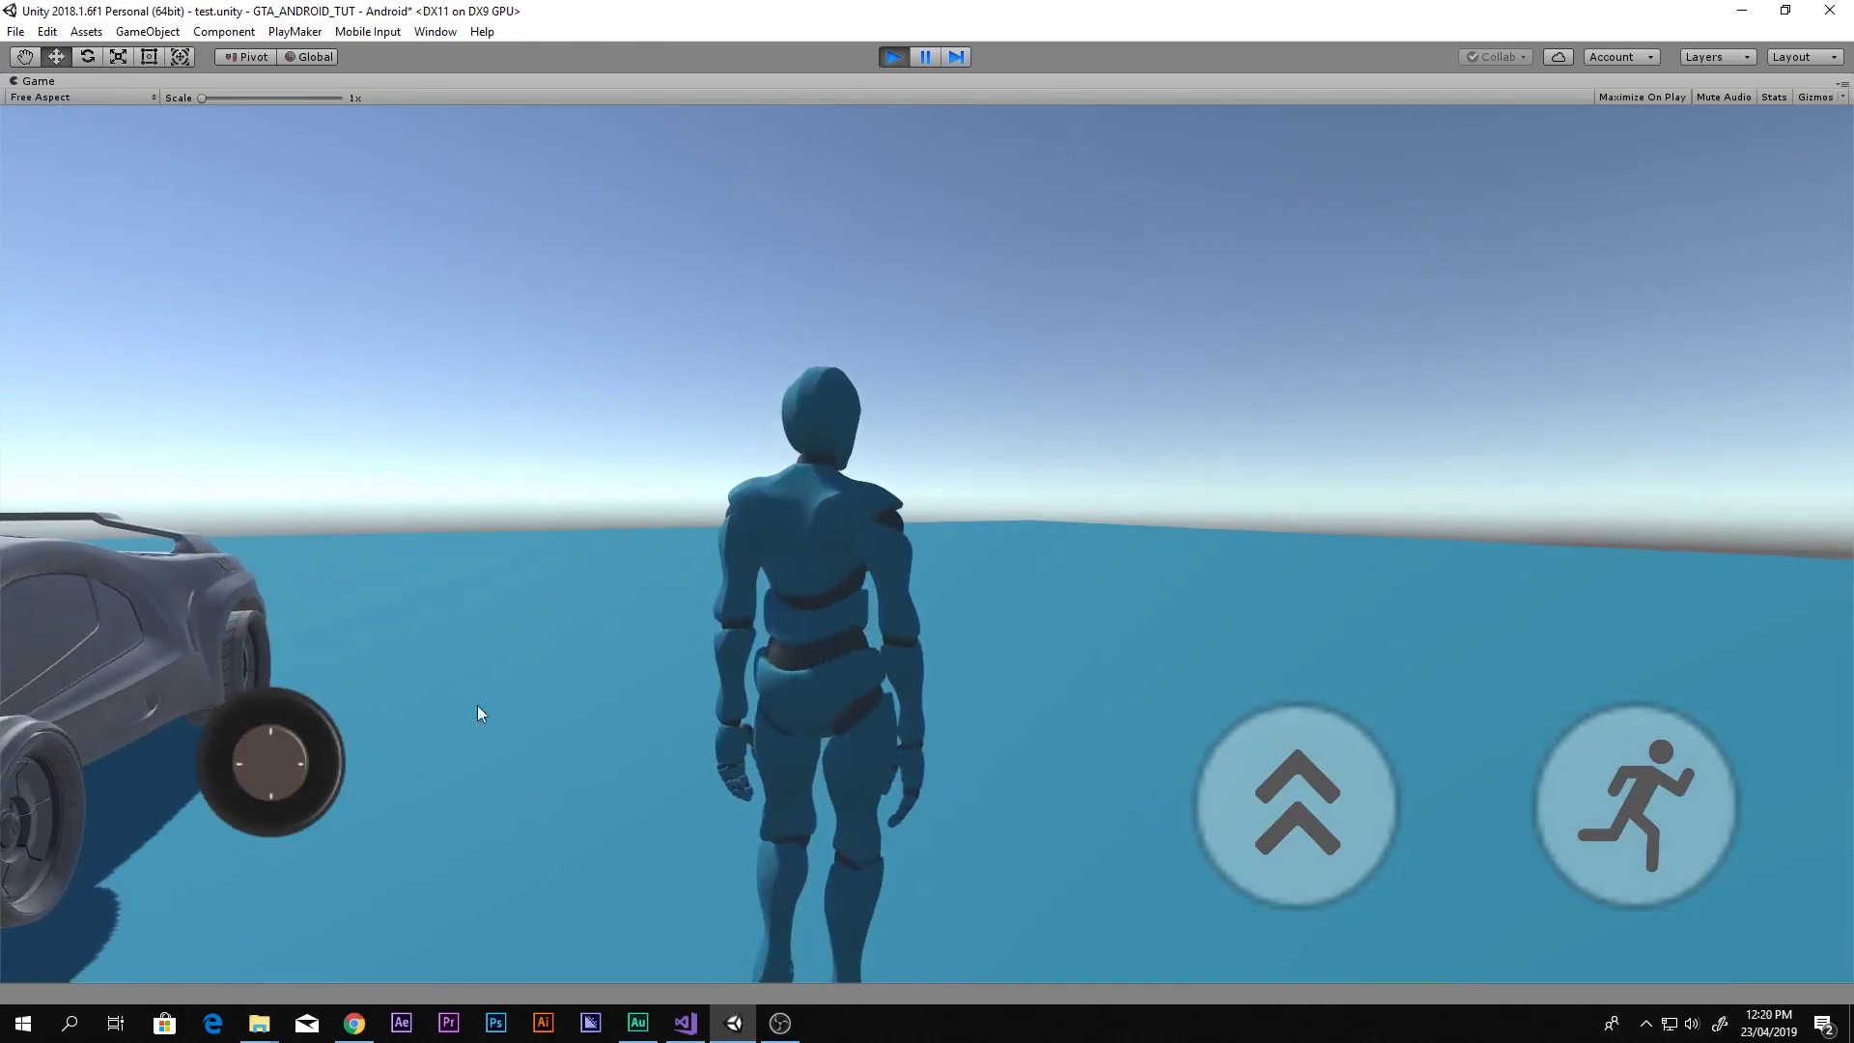
left_click_drag(1216, 517, 1460, 454)
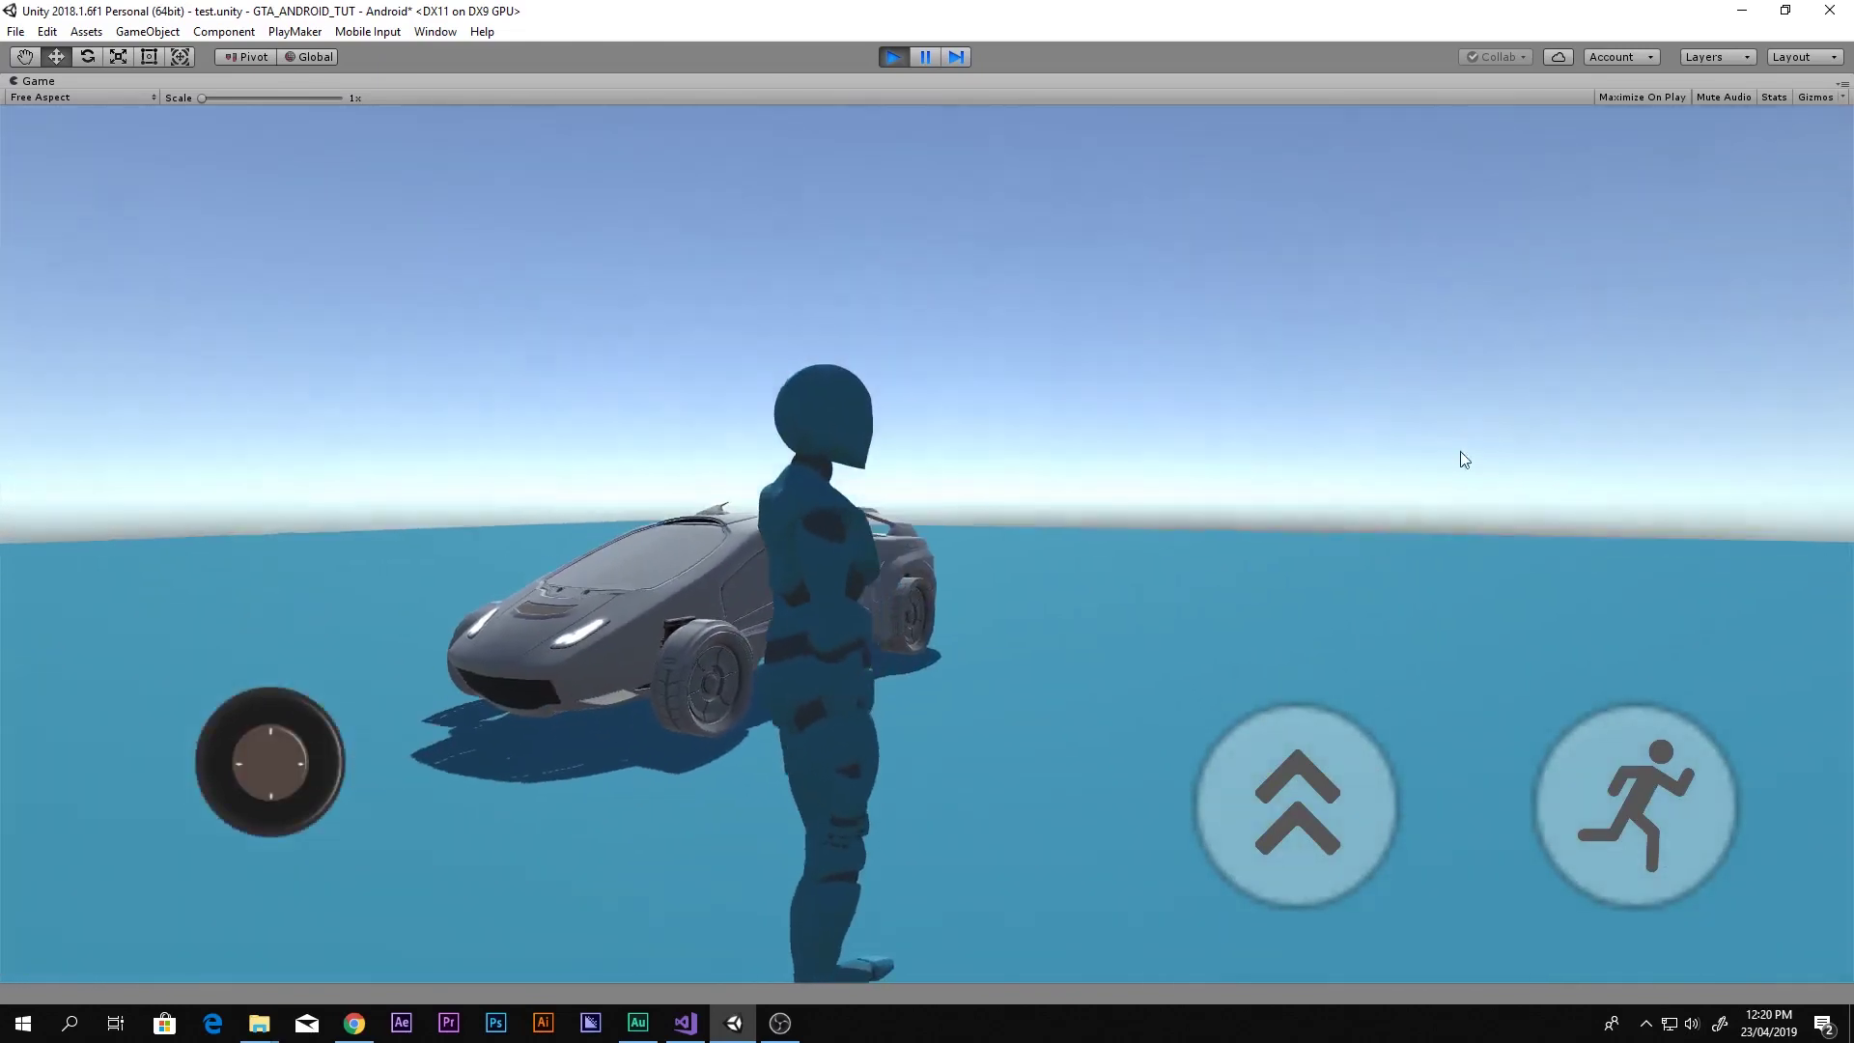
left_click_drag(271, 763, 222, 709)
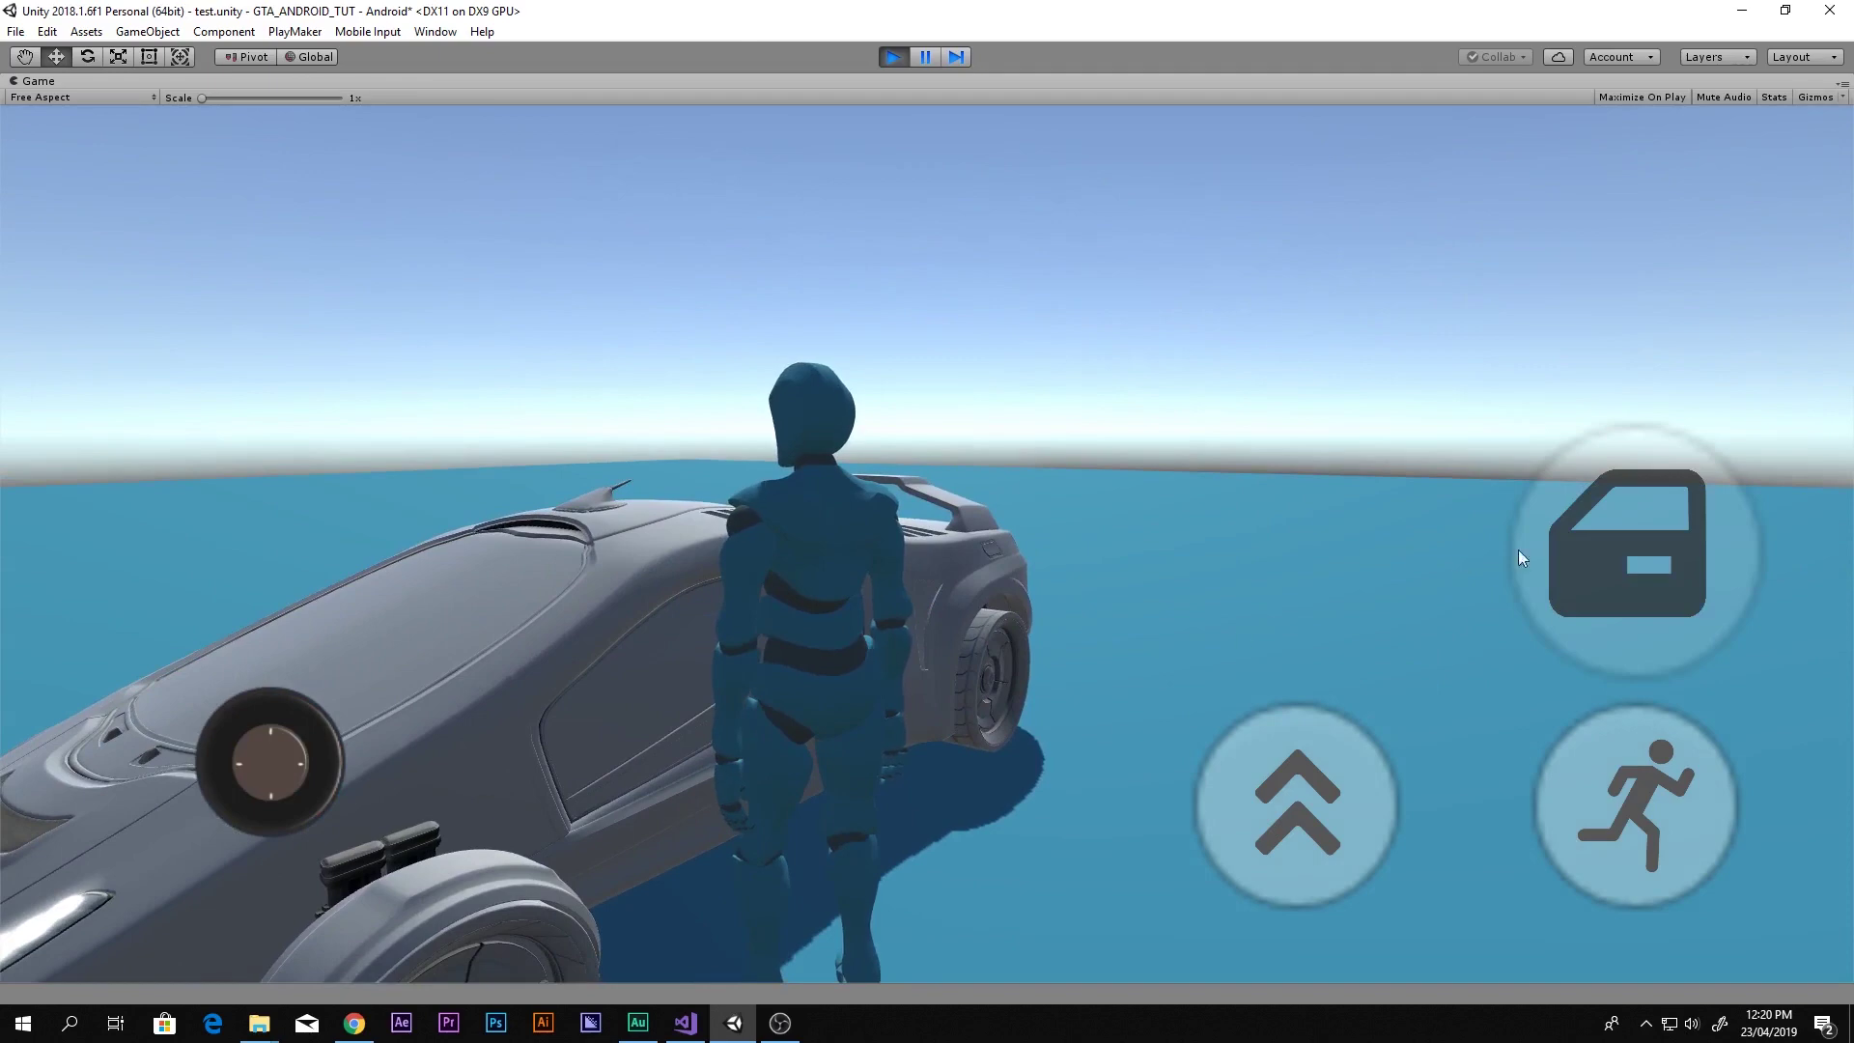
Get into the SkyCar, drive and brake, get out, and stop playing
left_click(1615, 570)
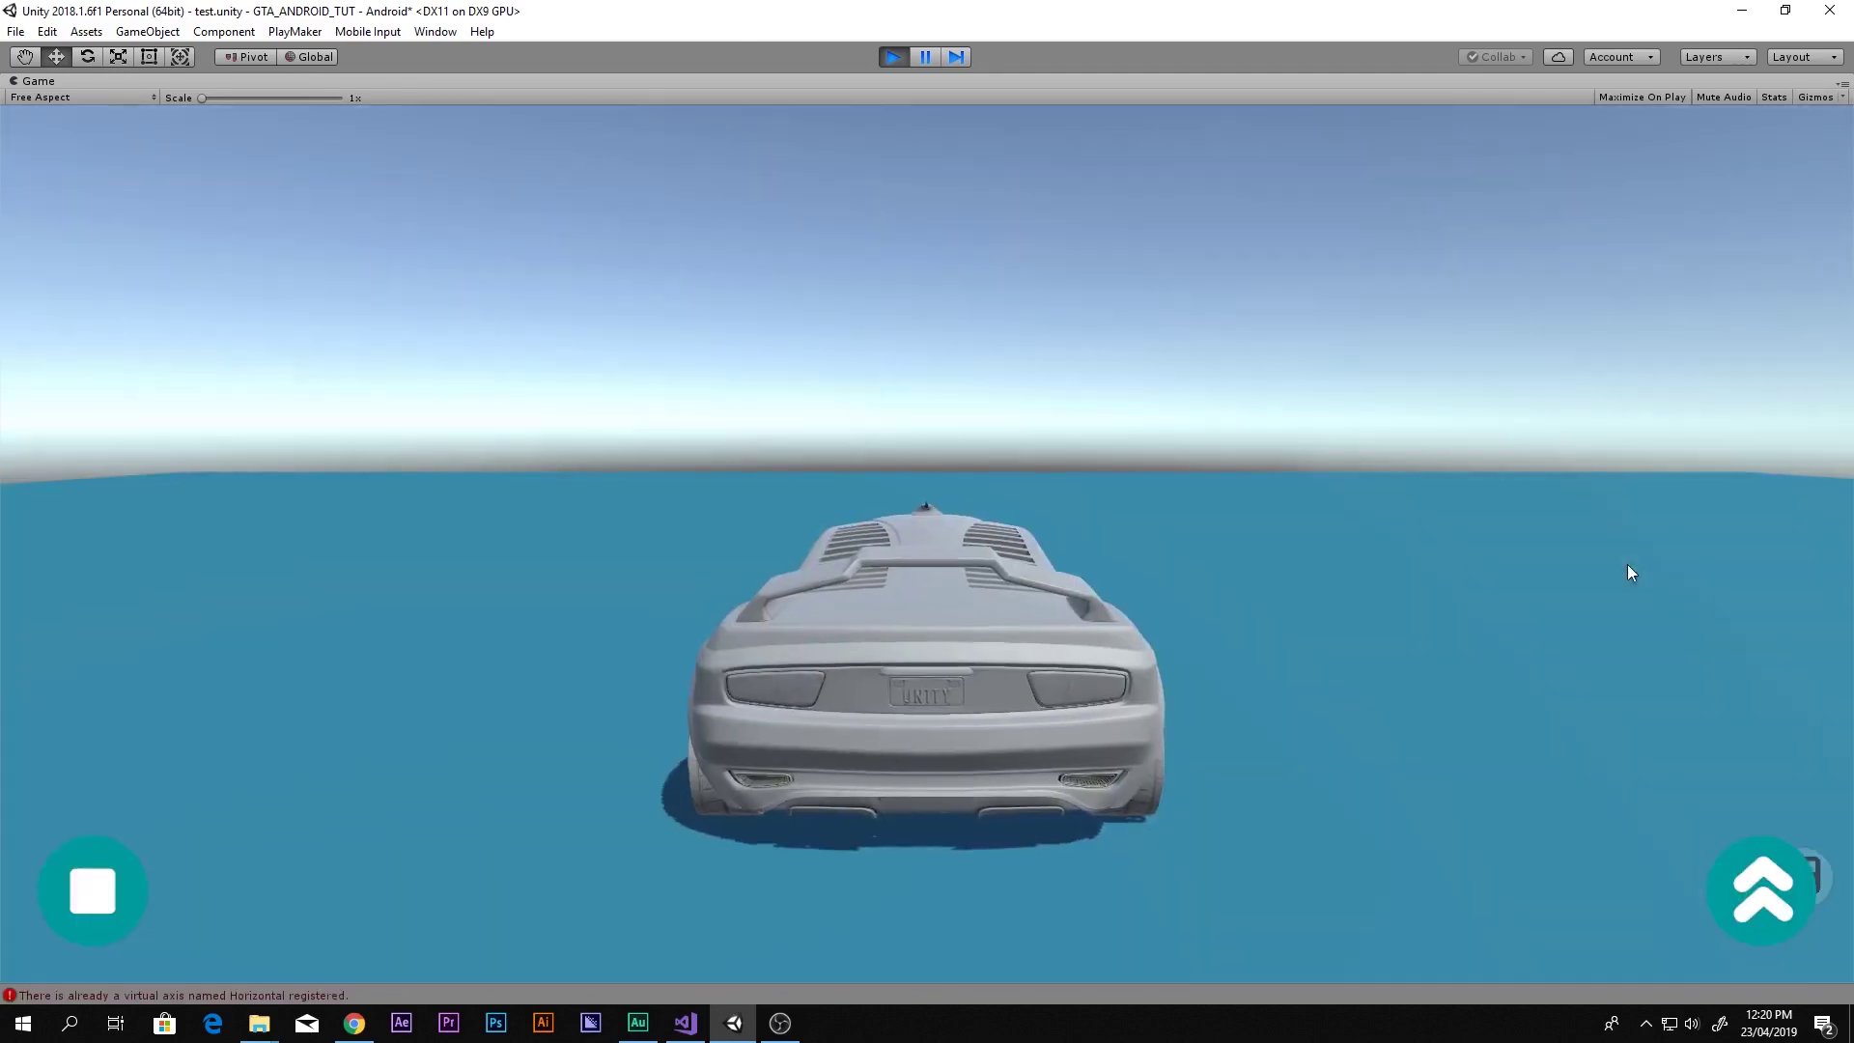
left_click(1774, 879)
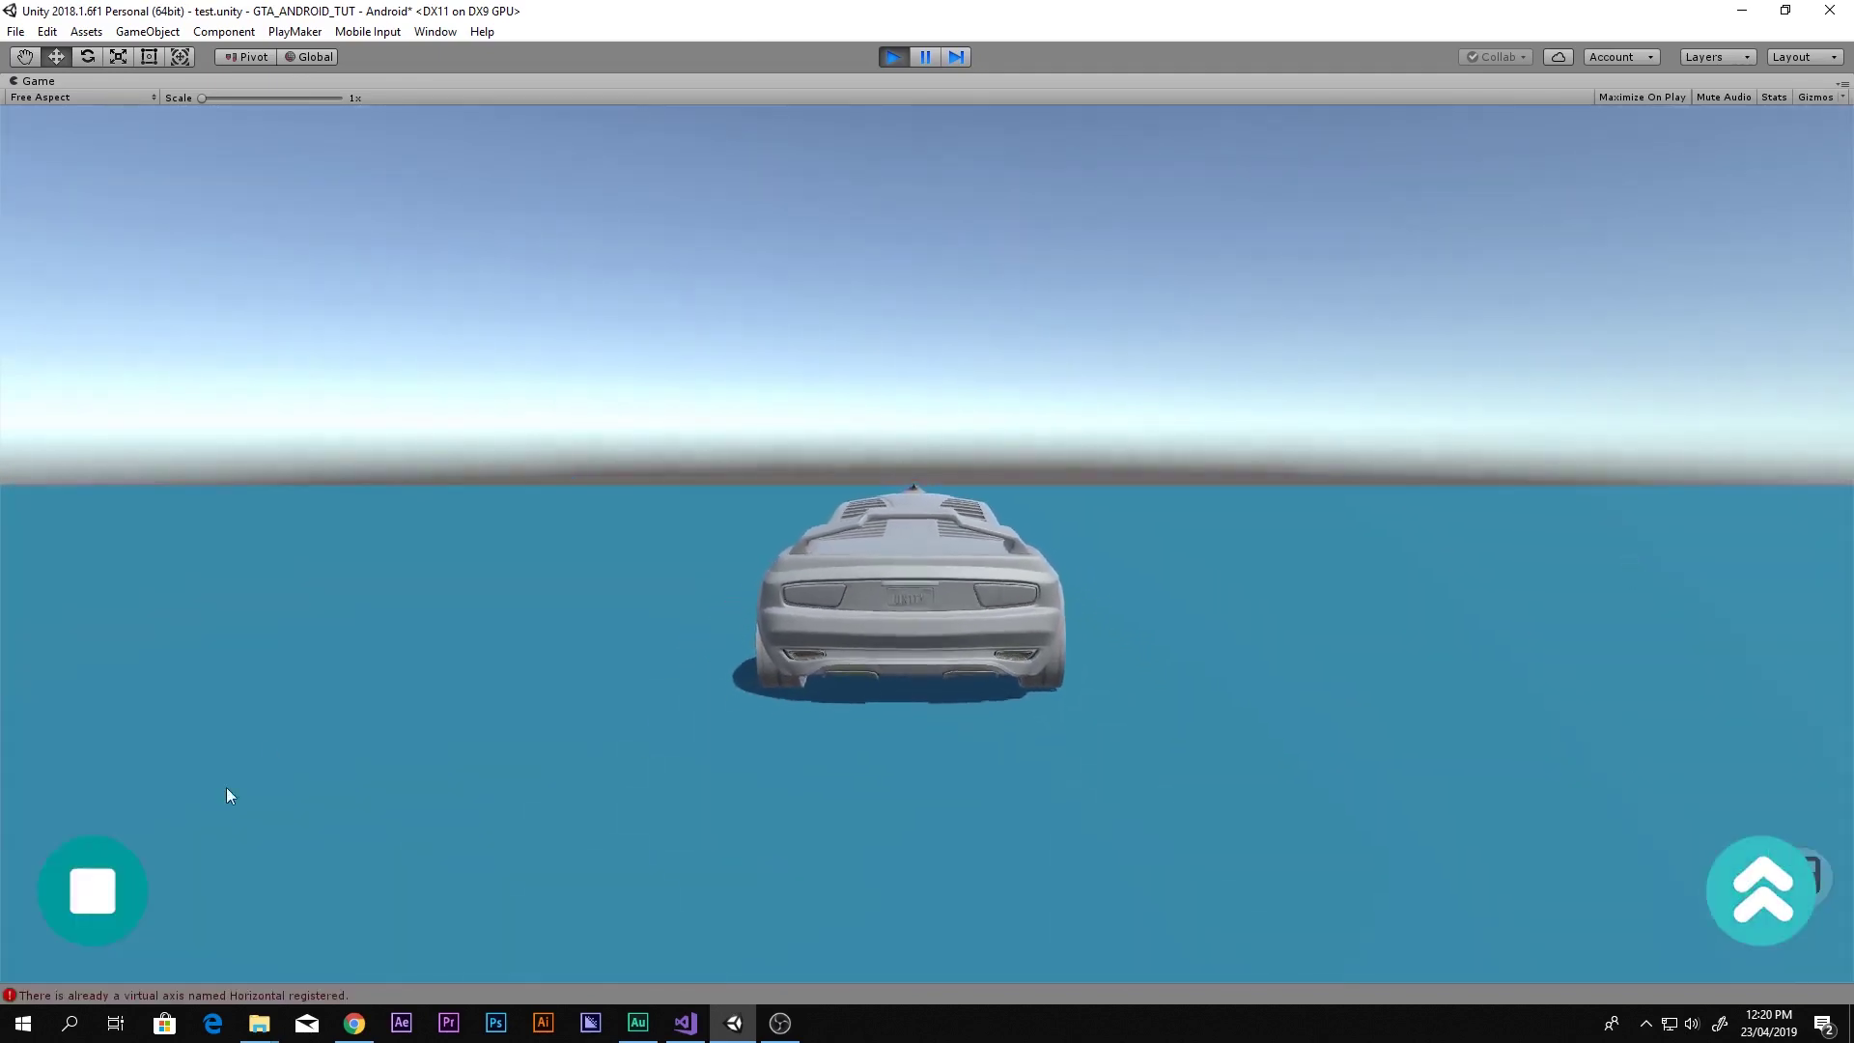
left_click(92, 884)
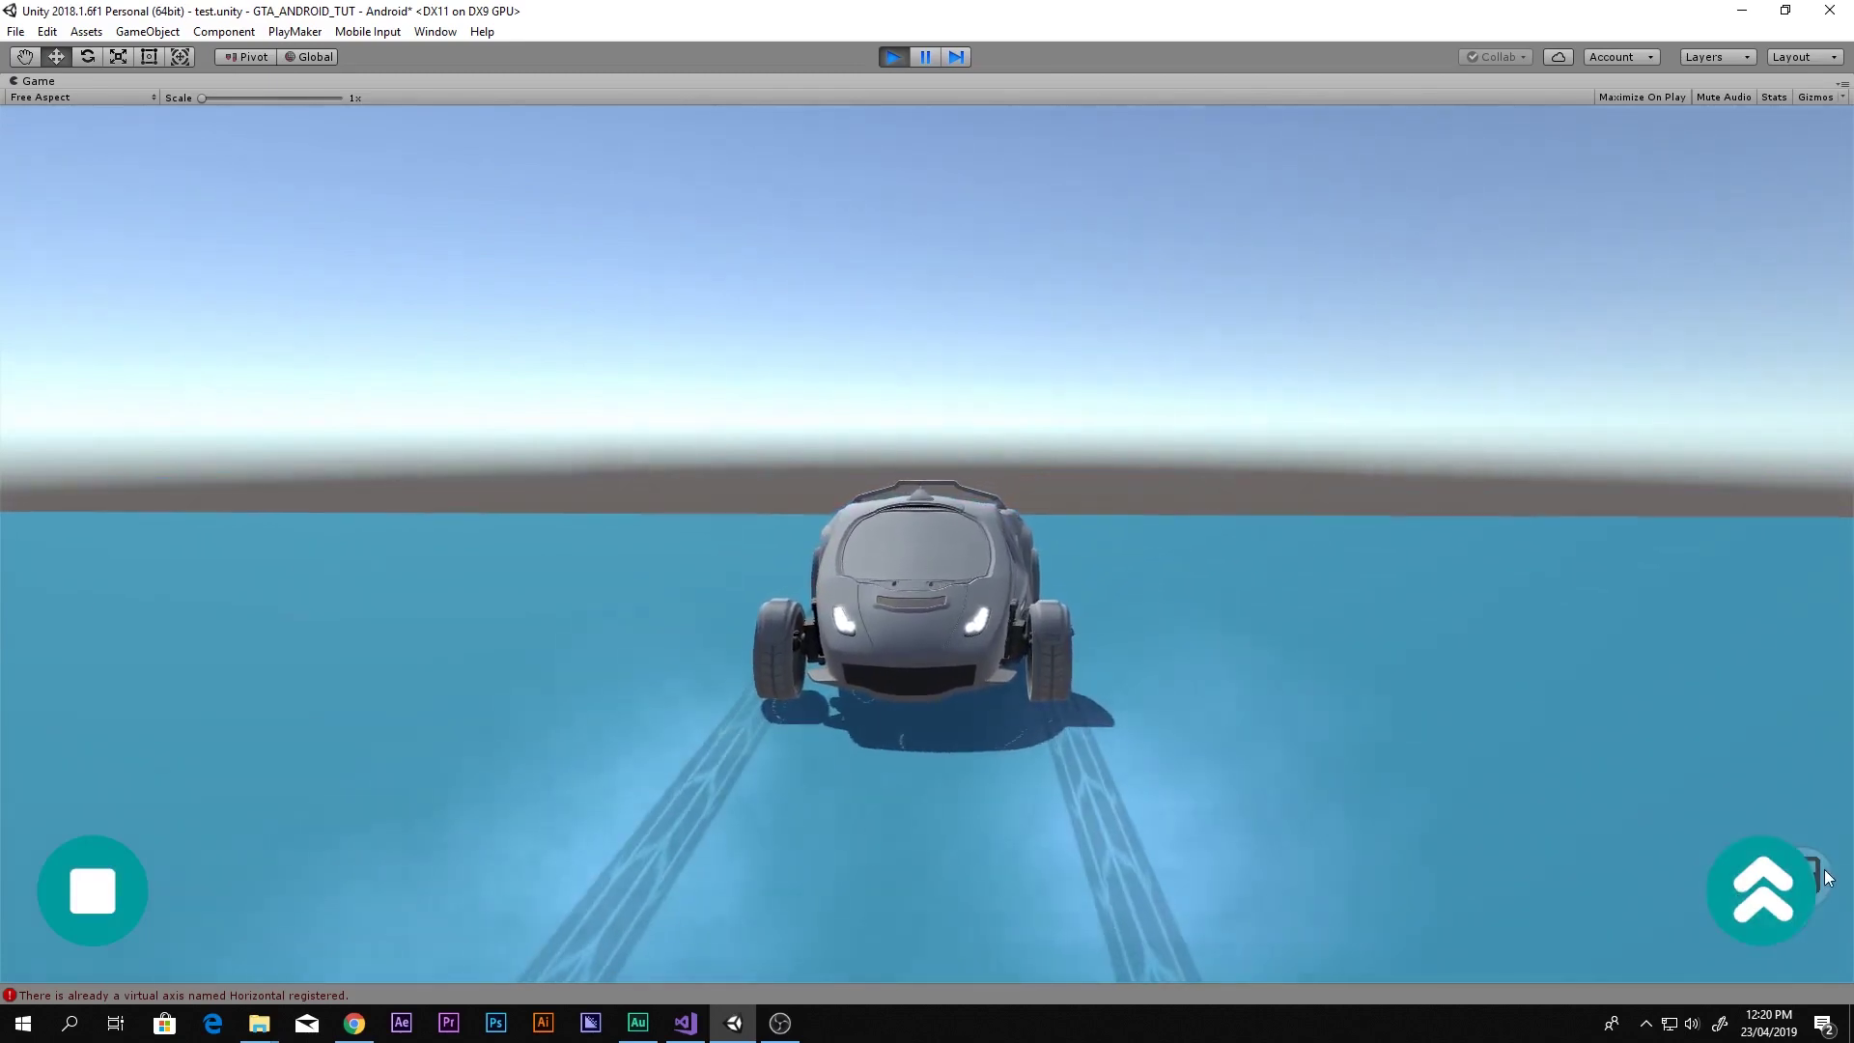
left_click(1823, 869)
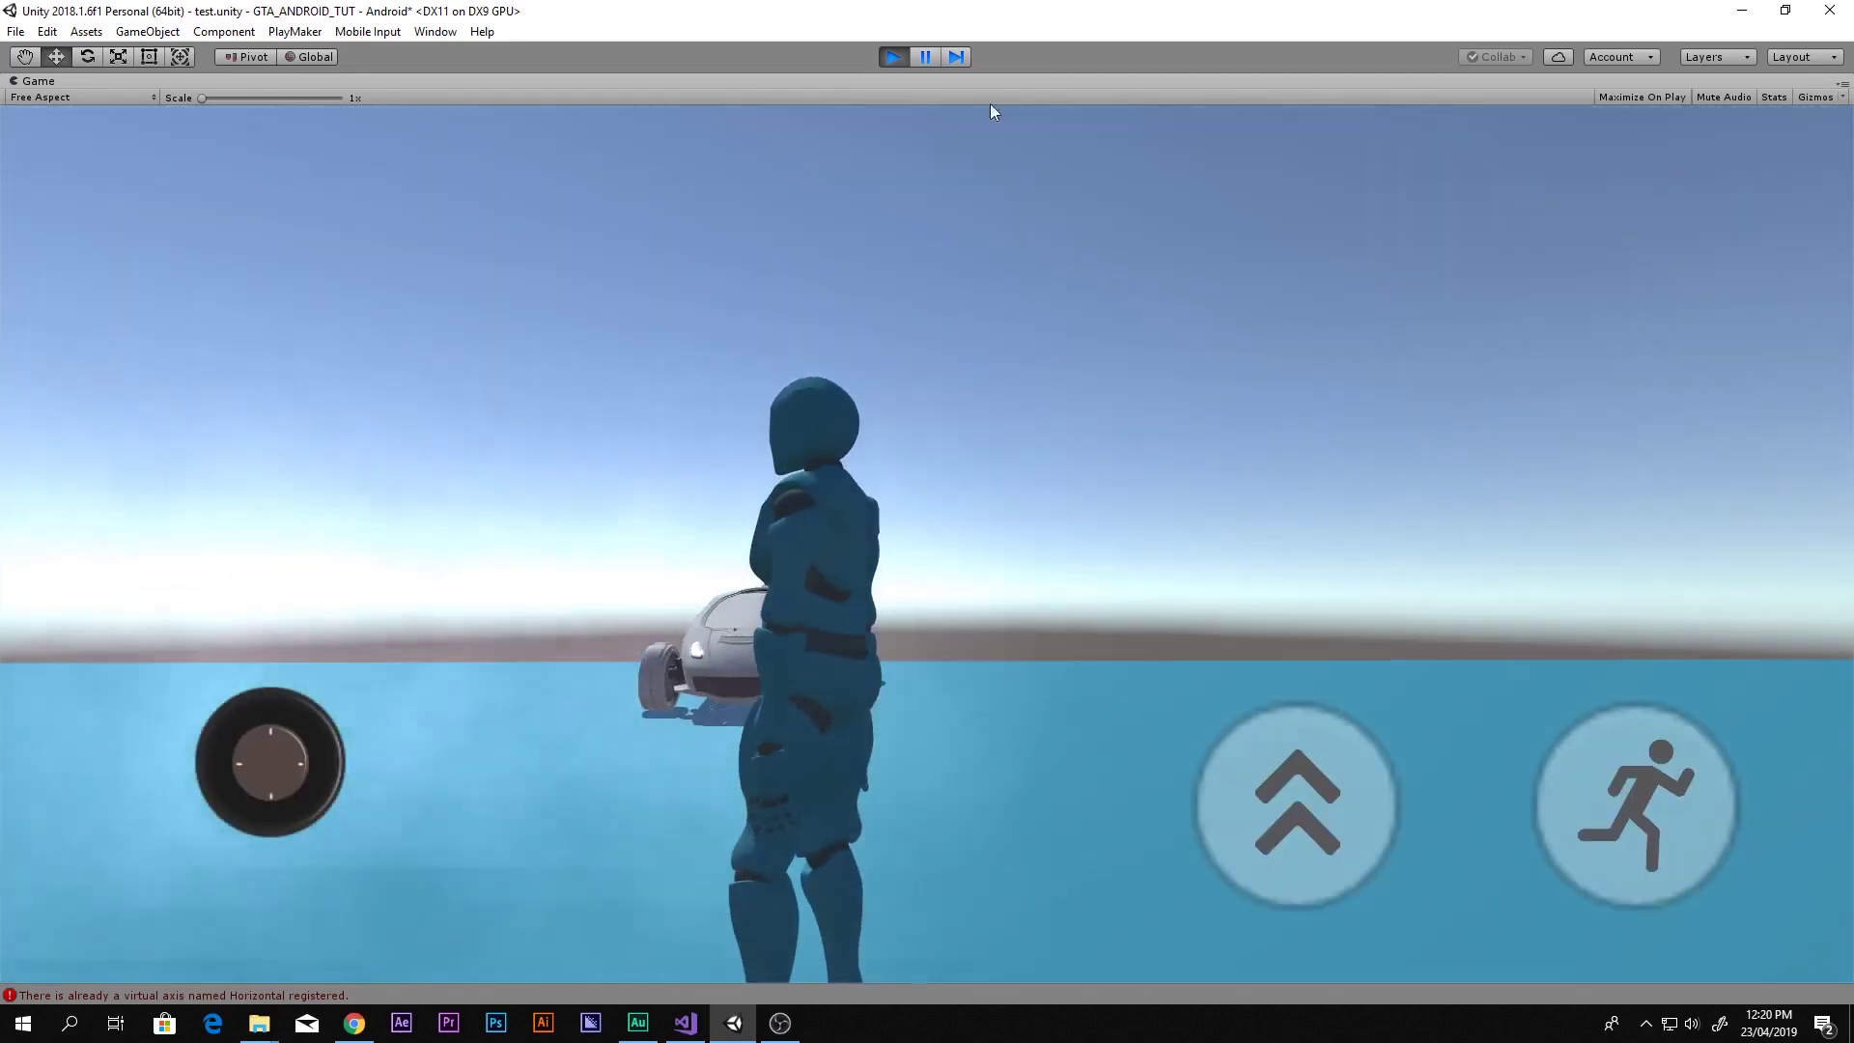
left_click(893, 56)
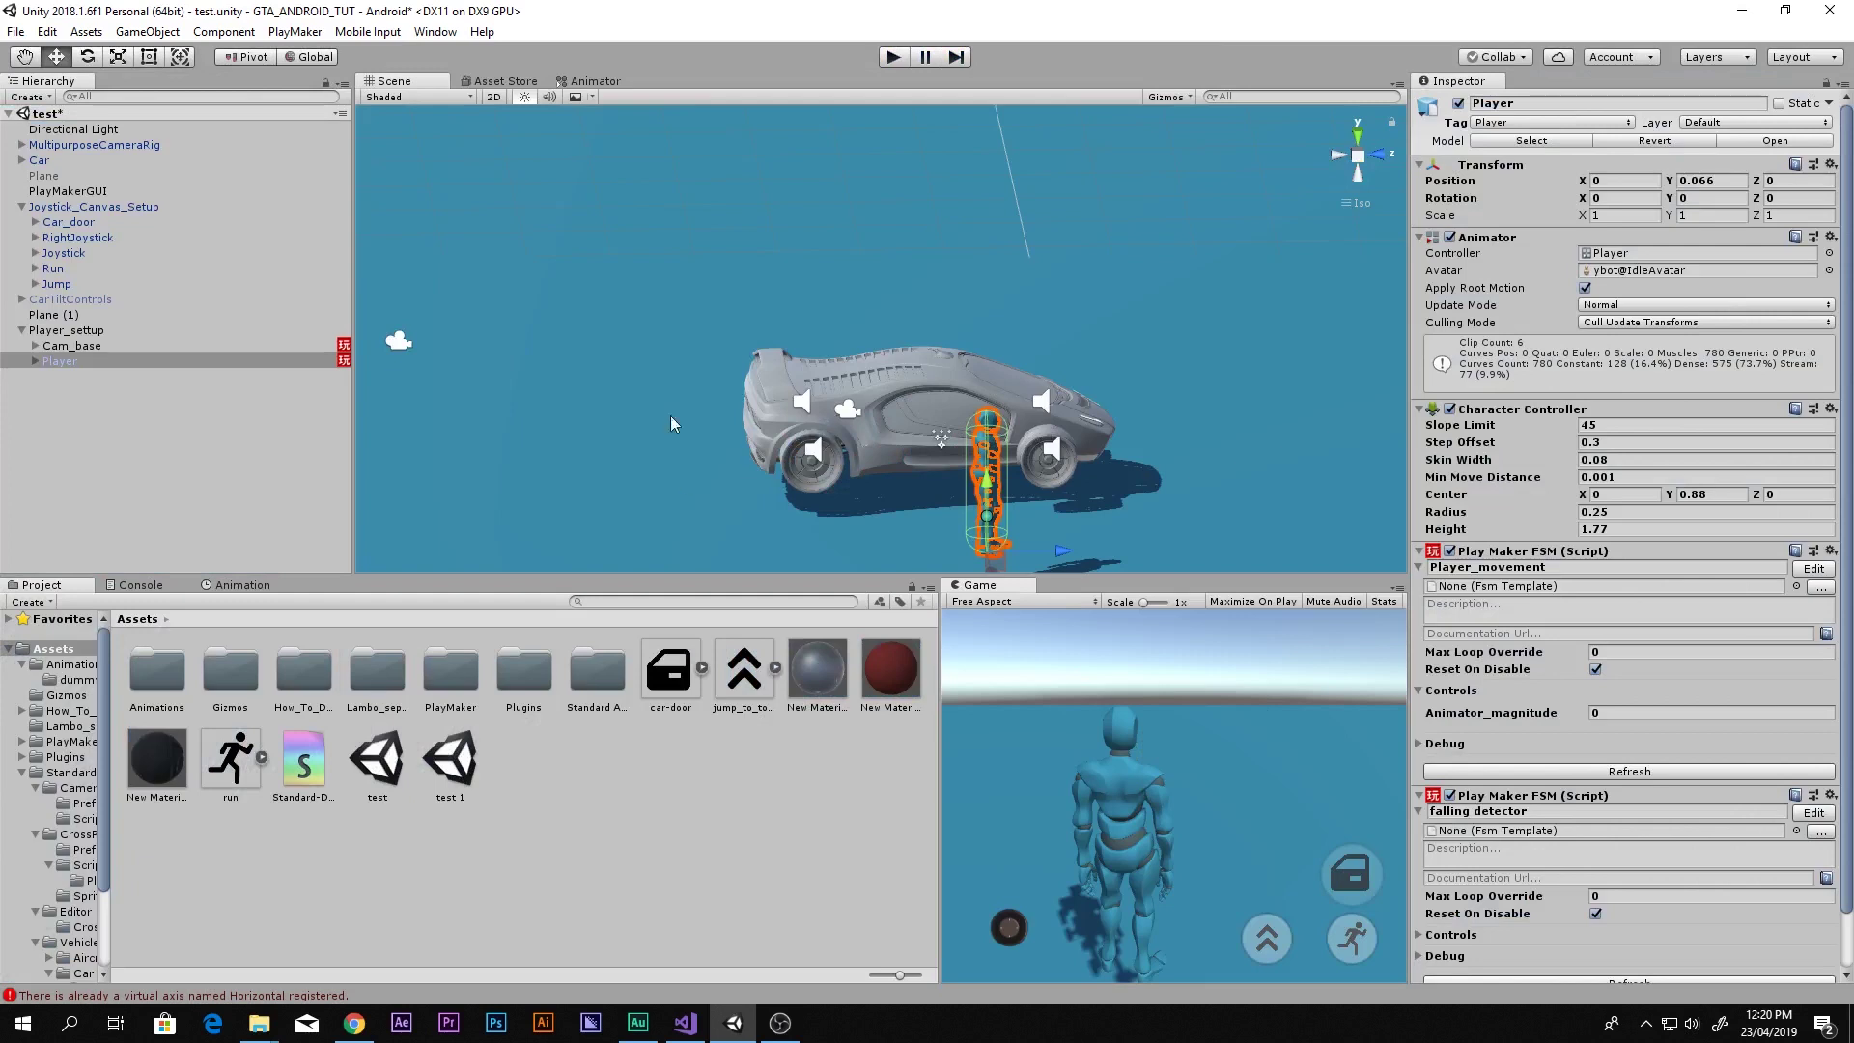
Drag the Avent model from Lambo_seperate_doors into the scene and frame it
left_click_drag(931, 386, 1290, 224, "alt")
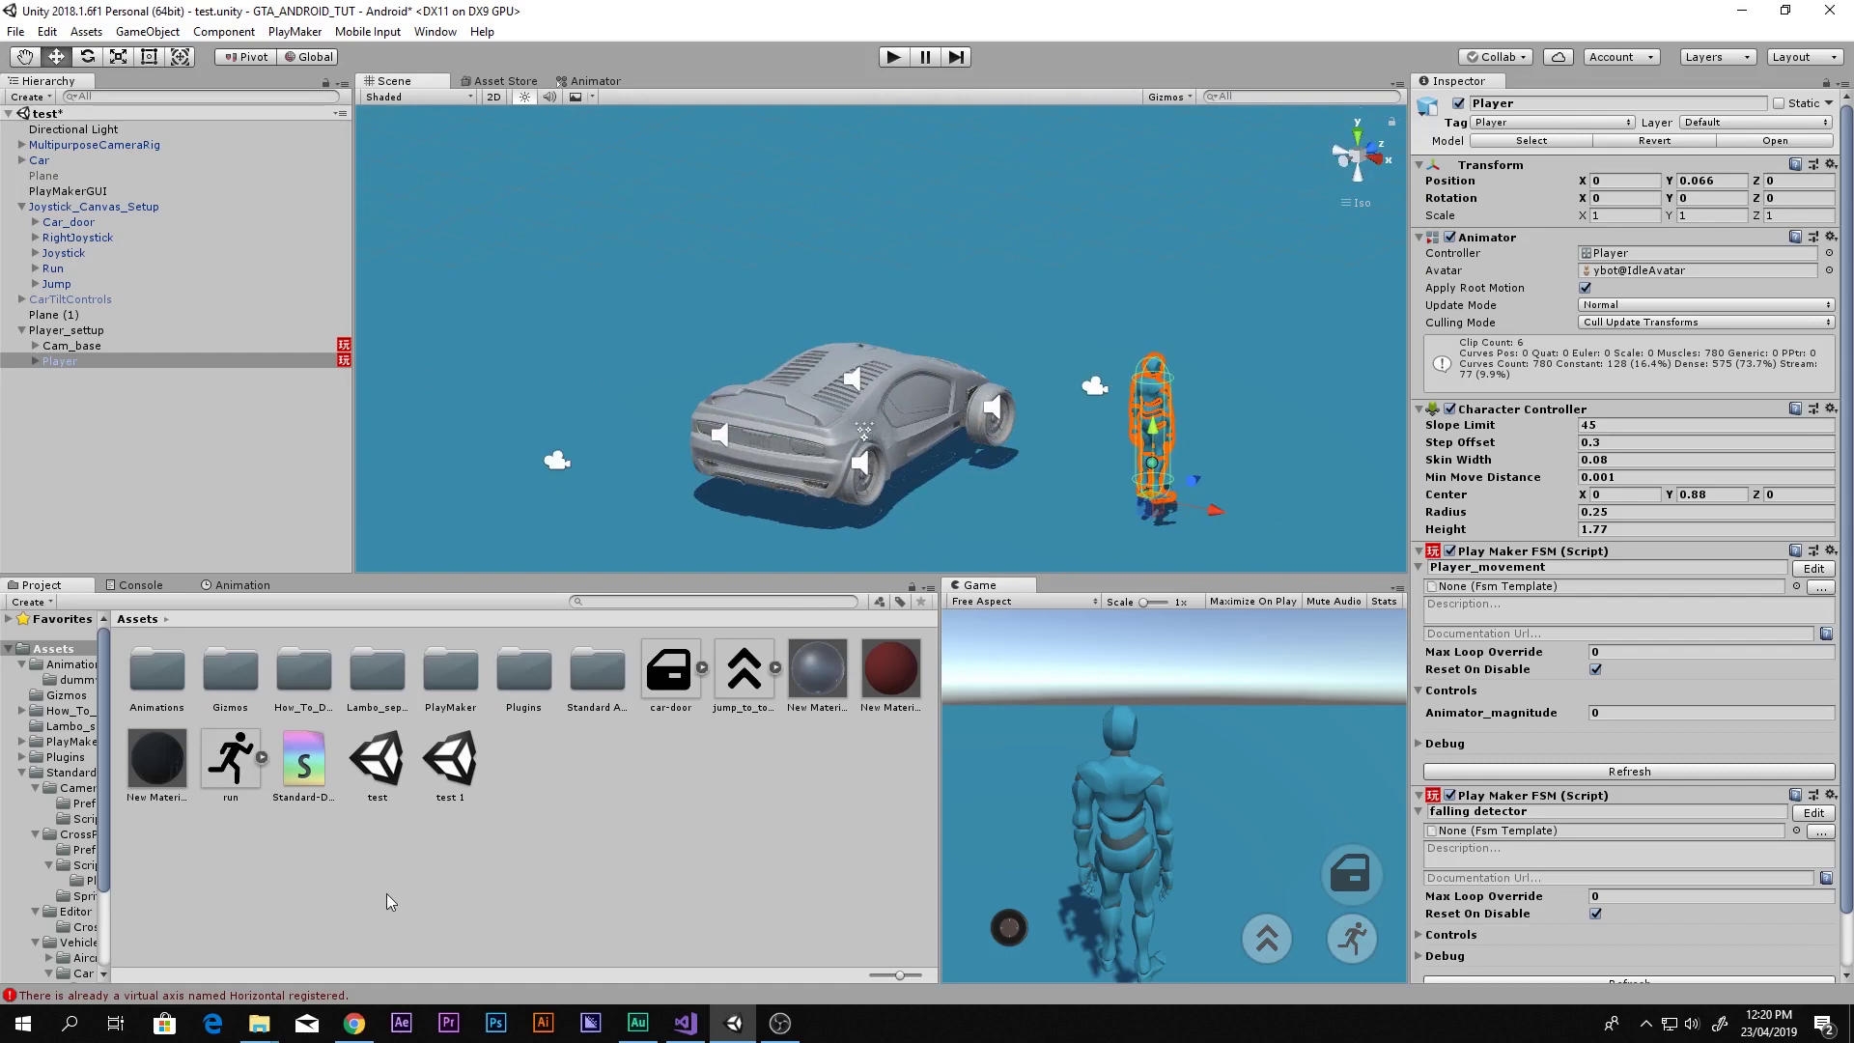
double_click(371, 675)
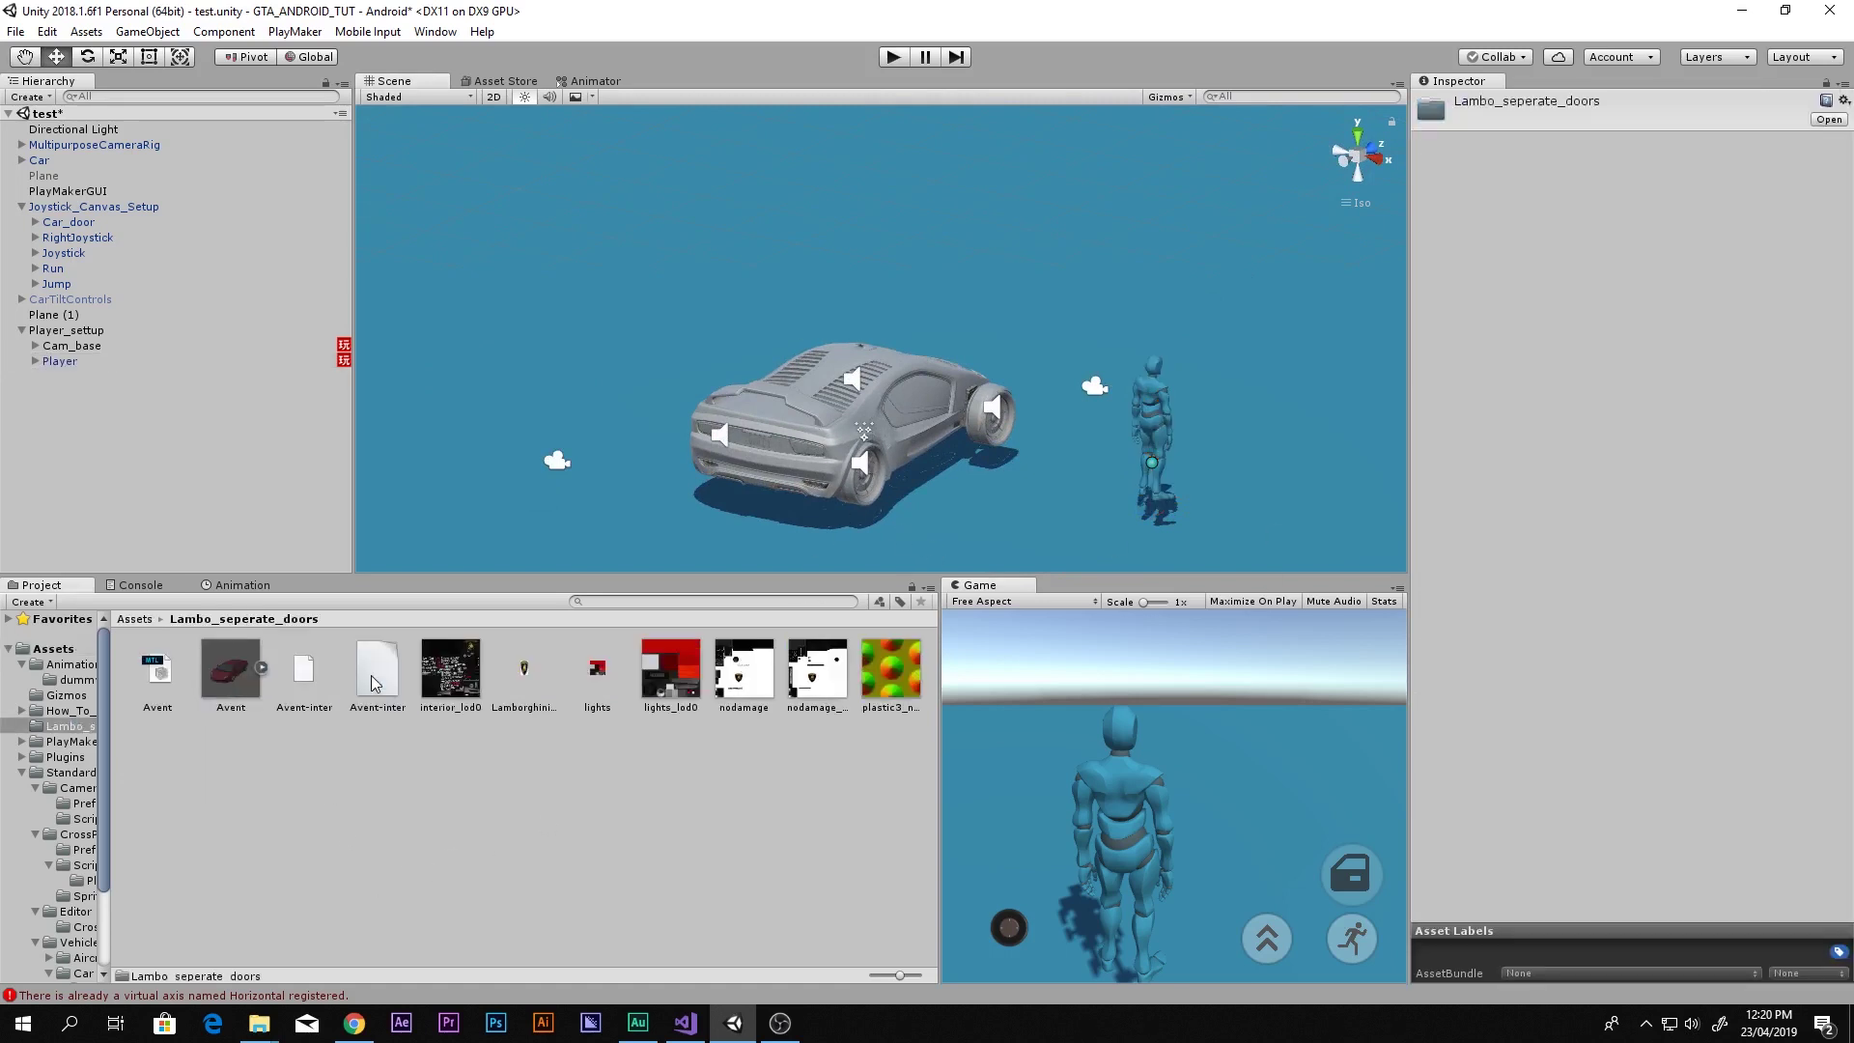
left_click_drag(232, 692, 526, 369)
key("f")
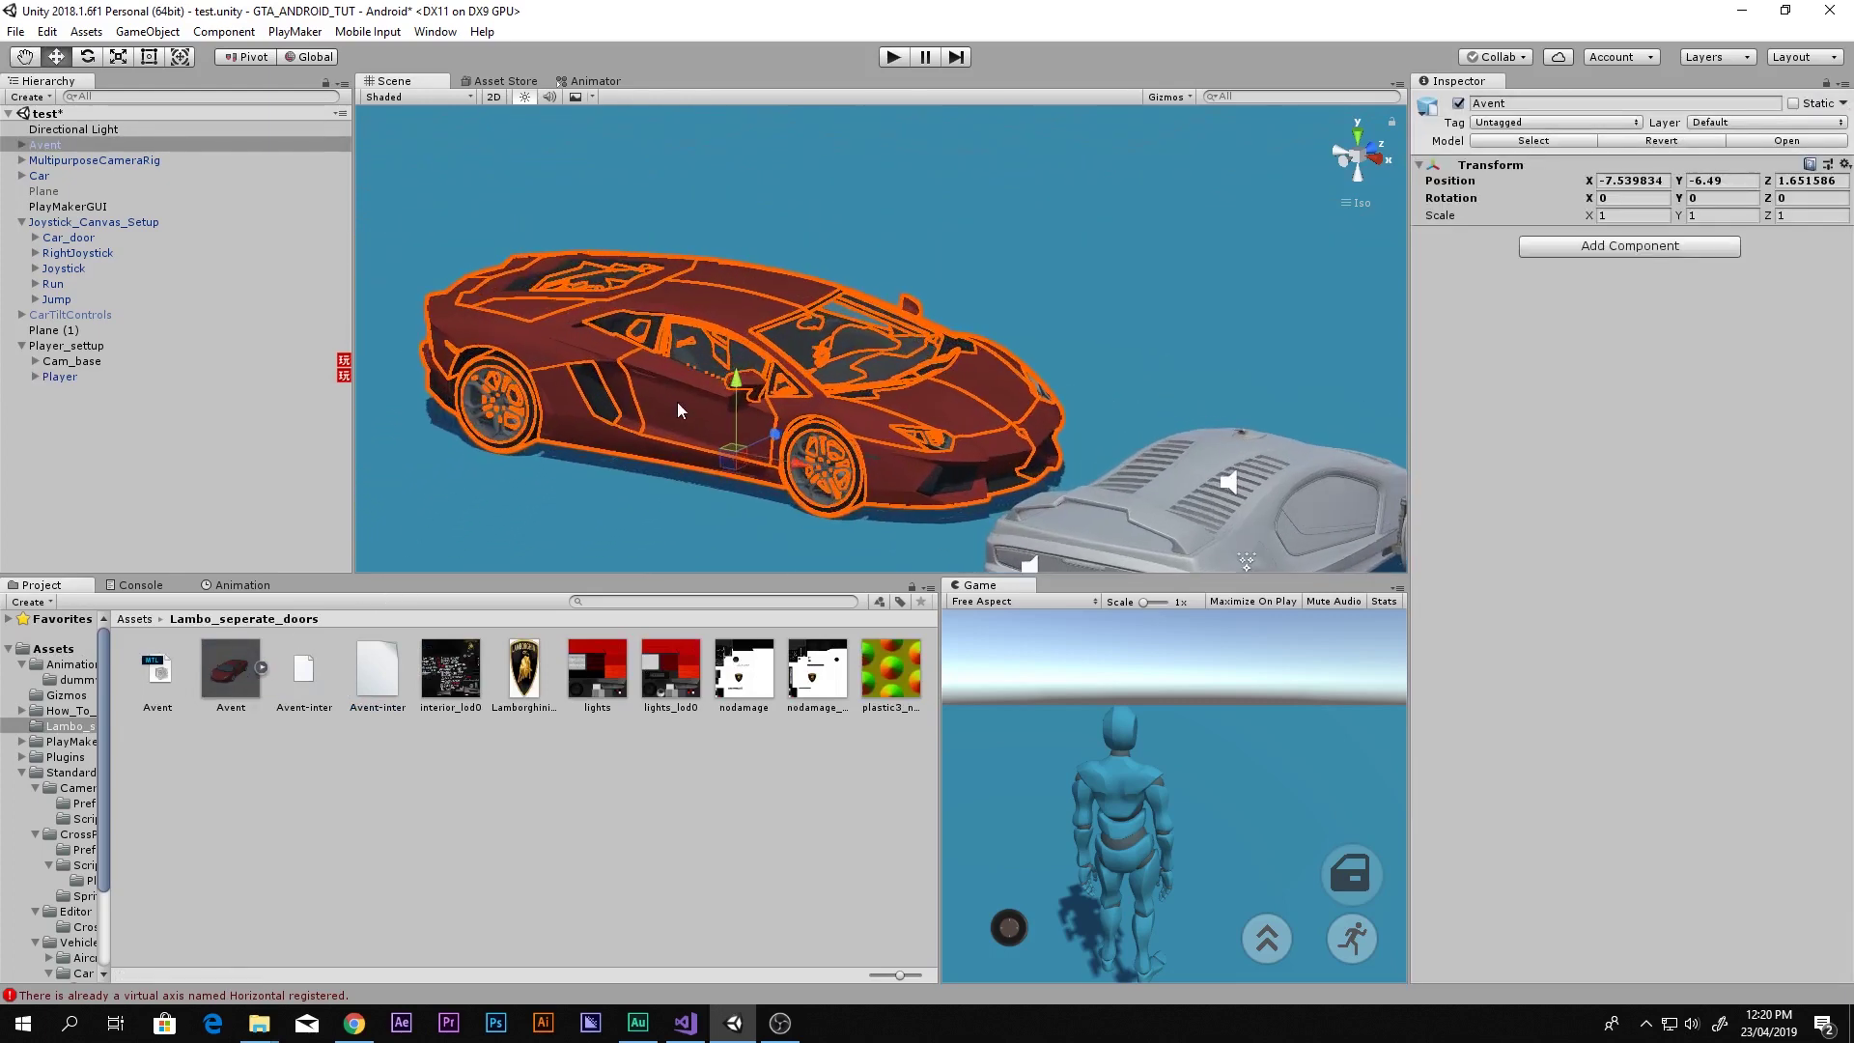
left_click(676, 403)
scroll(131, 392, "up", 15)
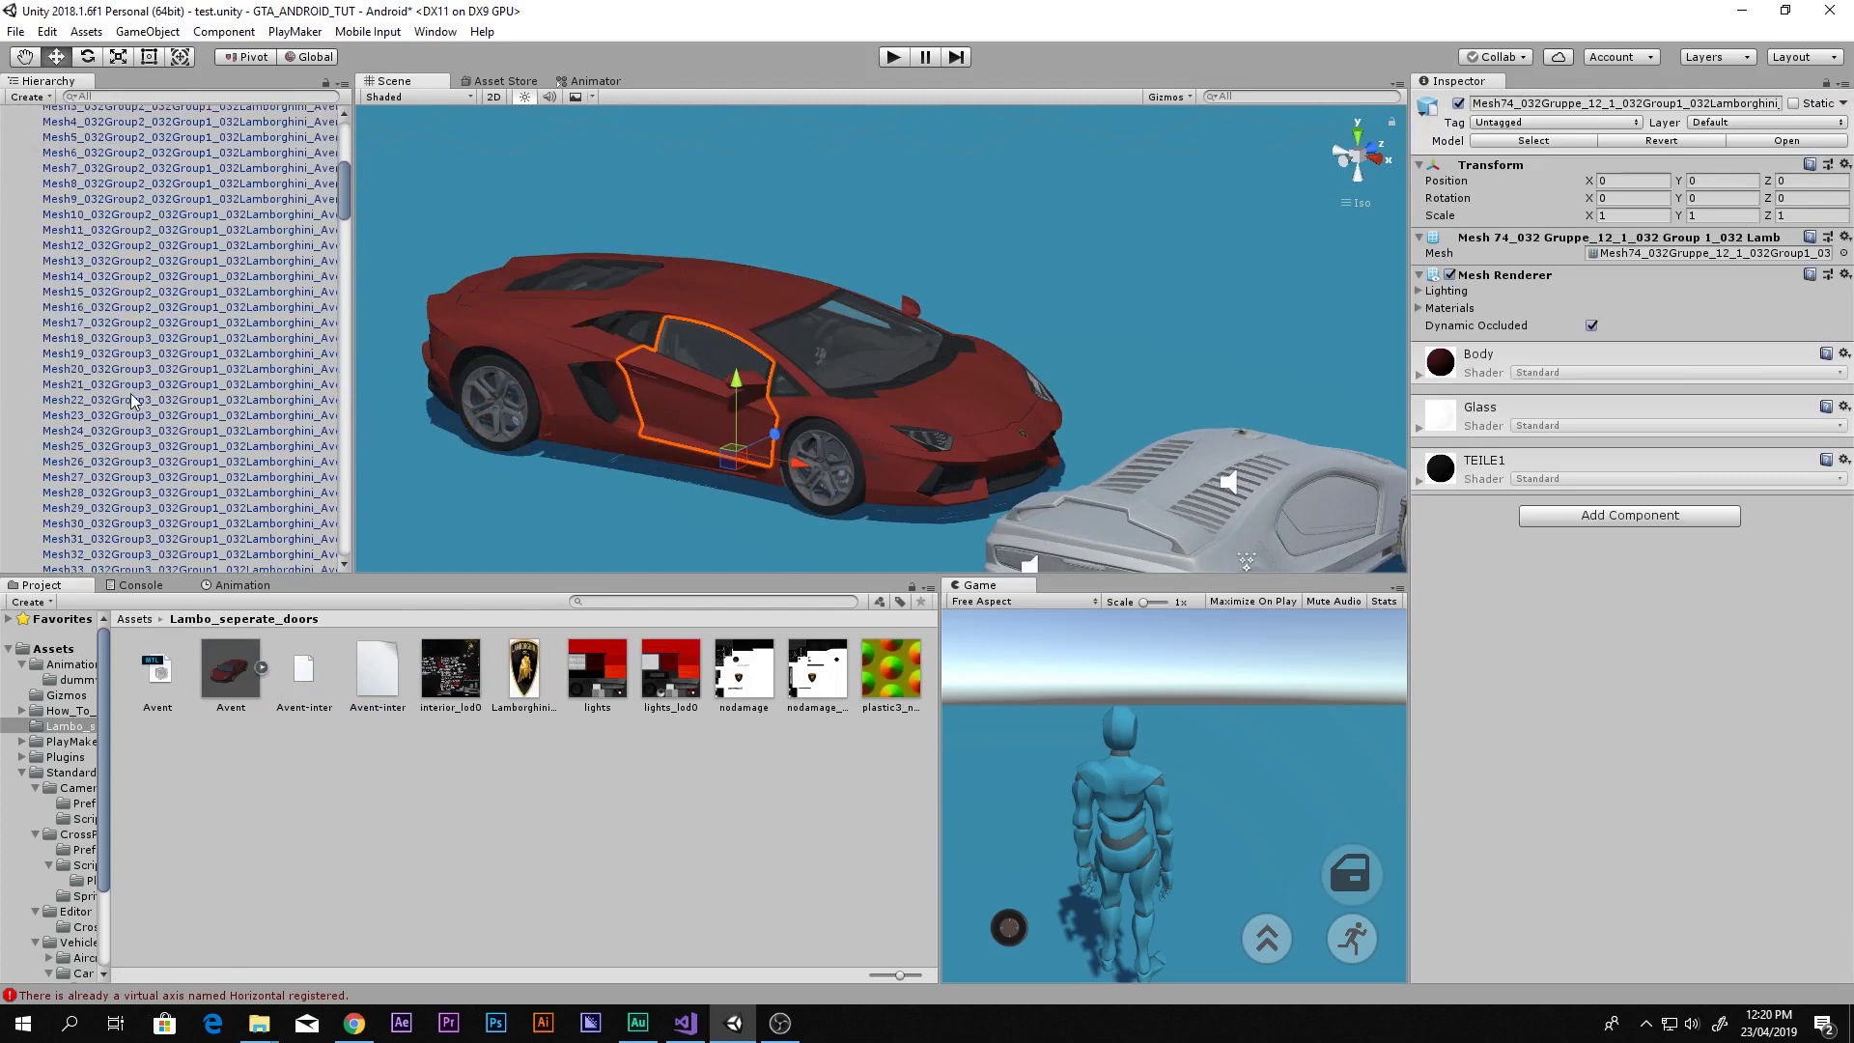
scroll(129, 390, "down", 20)
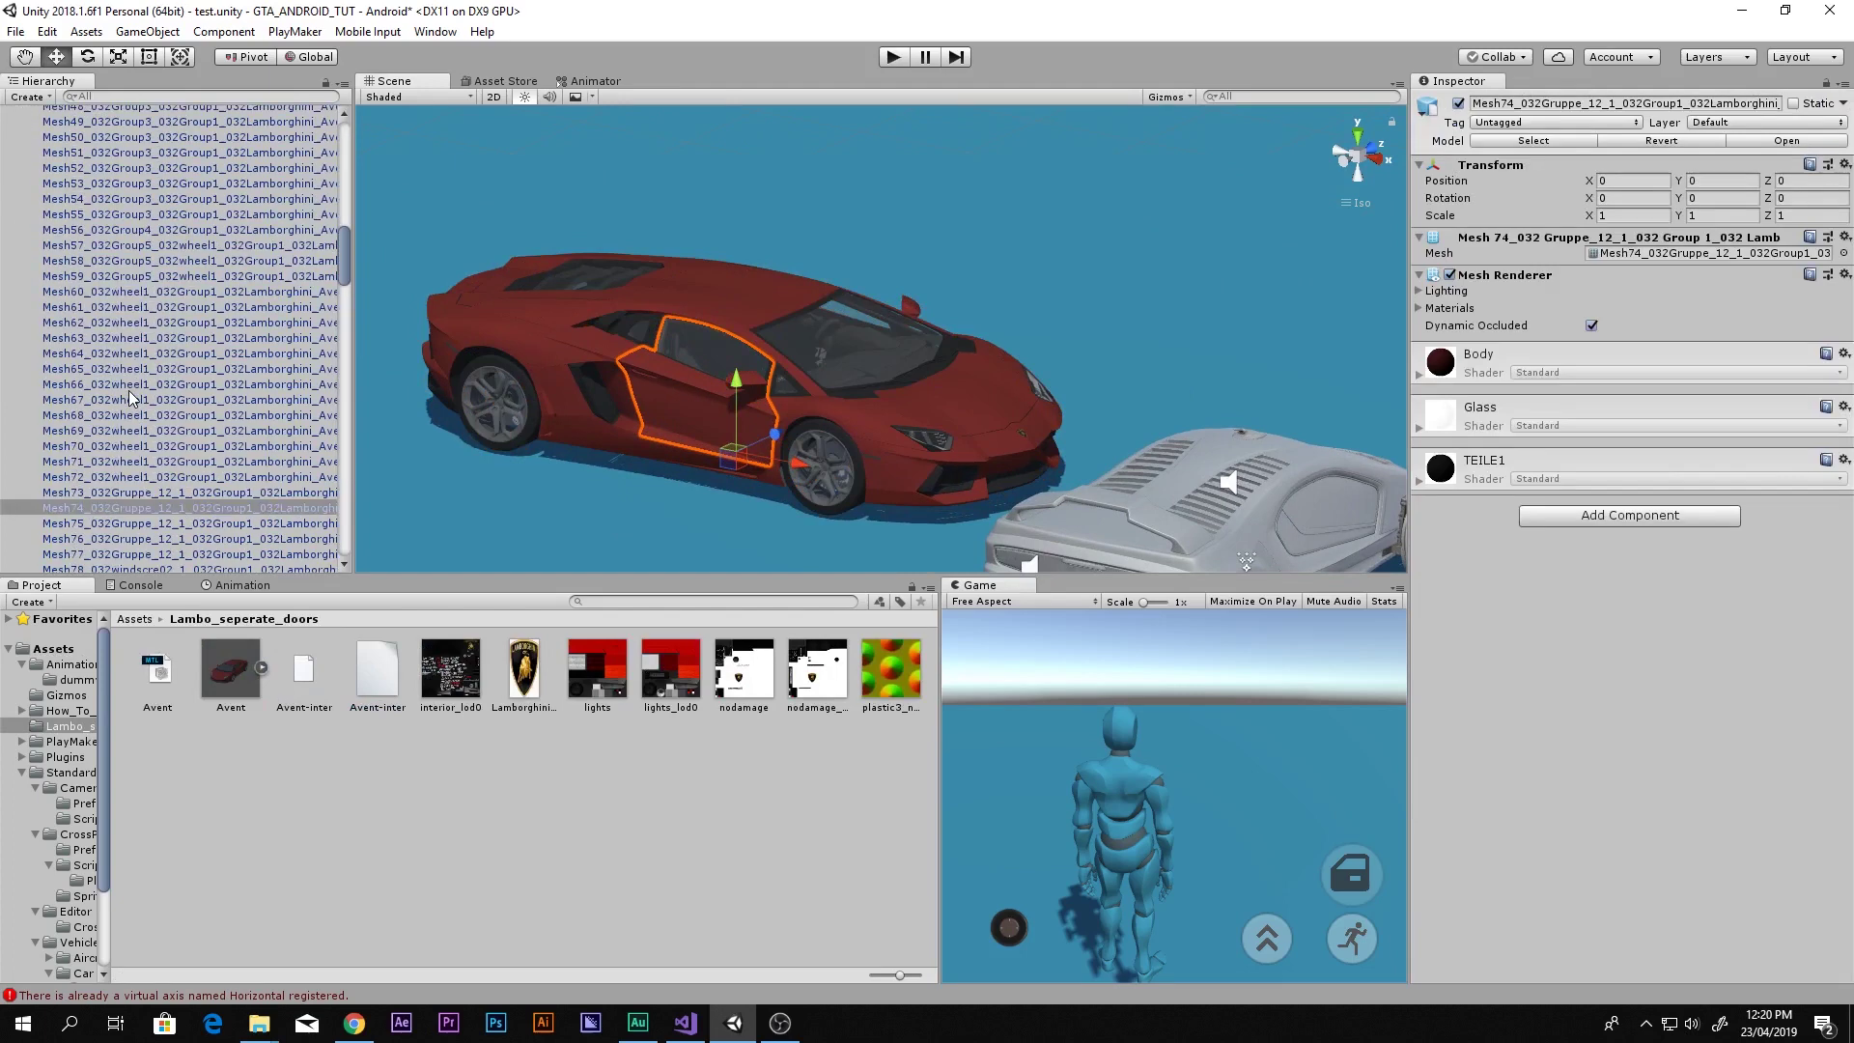
key("e")
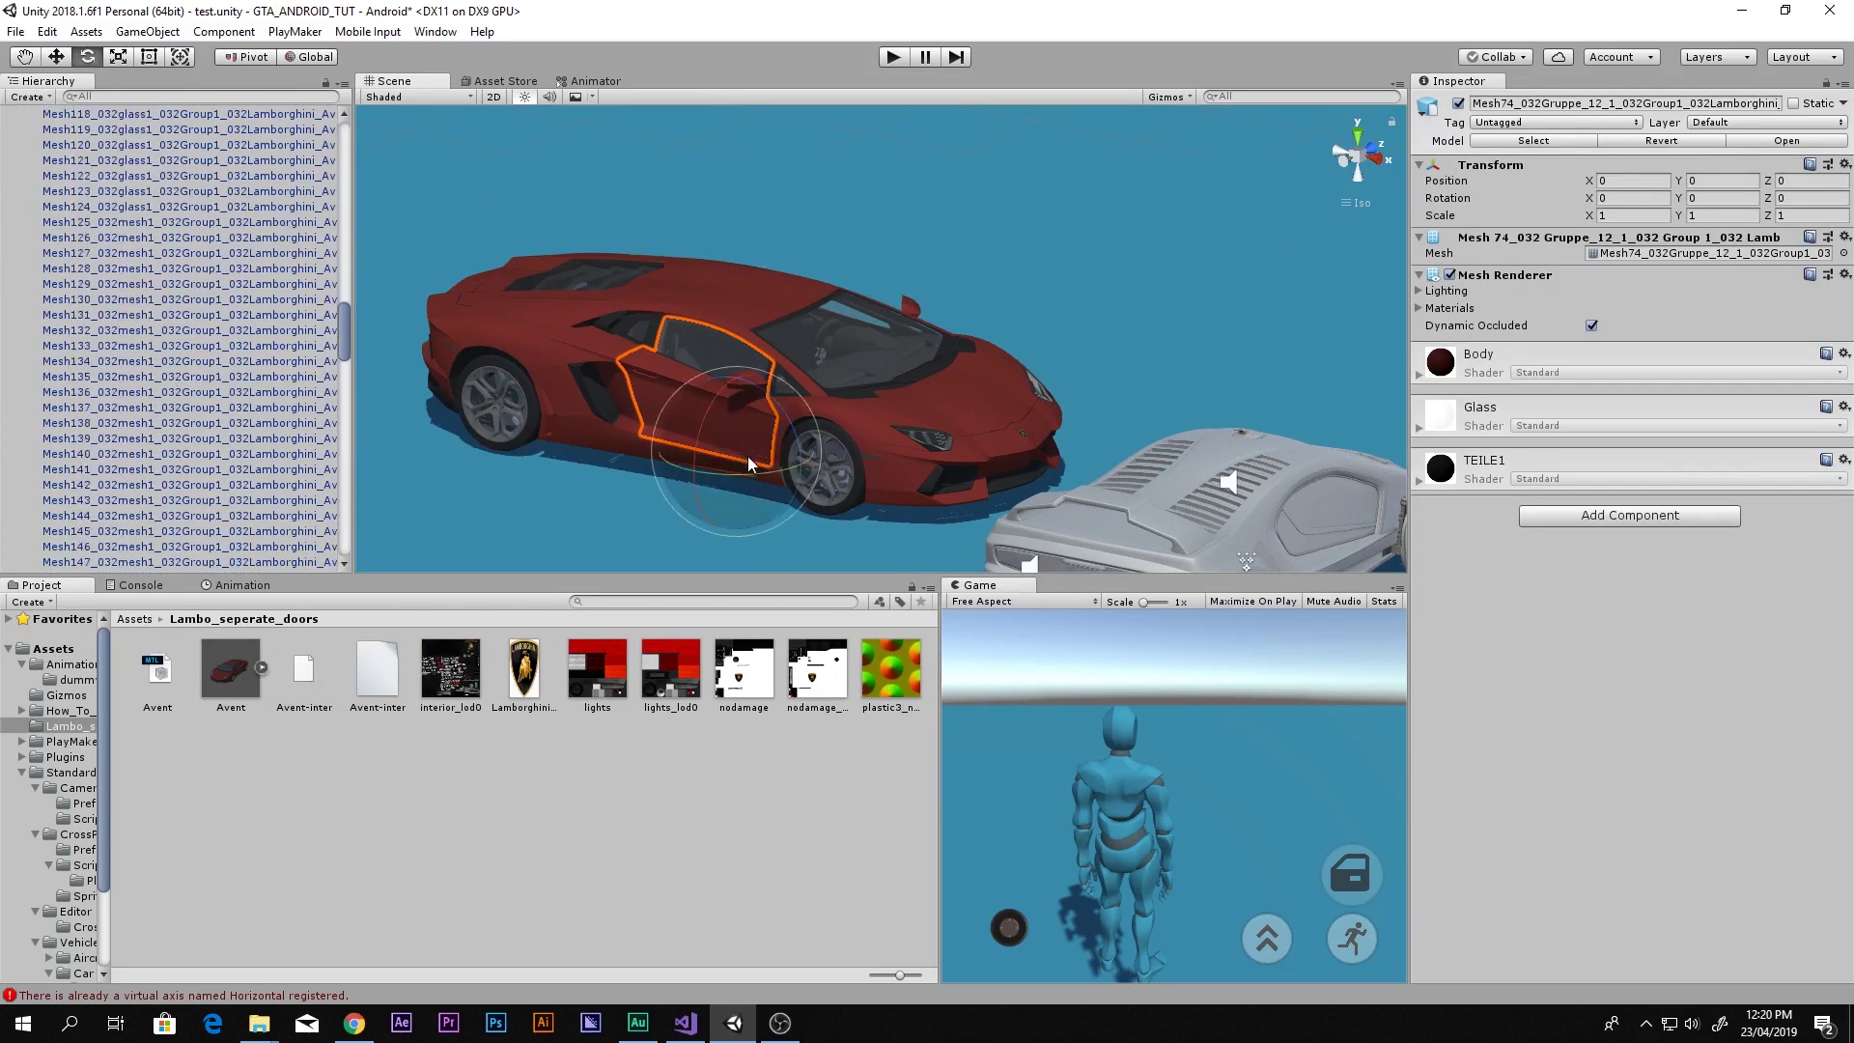
left_click_drag(758, 486, 941, 434)
key("ctrl+z")
right_click_drag(902, 375, 573, 398)
left_click_drag(573, 400, 826, 335, "alt")
left_click(965, 357)
left_click(965, 360)
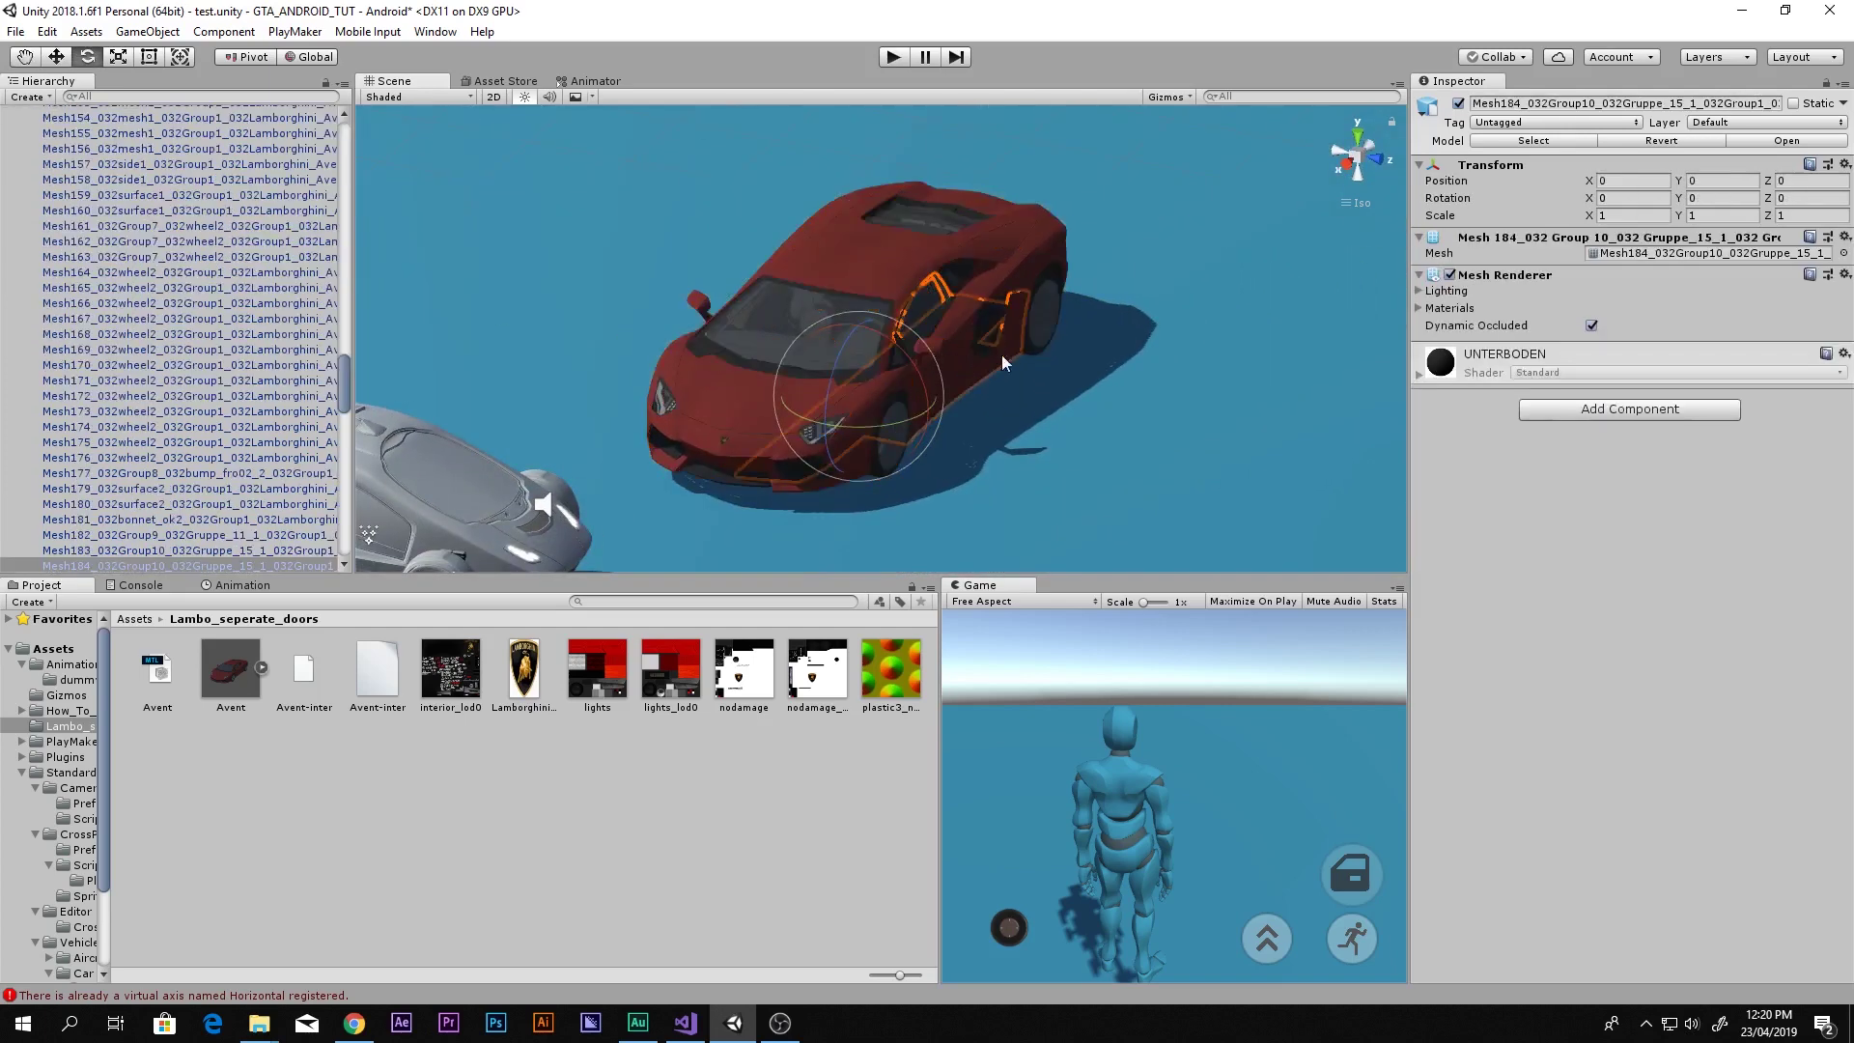
left_click_drag(1000, 357, 692, 323, "alt")
scroll(744, 384, "up", 12)
left_click(825, 405)
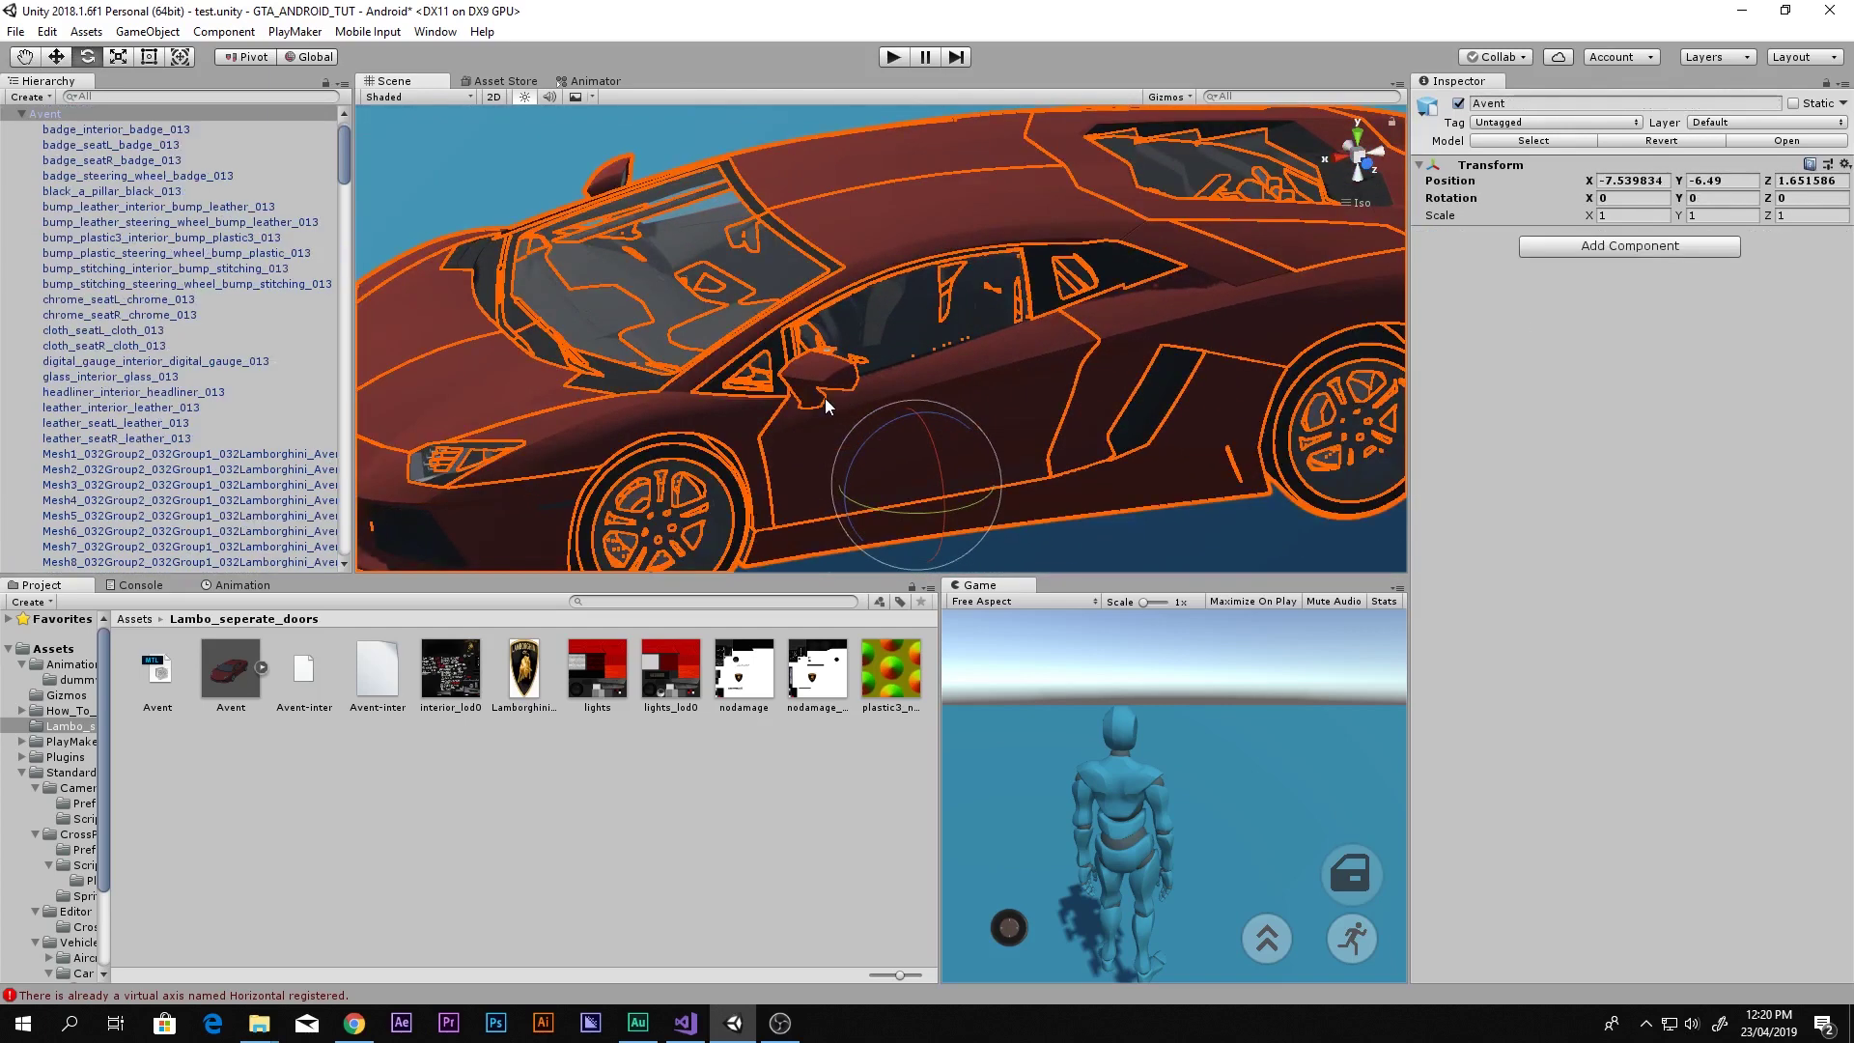
left_click(996, 398)
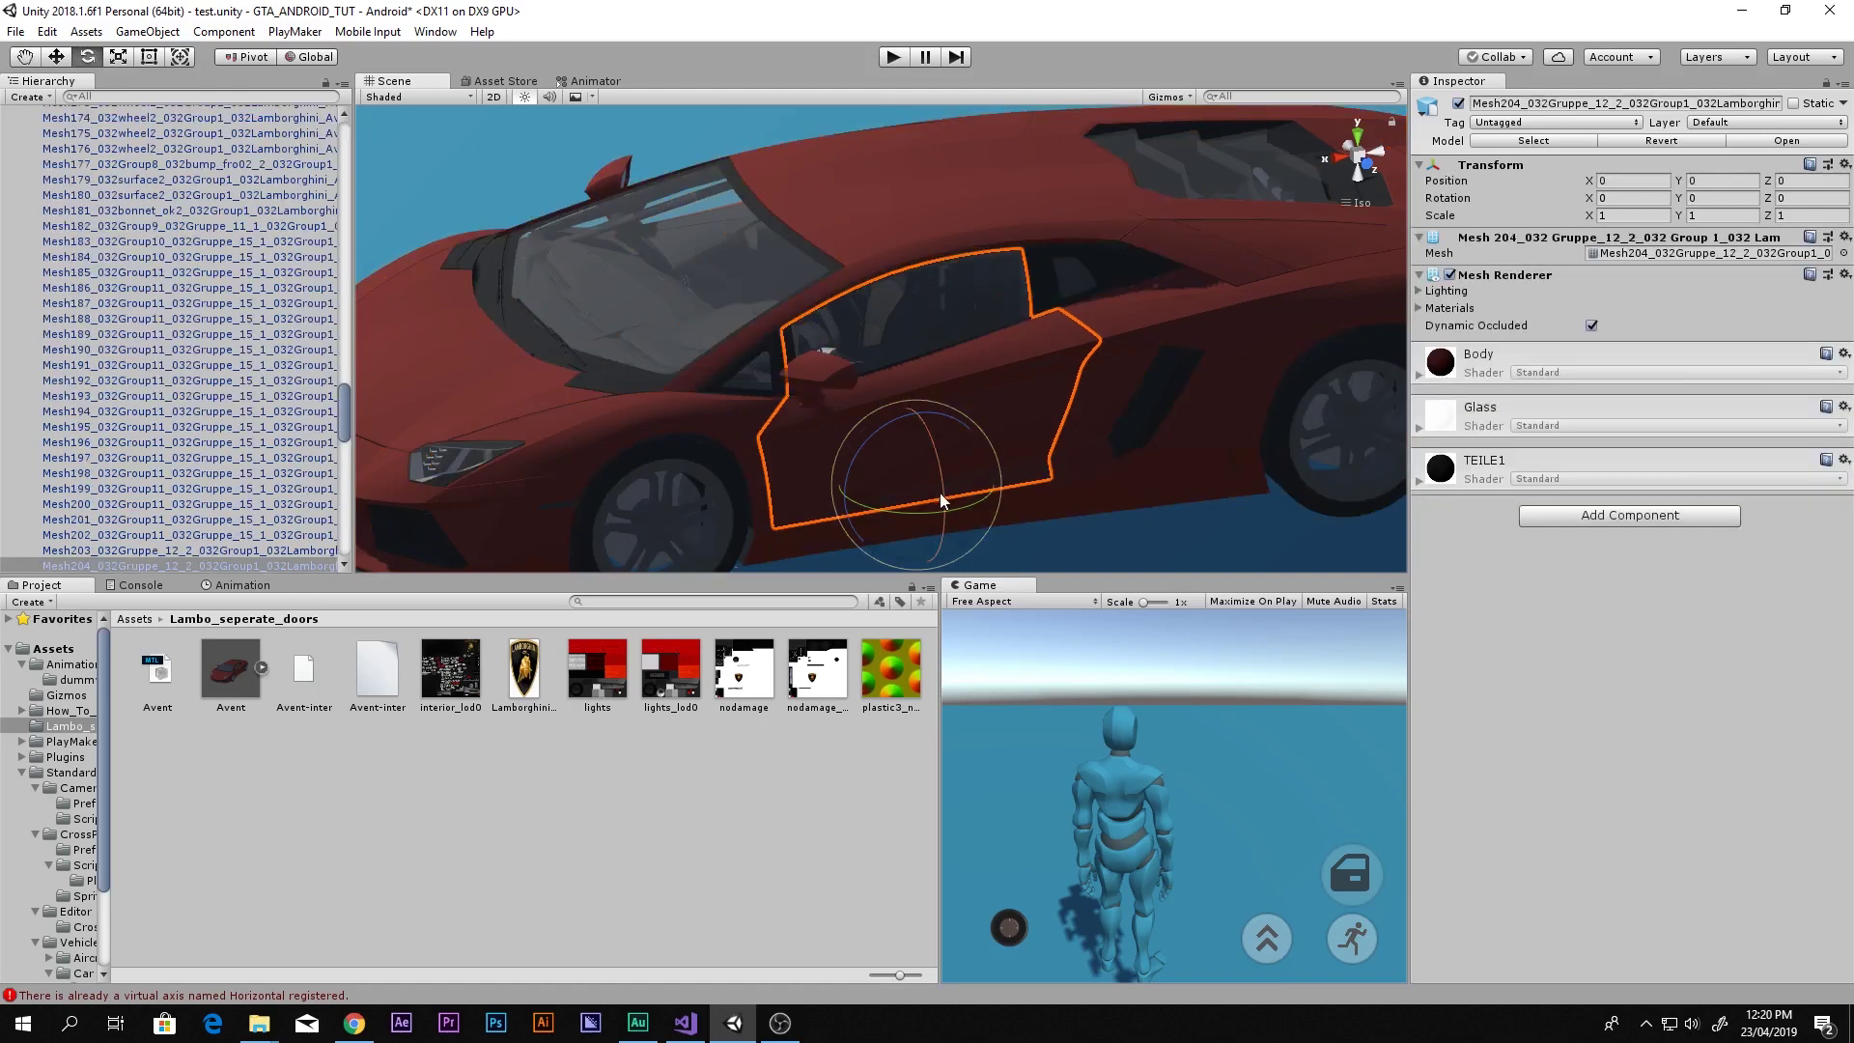
left_click_drag(940, 492, 894, 483)
scroll(32, 154, "up", 20)
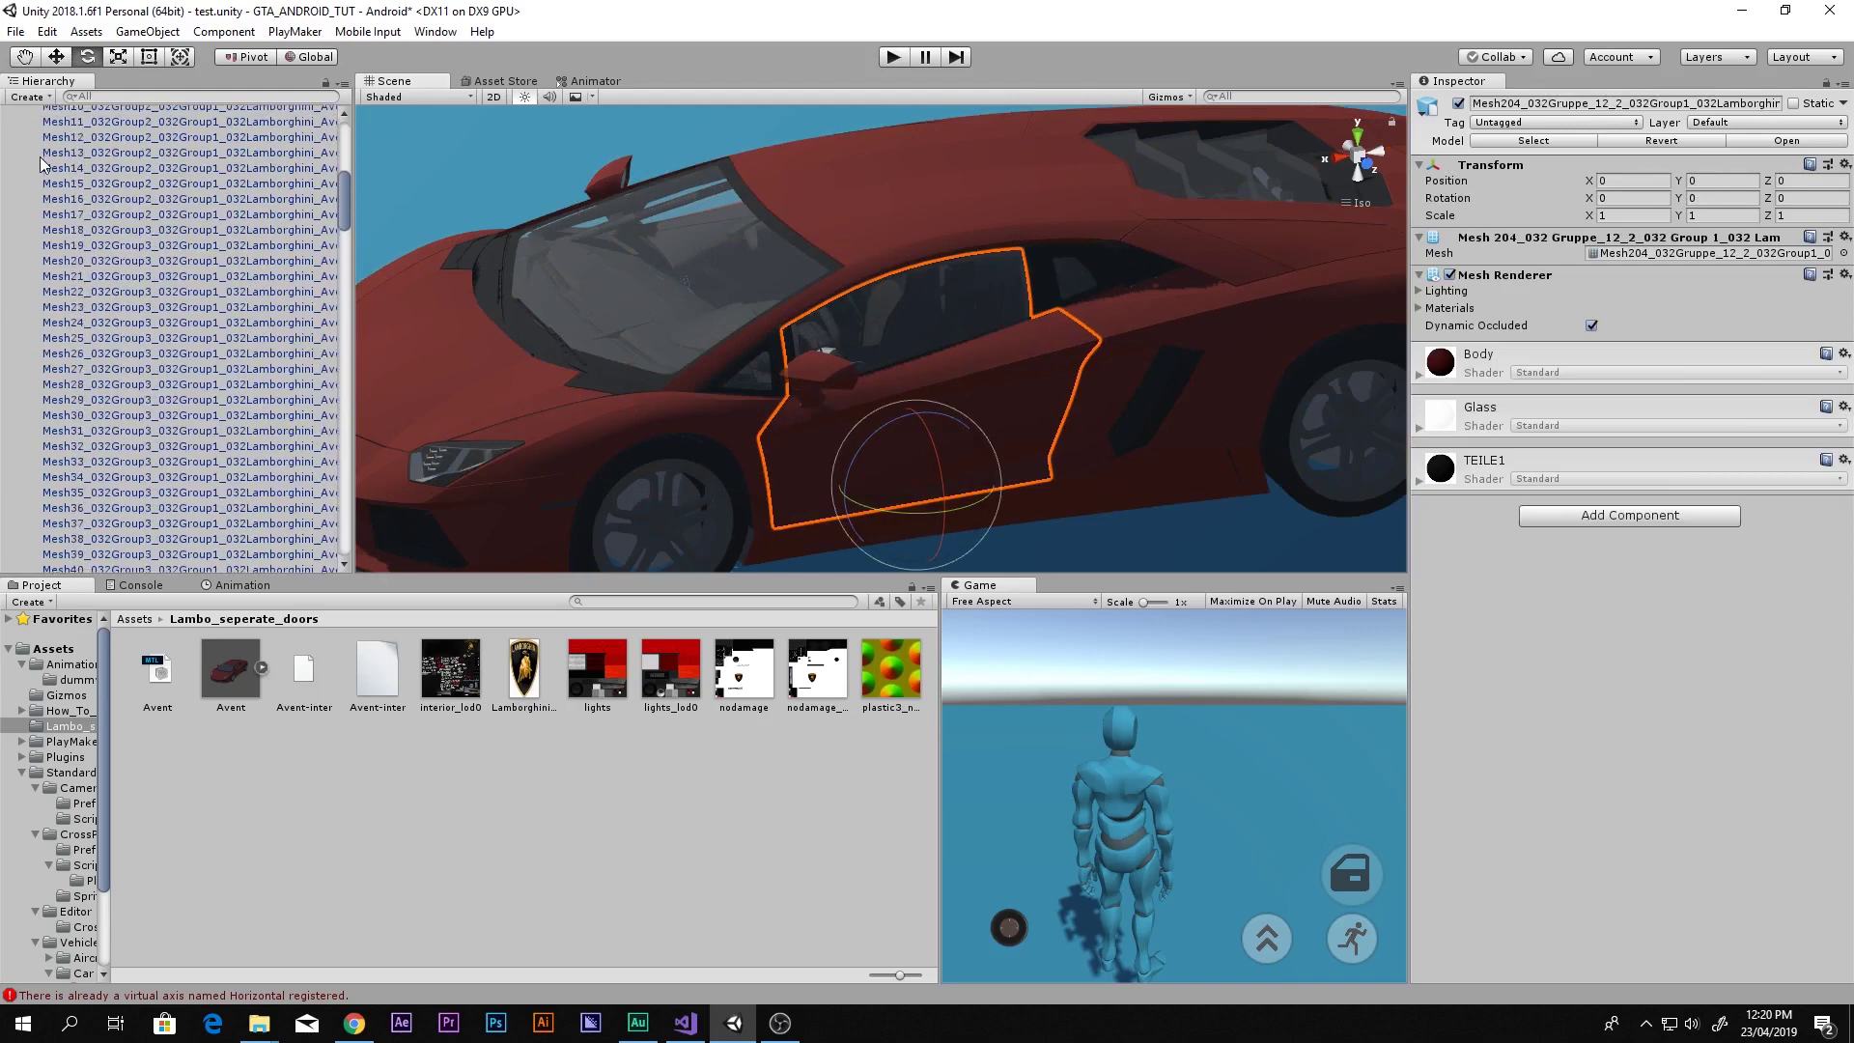
left_click(21, 145)
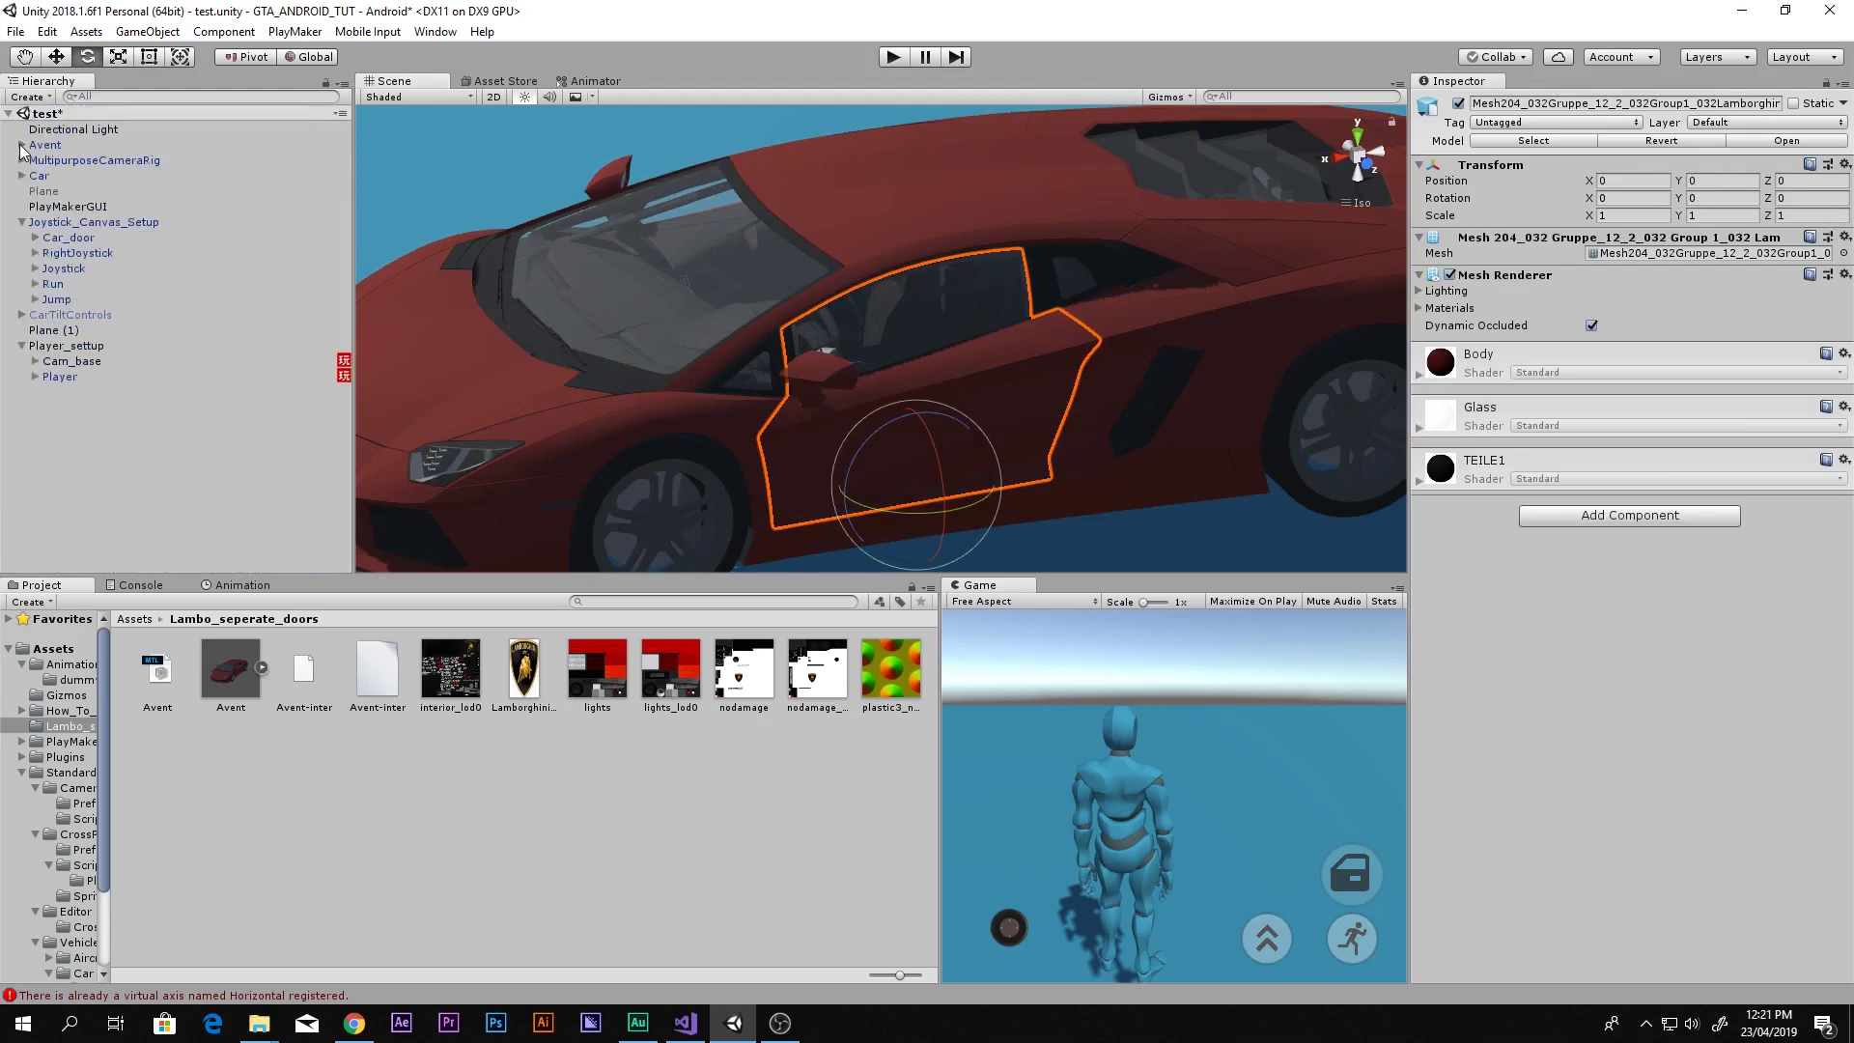
scroll(784, 327, "down", 5)
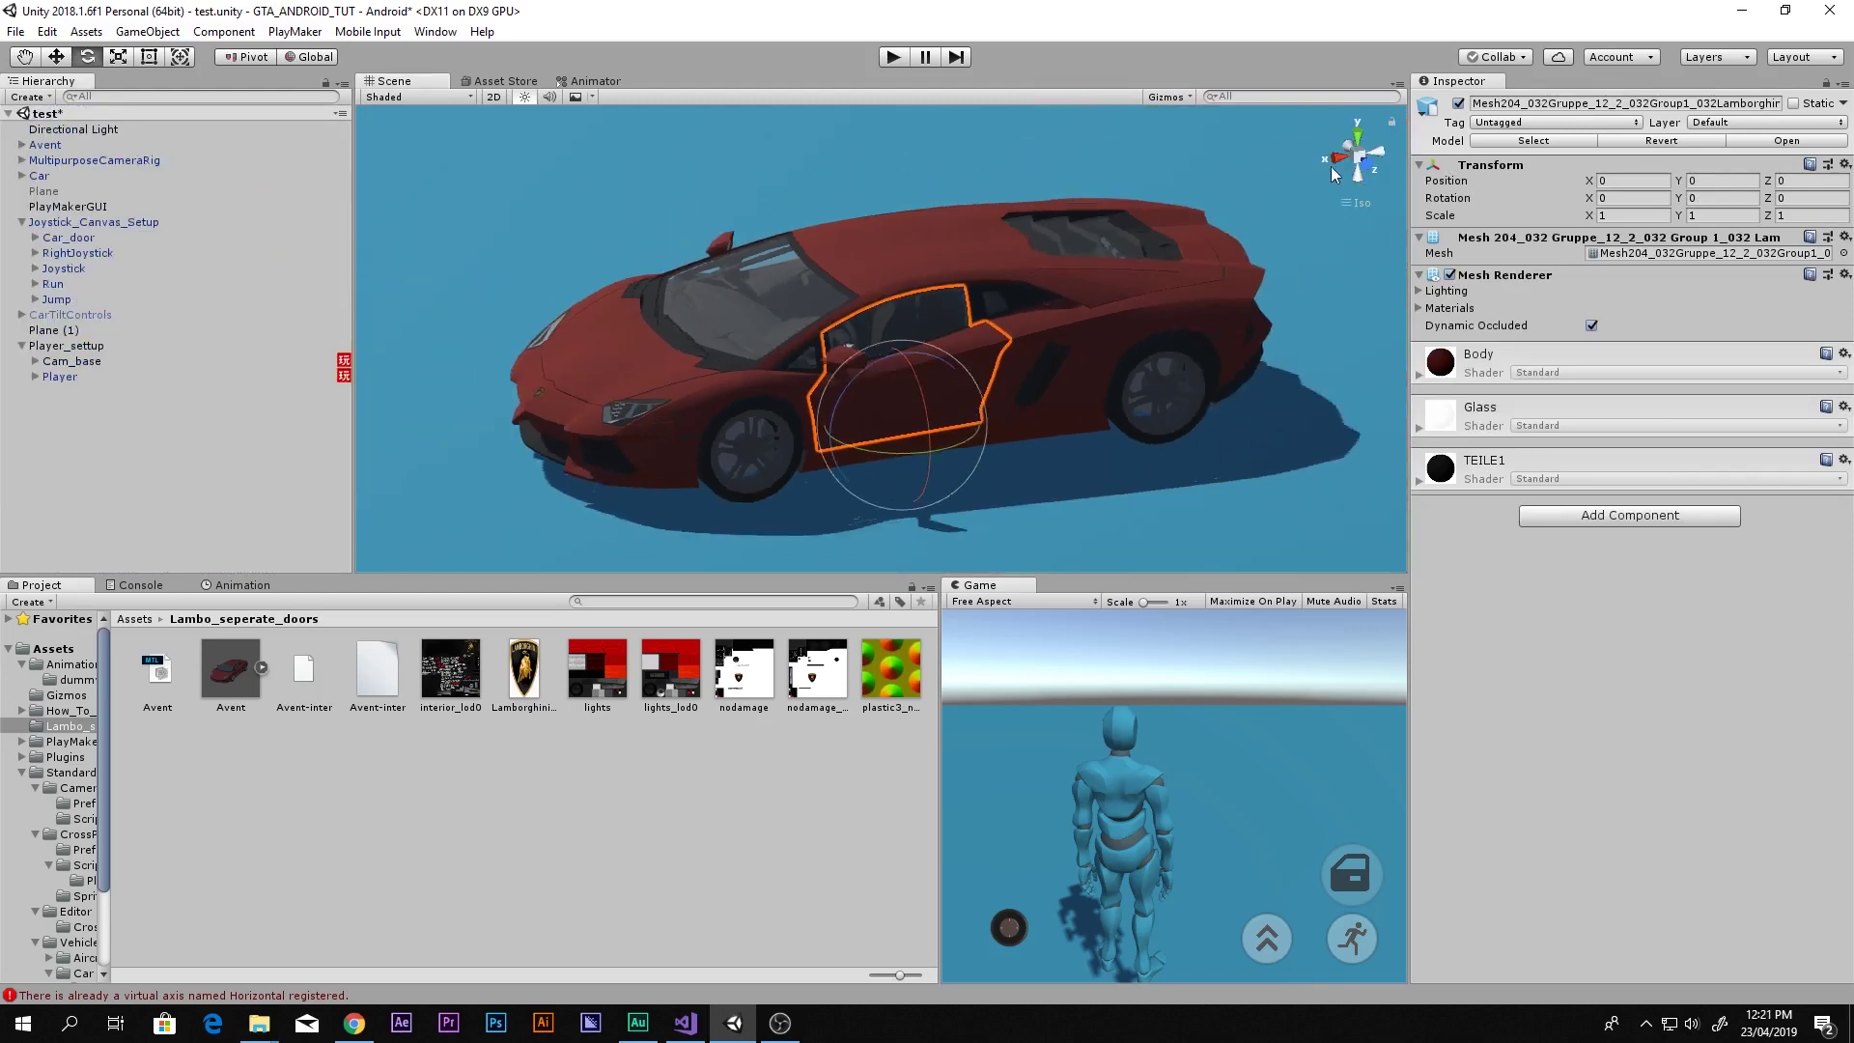
left_click(1356, 145)
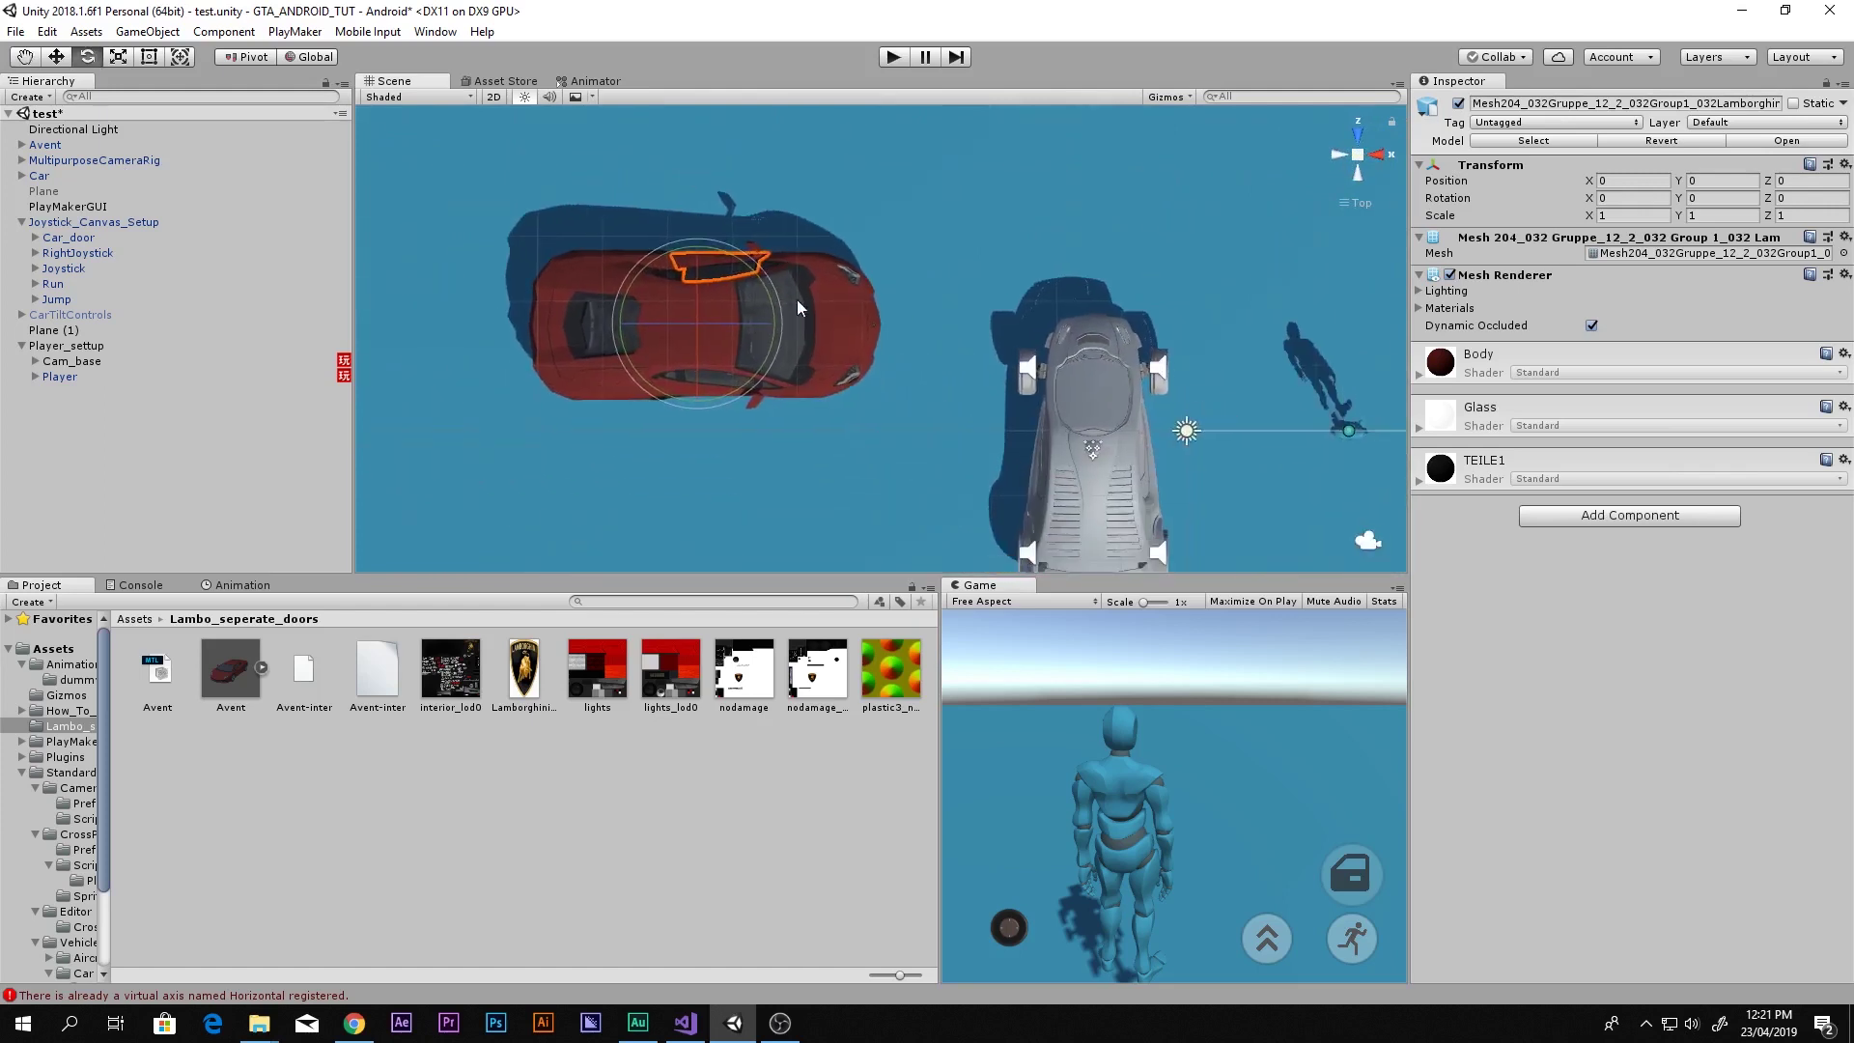
left_click(46, 145)
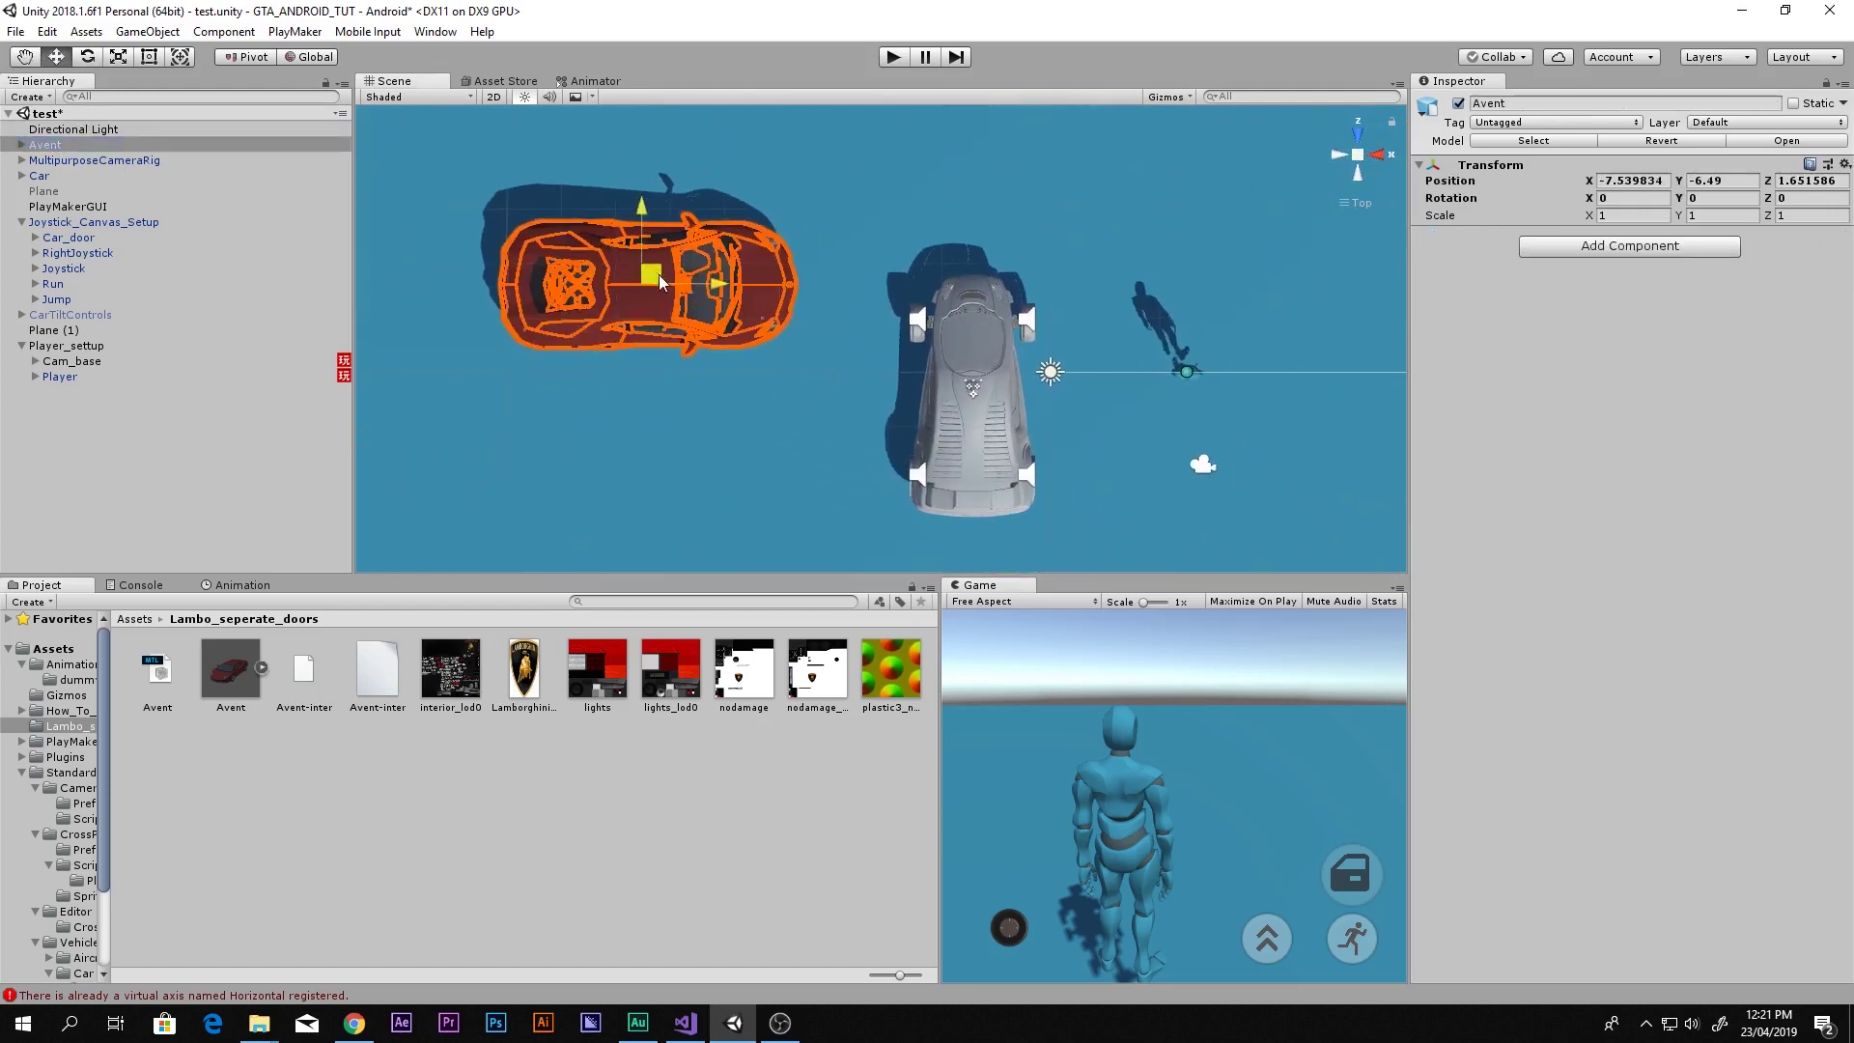
Move the Lamborghini onto the SkyCar and rotate it to -90 on Y
left_click_drag(614, 269, 932, 371)
key("e")
scroll(946, 340, "up", 5)
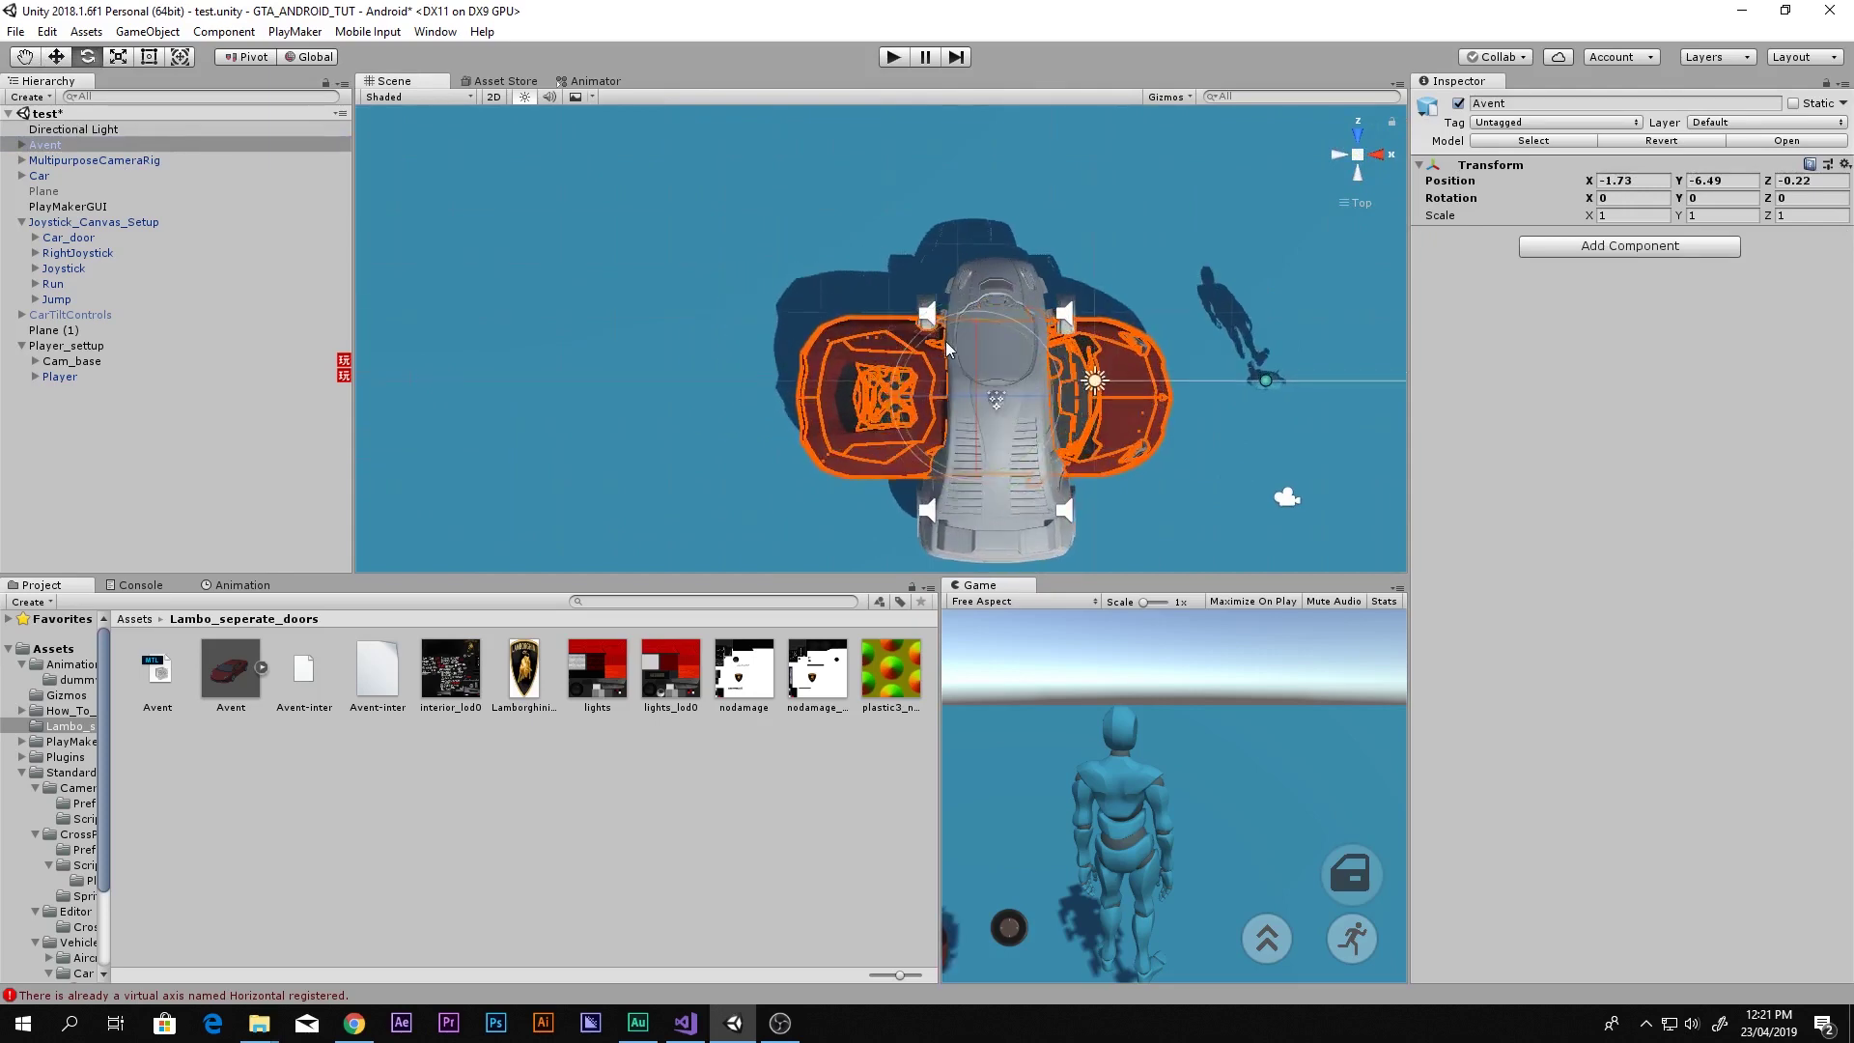
mouse_move(844, 315)
left_mouse_down()
mouse_move(704, 72)
mouse_move(749, 101)
mouse_move(833, 345)
left_mouse_up()
Raise the Lamborghini to the SkyCar's height and scale it down to about 0.9008
key("w")
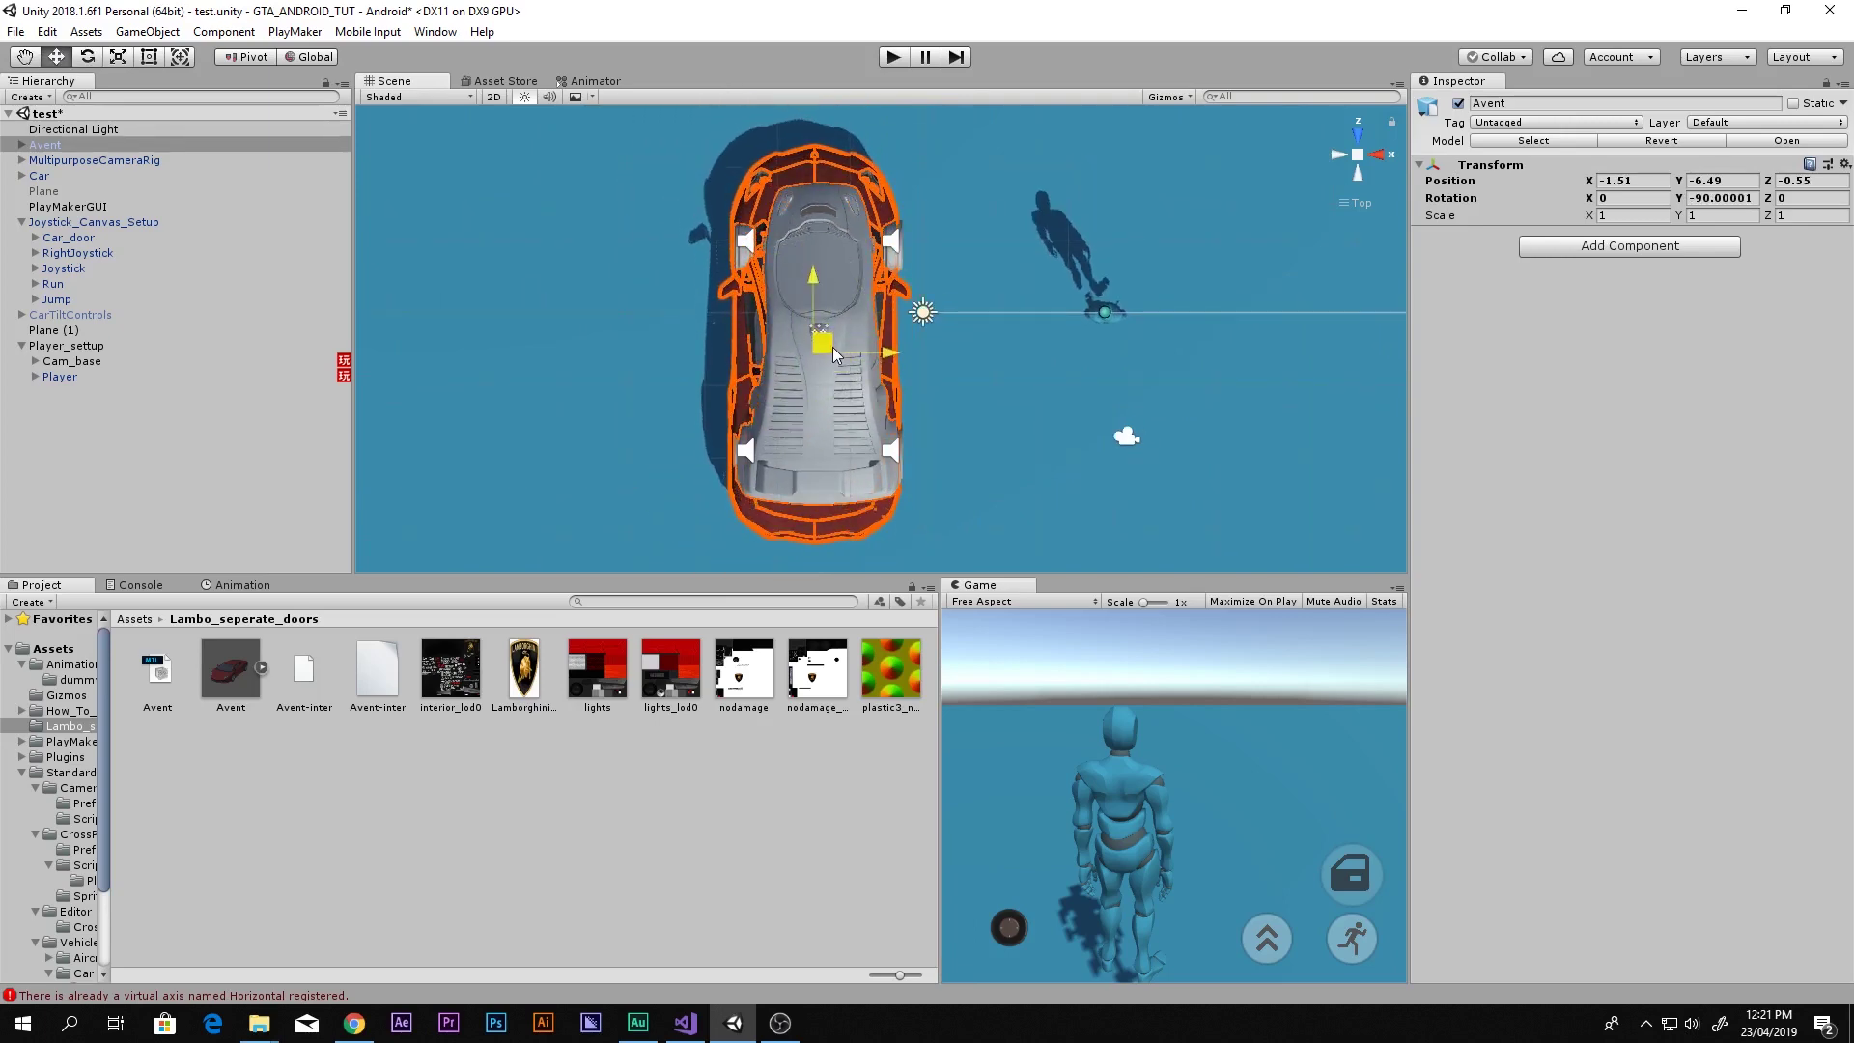
left_click(1335, 151)
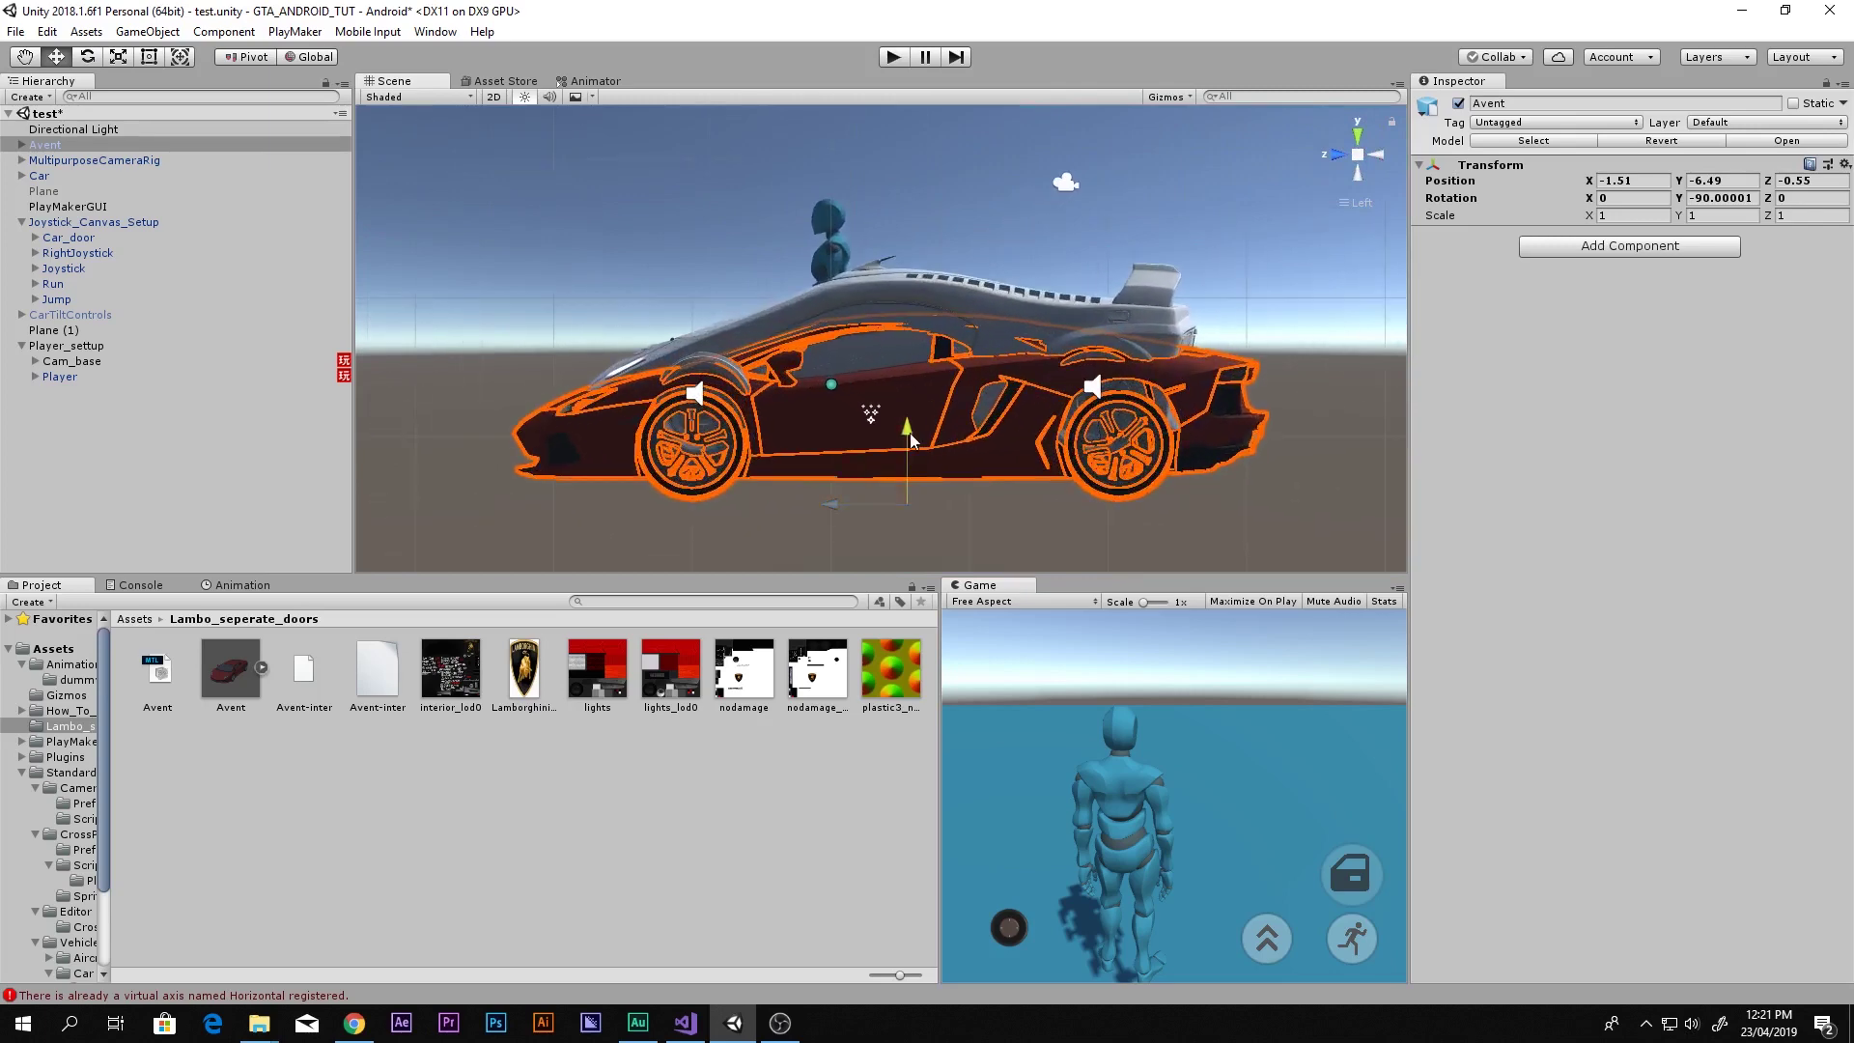
left_click_drag(910, 432, 931, 386)
scroll(935, 388, "up", 2)
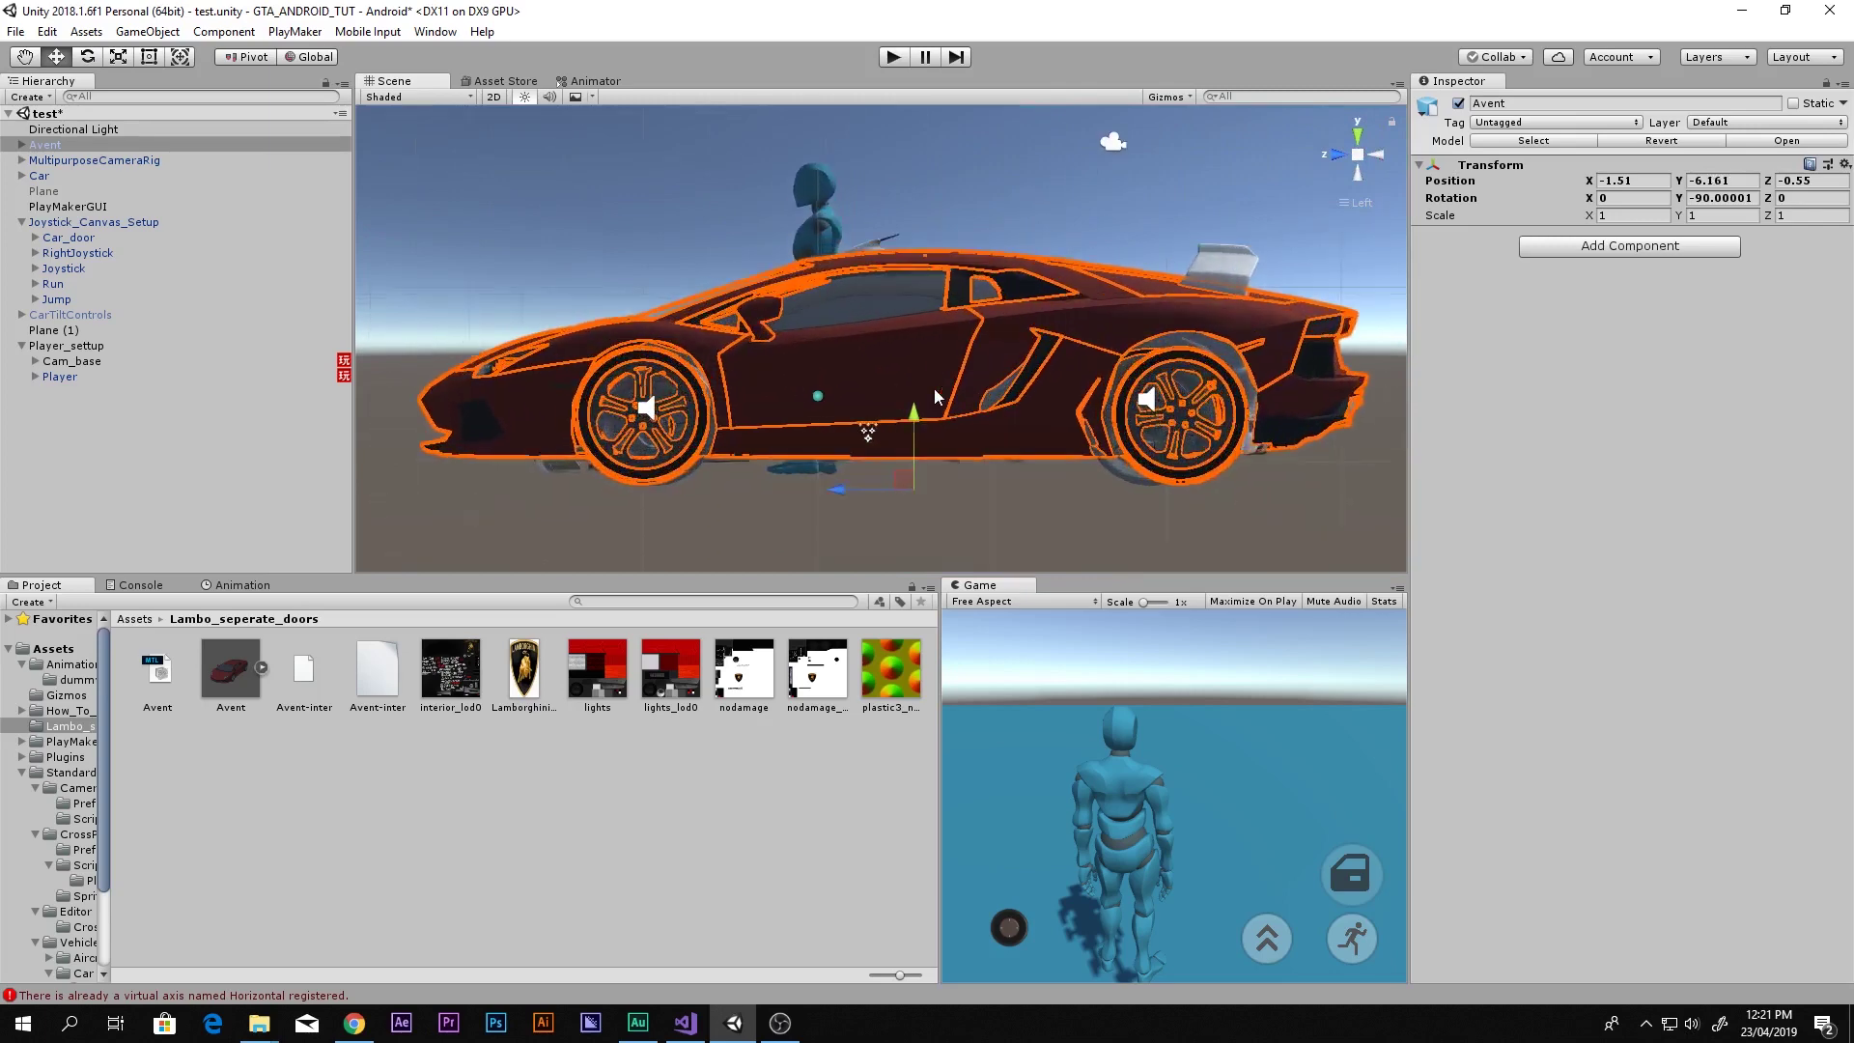
scroll(934, 388, "up", 2)
key("r")
left_click_drag(896, 486, 821, 483)
Nudge the Lamborghini sideways from the top view to centre it on the SkyCar
key("w")
left_click(1356, 135)
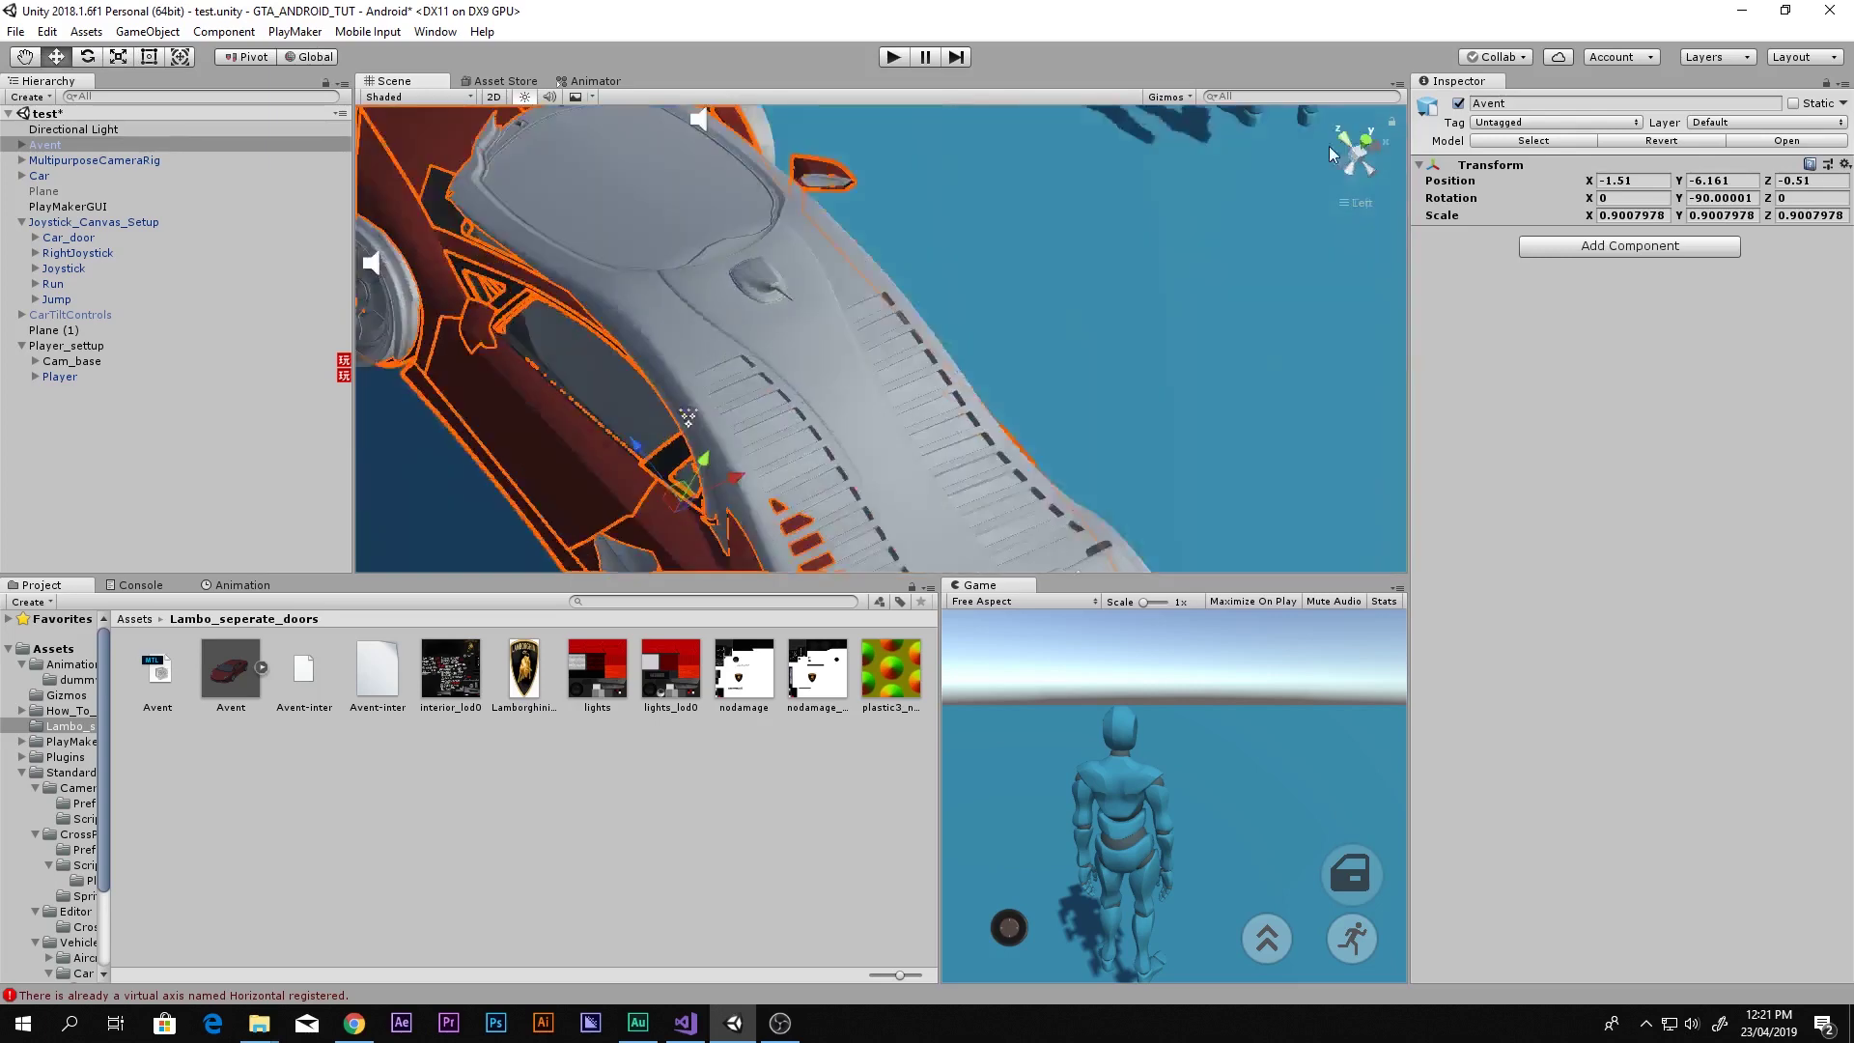
left_click_drag(891, 342, 899, 345)
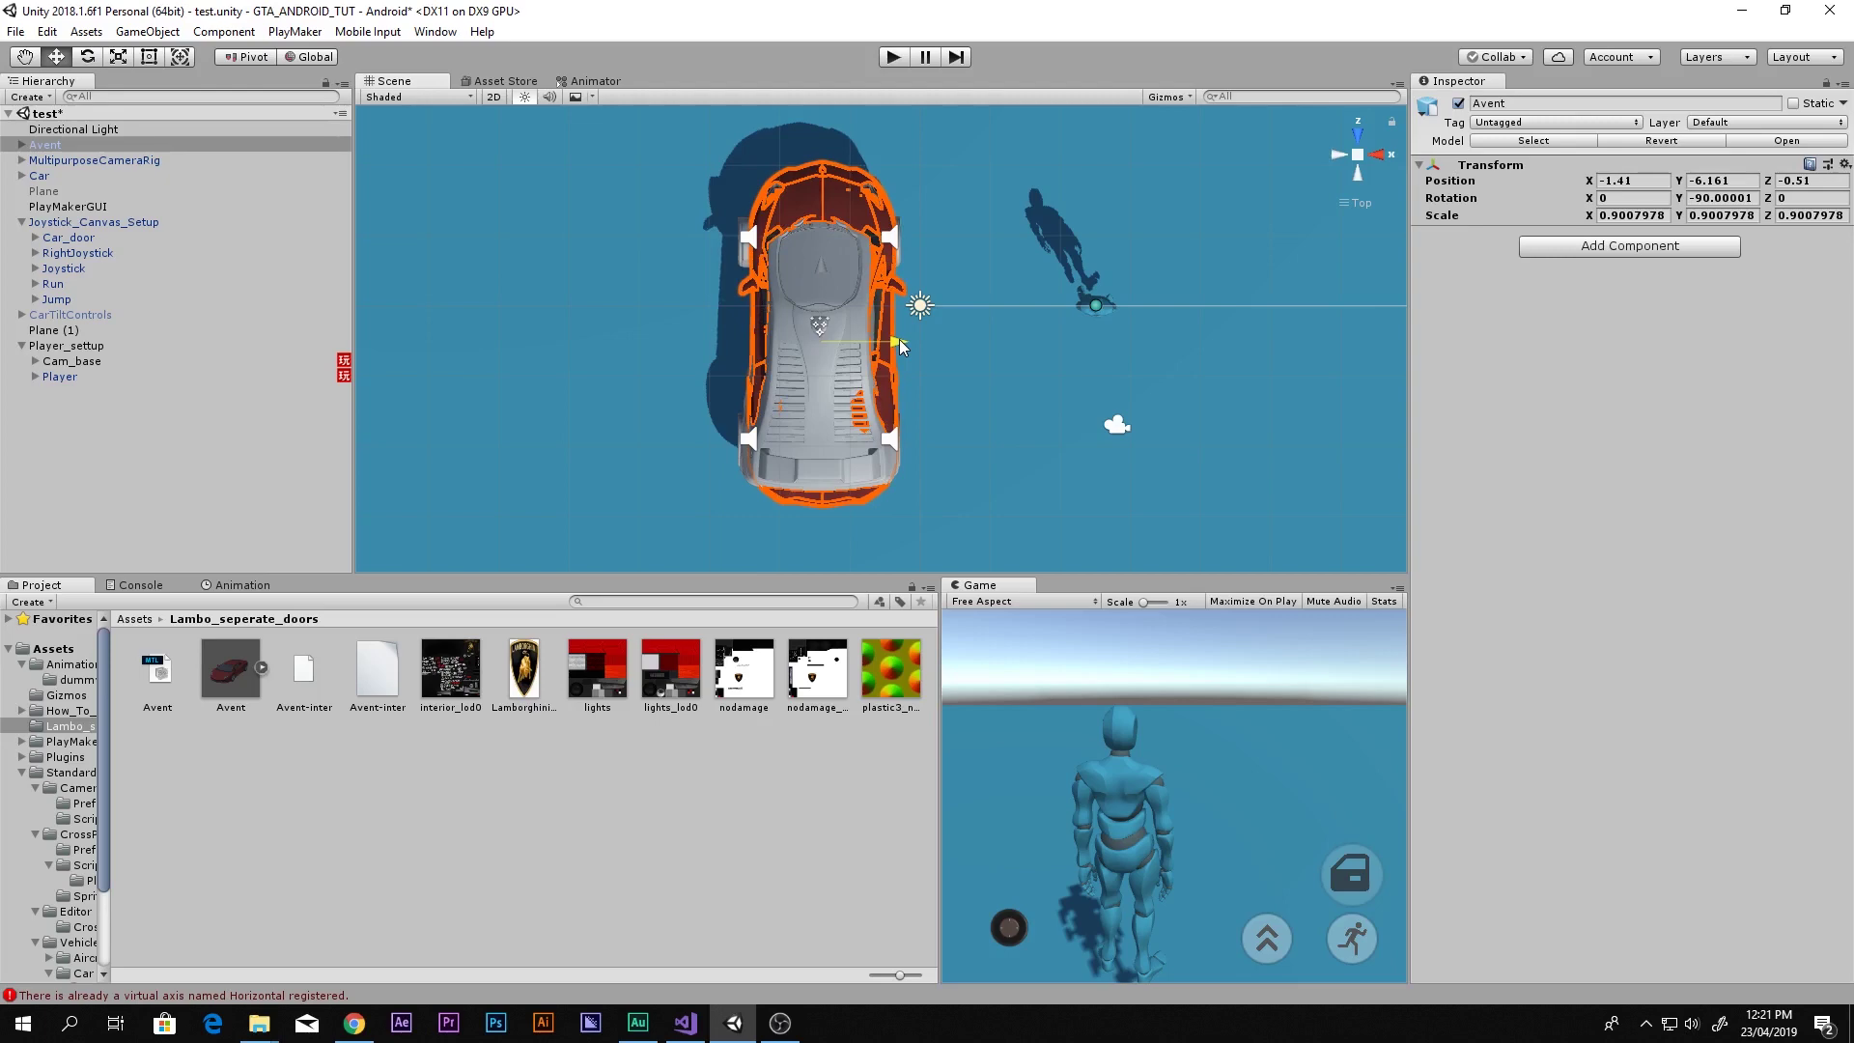
left_click(1329, 154)
scroll(865, 400, "up", 5)
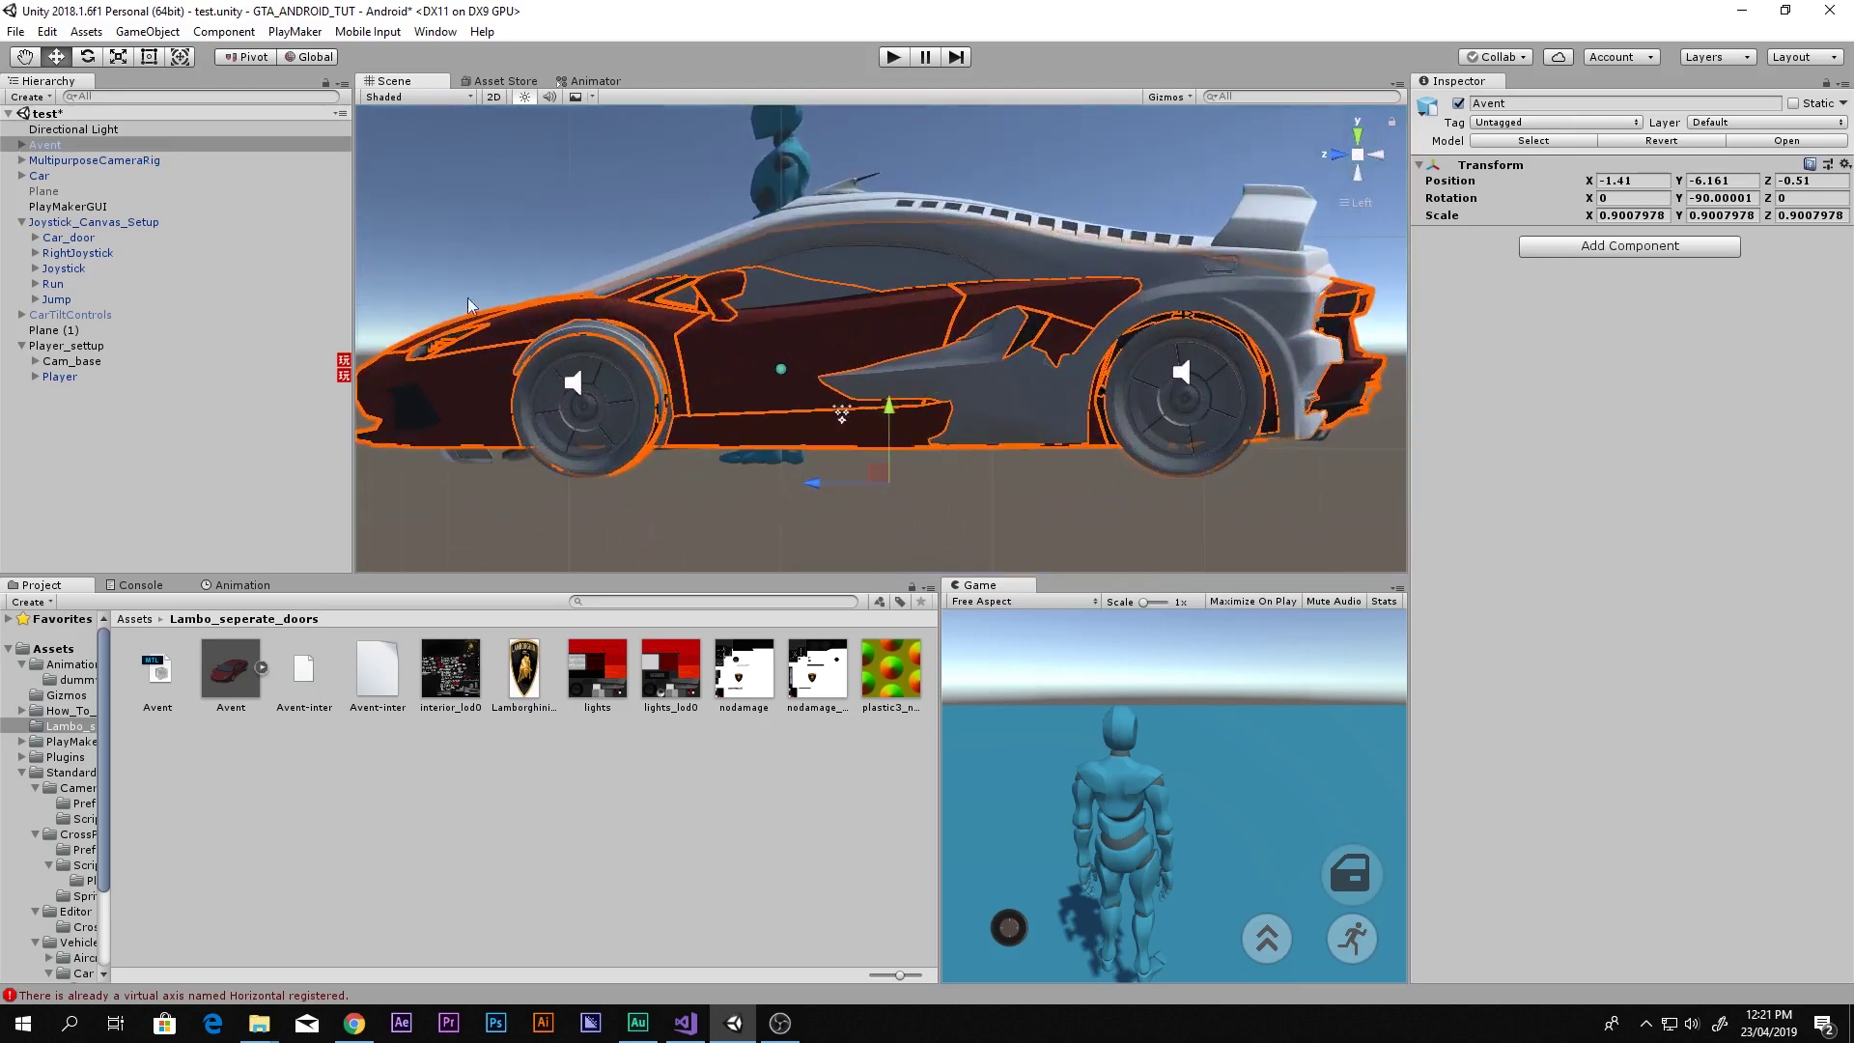
Deactivate SkyCarBody through SkyCarWheelRearRight under Car > SkyCar
left_click(21, 176)
left_click(38, 176)
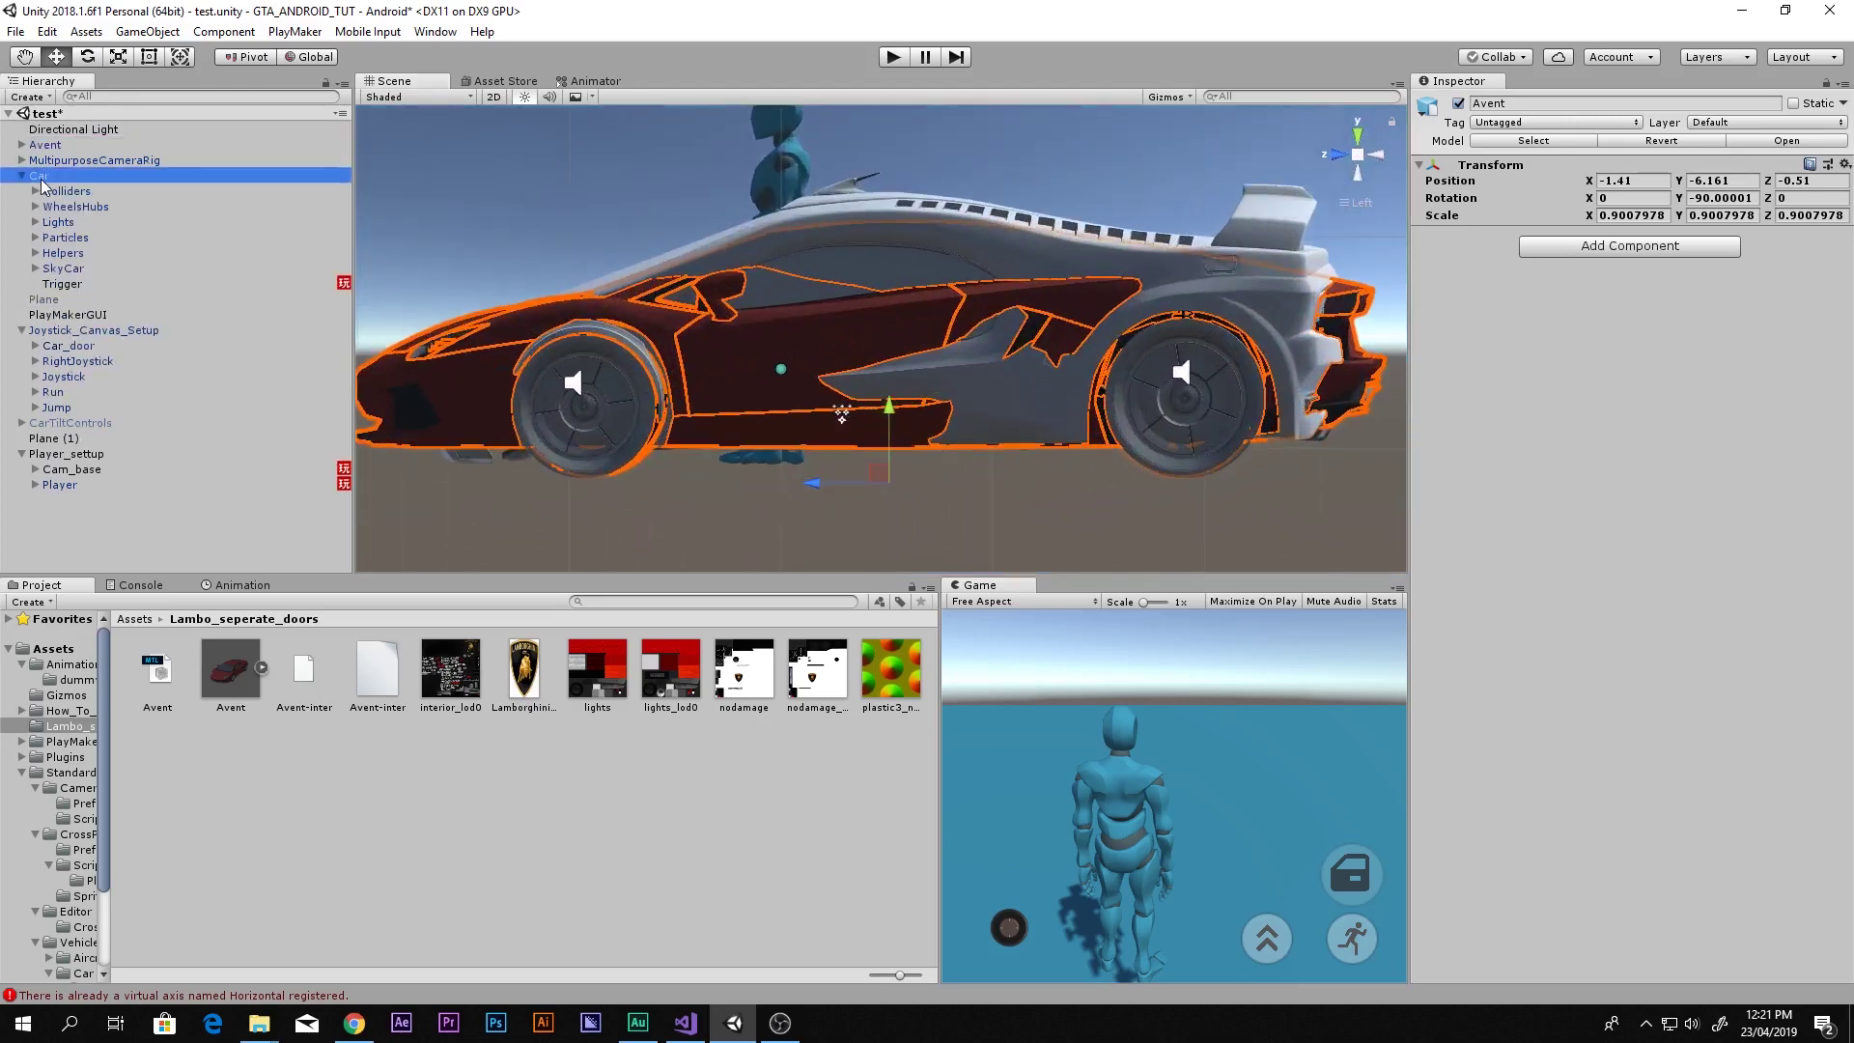
left_click(35, 269)
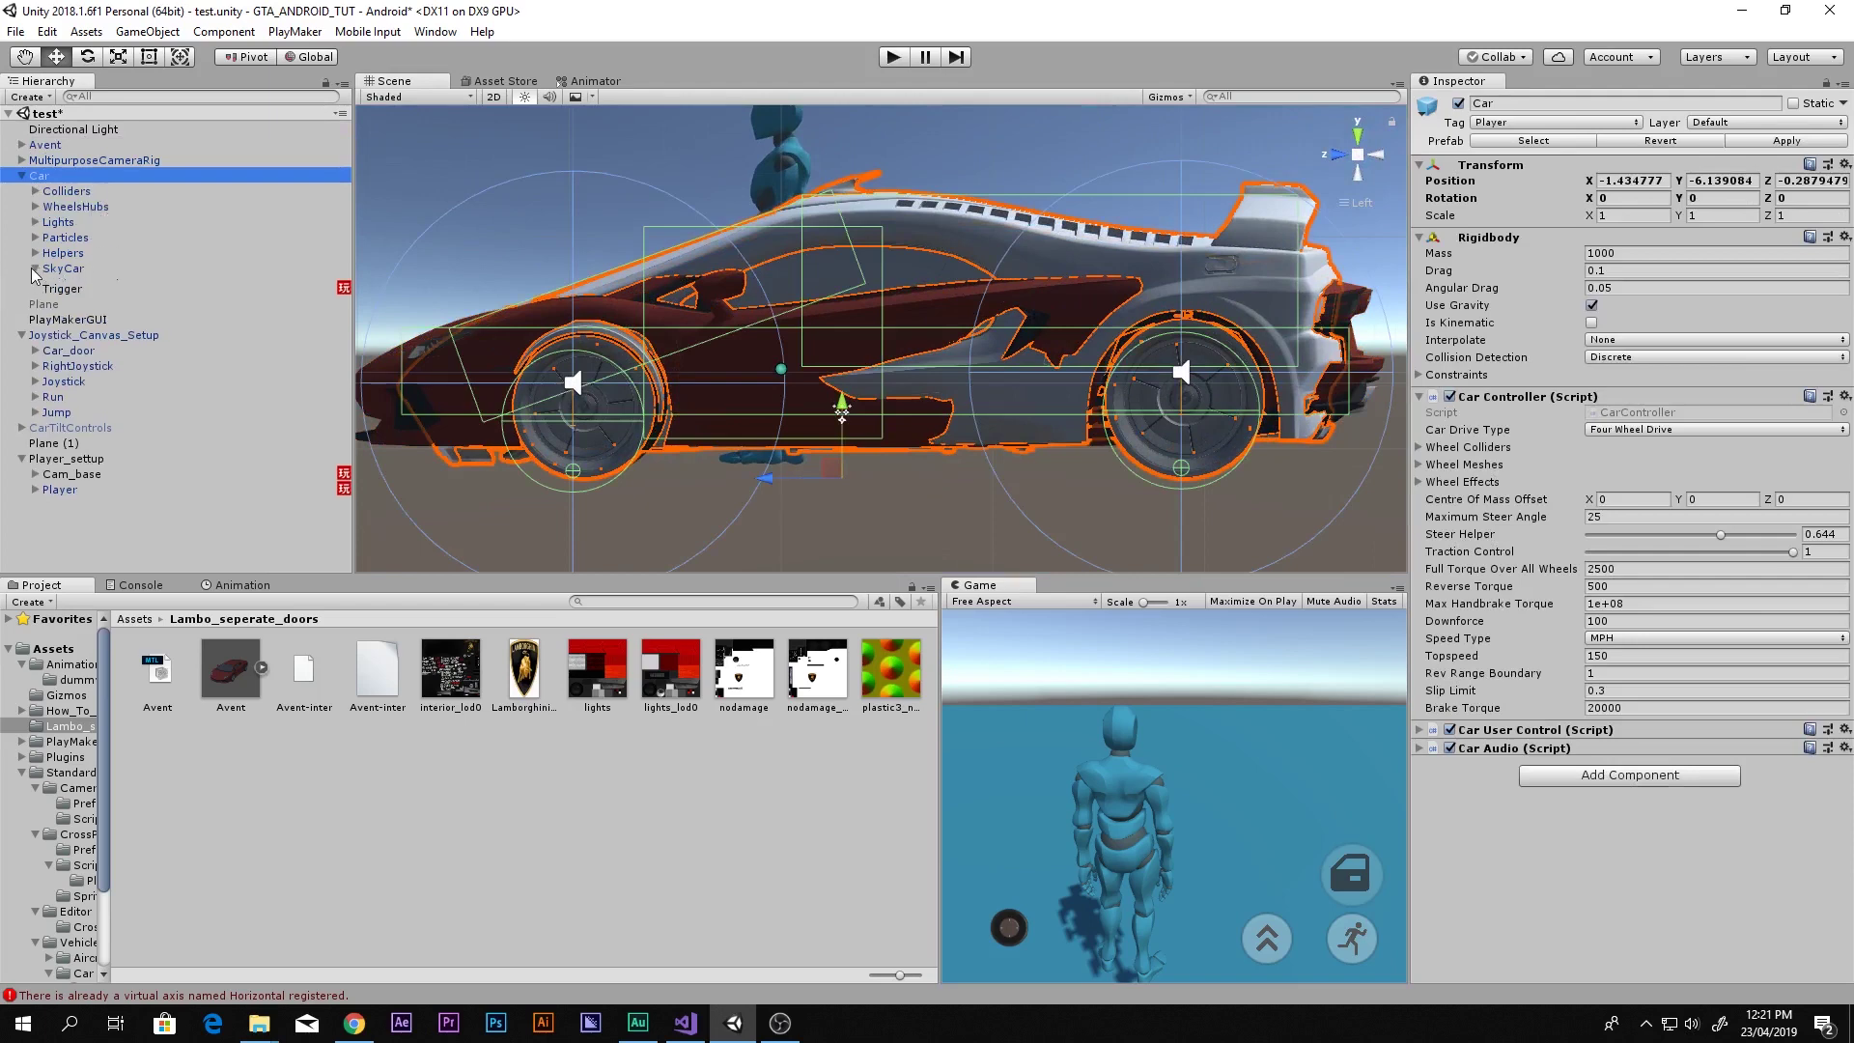
left_click(72, 284)
left_click(125, 438, "shift")
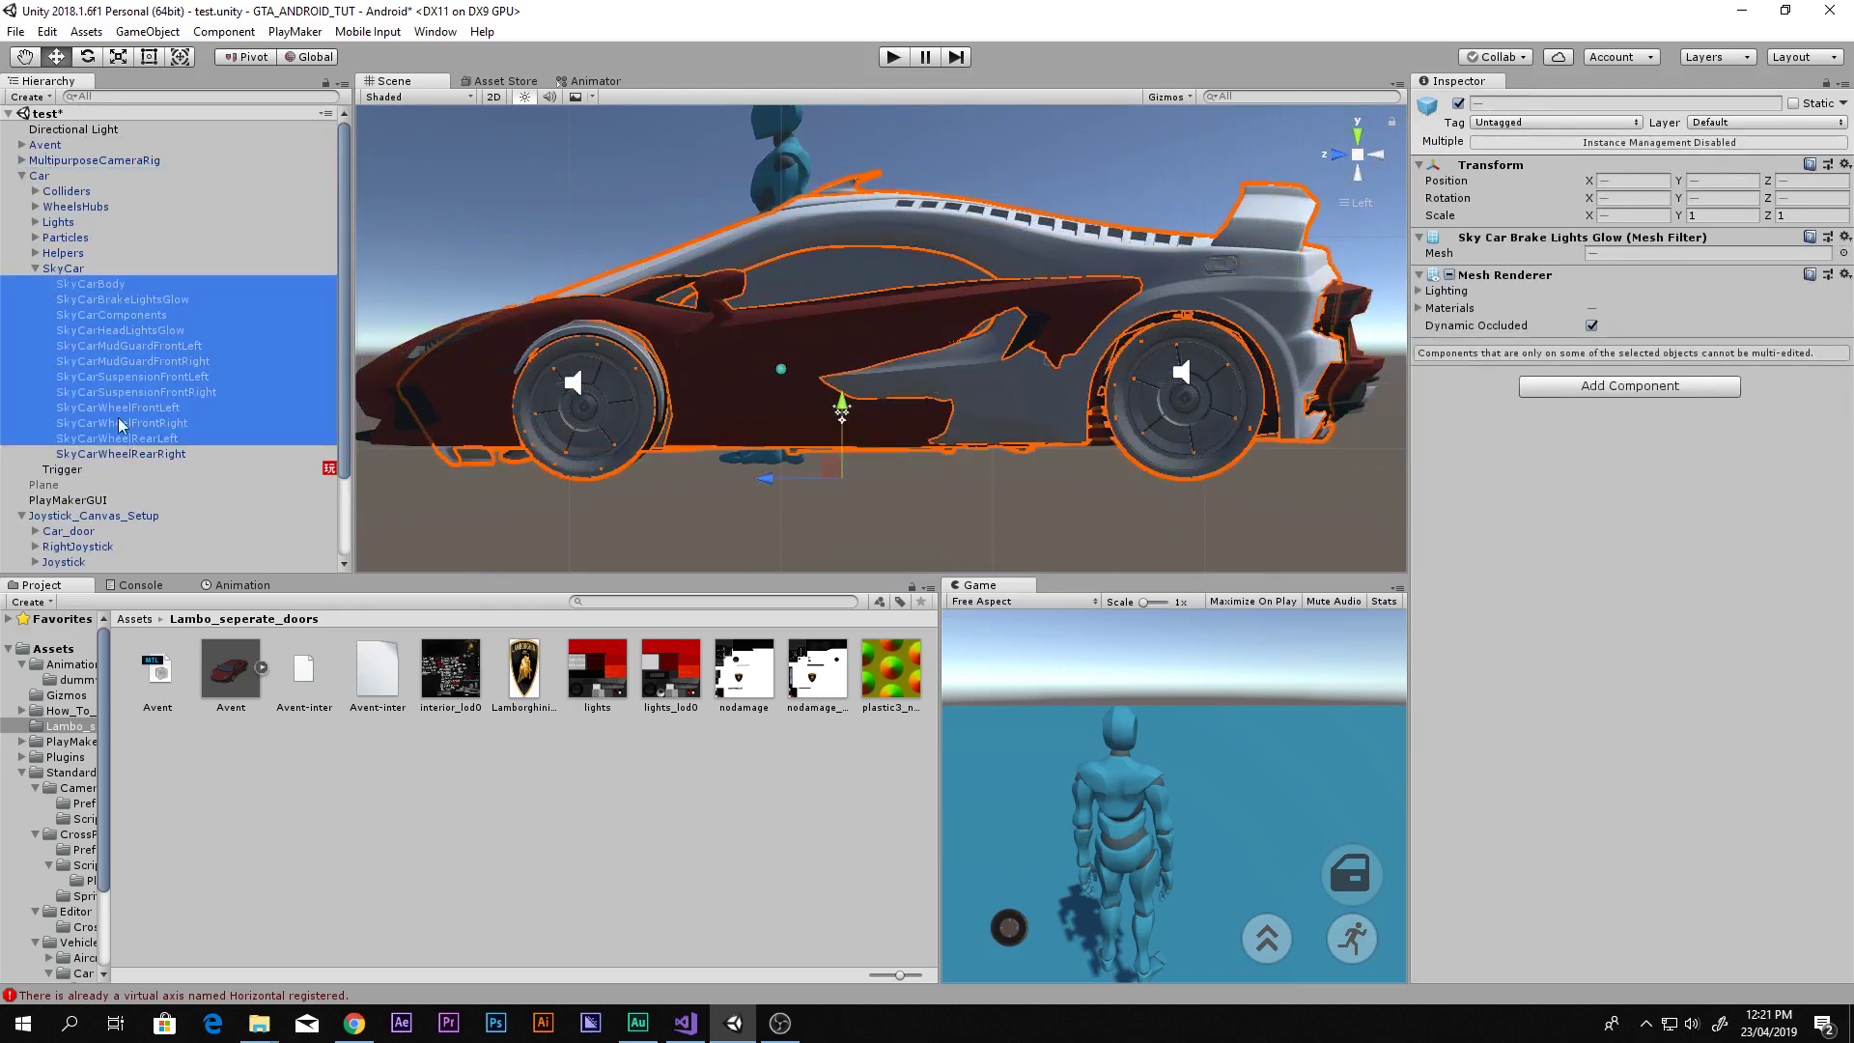
left_click(141, 454, "shift")
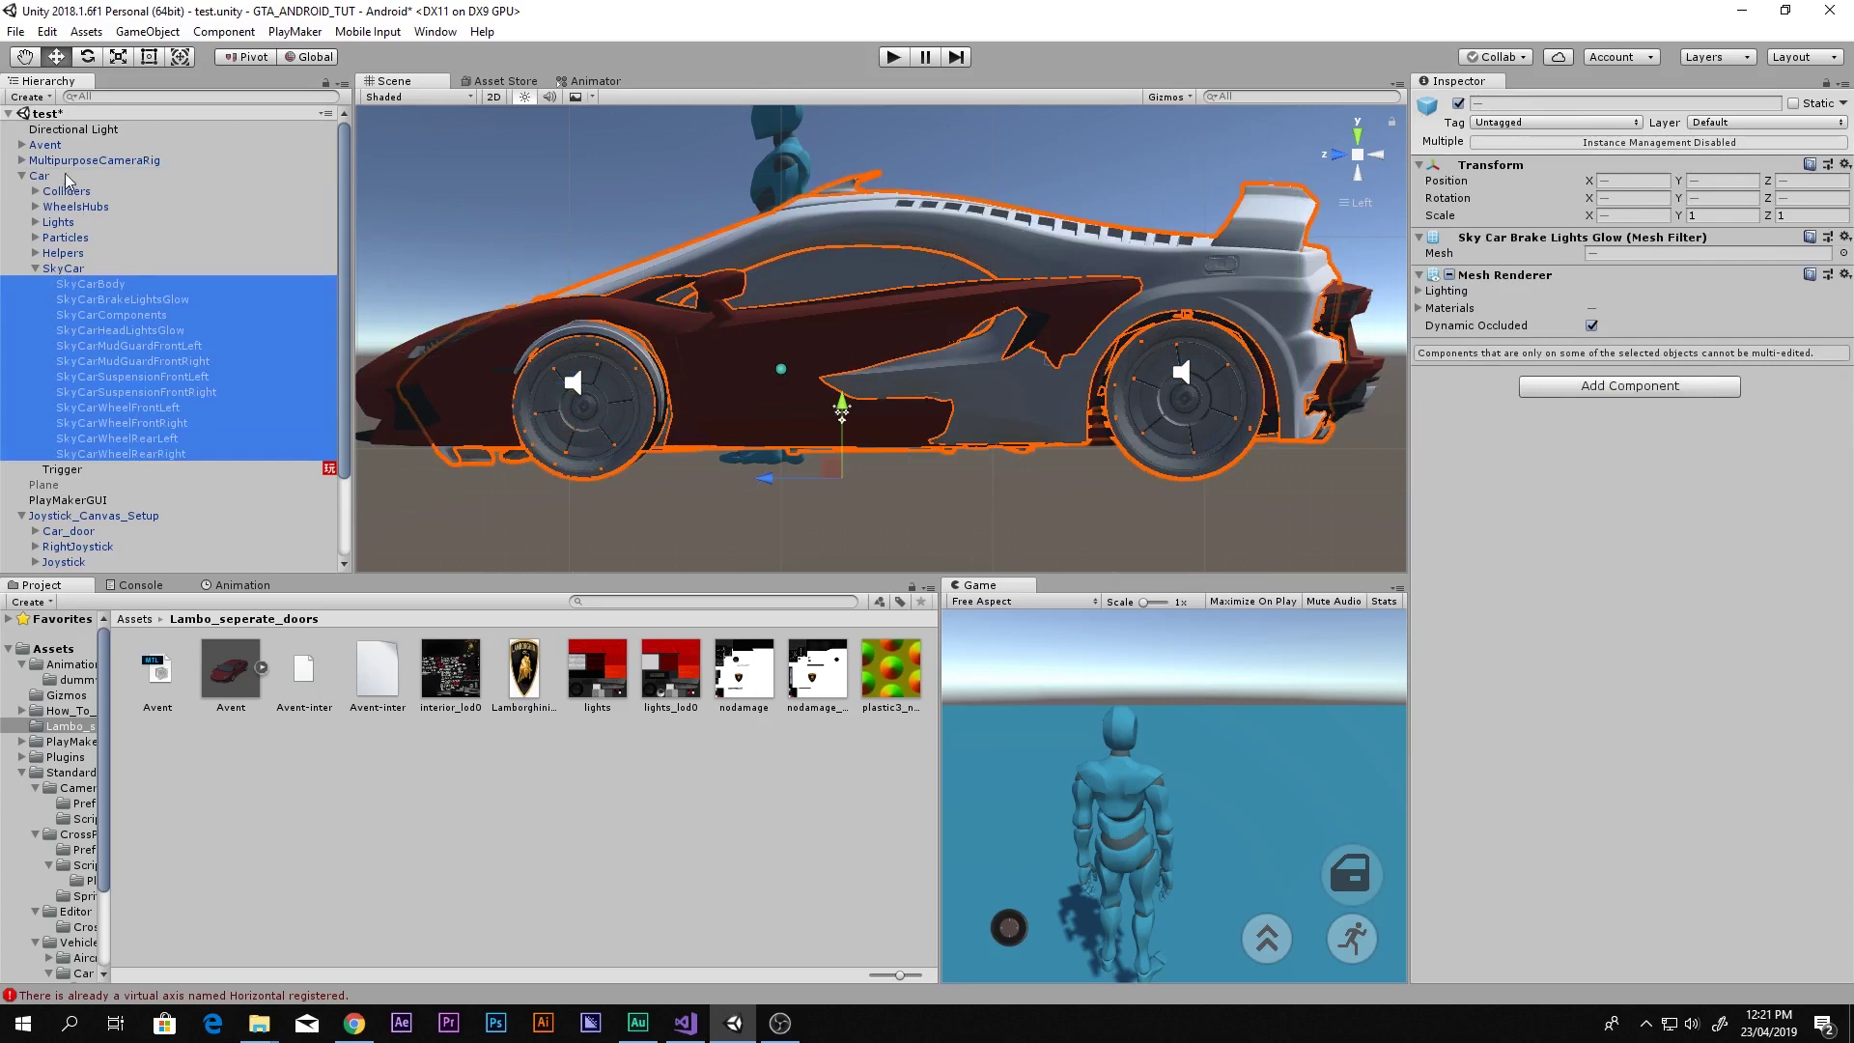
left_click(1458, 104)
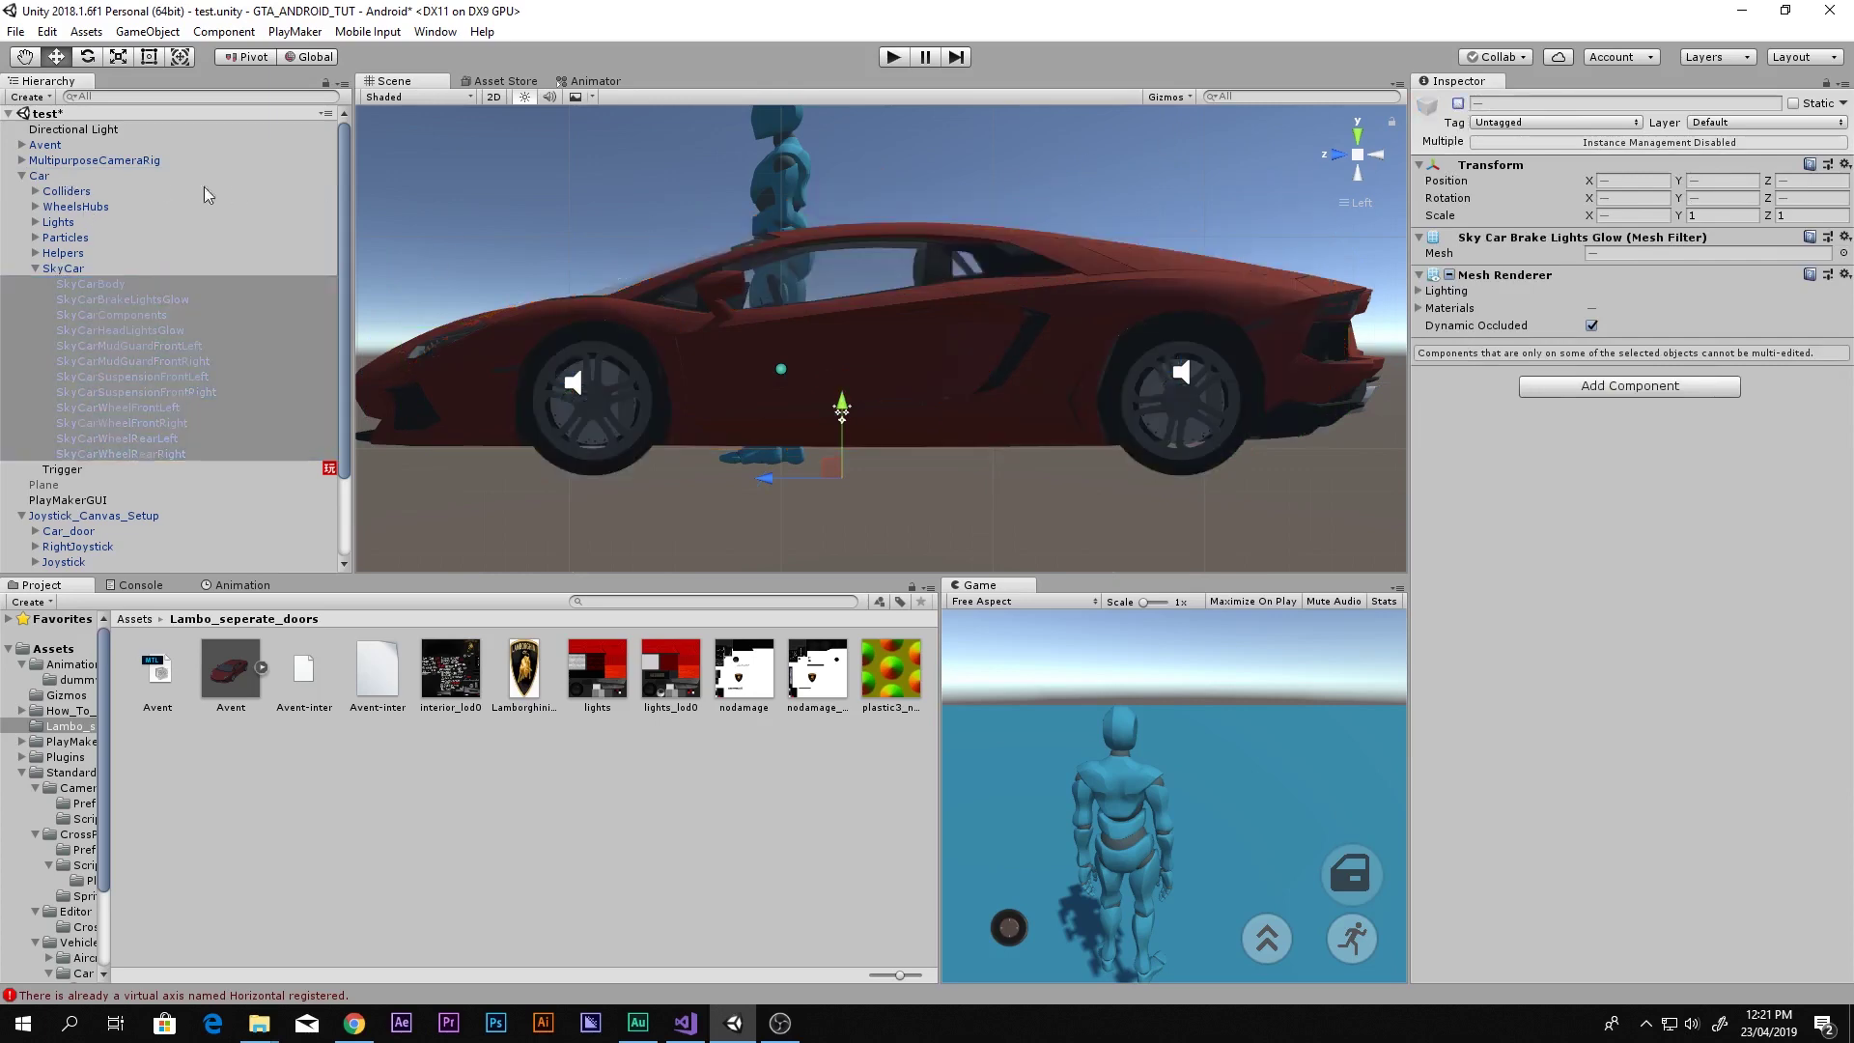
Parent the Avent model under SkyCar in the Hierarchy
left_click(56, 147)
left_click_drag(56, 147, 101, 278)
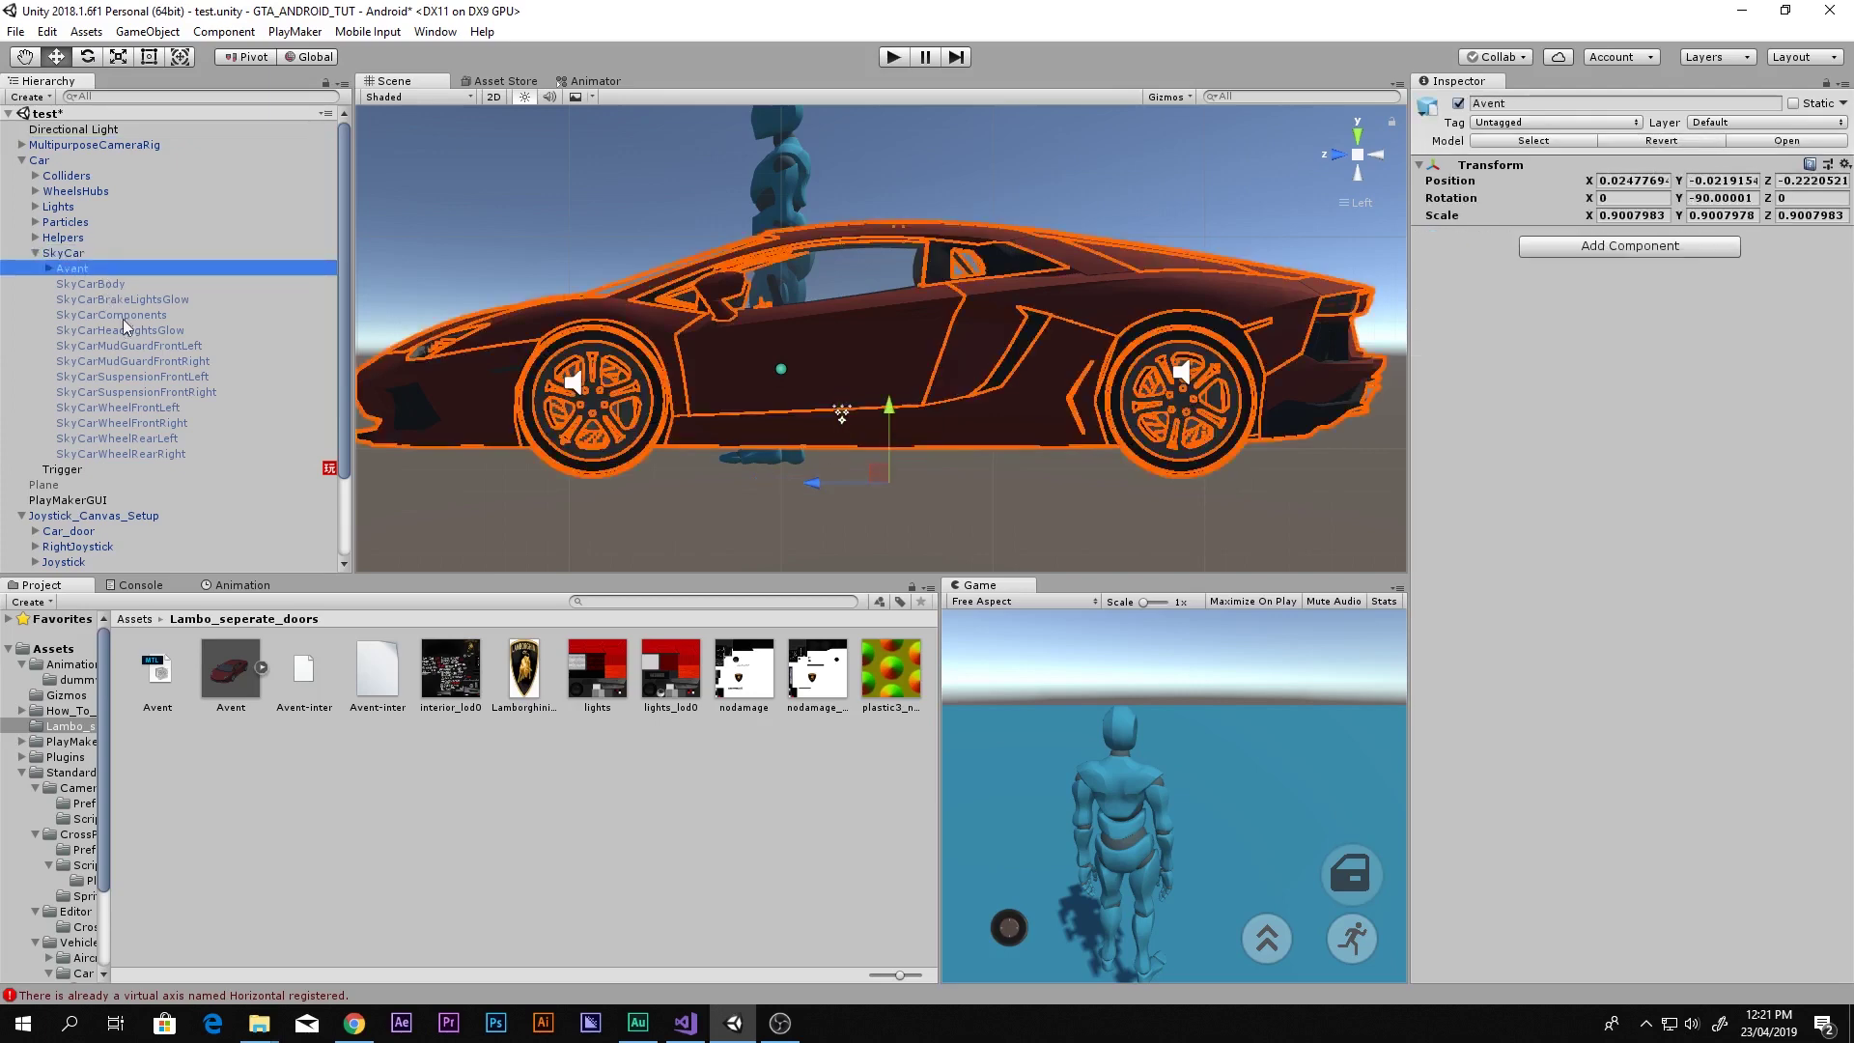
left_click(89, 284)
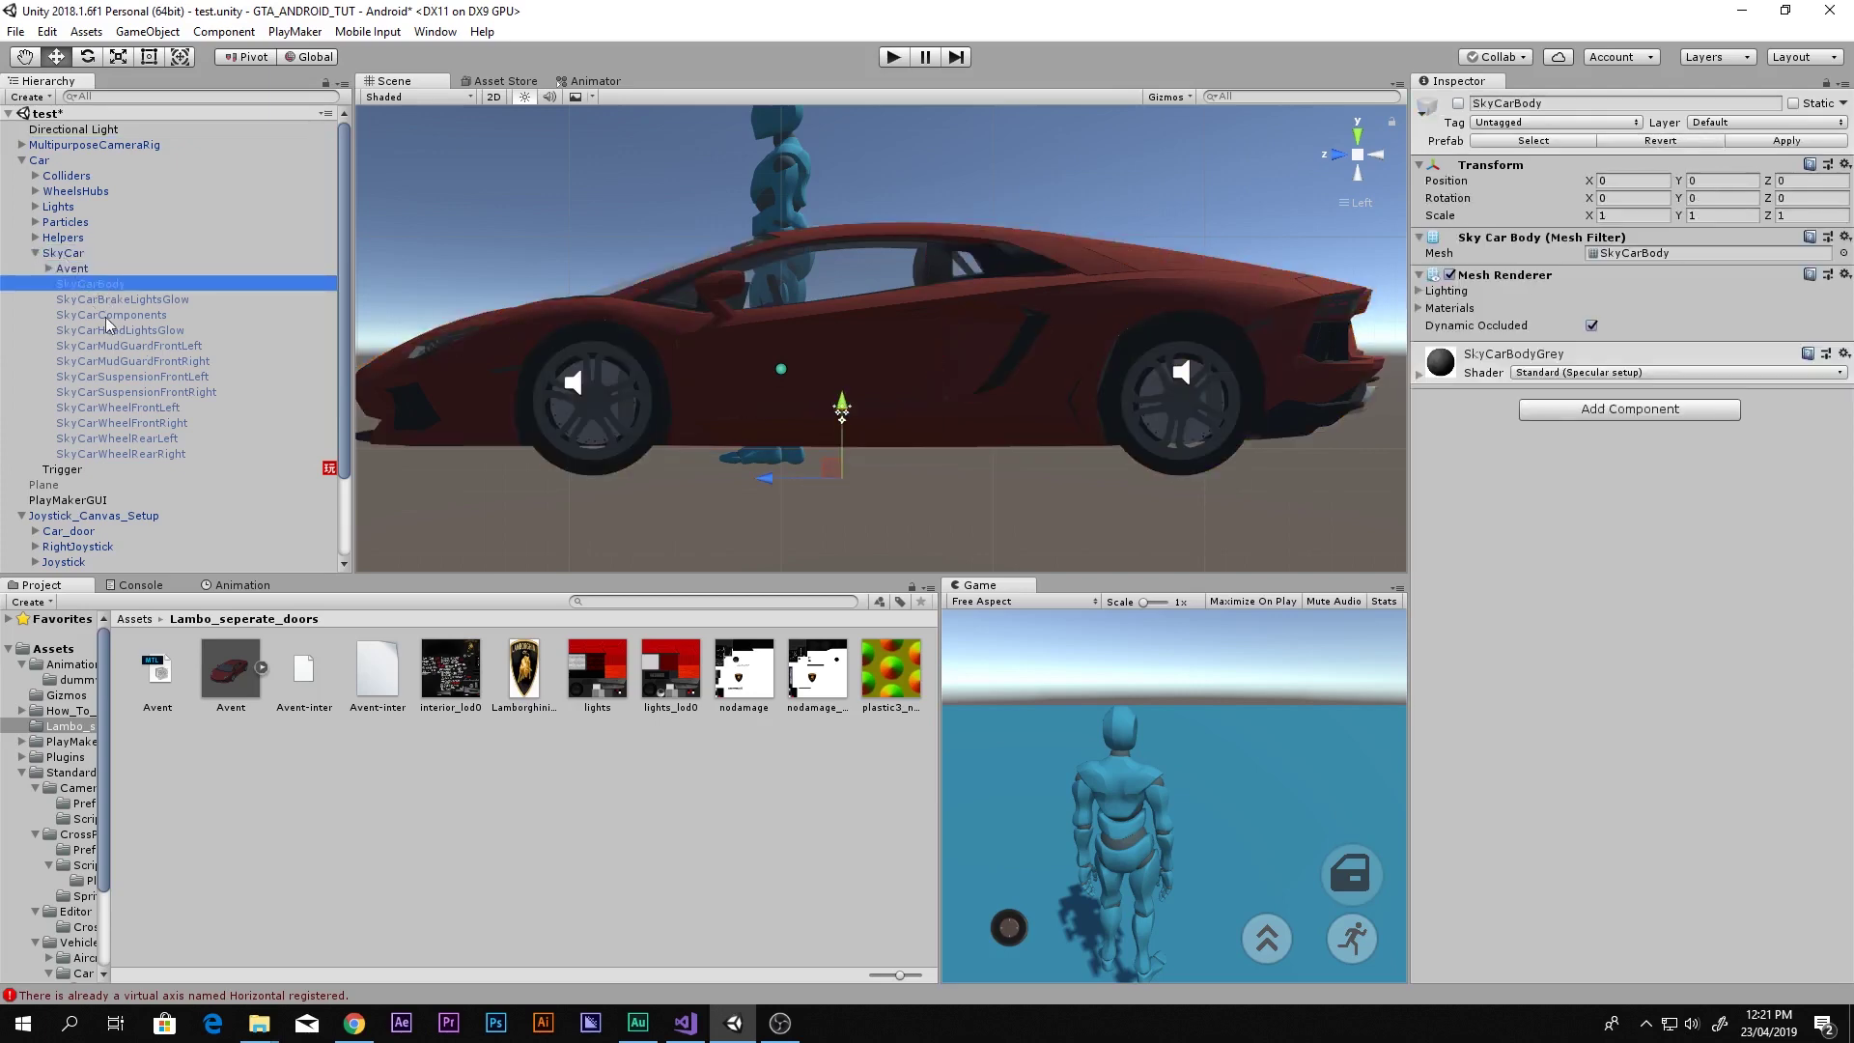
left_click(570, 453)
left_click(585, 385)
scroll(594, 419, "up", 4)
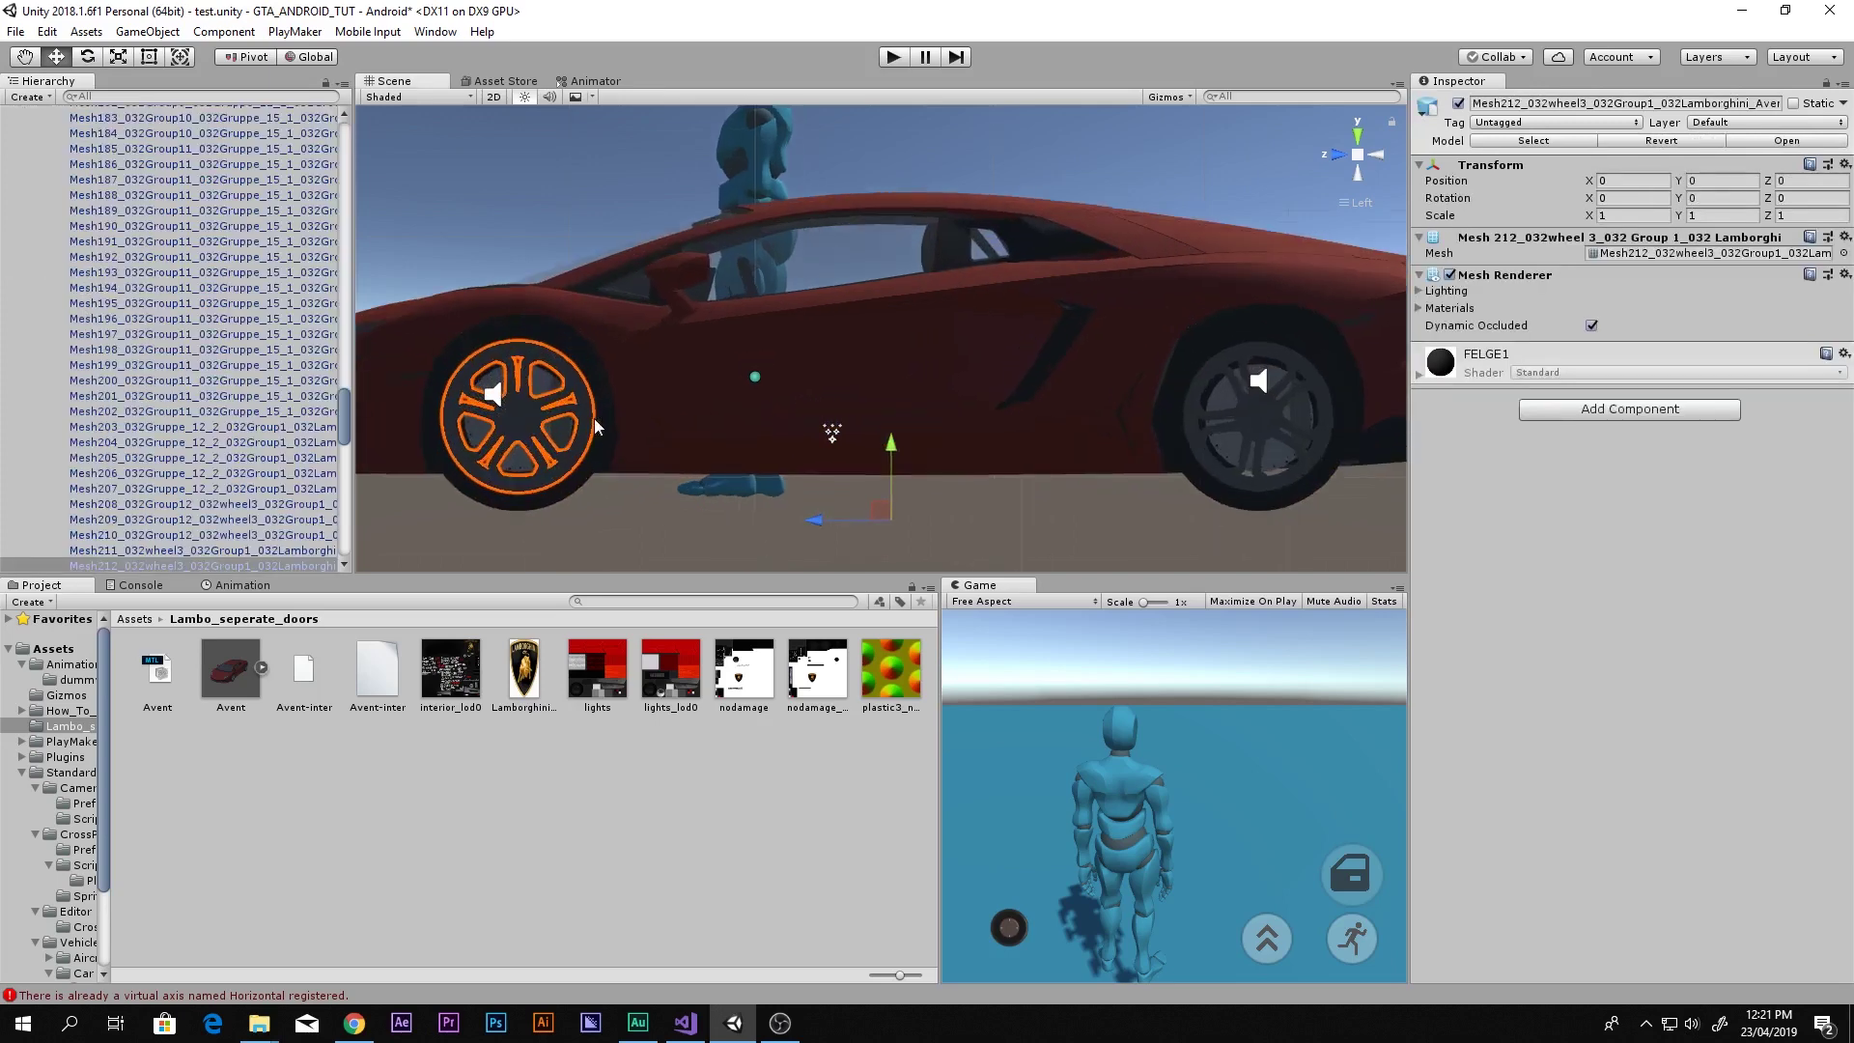
scroll(877, 375, "up", 3)
middle_click_drag(705, 422, 921, 306)
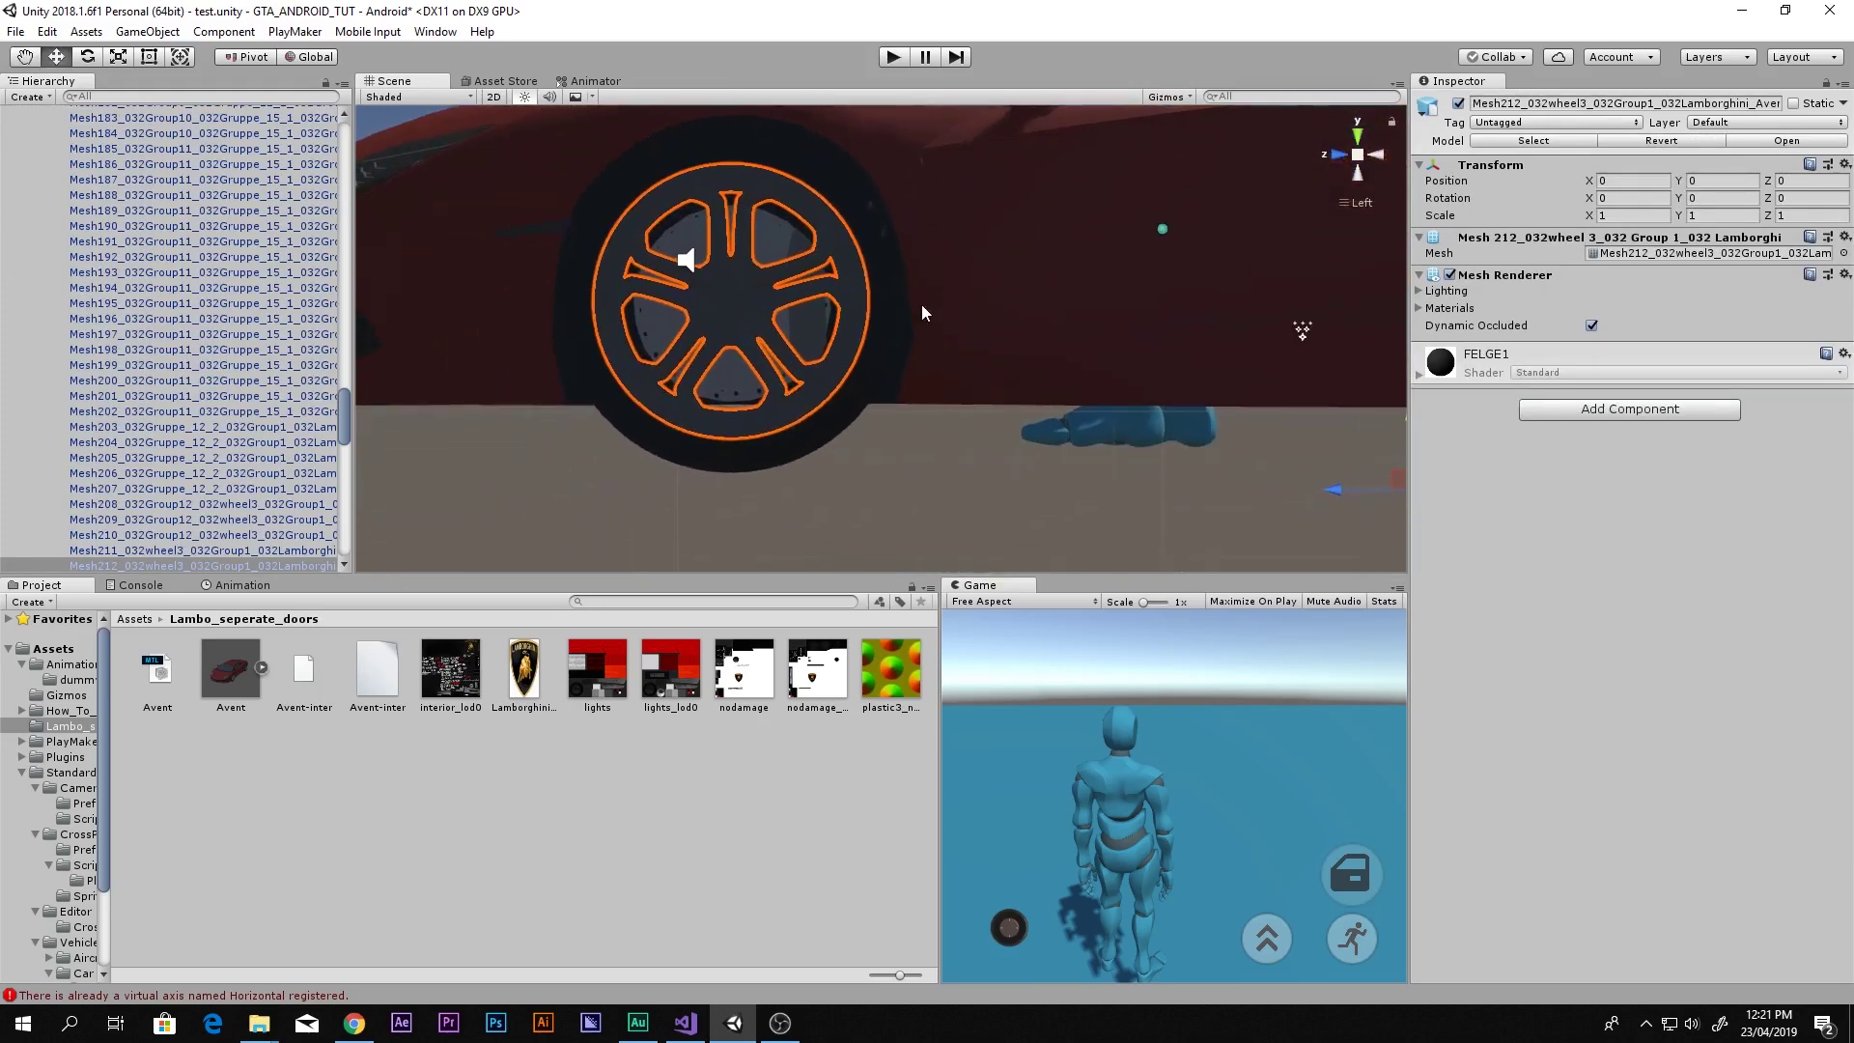
left_click(861, 402)
left_click(848, 397)
right_click_drag(746, 421, 792, 378)
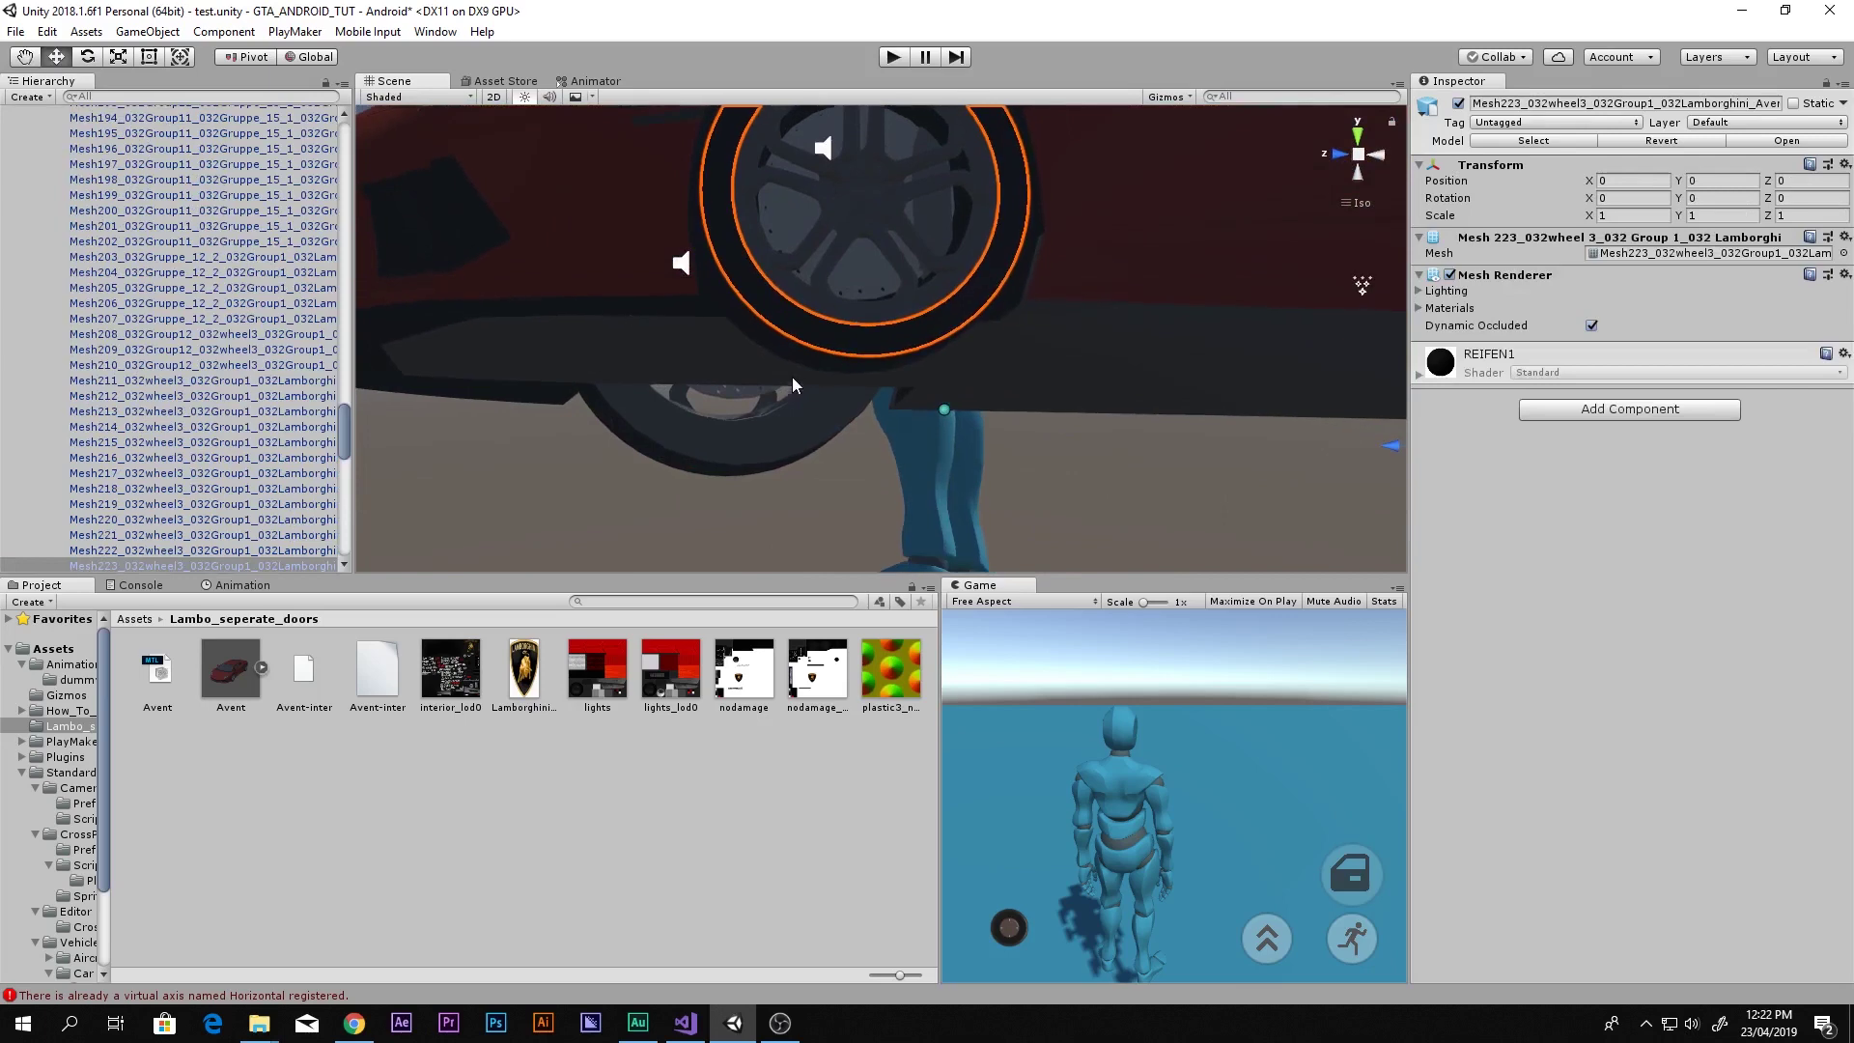
left_click(801, 352)
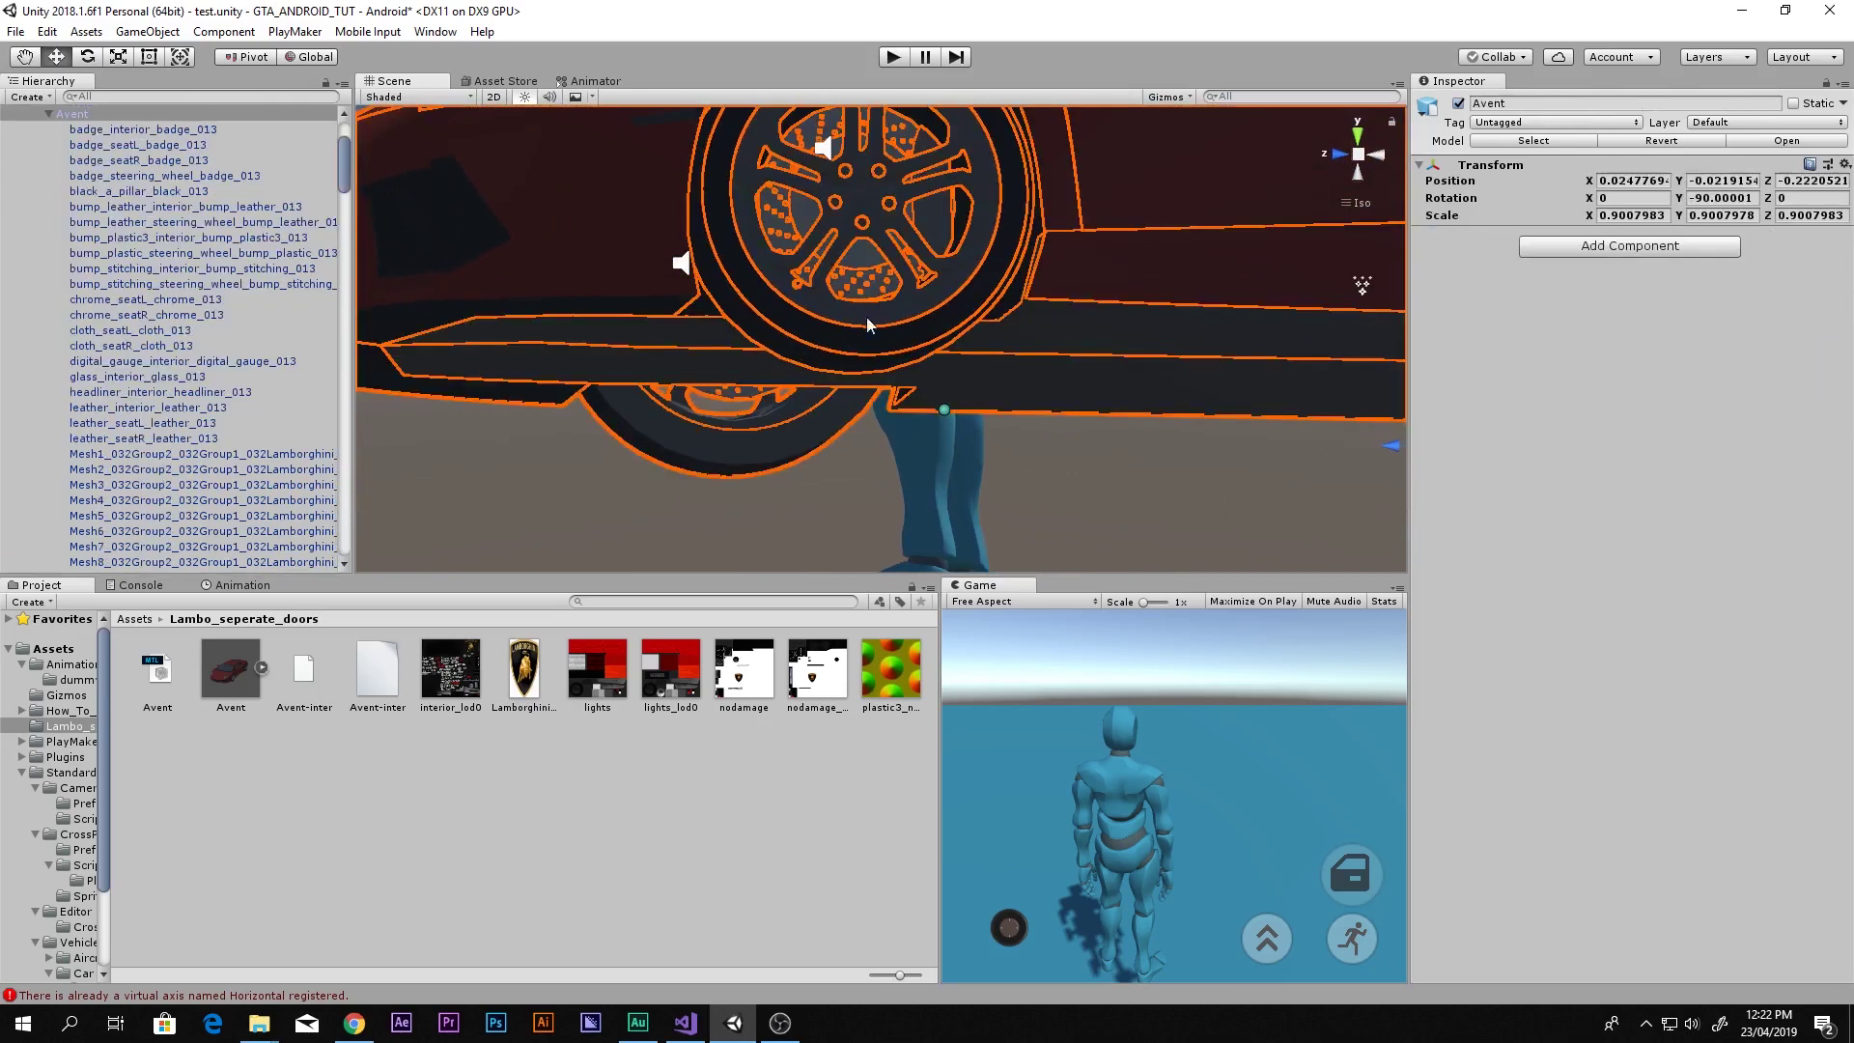
scroll(874, 319, "down", 1)
left_click(882, 239)
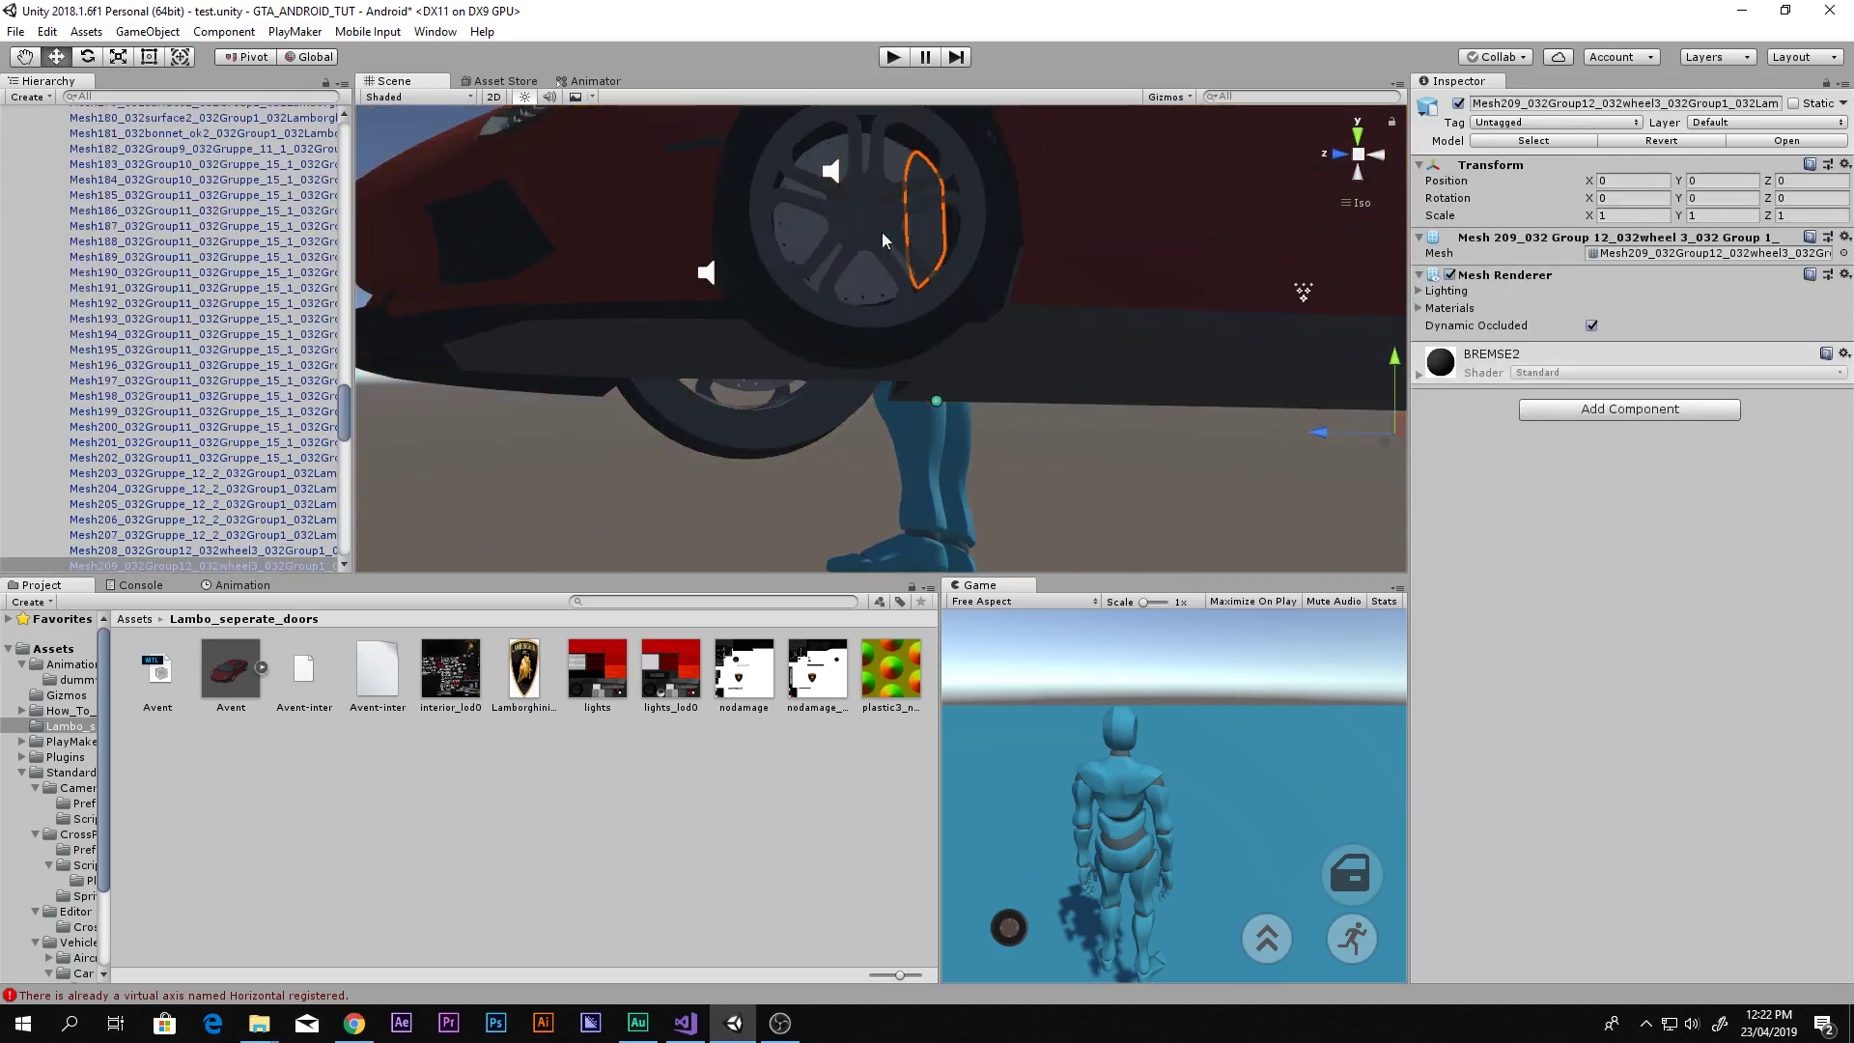
middle_click_drag(997, 377, 714, 373)
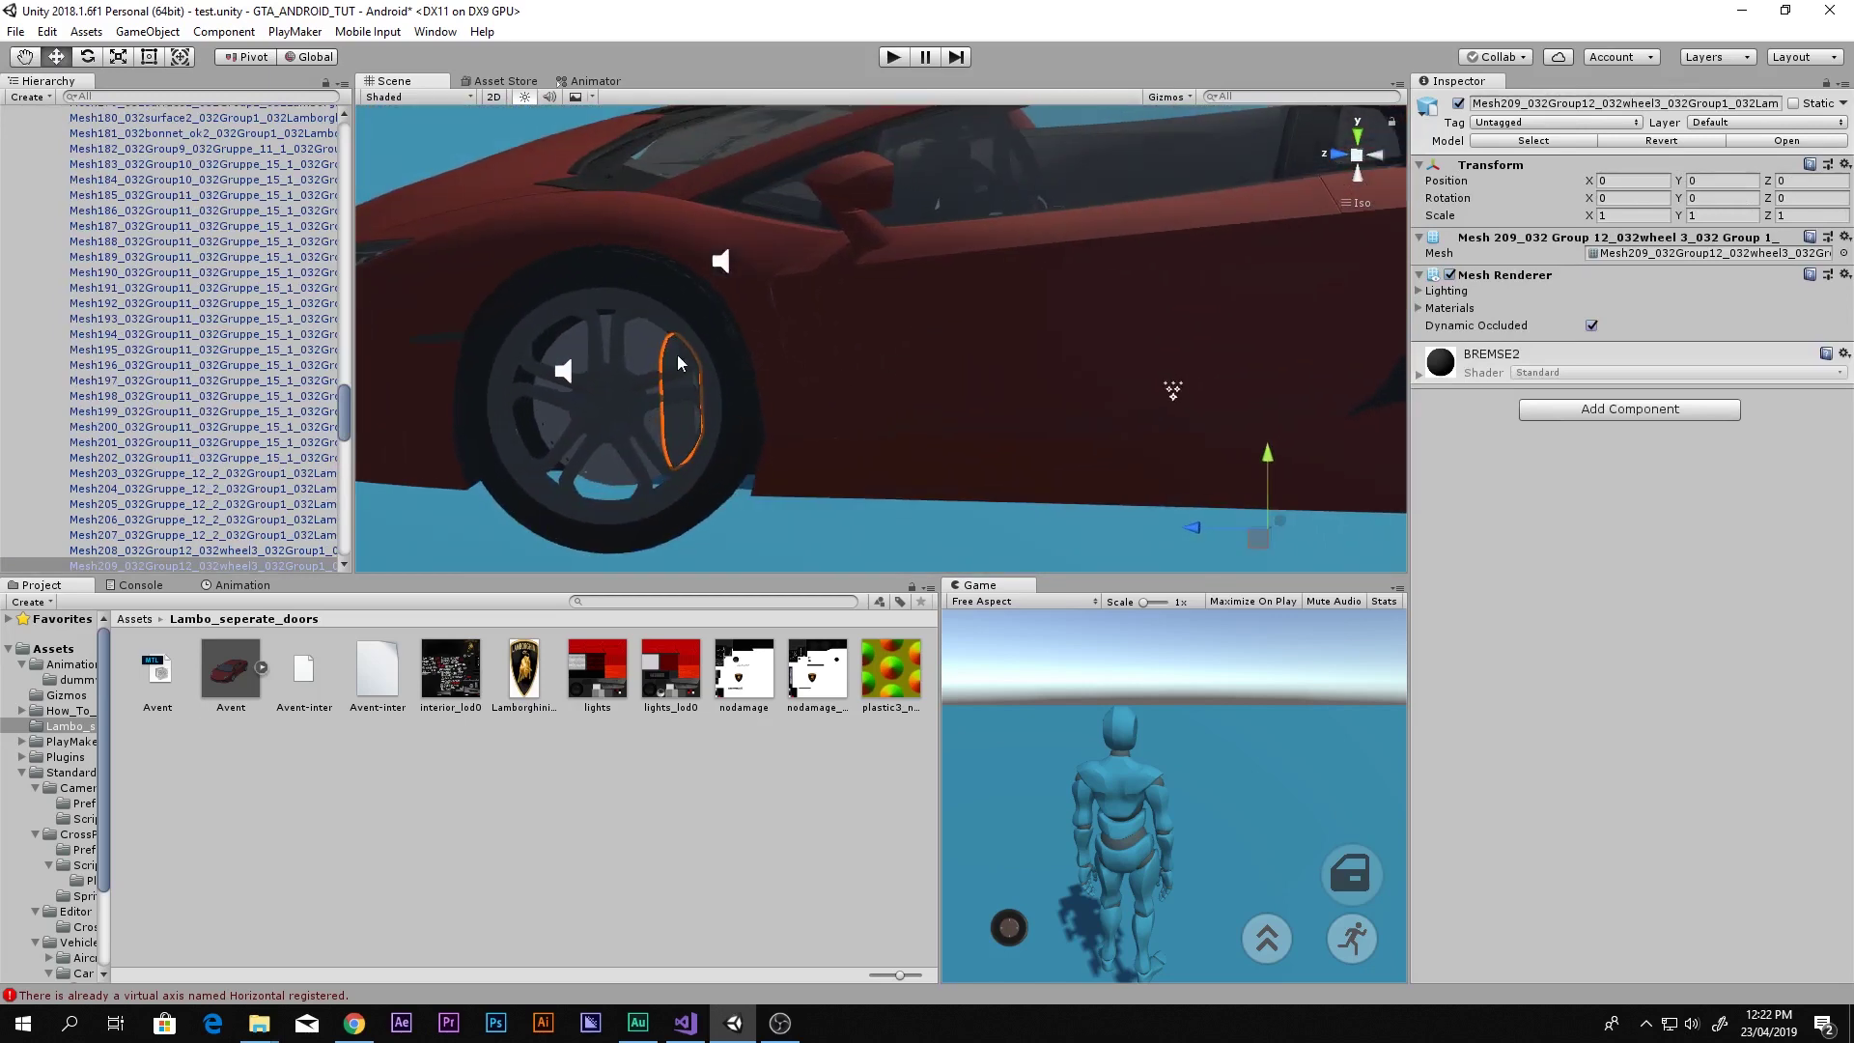
scroll(170, 320, "down", 10)
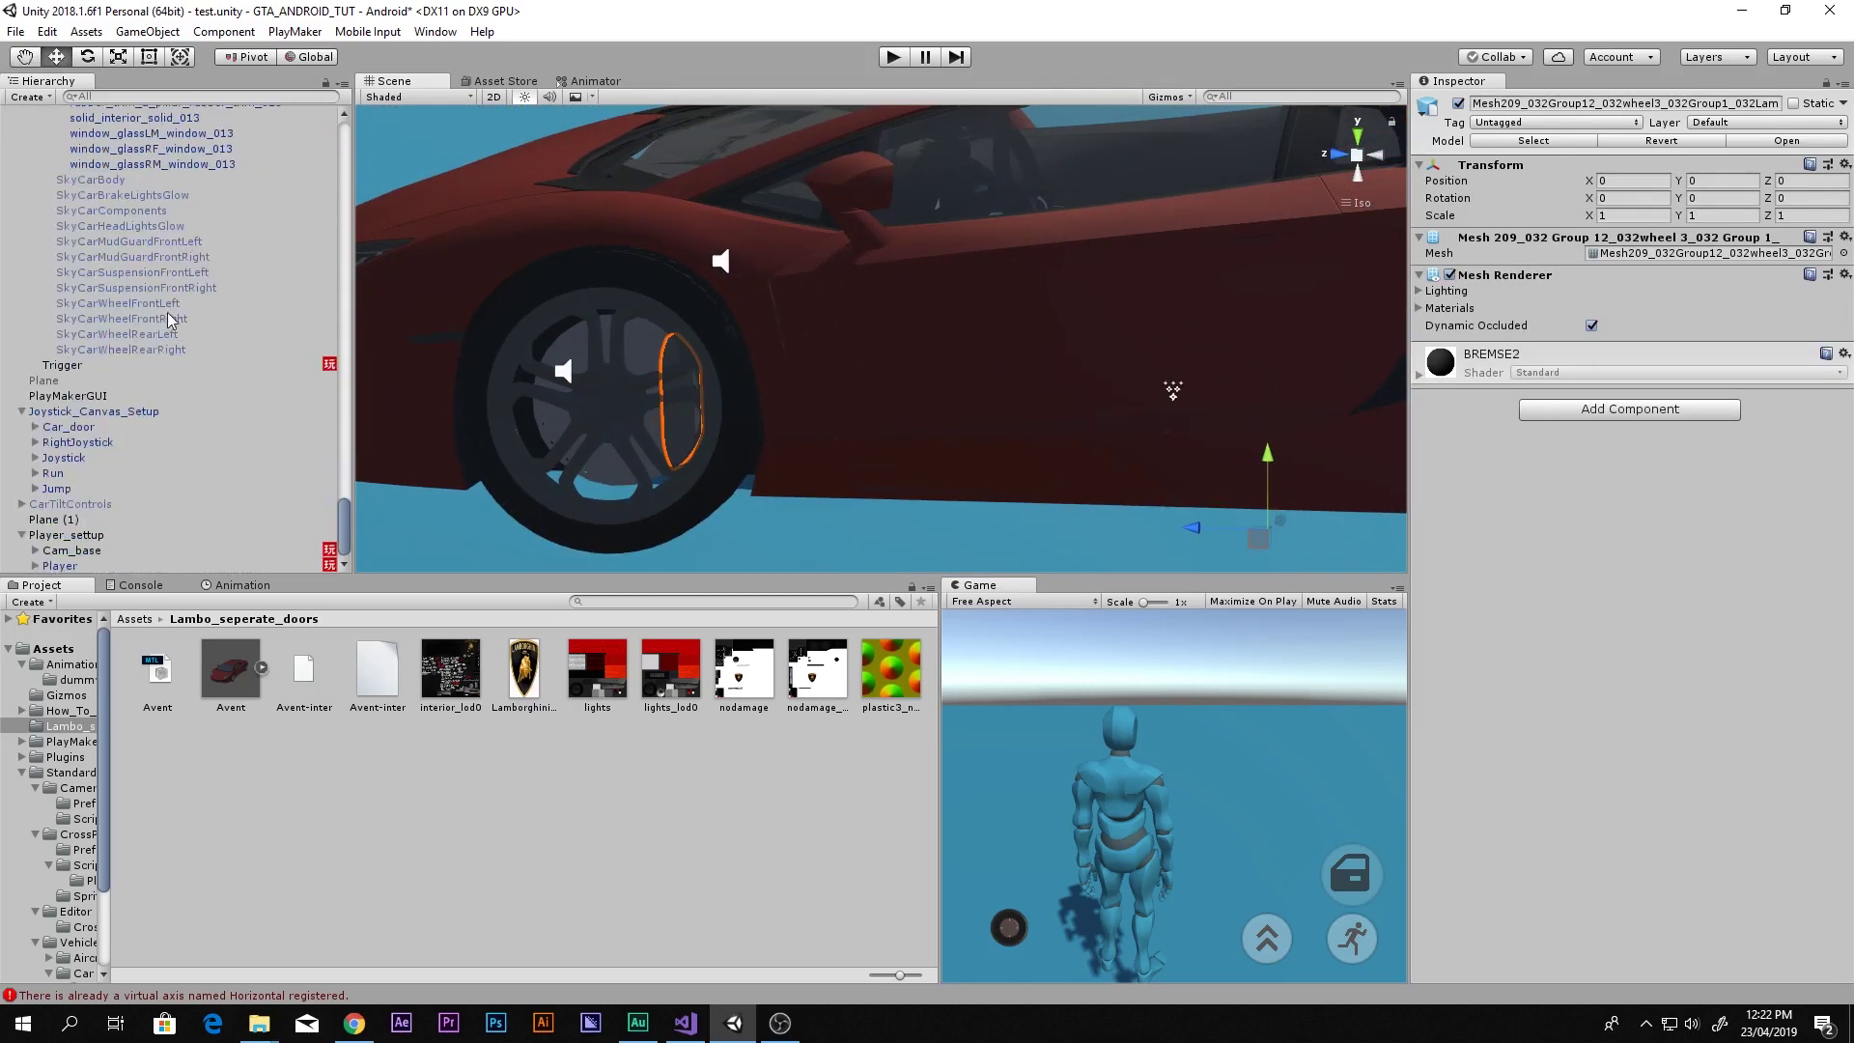
left_click(169, 320)
left_click(145, 304)
left_click(1458, 103)
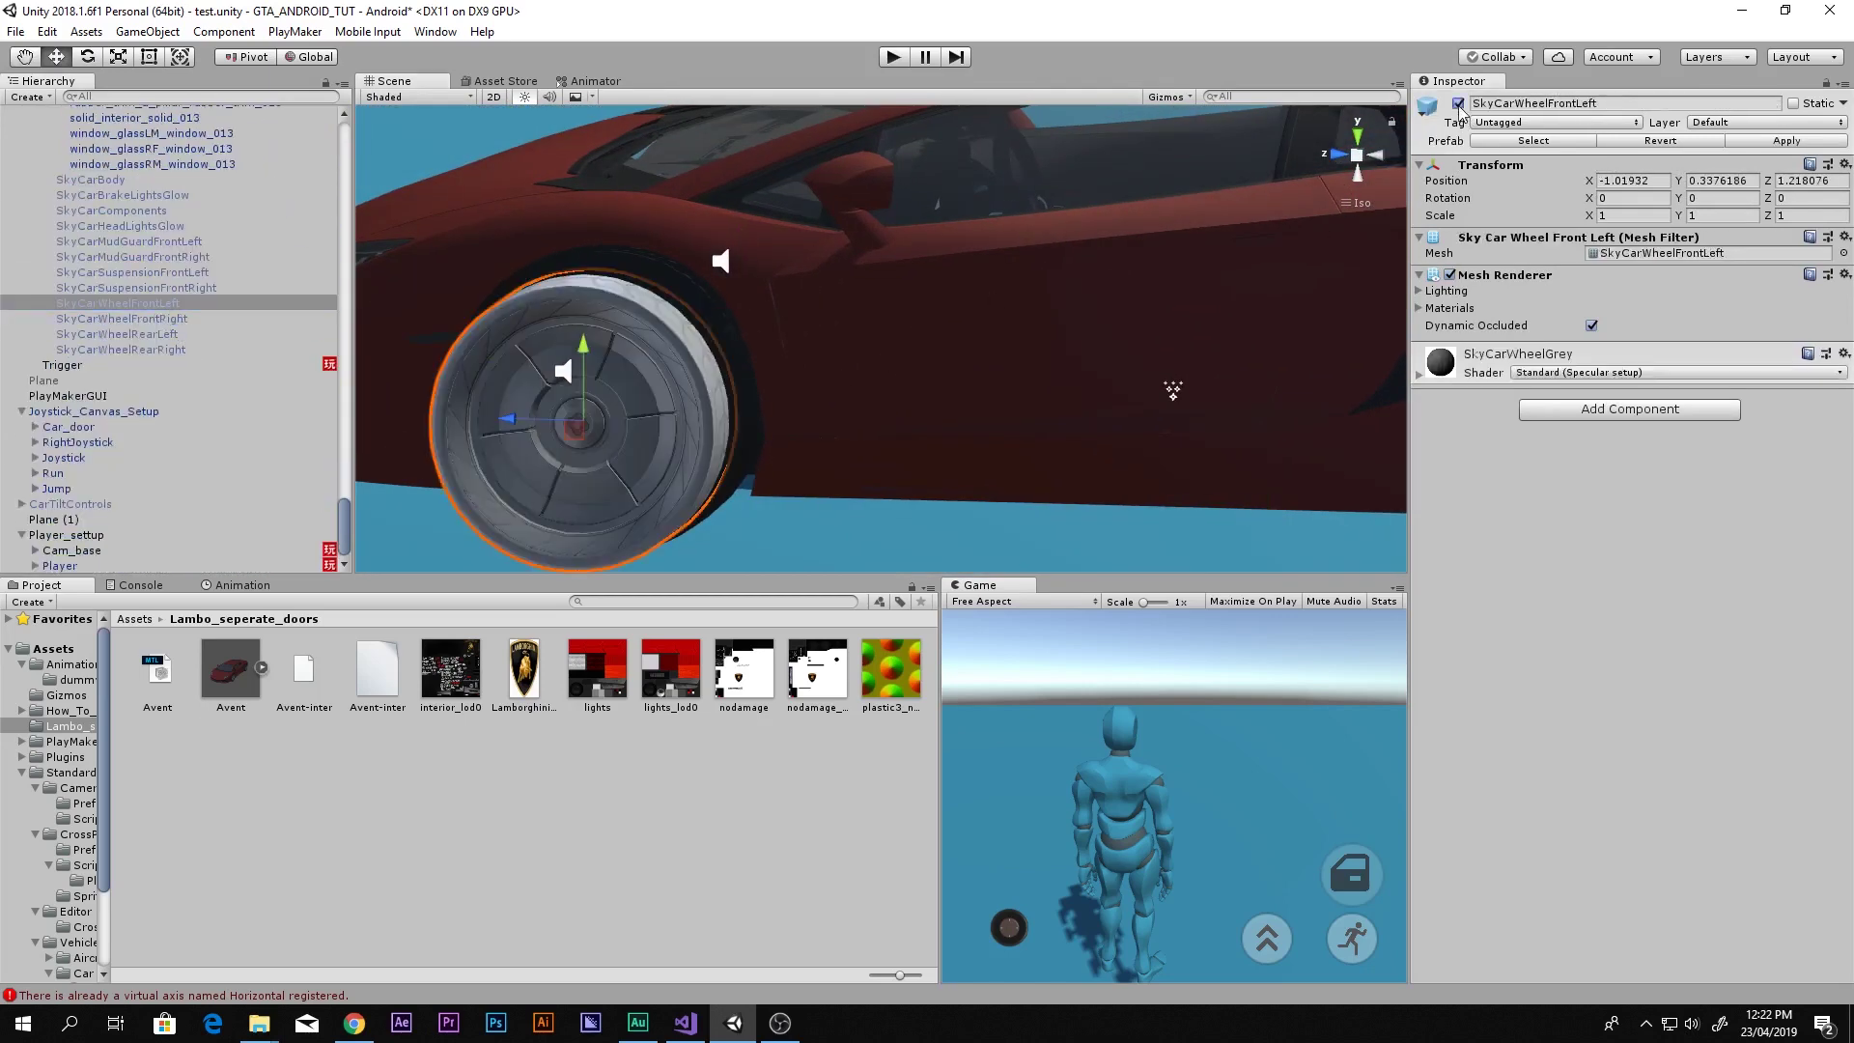
right_click_drag(828, 355, 737, 349)
middle_click_drag(885, 326, 1078, 301)
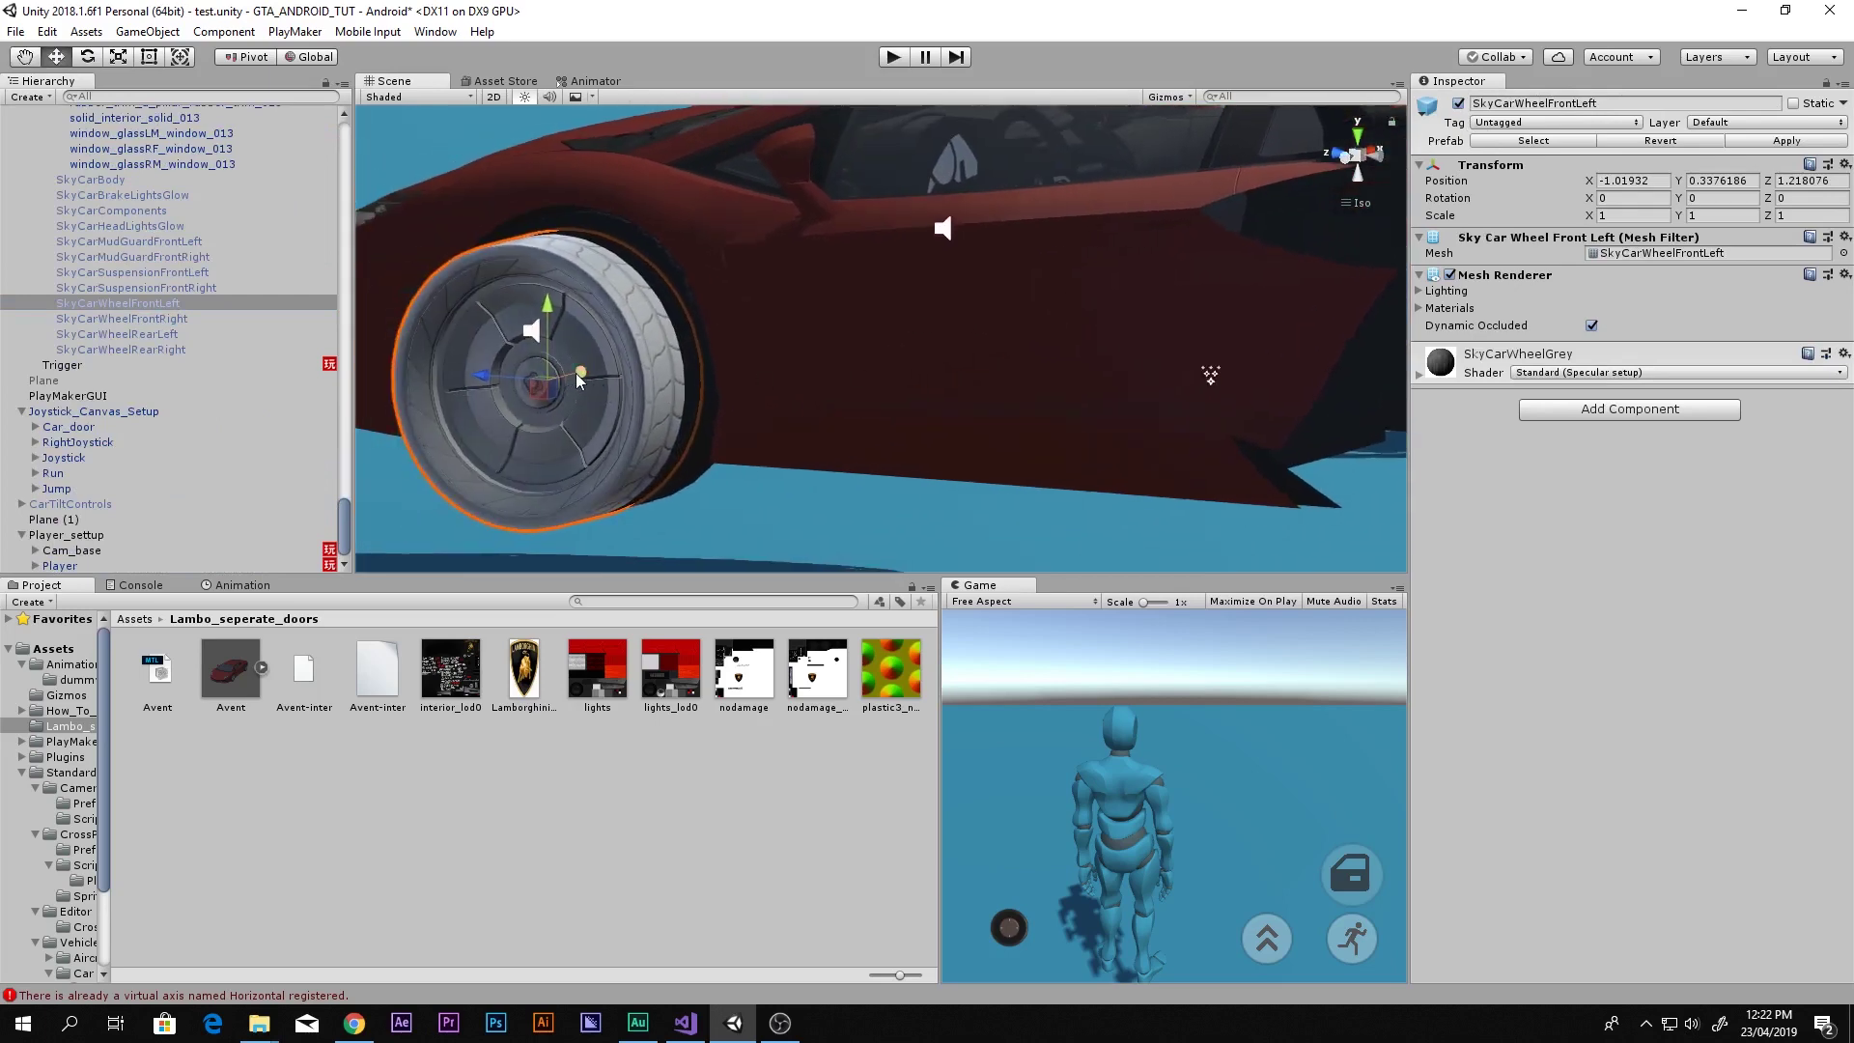
mouse_move(578, 375)
left_mouse_down()
mouse_move(600, 378)
mouse_move(564, 384)
left_mouse_up()
key("ctrl+z")
scroll(297, 248, "up", 3)
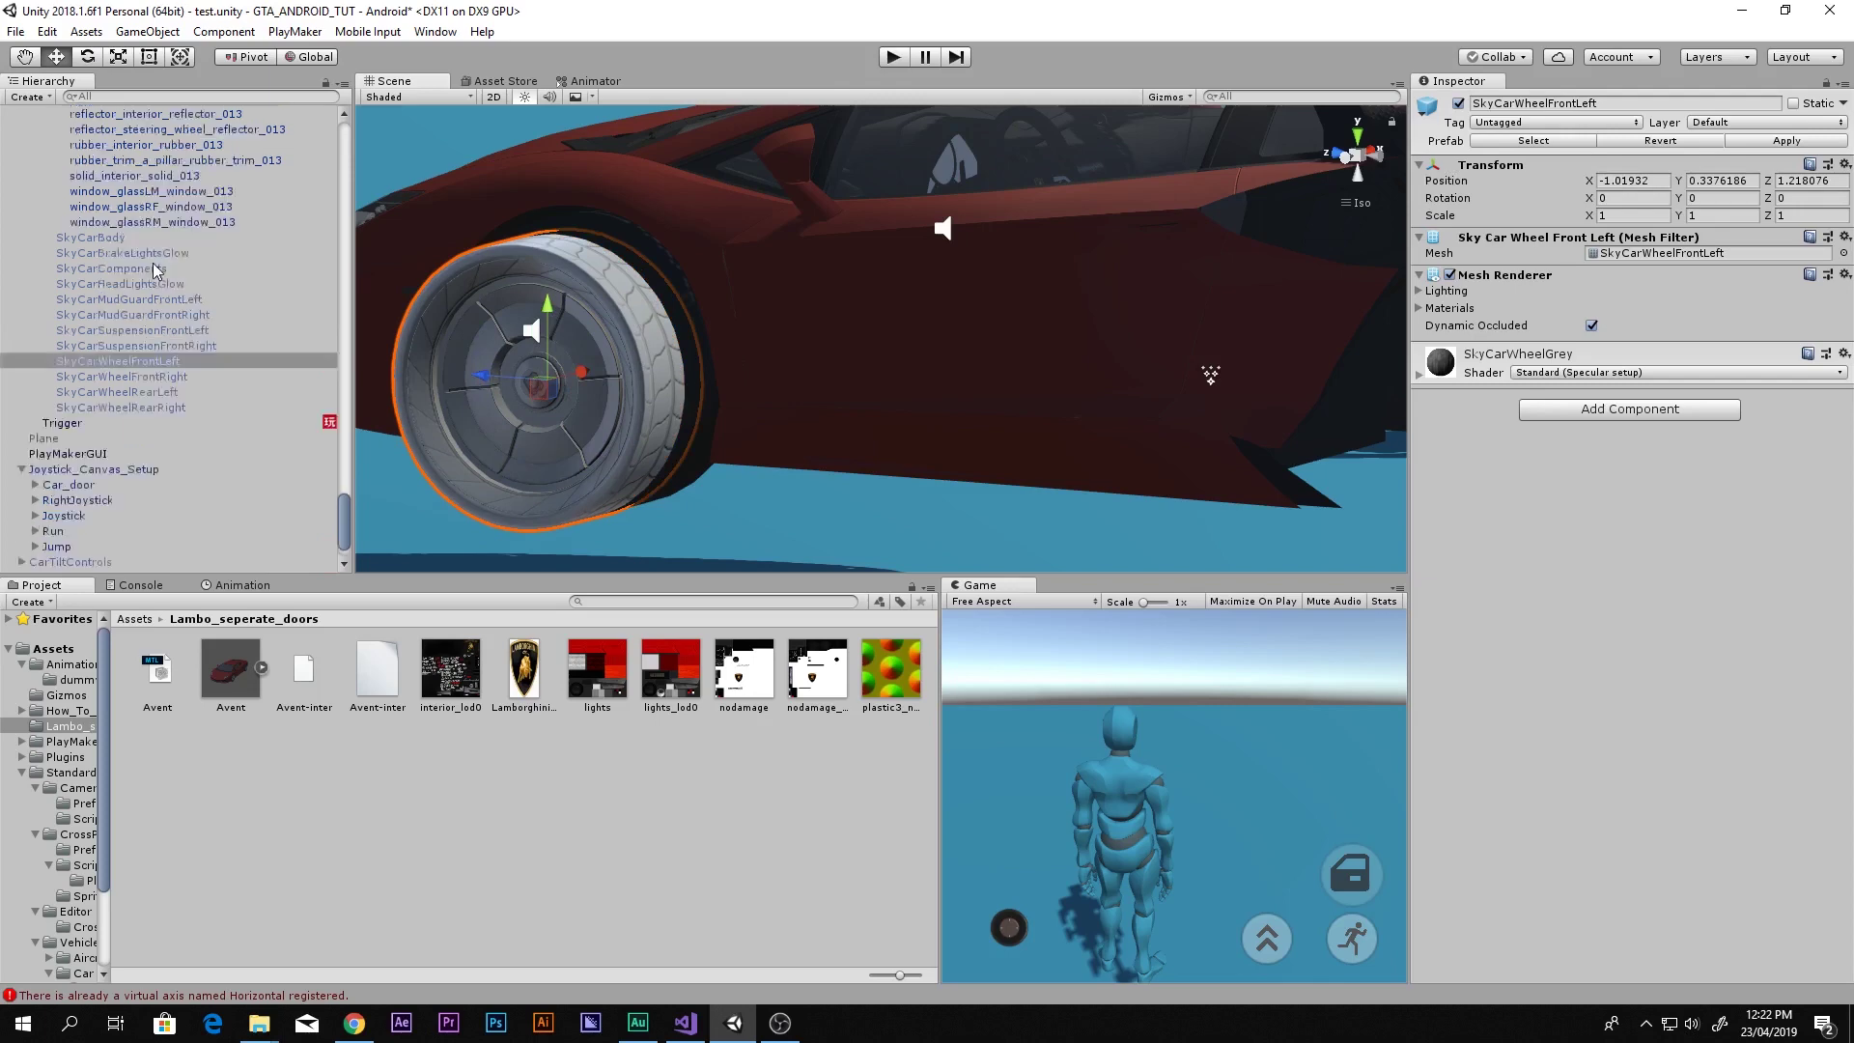
left_click(1458, 104)
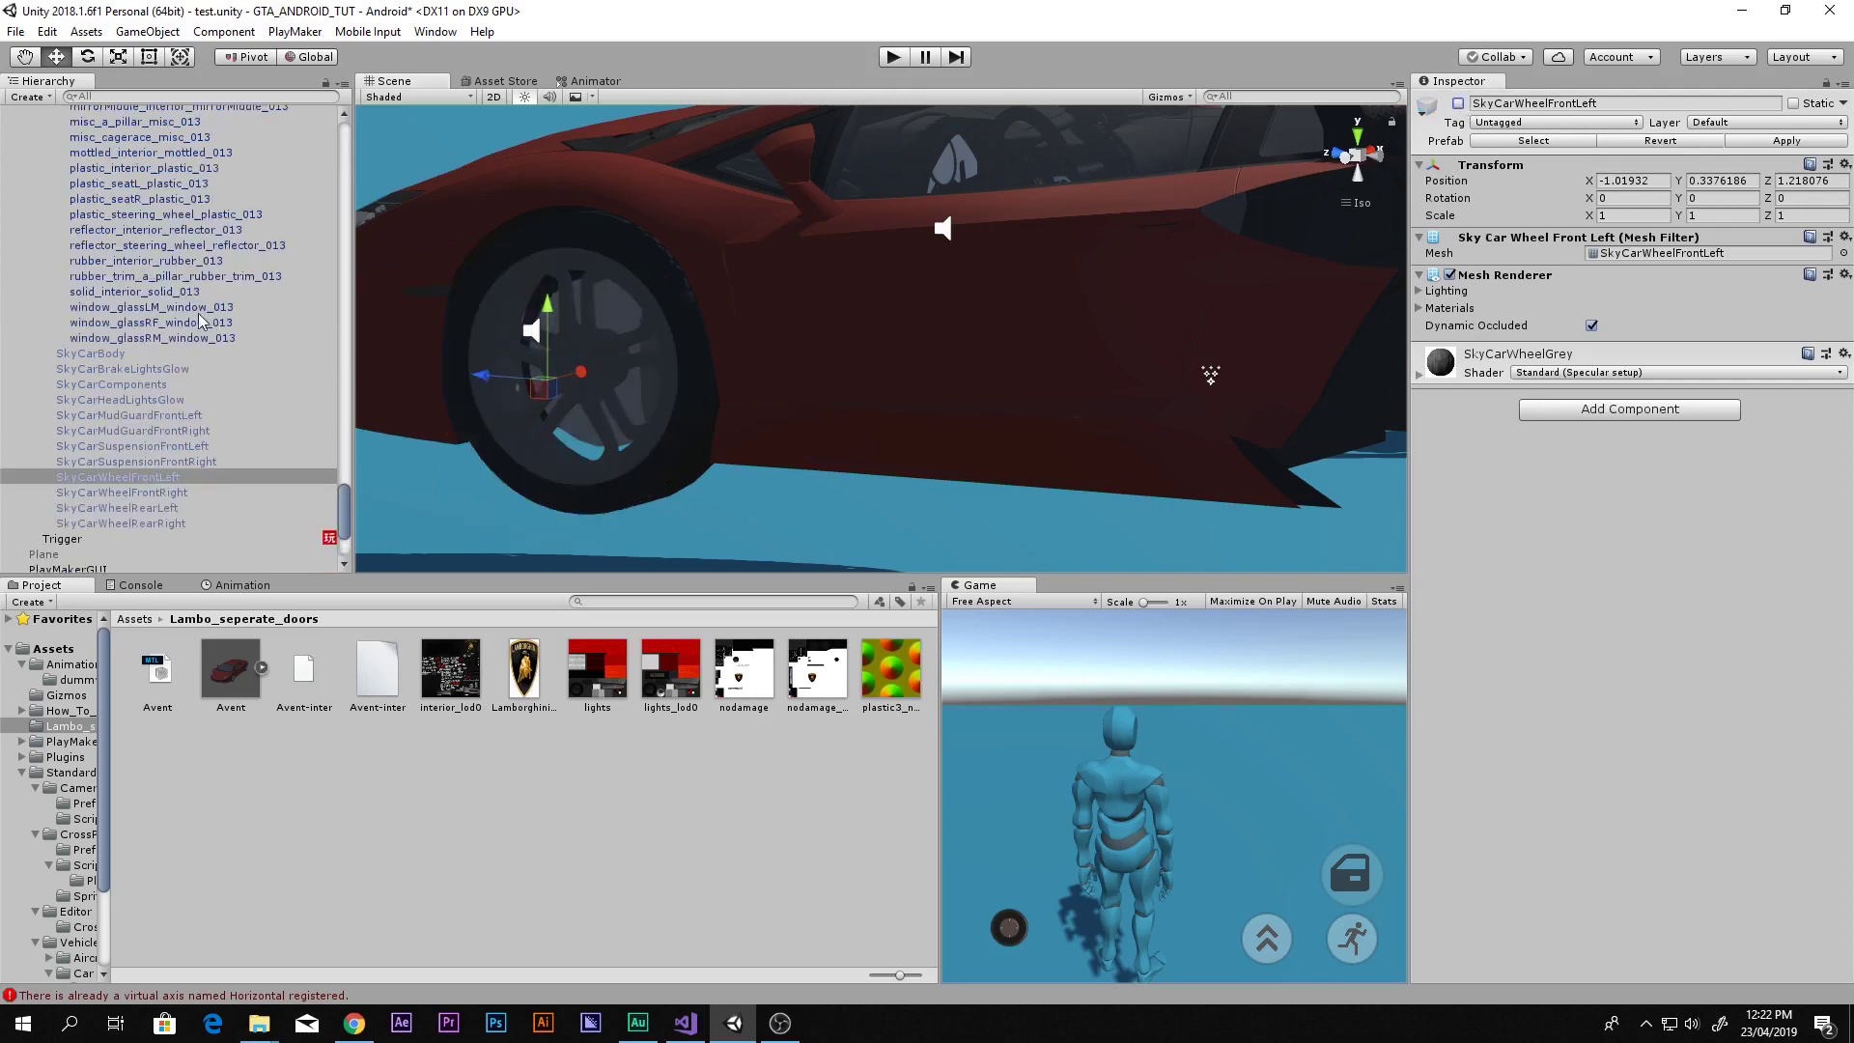
scroll(145, 329, "up", 10)
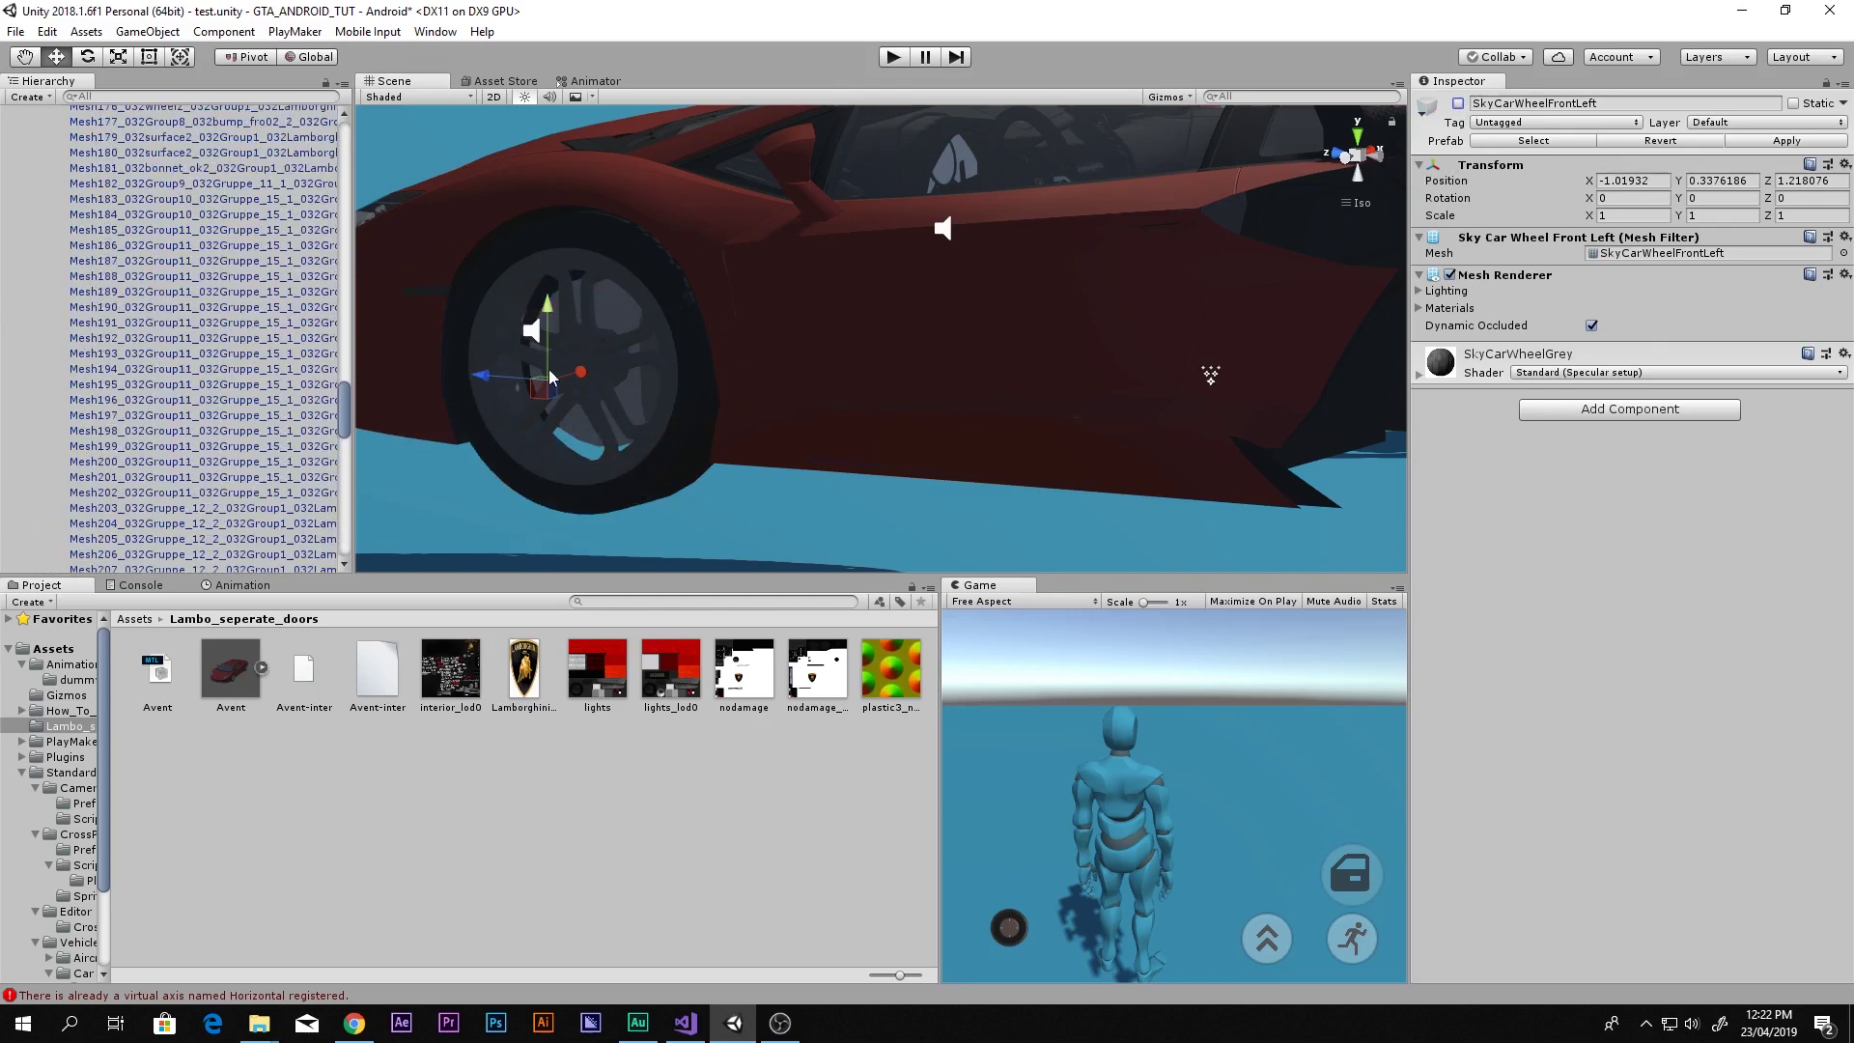
scroll(553, 377, "down", 3)
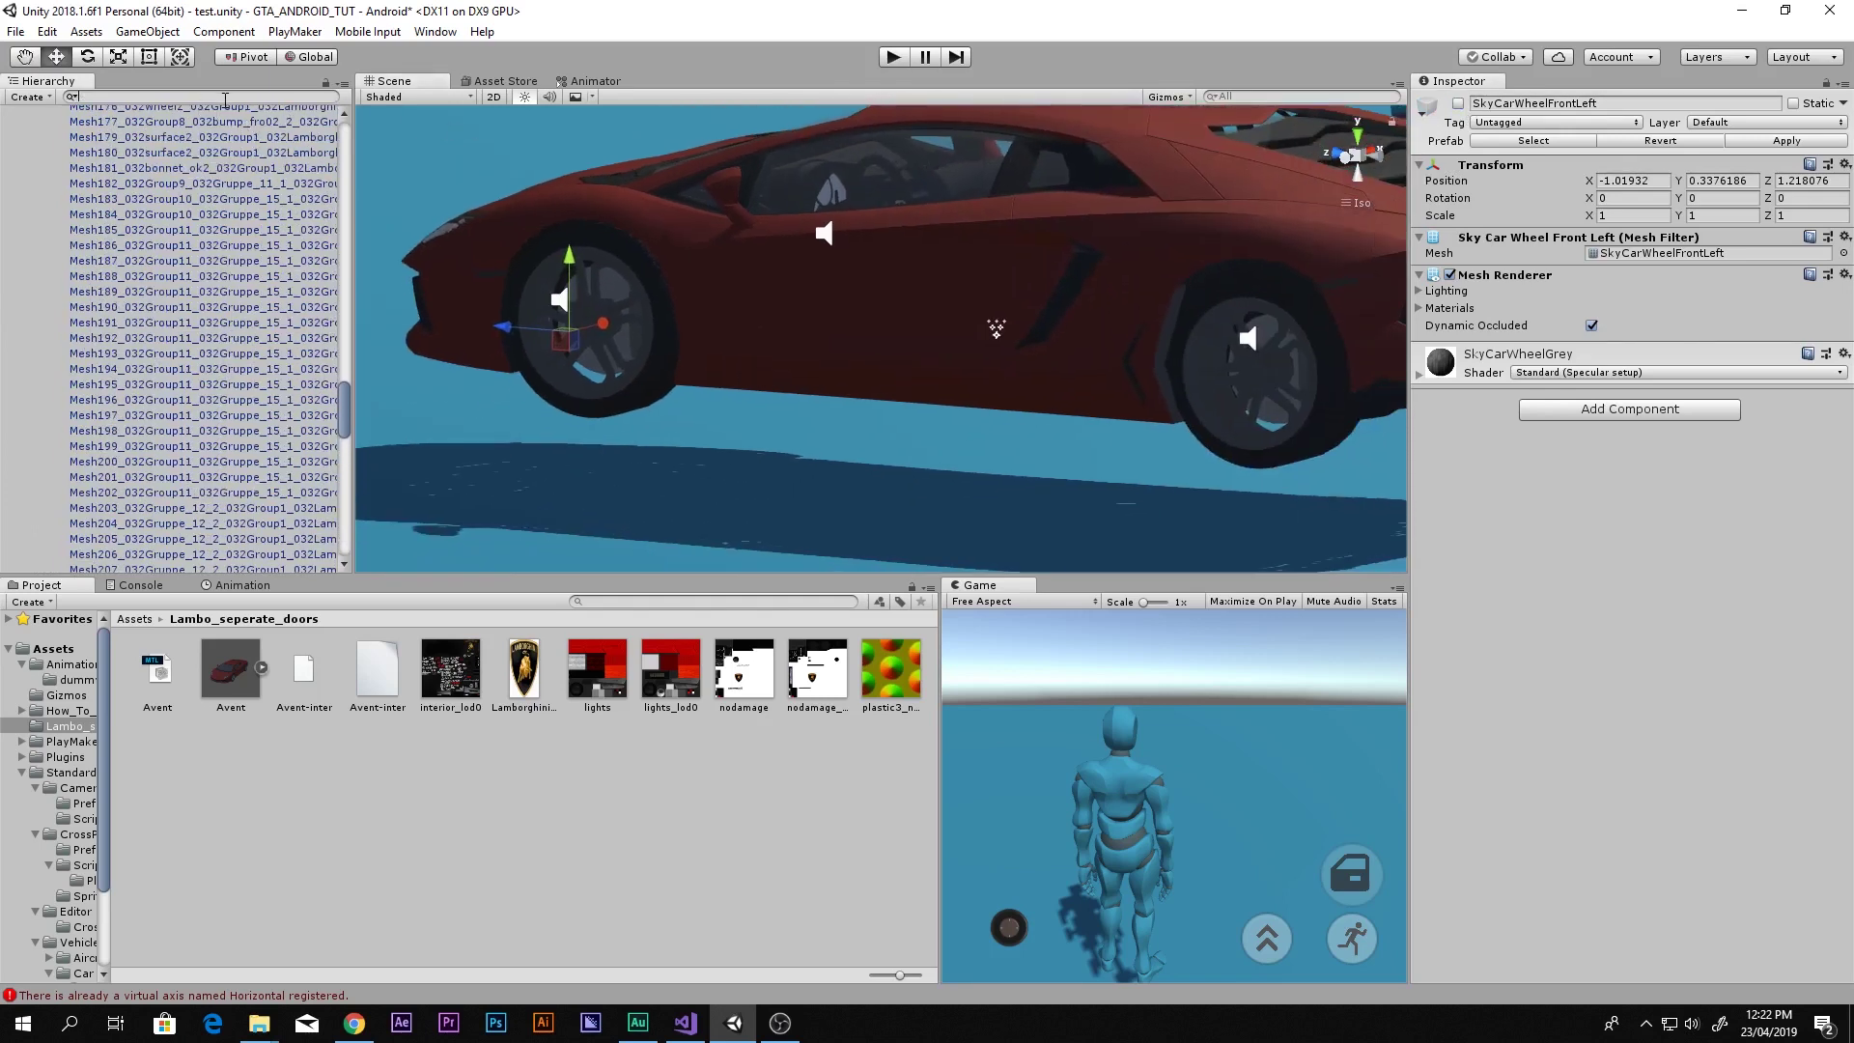
Filter the Hierarchy by 'wheel' and select the Lamborghini wheel meshes through Mesh239
type("wheel")
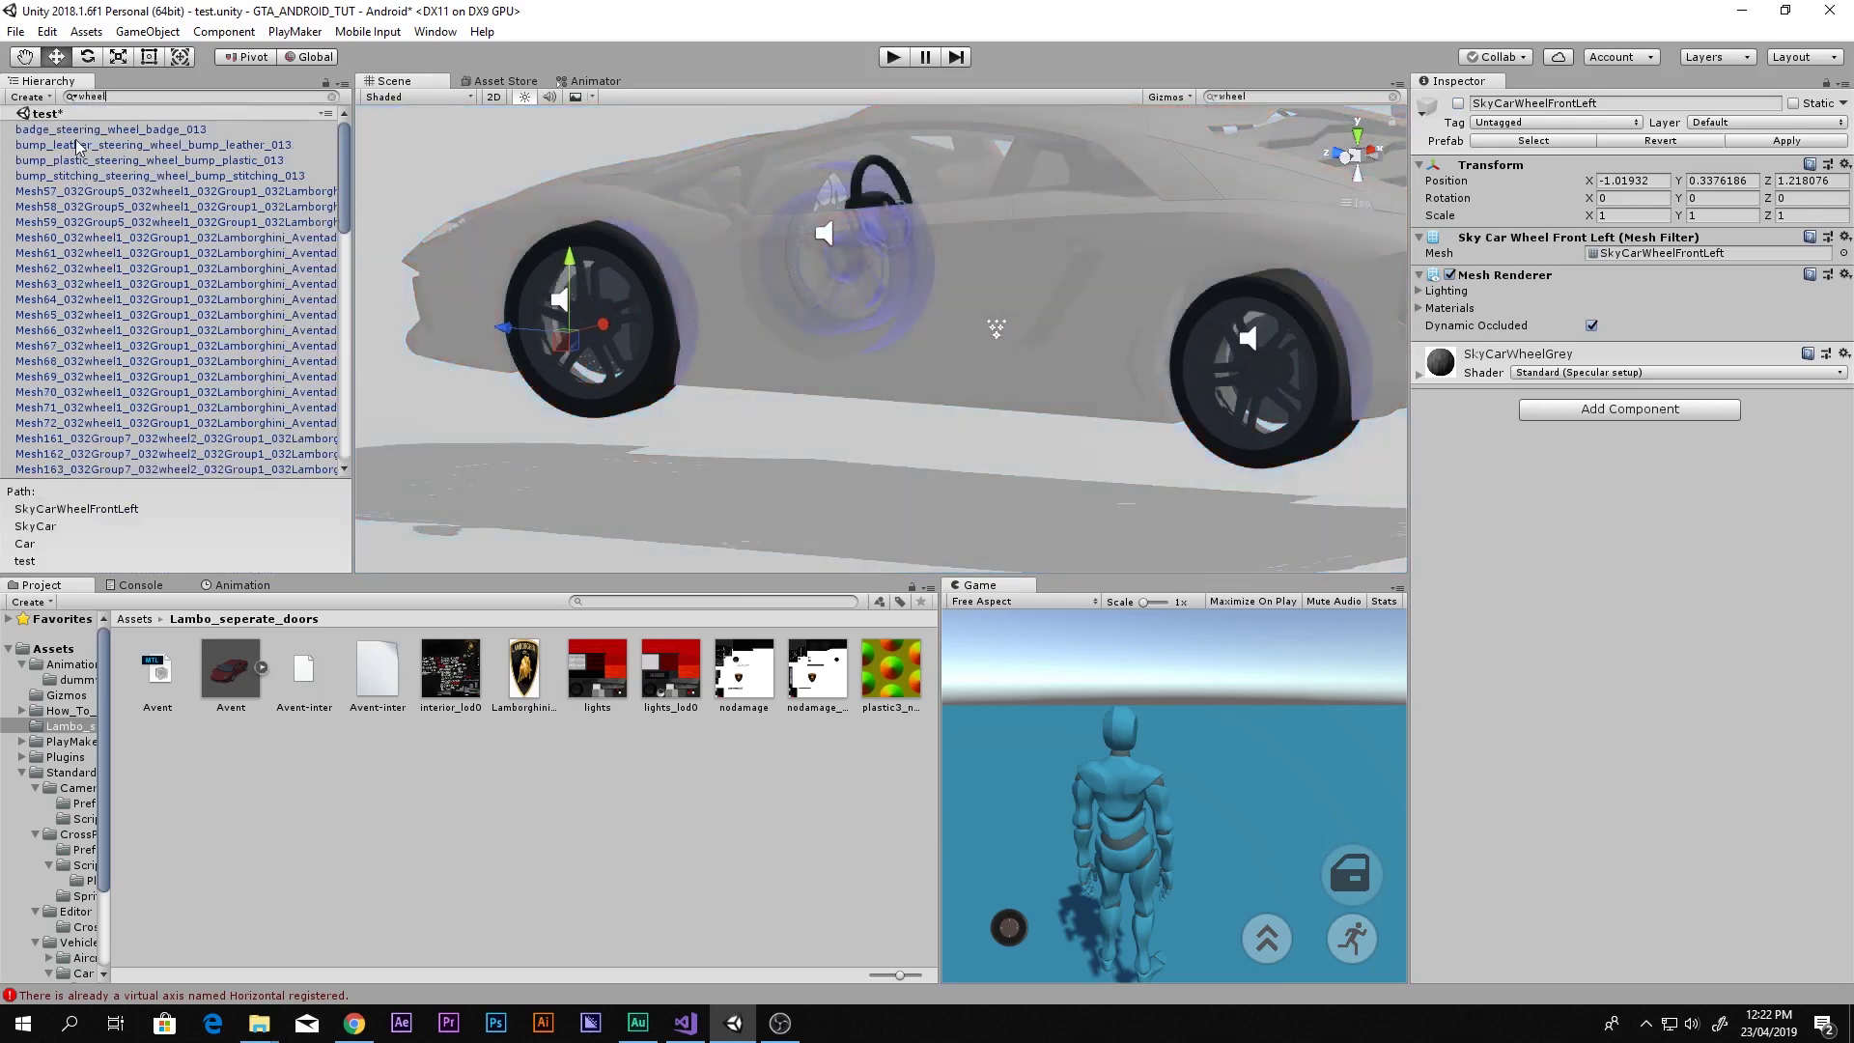
left_click(82, 190)
scroll(96, 386, "down", 10)
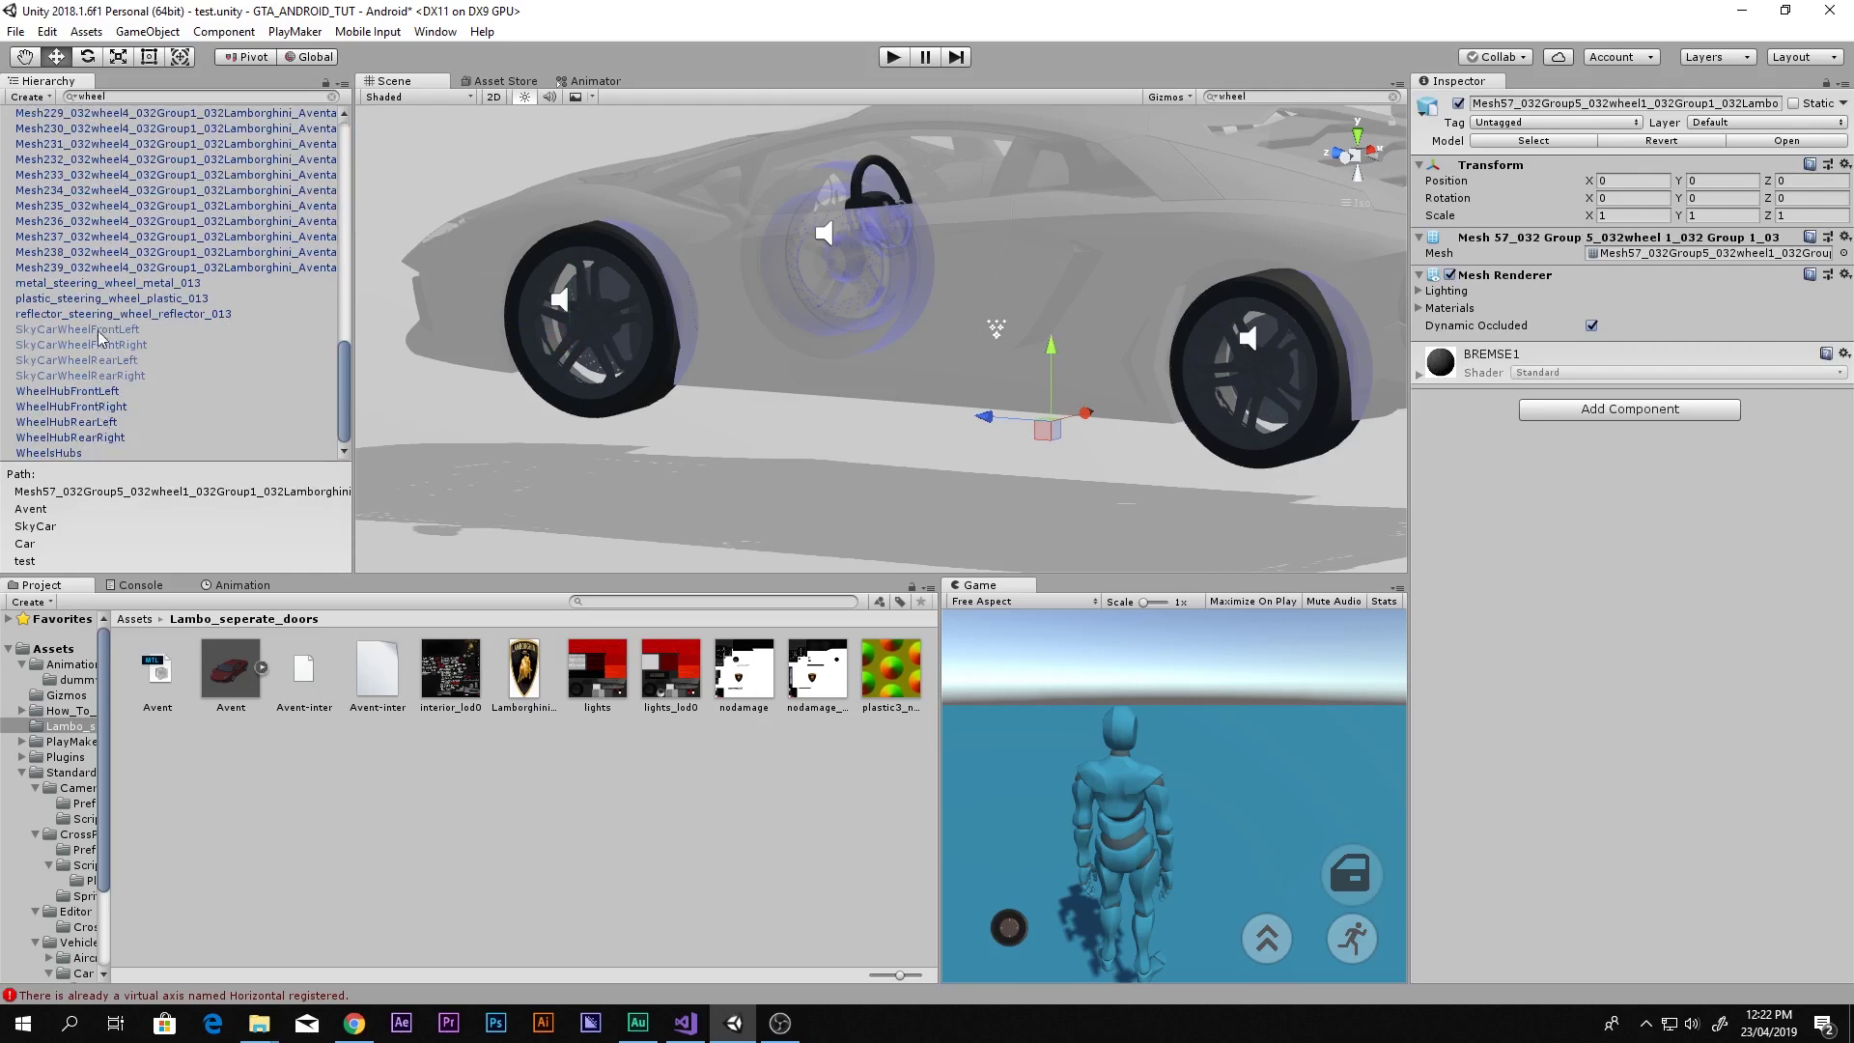
left_click(93, 269, "shift")
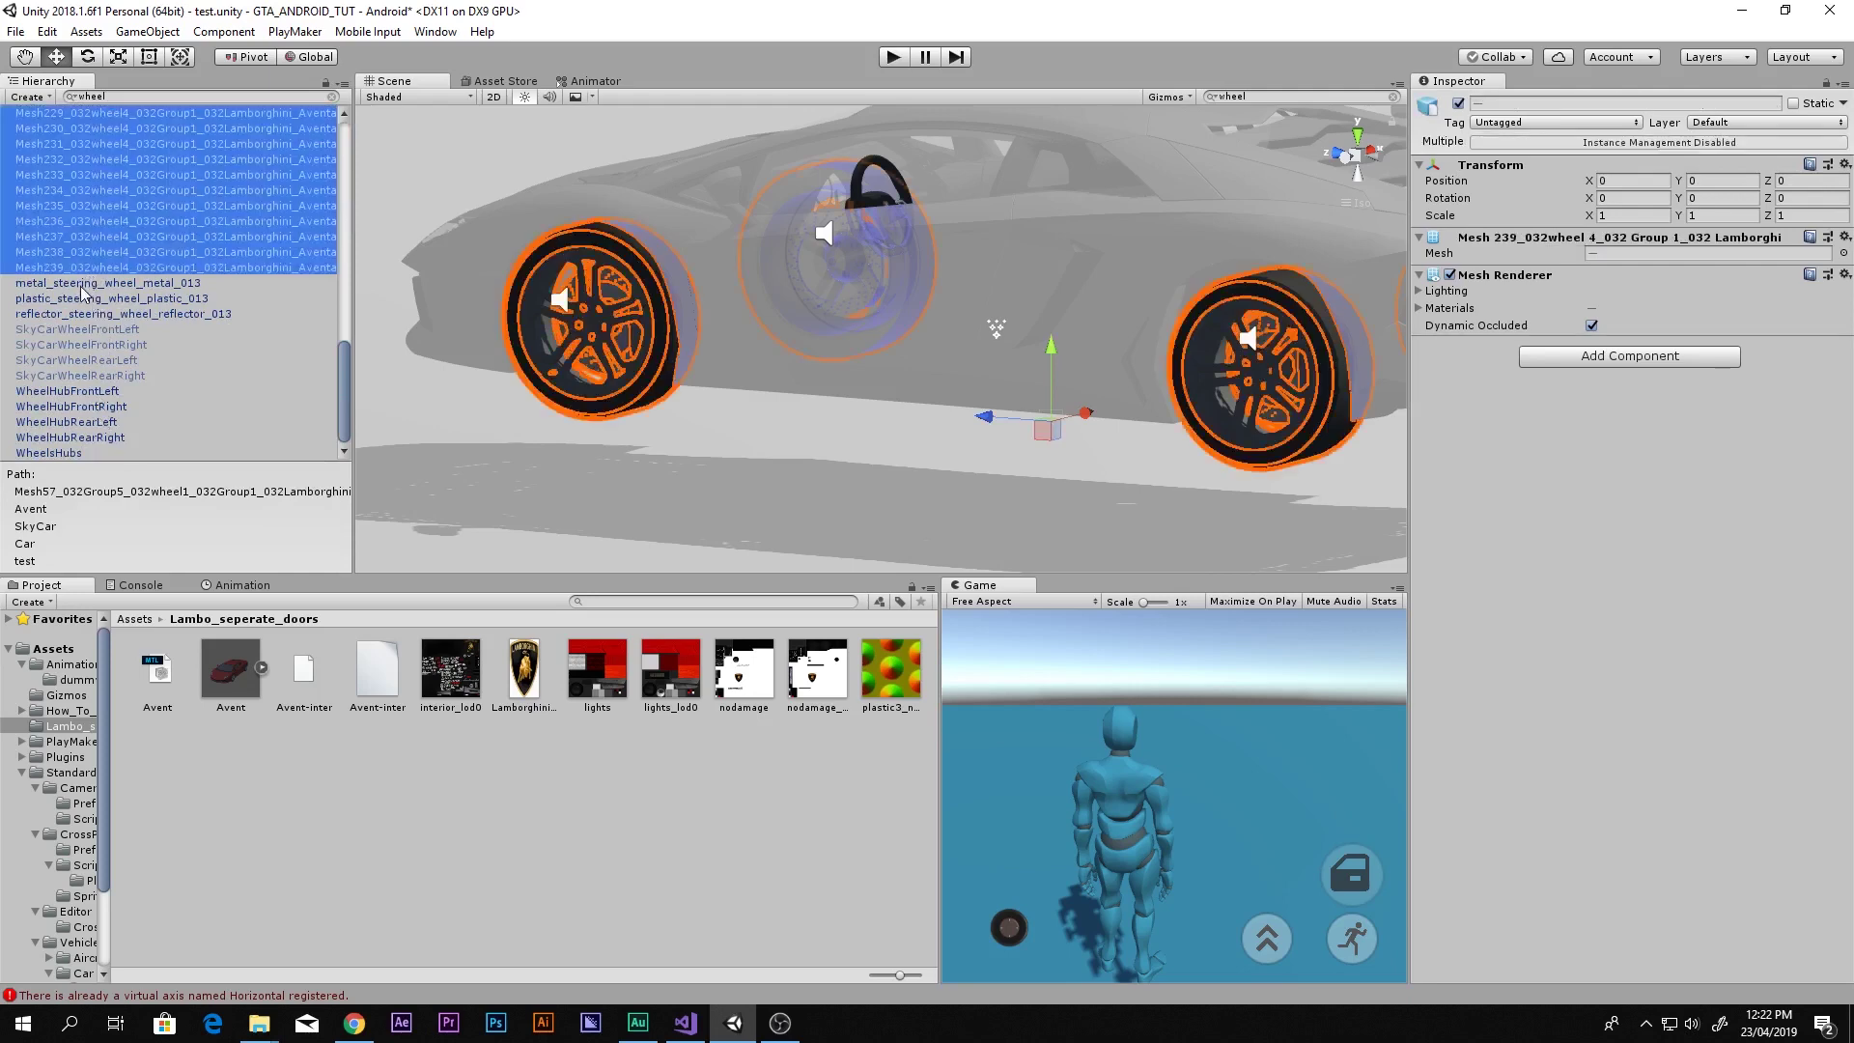
left_click_drag(927, 360, 773, 322, "alt")
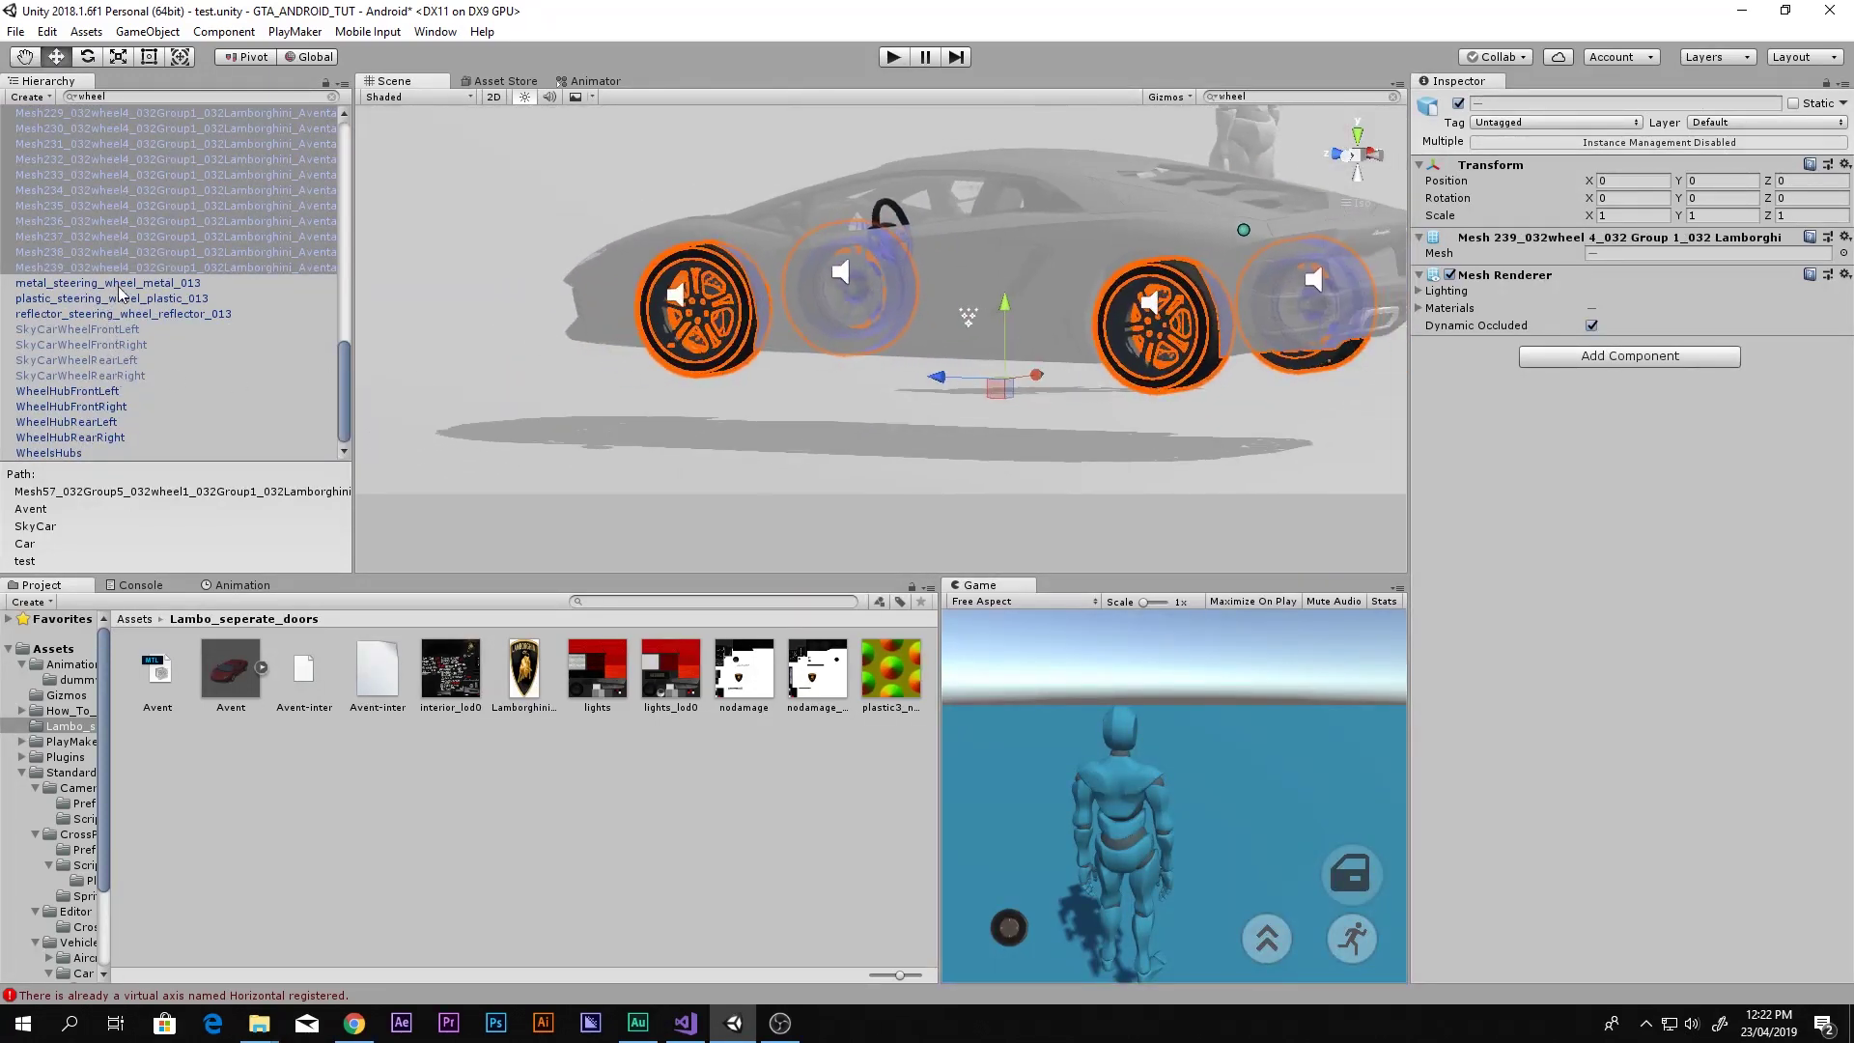
Add metal_steering_wheel and reflector_steering_wheel to the selection, leaving out plastic_steering_wheel
left_click(119, 288, "ctrl")
left_click(126, 301, "ctrl")
left_click(134, 302, "ctrl")
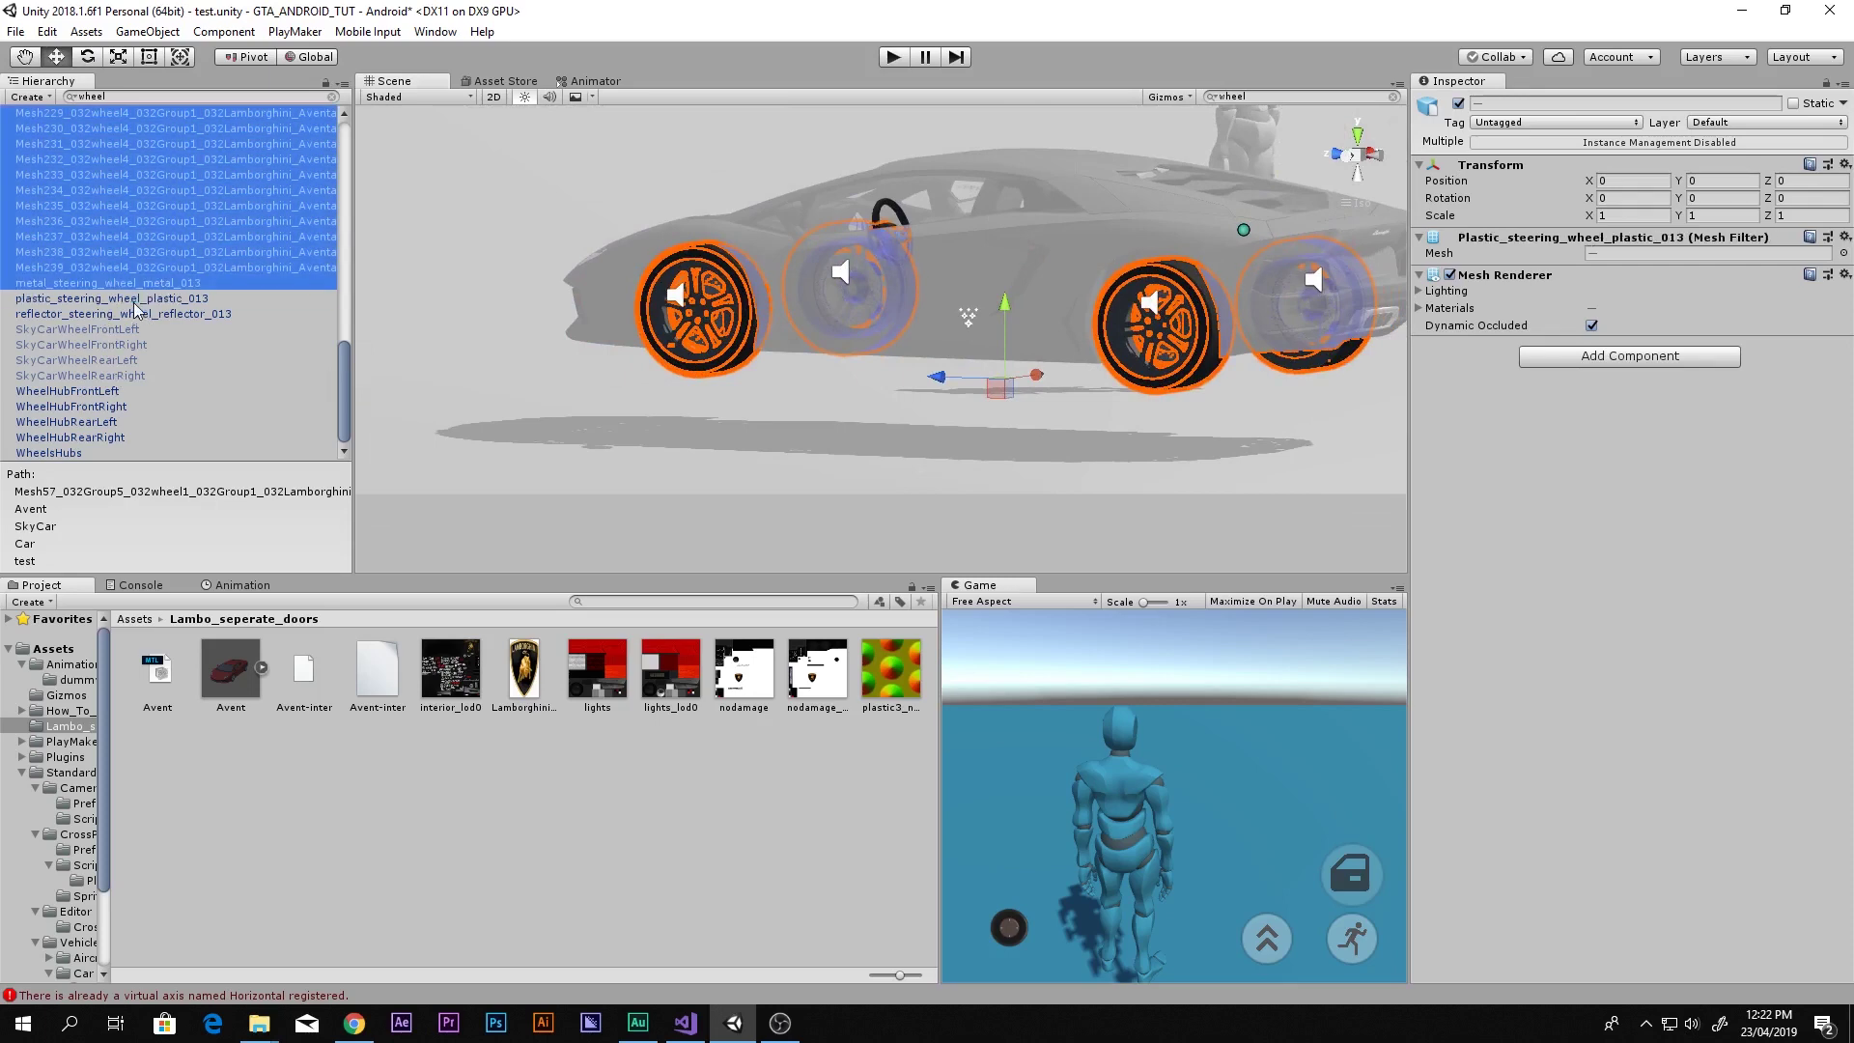
scroll(608, 298, "up", 10)
scroll(608, 298, "down", 5)
middle_click_drag(821, 357, 1224, 497)
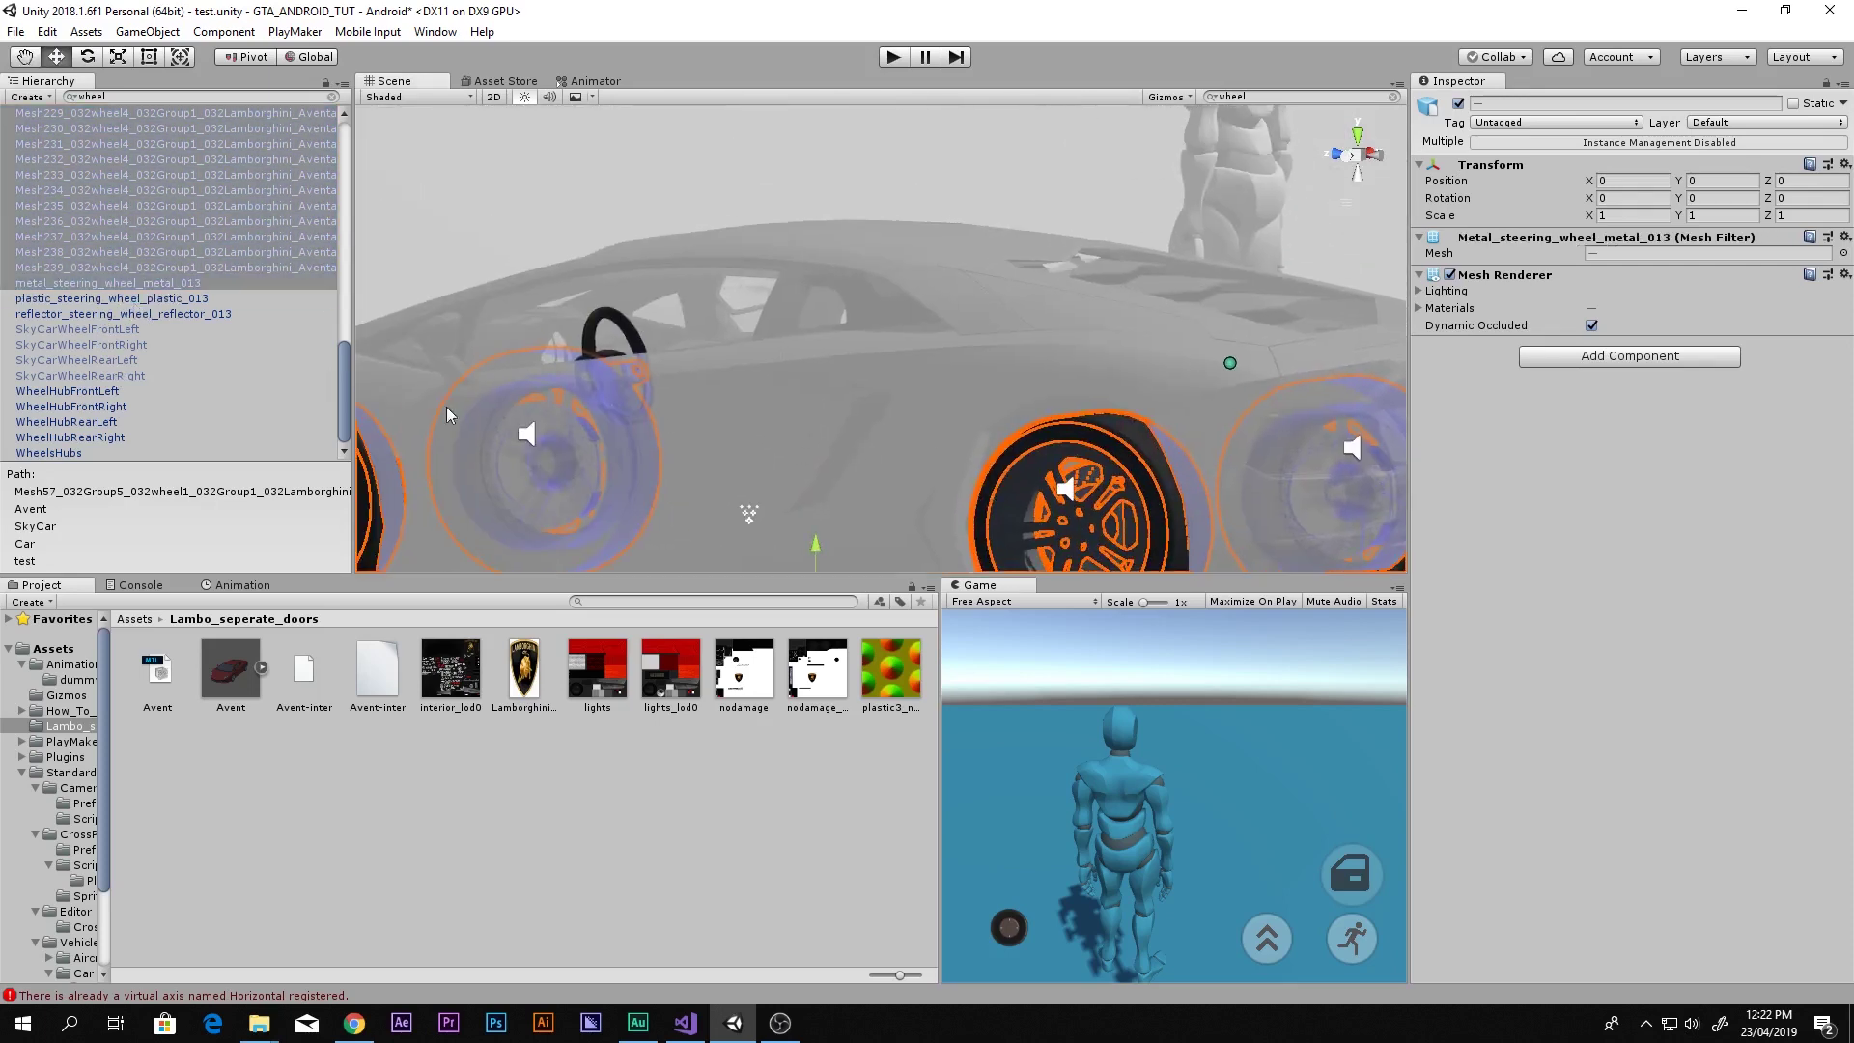
left_click(151, 302, "ctrl")
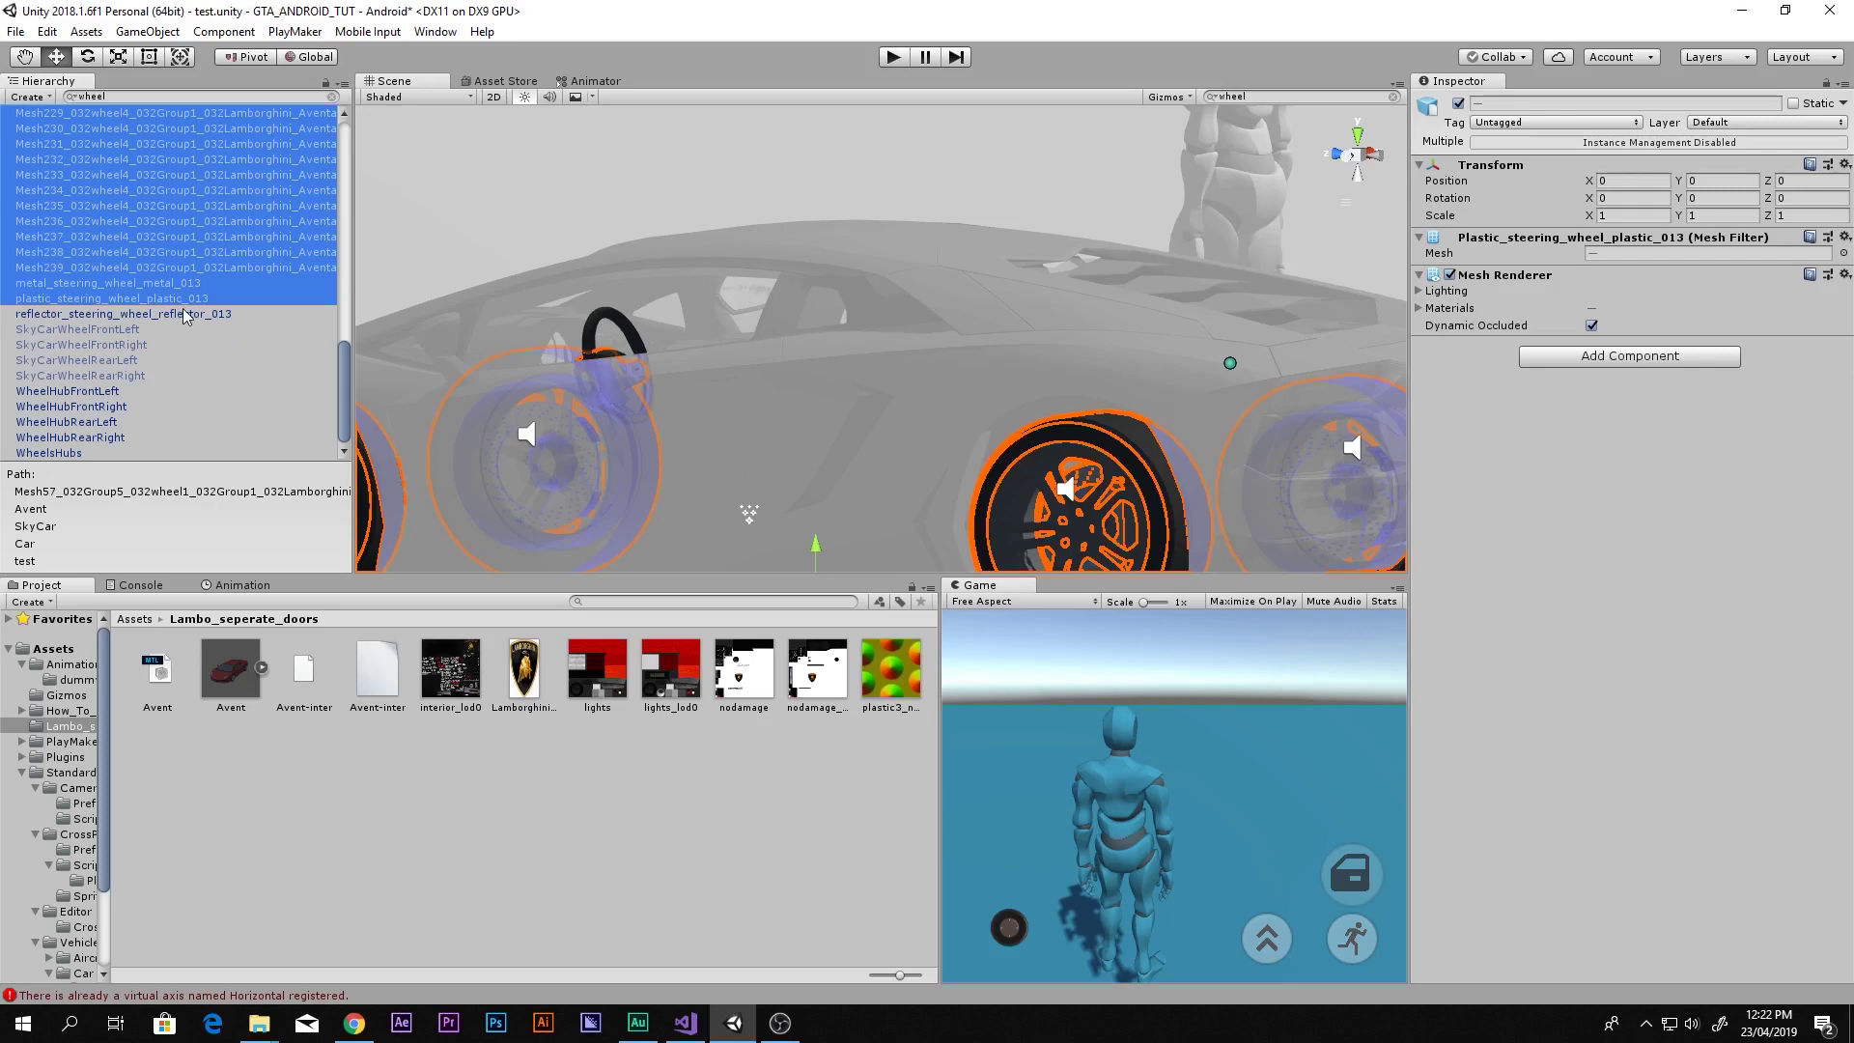
left_click(186, 301, "ctrl")
left_click(185, 318, "ctrl")
Check the selected wheel parts, delete them through the prefab warning, and clear the search
key("f")
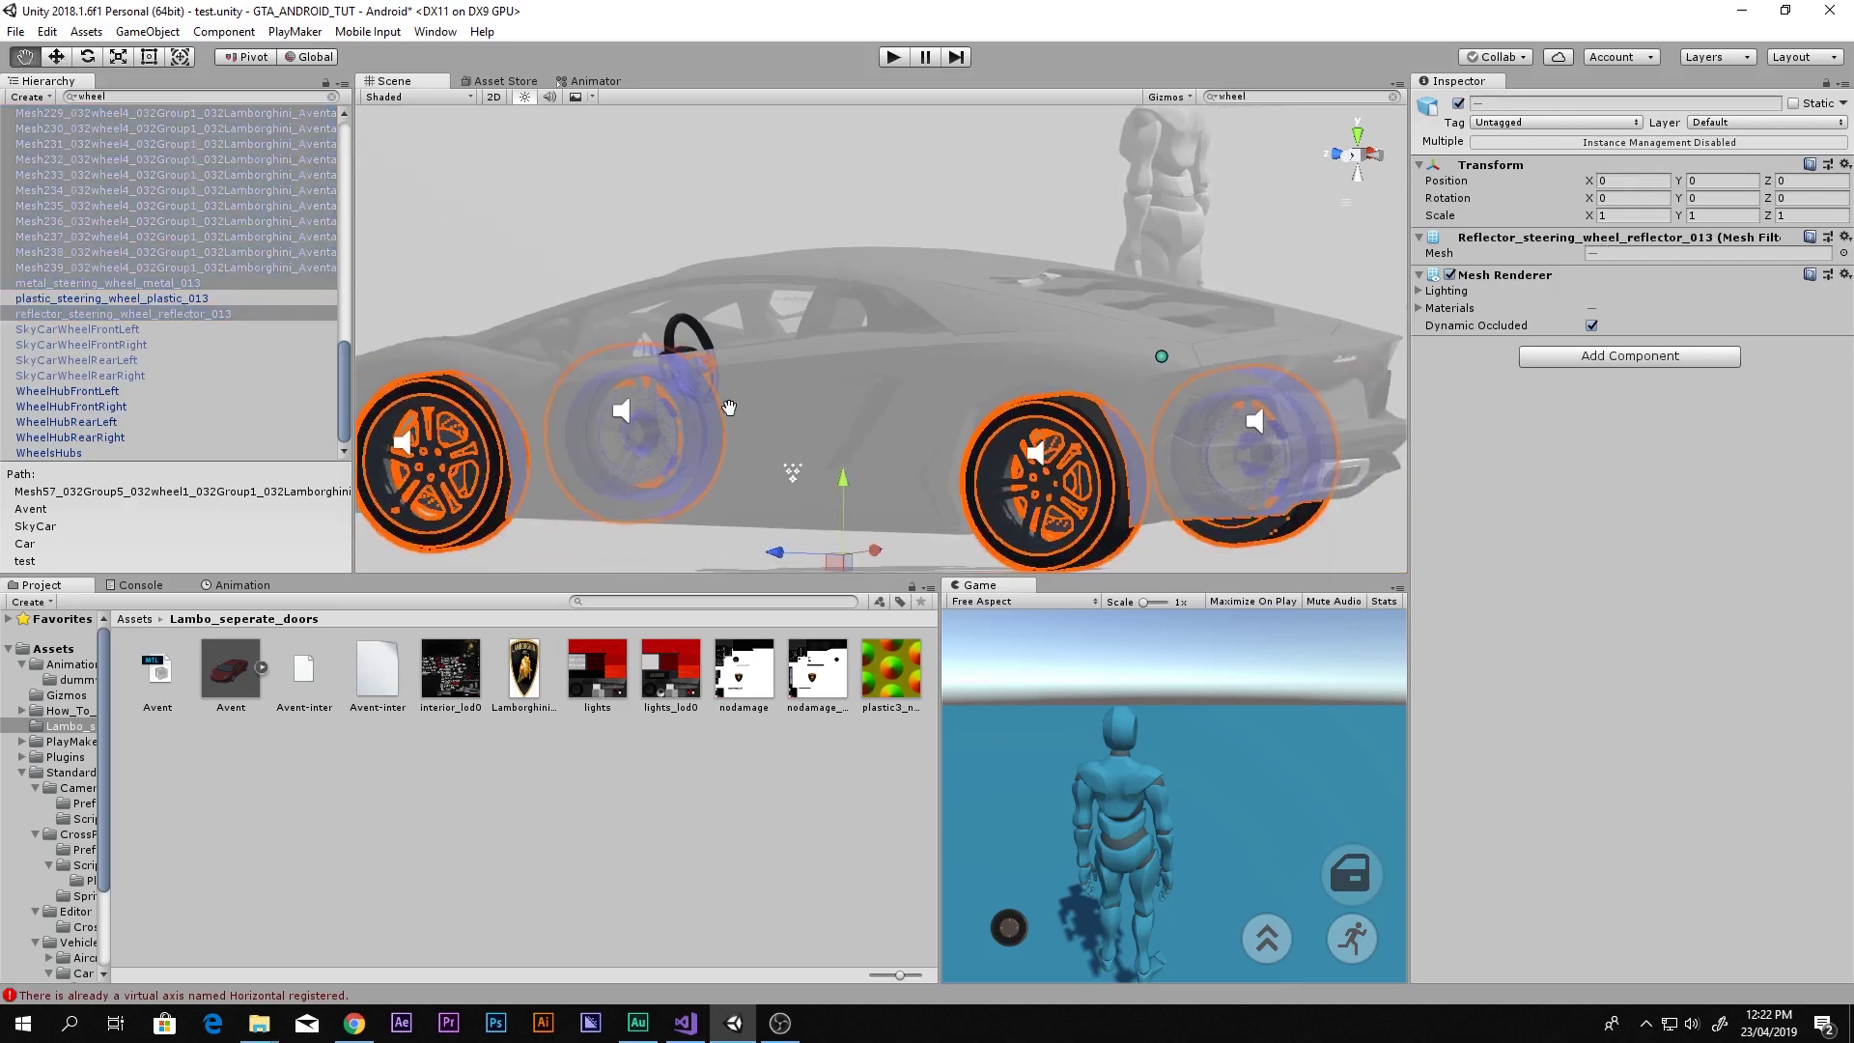
scroll(137, 421, "up", 6)
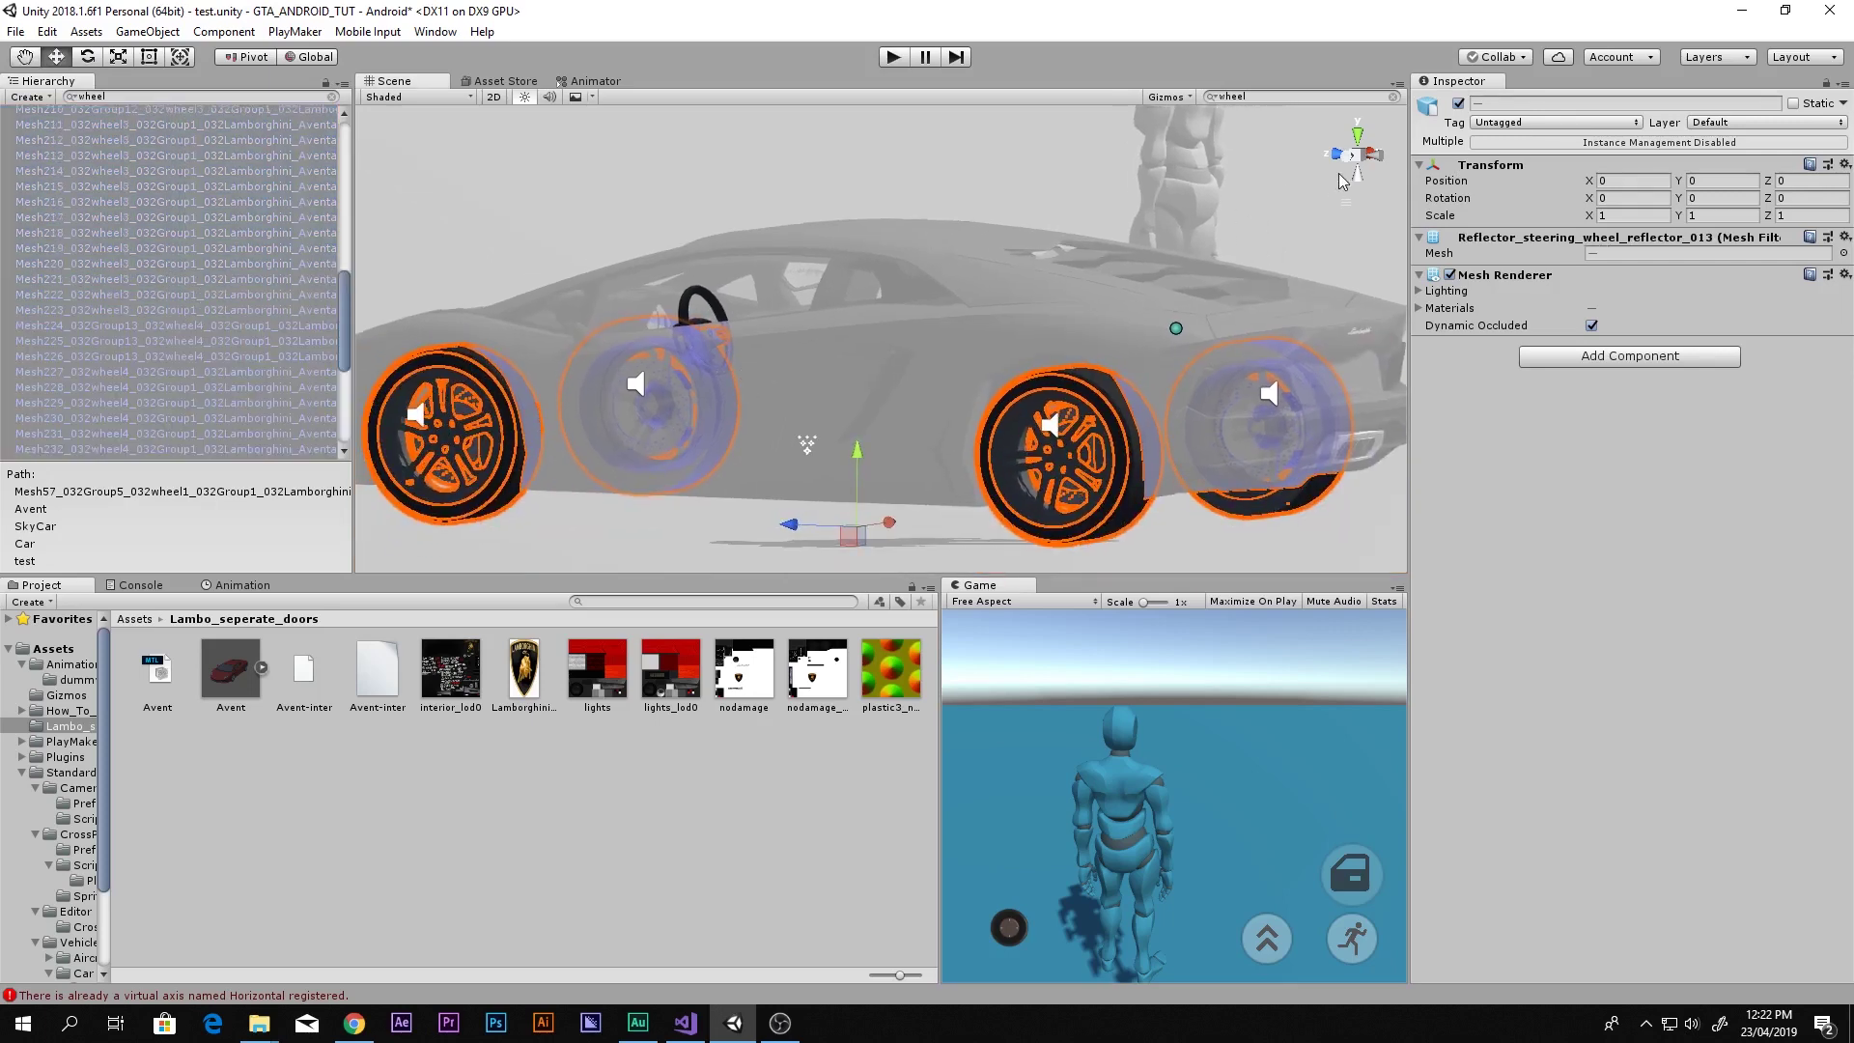
left_click(1458, 103)
left_click(1458, 103)
middle_click_drag(644, 320, 710, 311)
key("Delete")
key("Return")
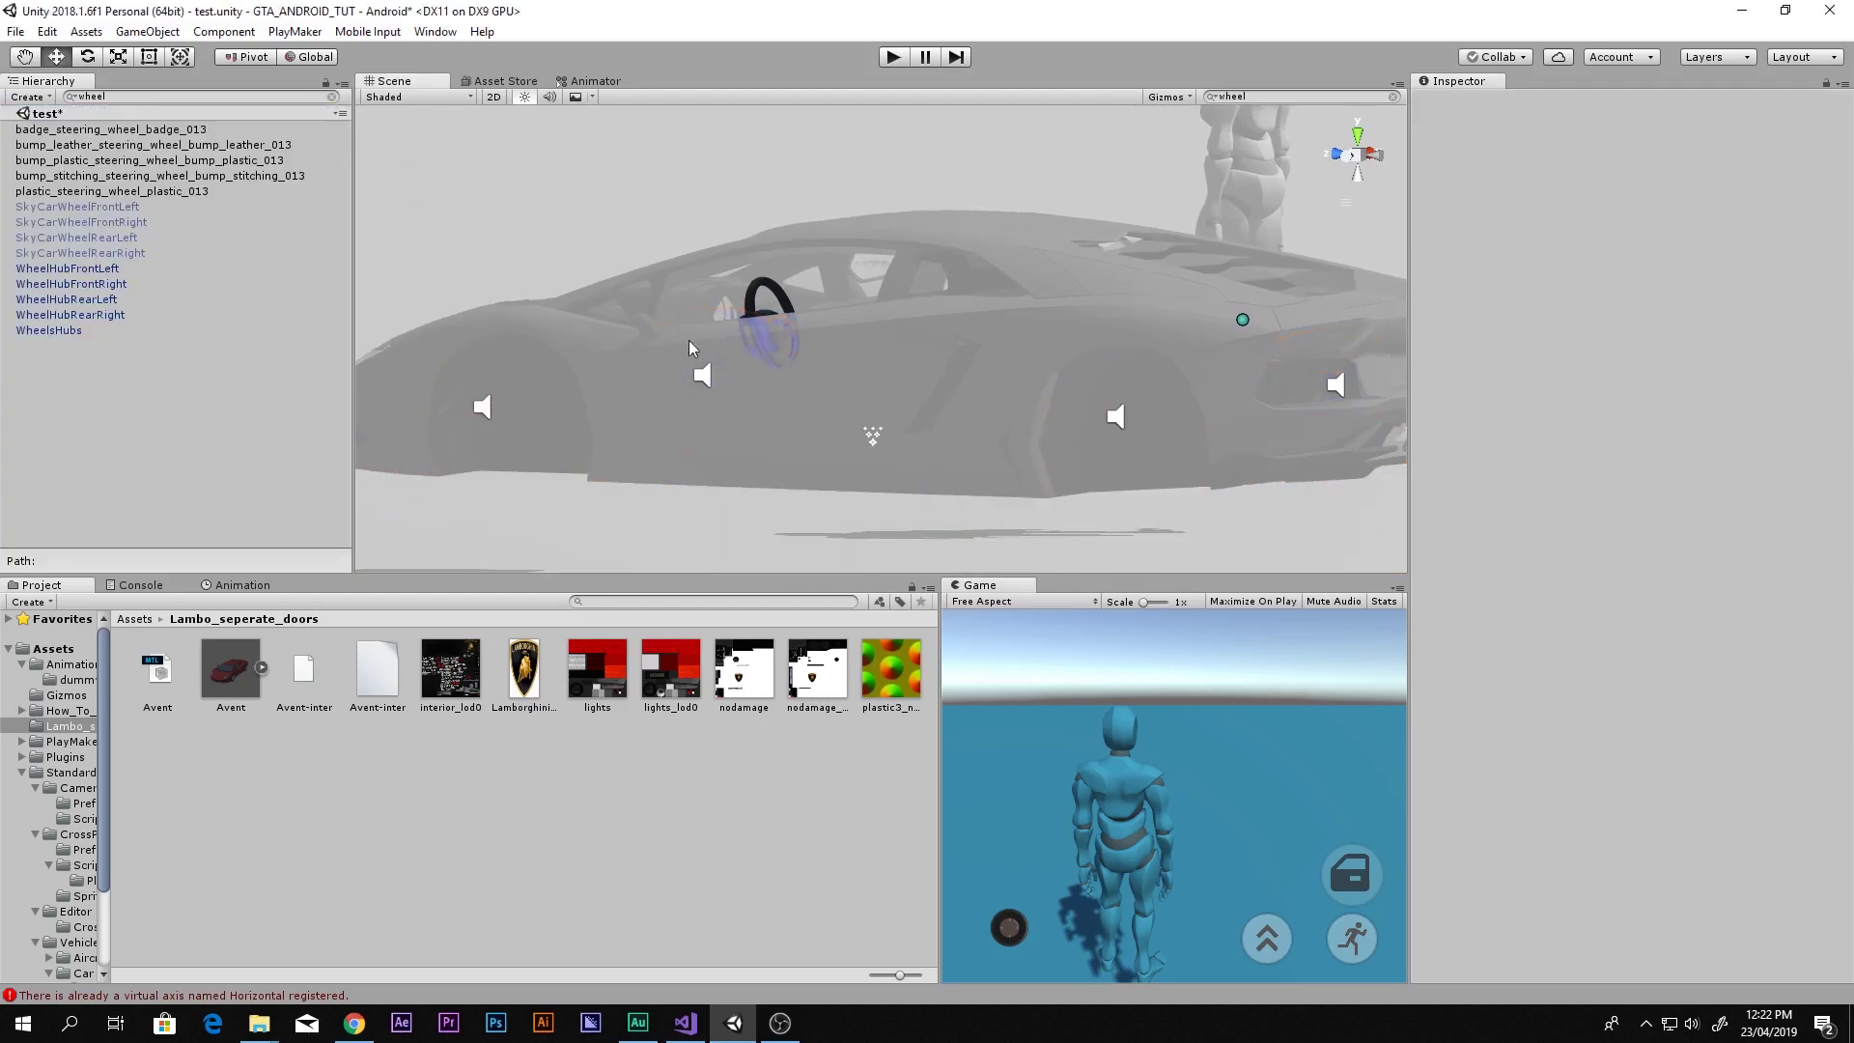
left_click(178, 97)
key("BackSpace")
left_click_drag(647, 371, 772, 348, "alt")
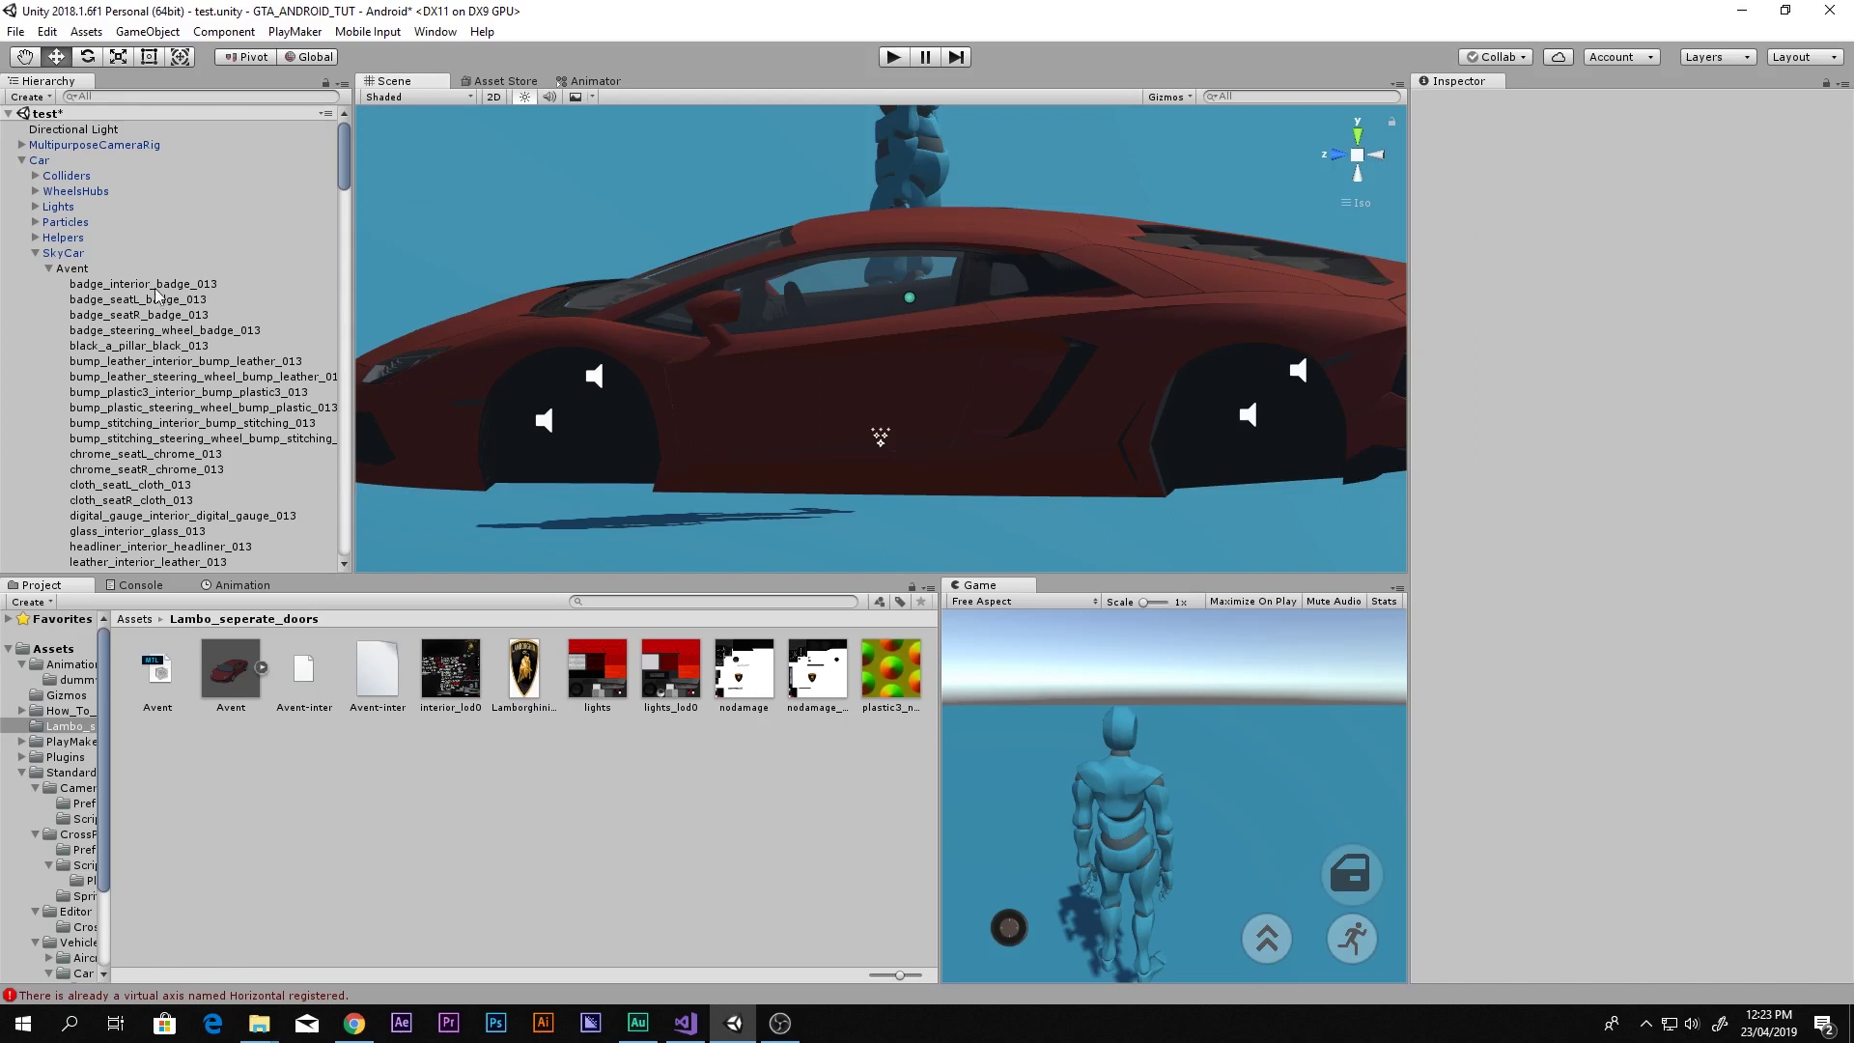
Make the four SkyCarWheel objects active so they fill the Lamborghini's arches
left_click(49, 269)
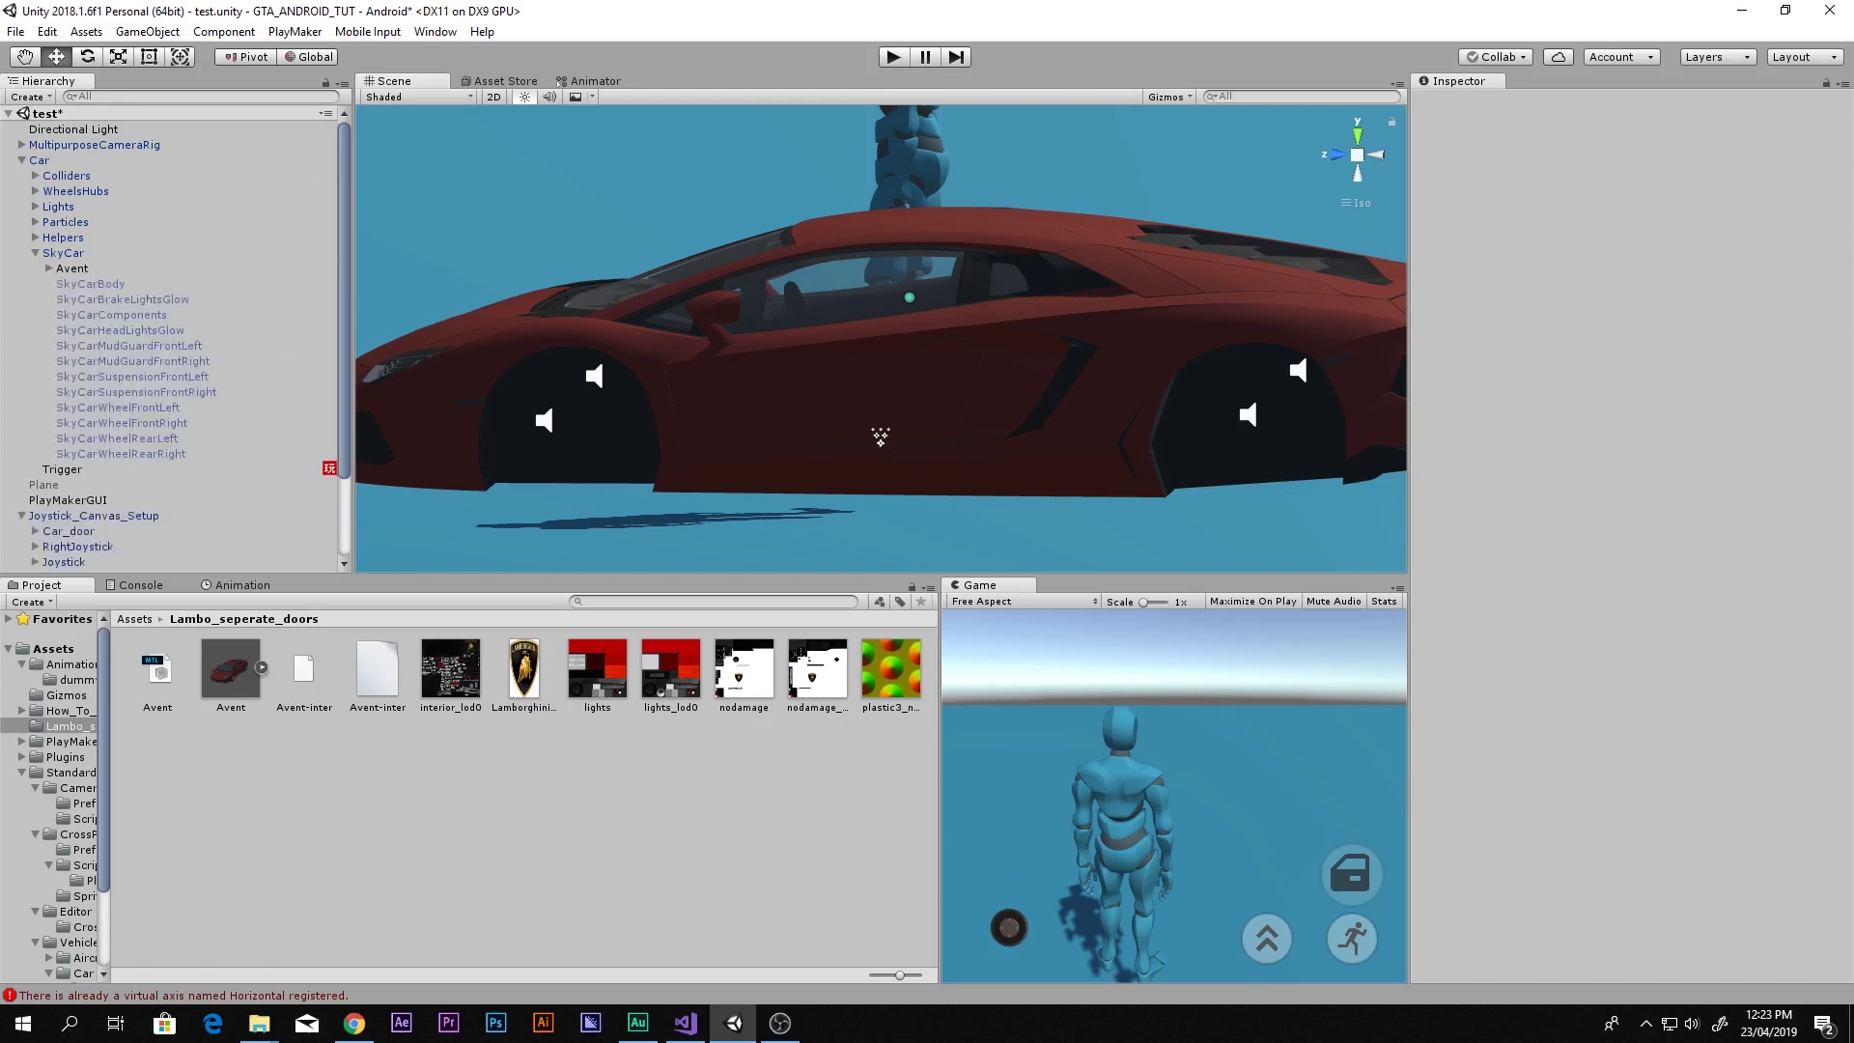
left_click(140, 454)
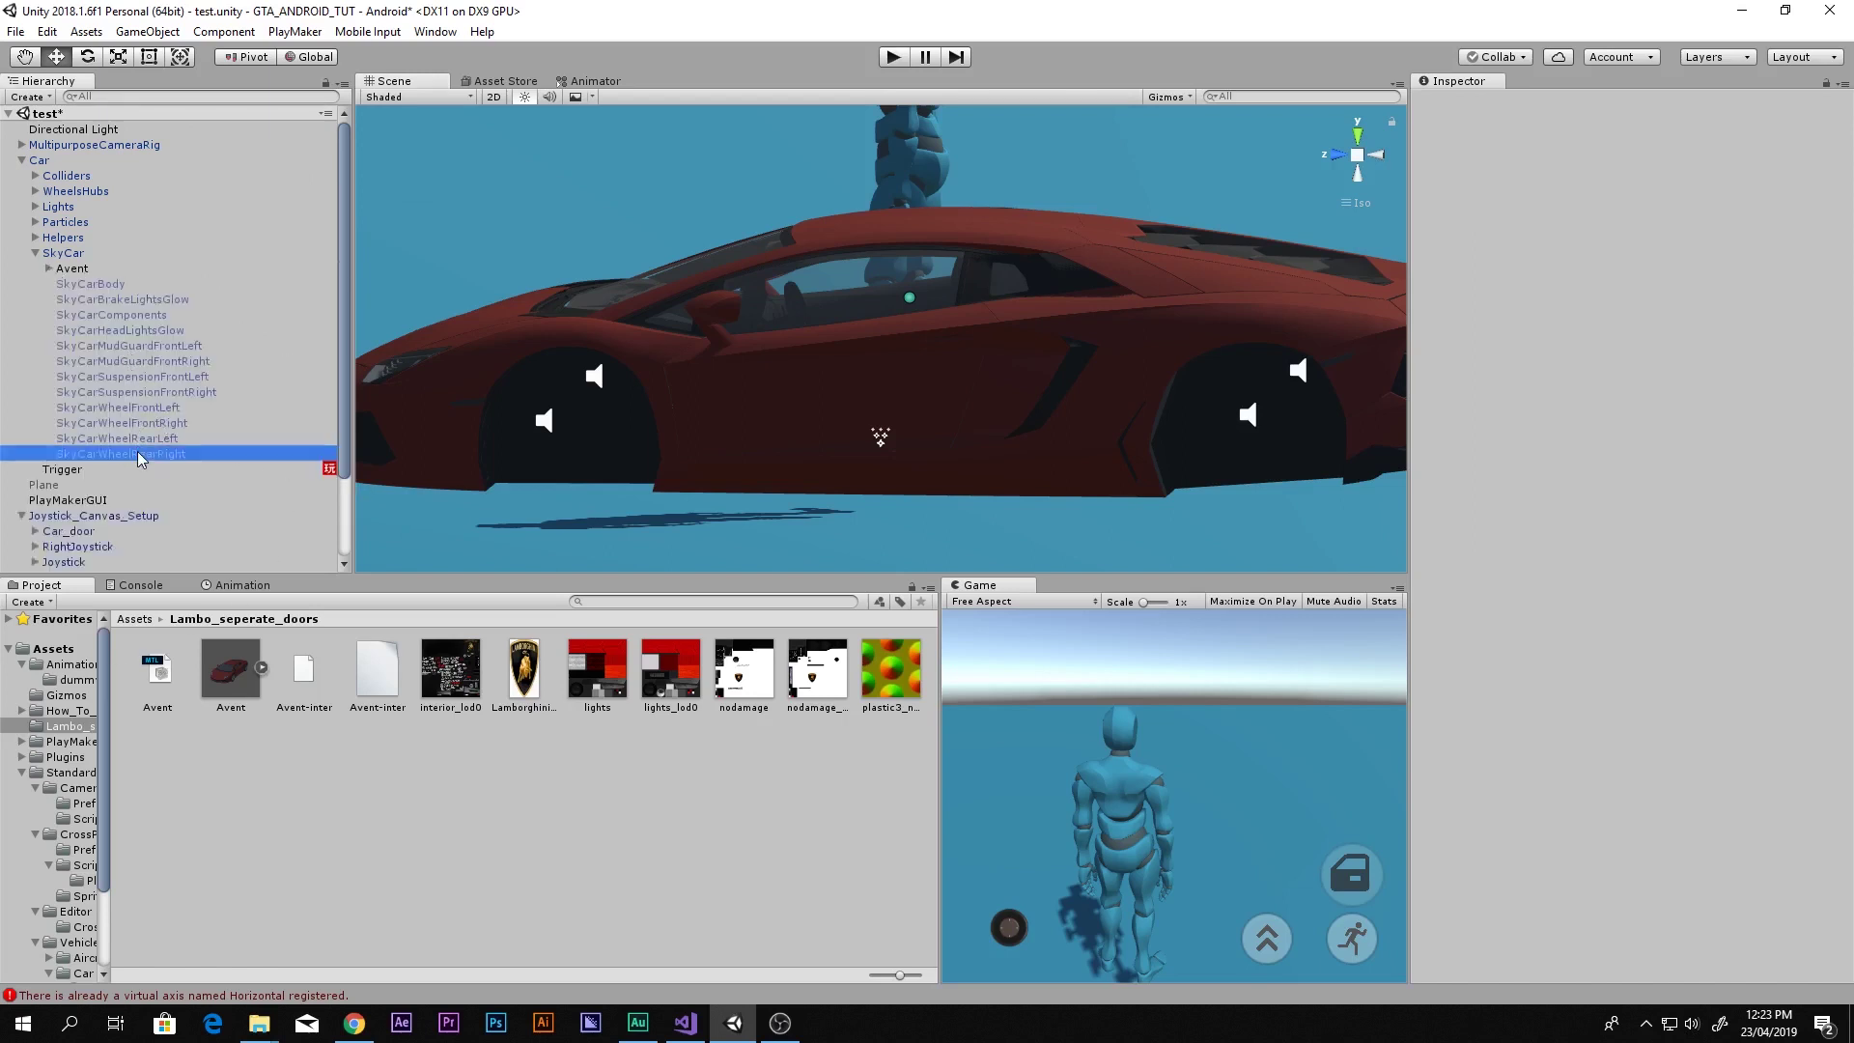
left_click(157, 409, "shift")
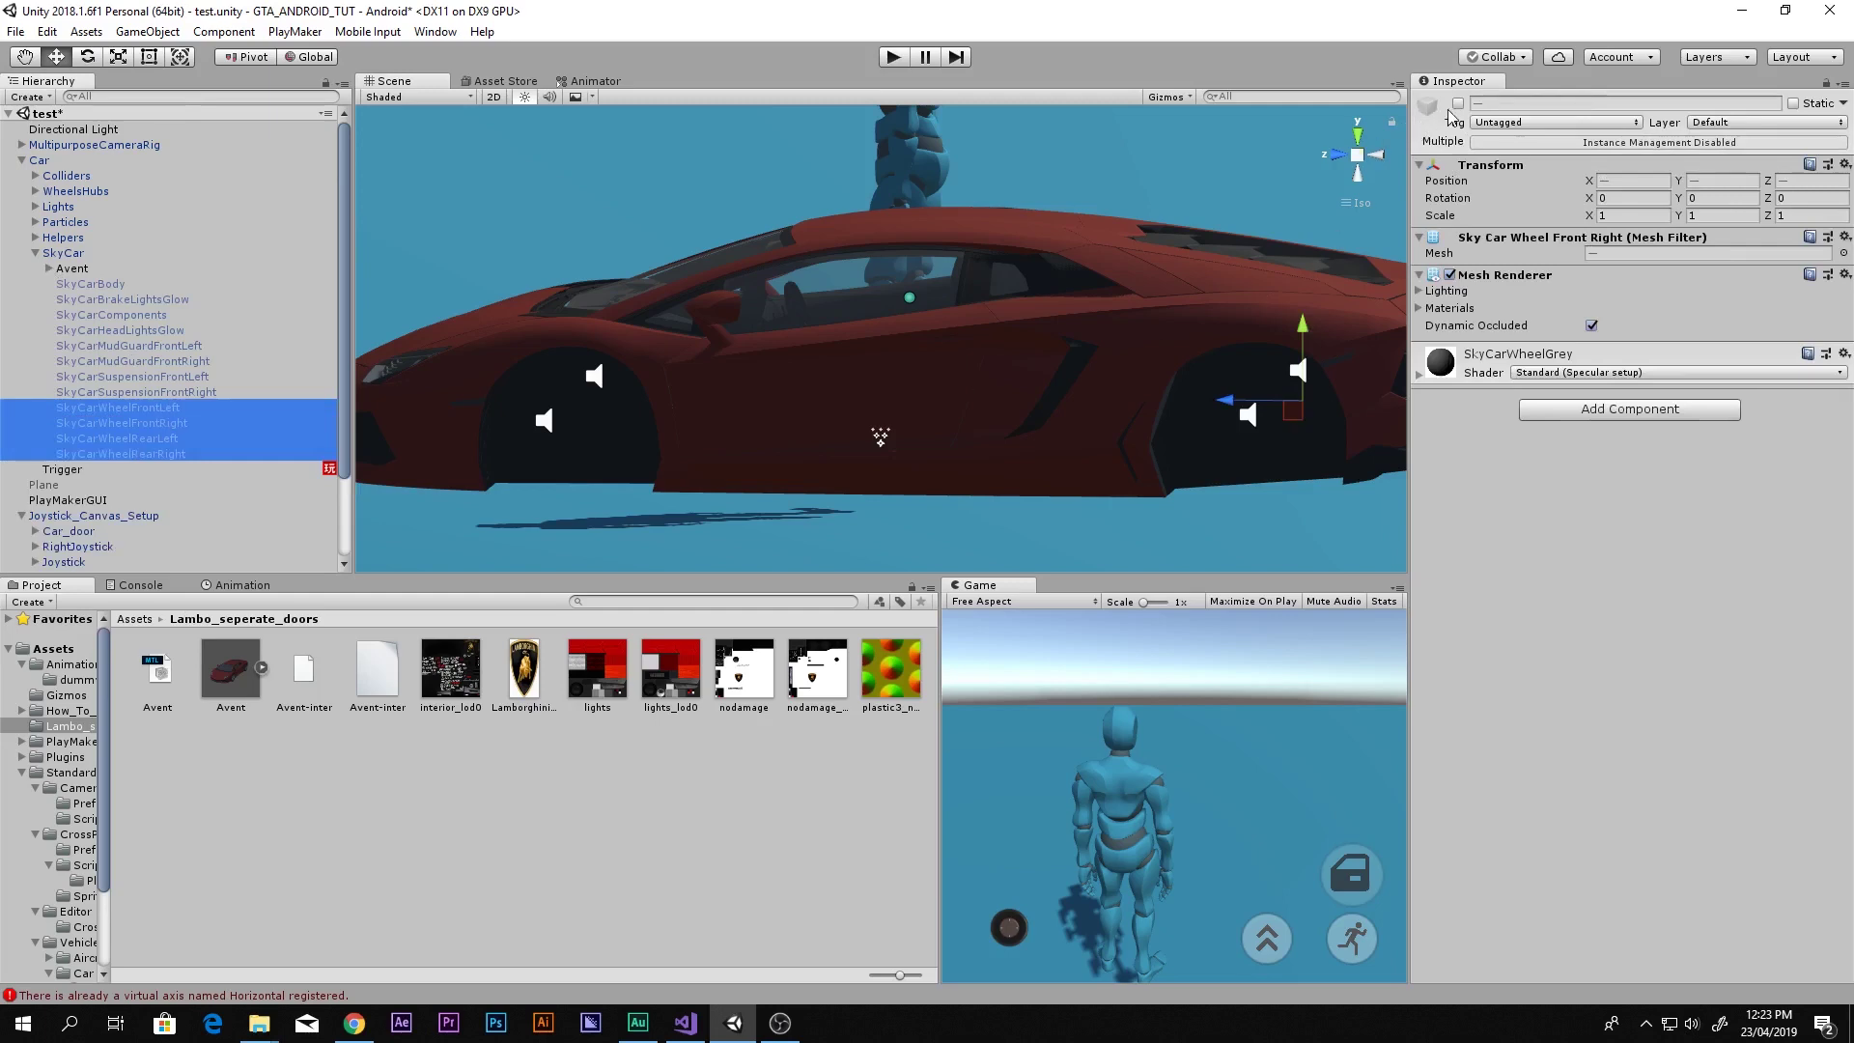
left_click(1458, 104)
mouse_move(807, 417)
right_mouse_down()
mouse_move(650, 353)
mouse_move(832, 397)
right_mouse_up()
Delete SkyCarBody through SkyCarSuspensionFrontRight, confirming the prefab warning, and play the scene
left_click(186, 390)
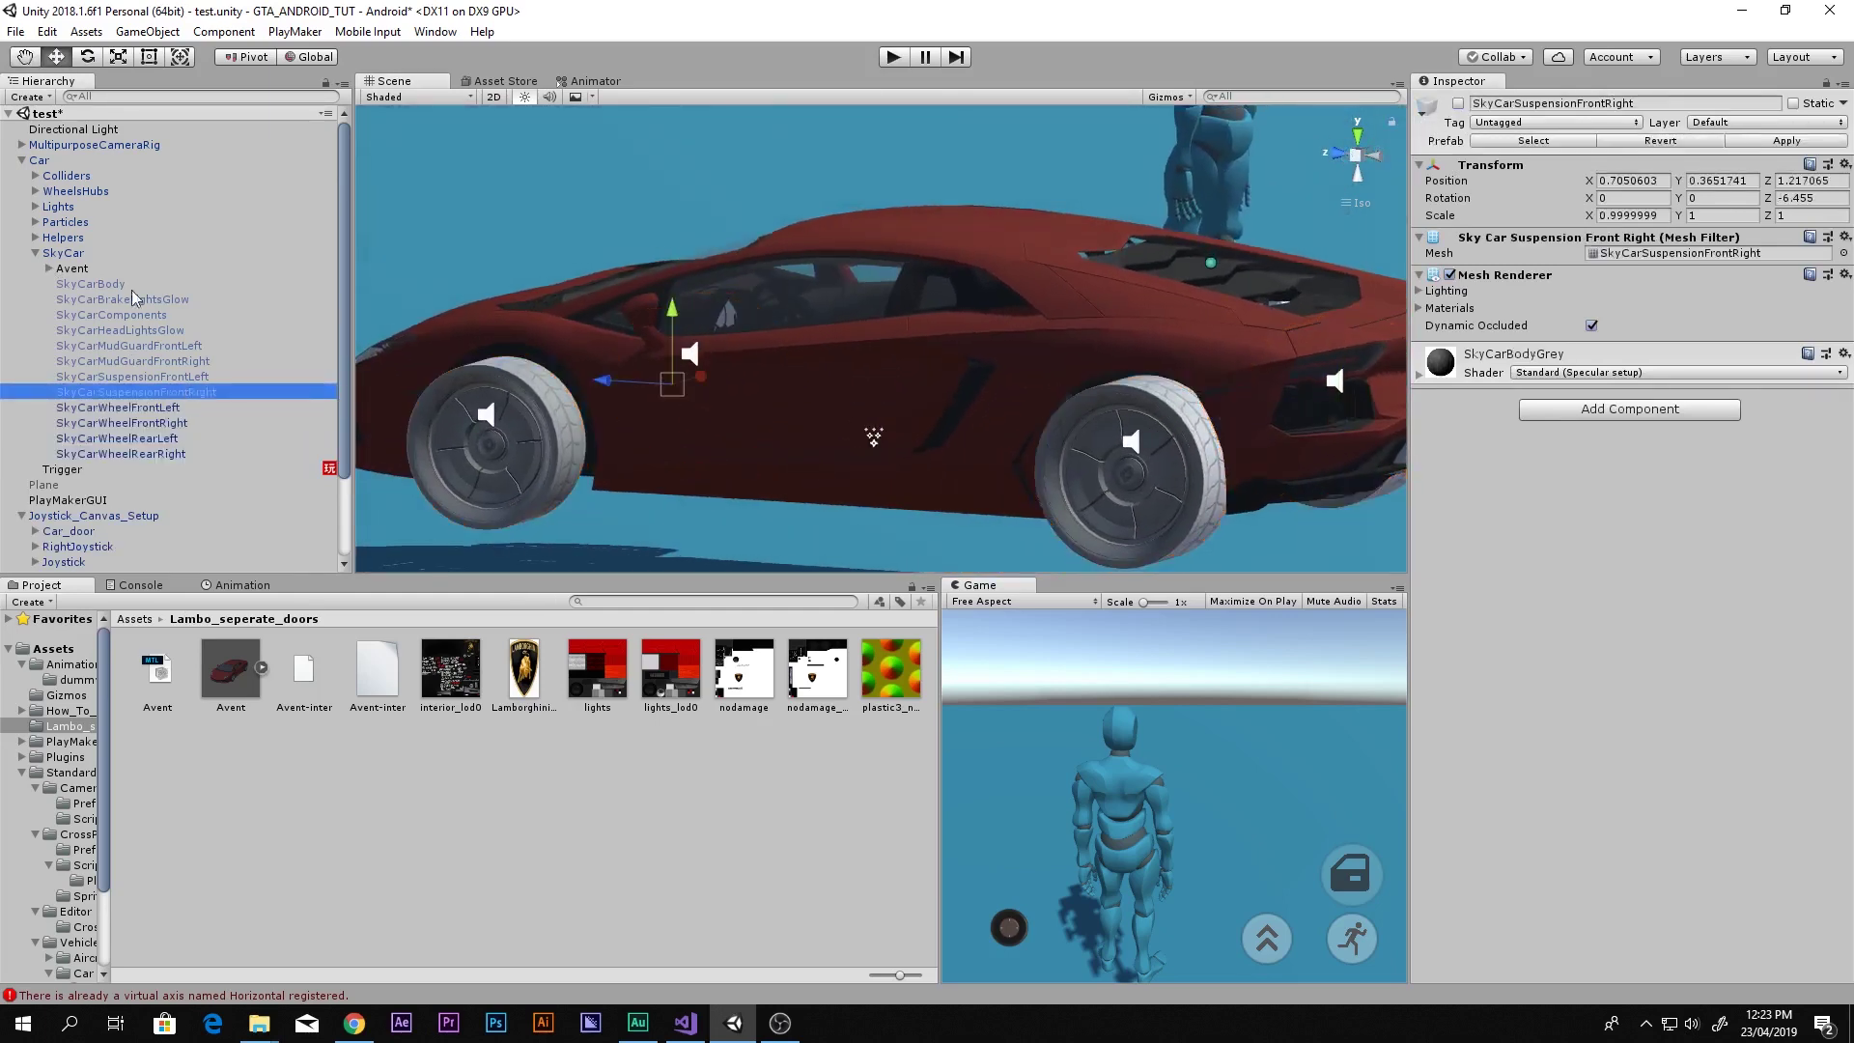
left_click(116, 286, "shift")
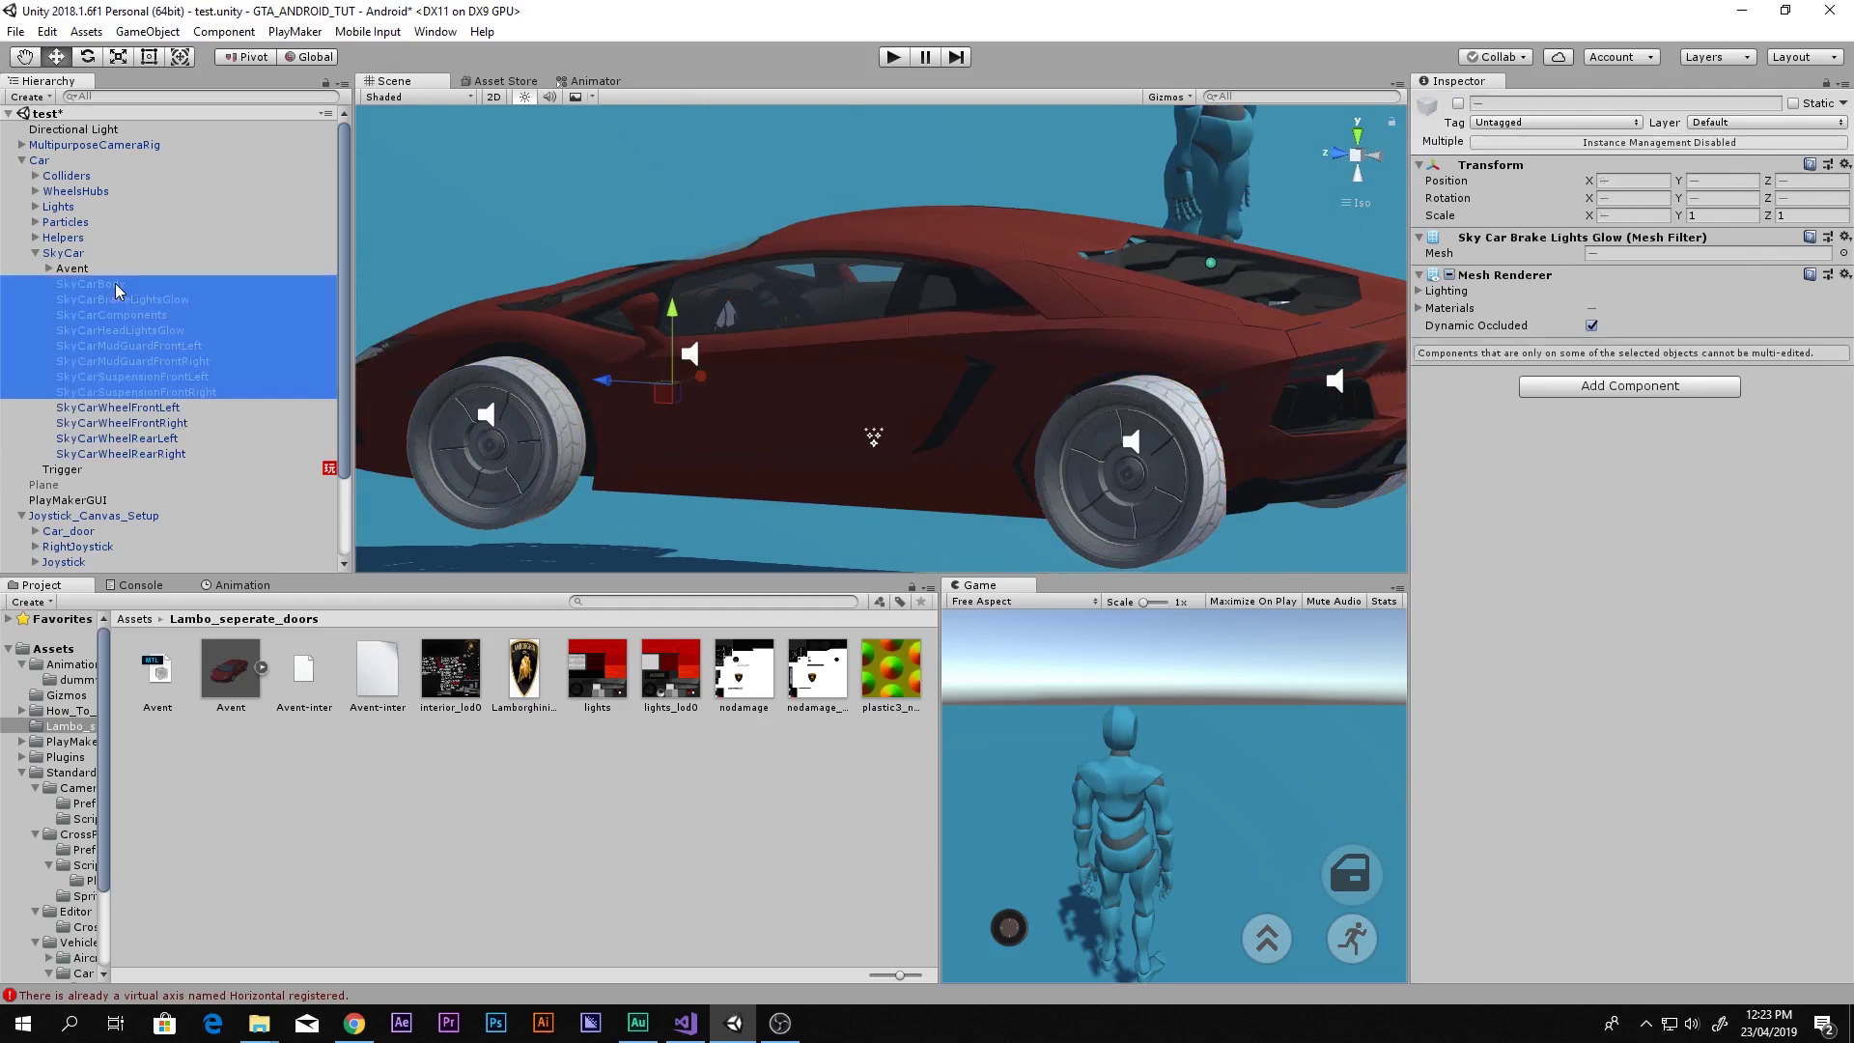
key("Delete")
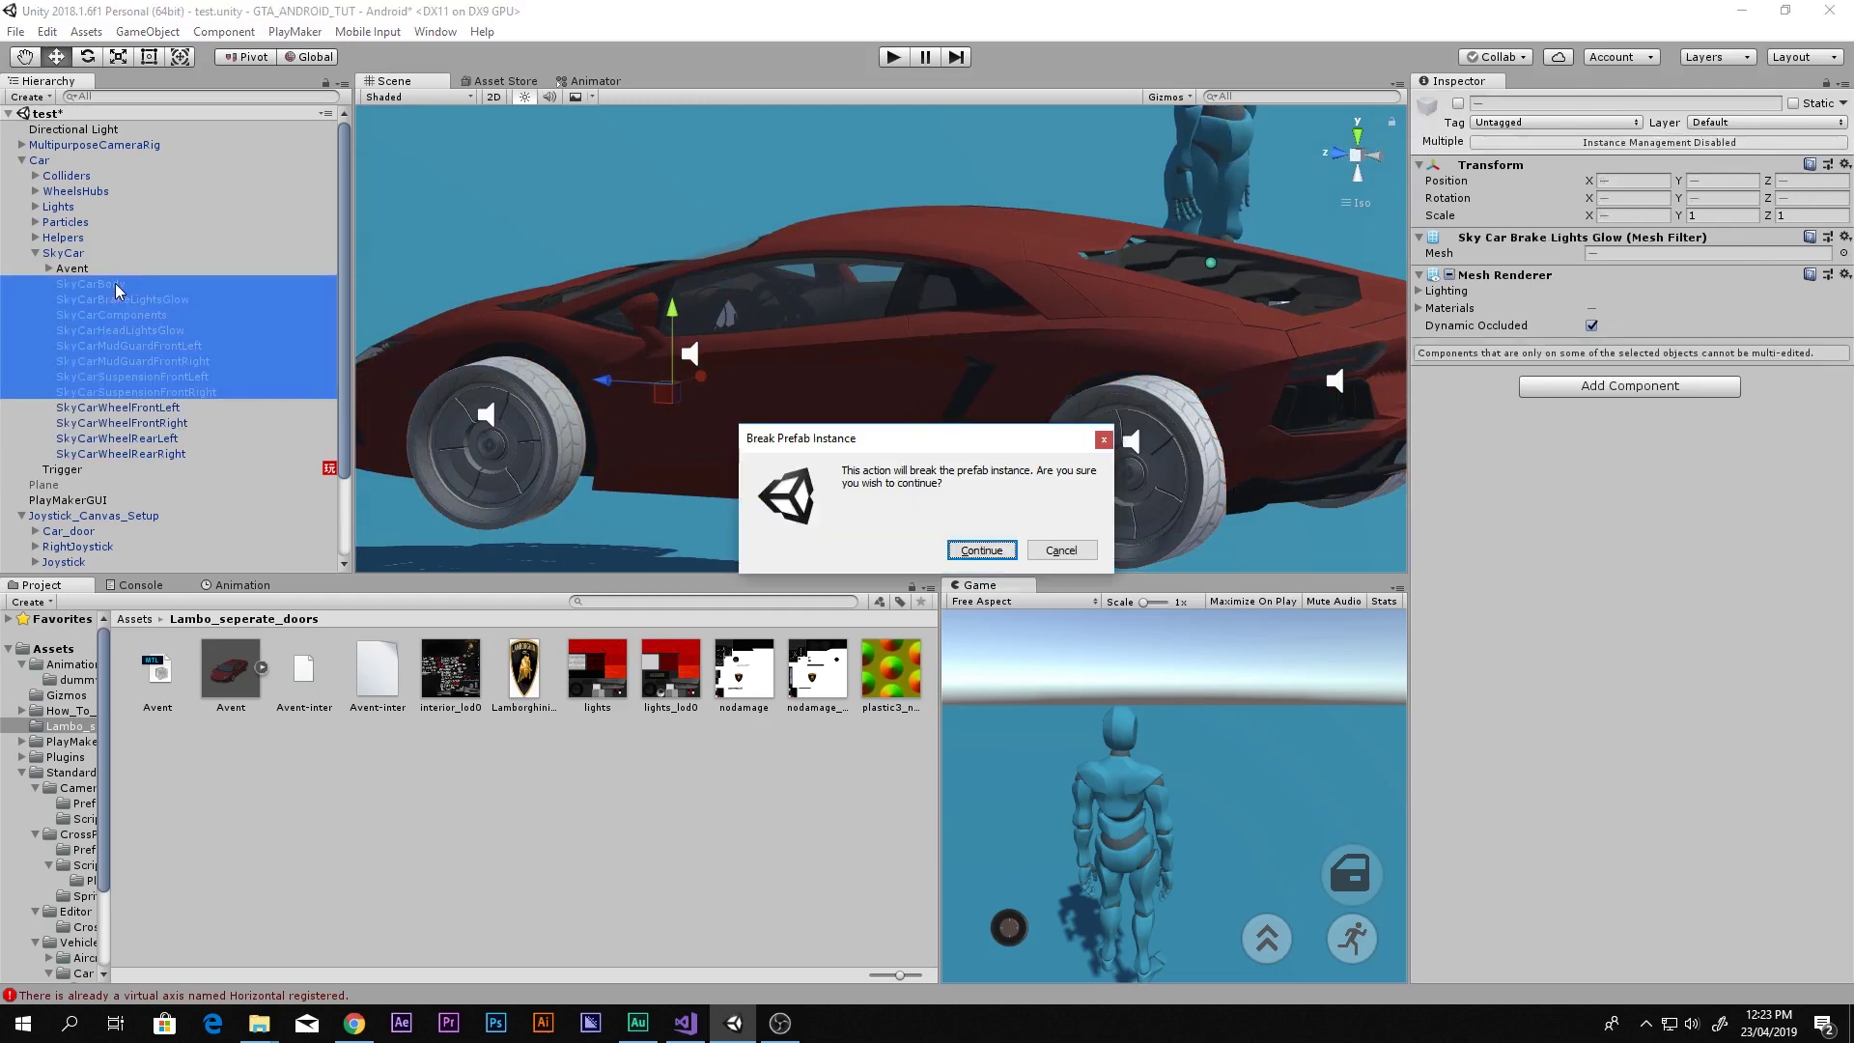
key("Return")
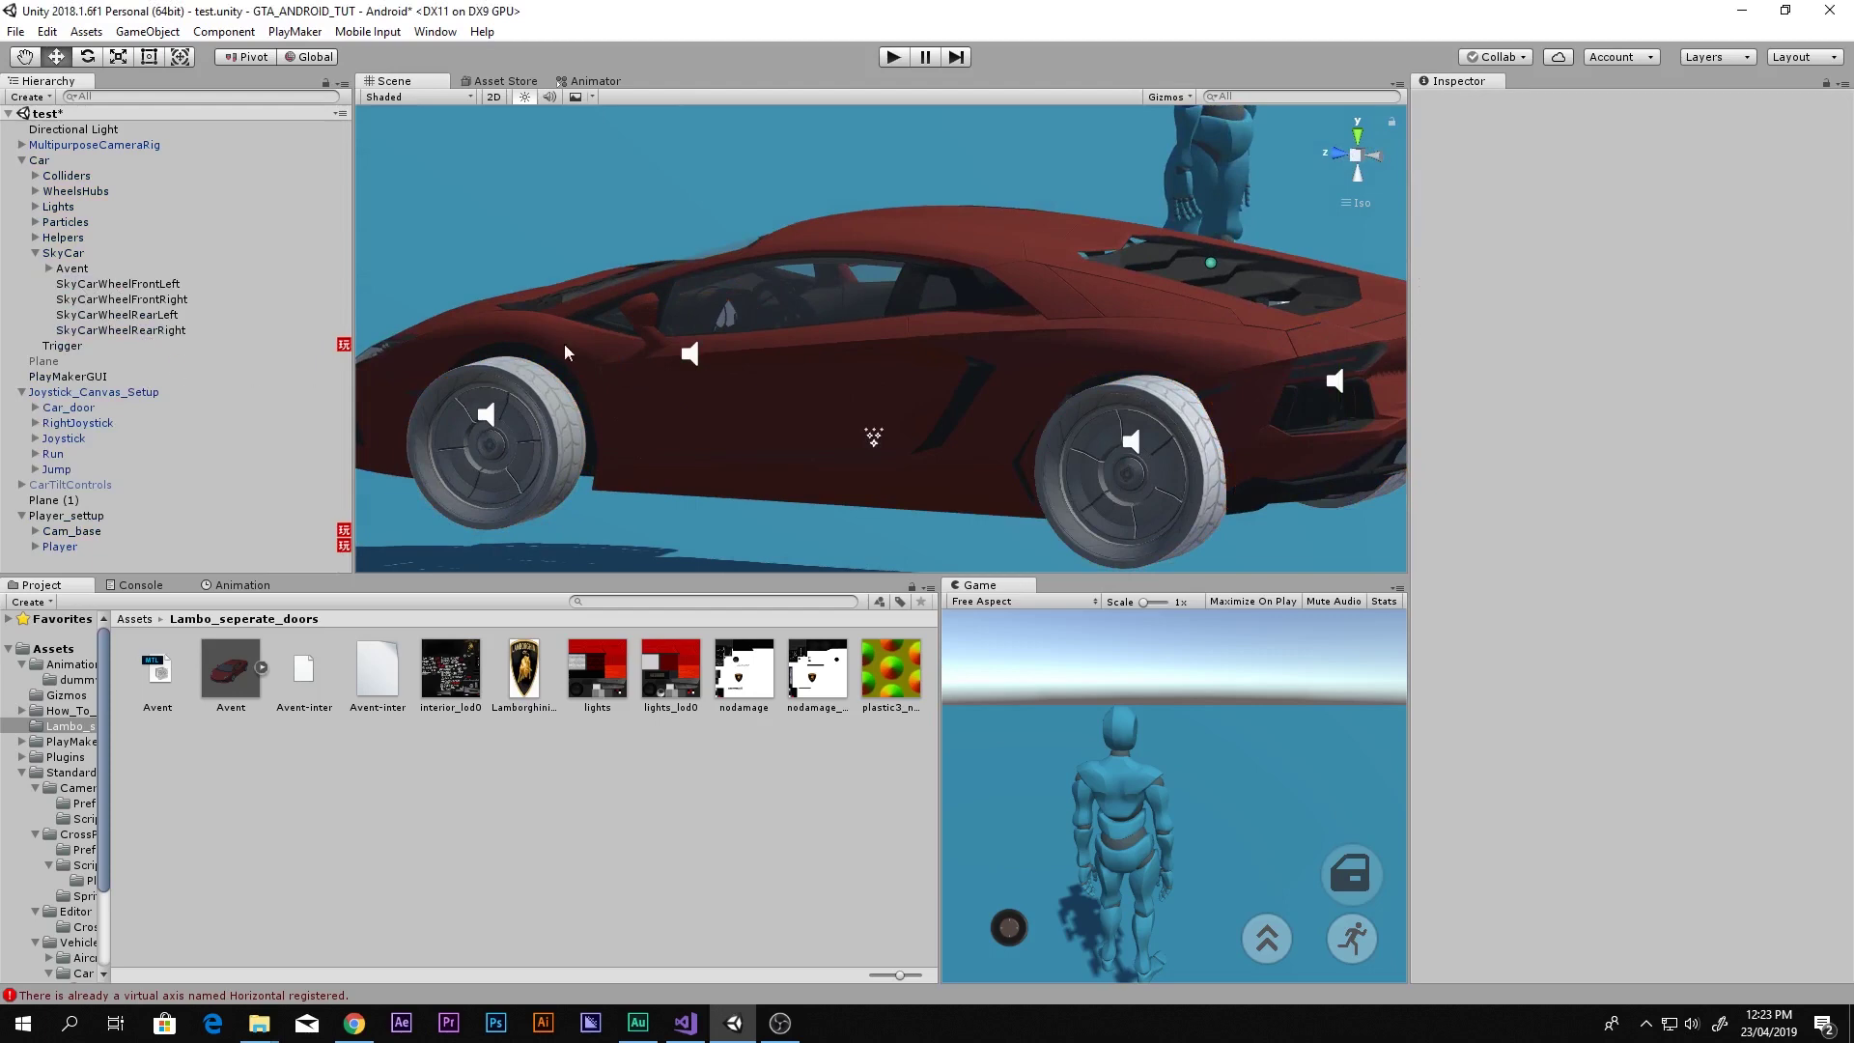
left_click(893, 57)
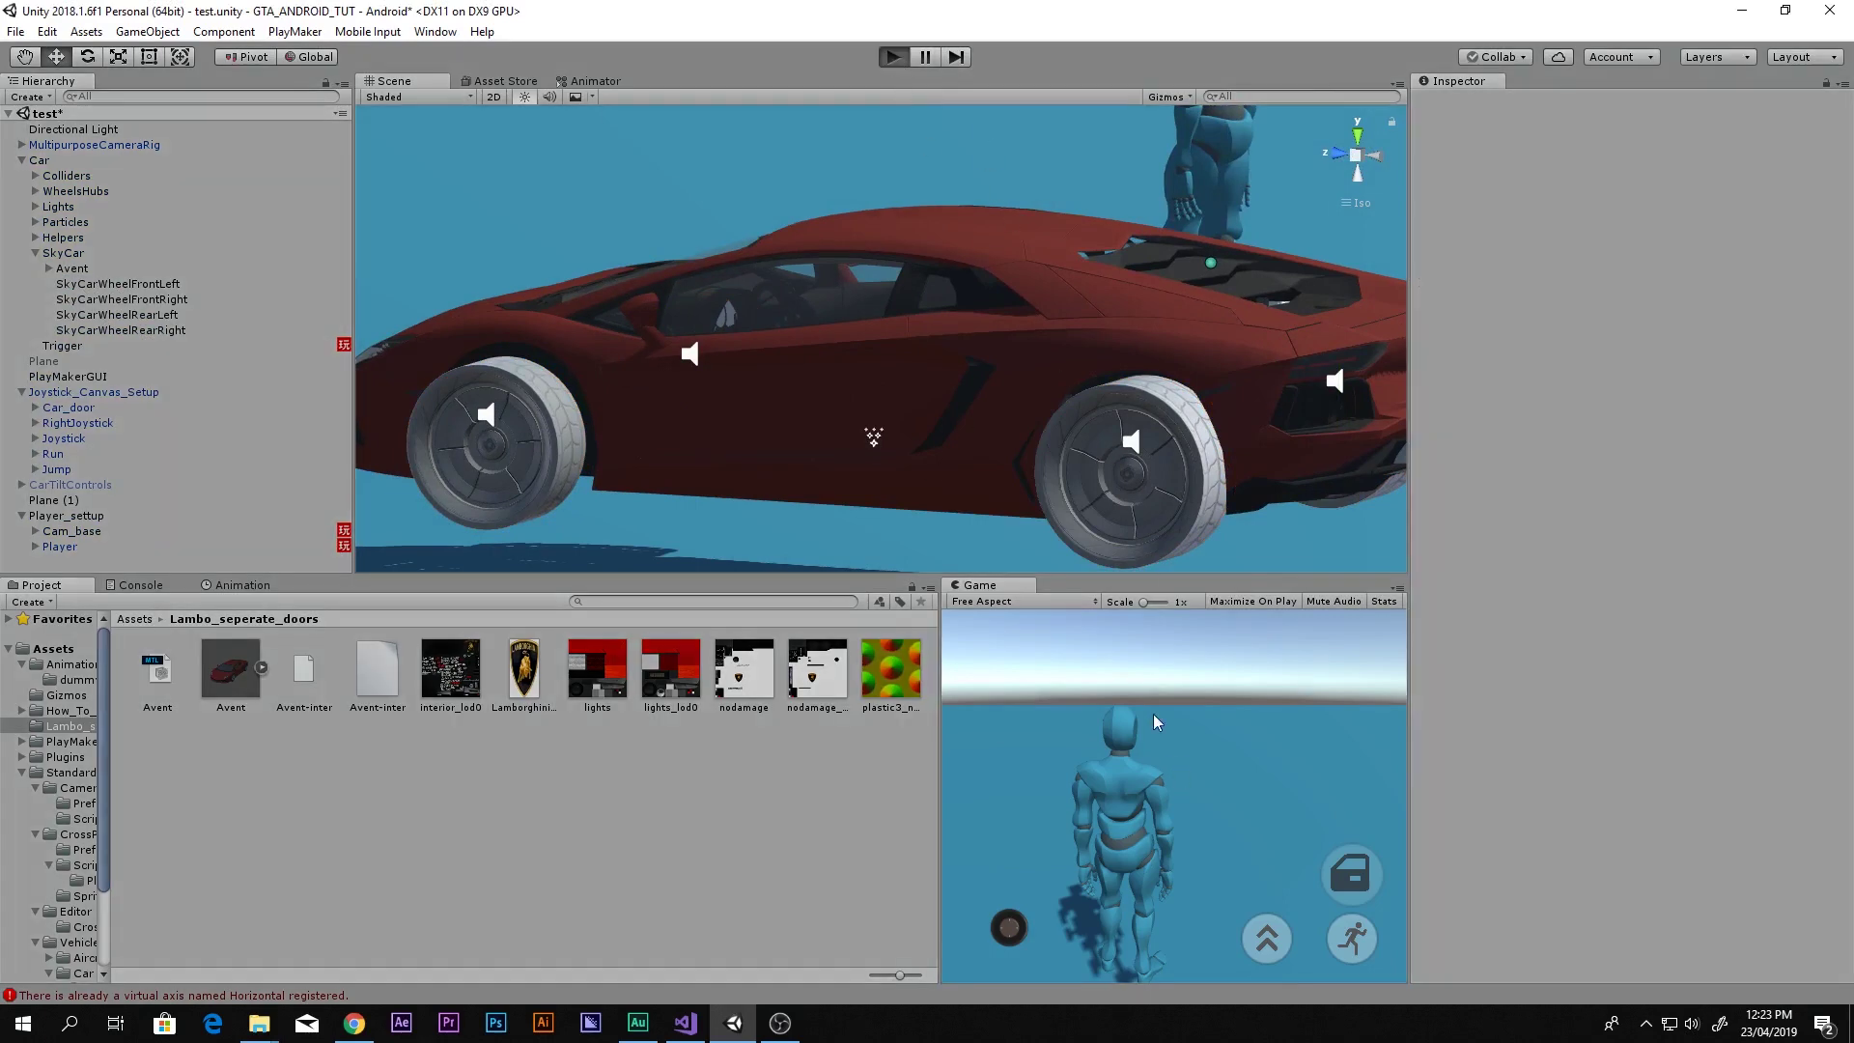
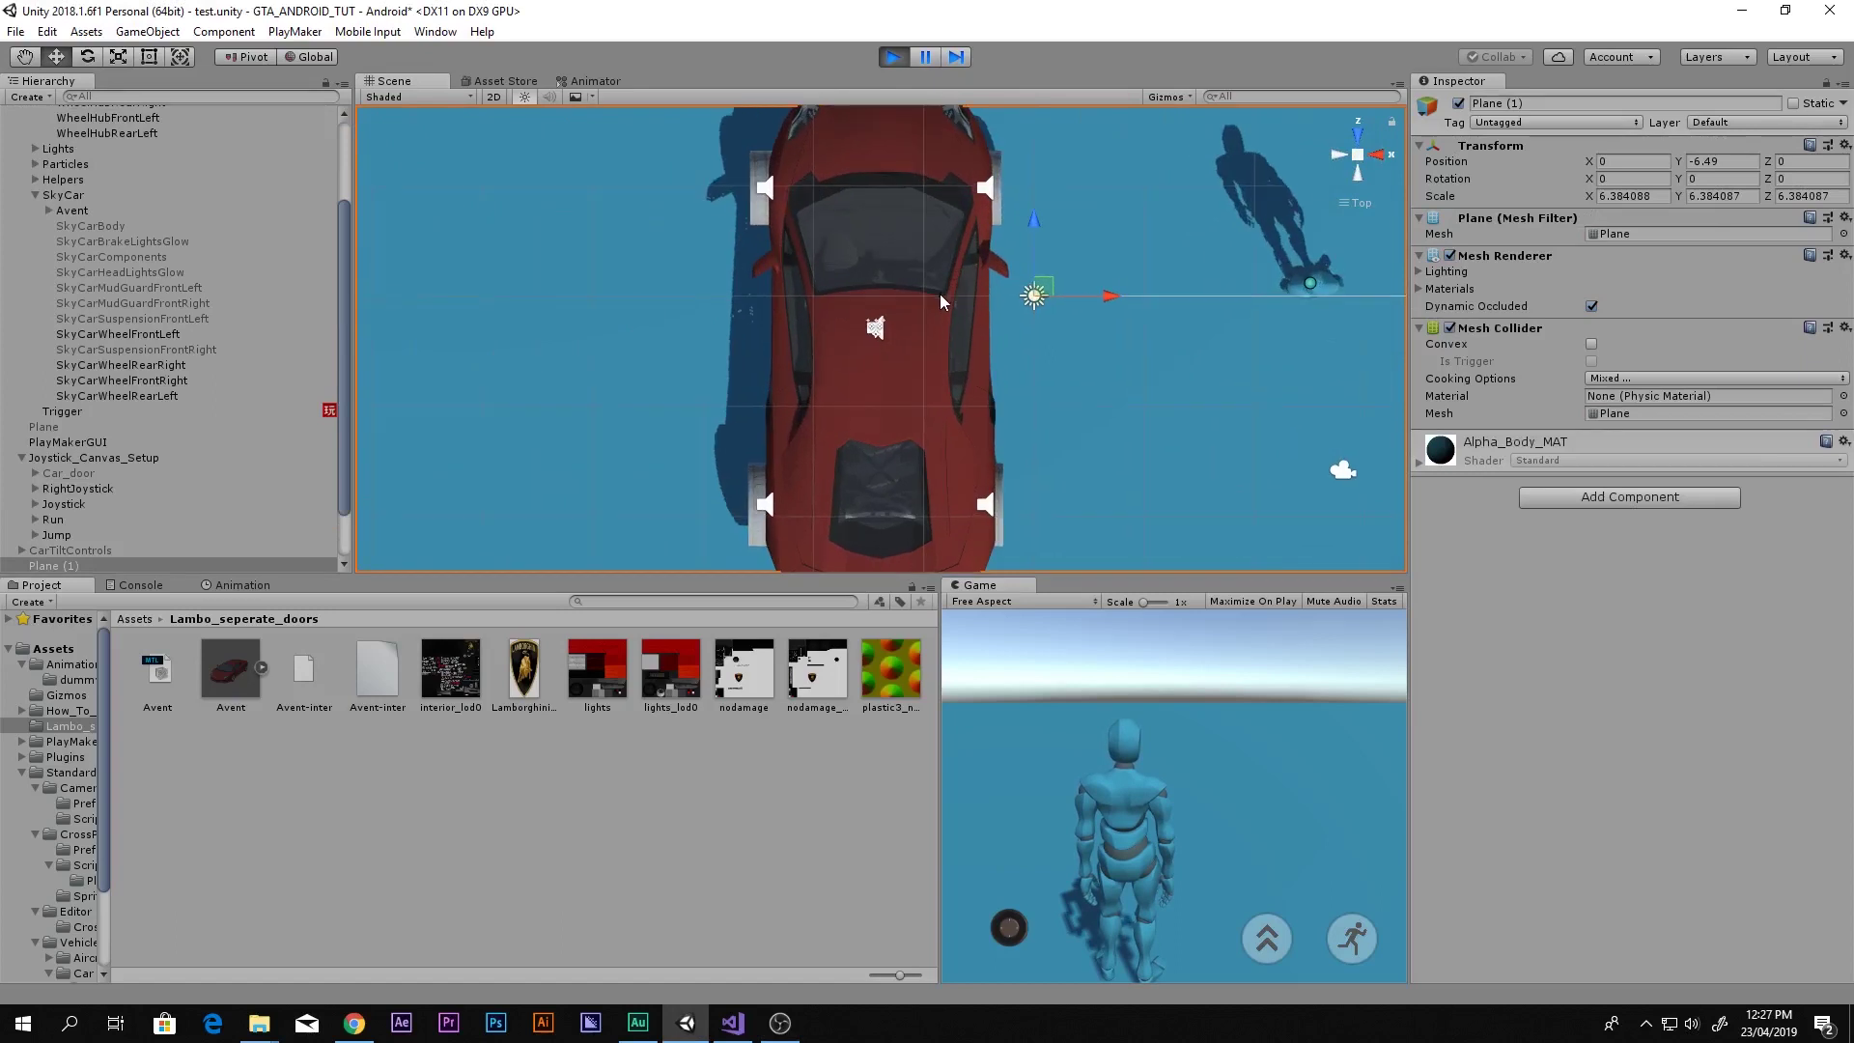
Stop Play mode and shift the two right-hand SkyCar wheels inward along X
left_click(883, 58)
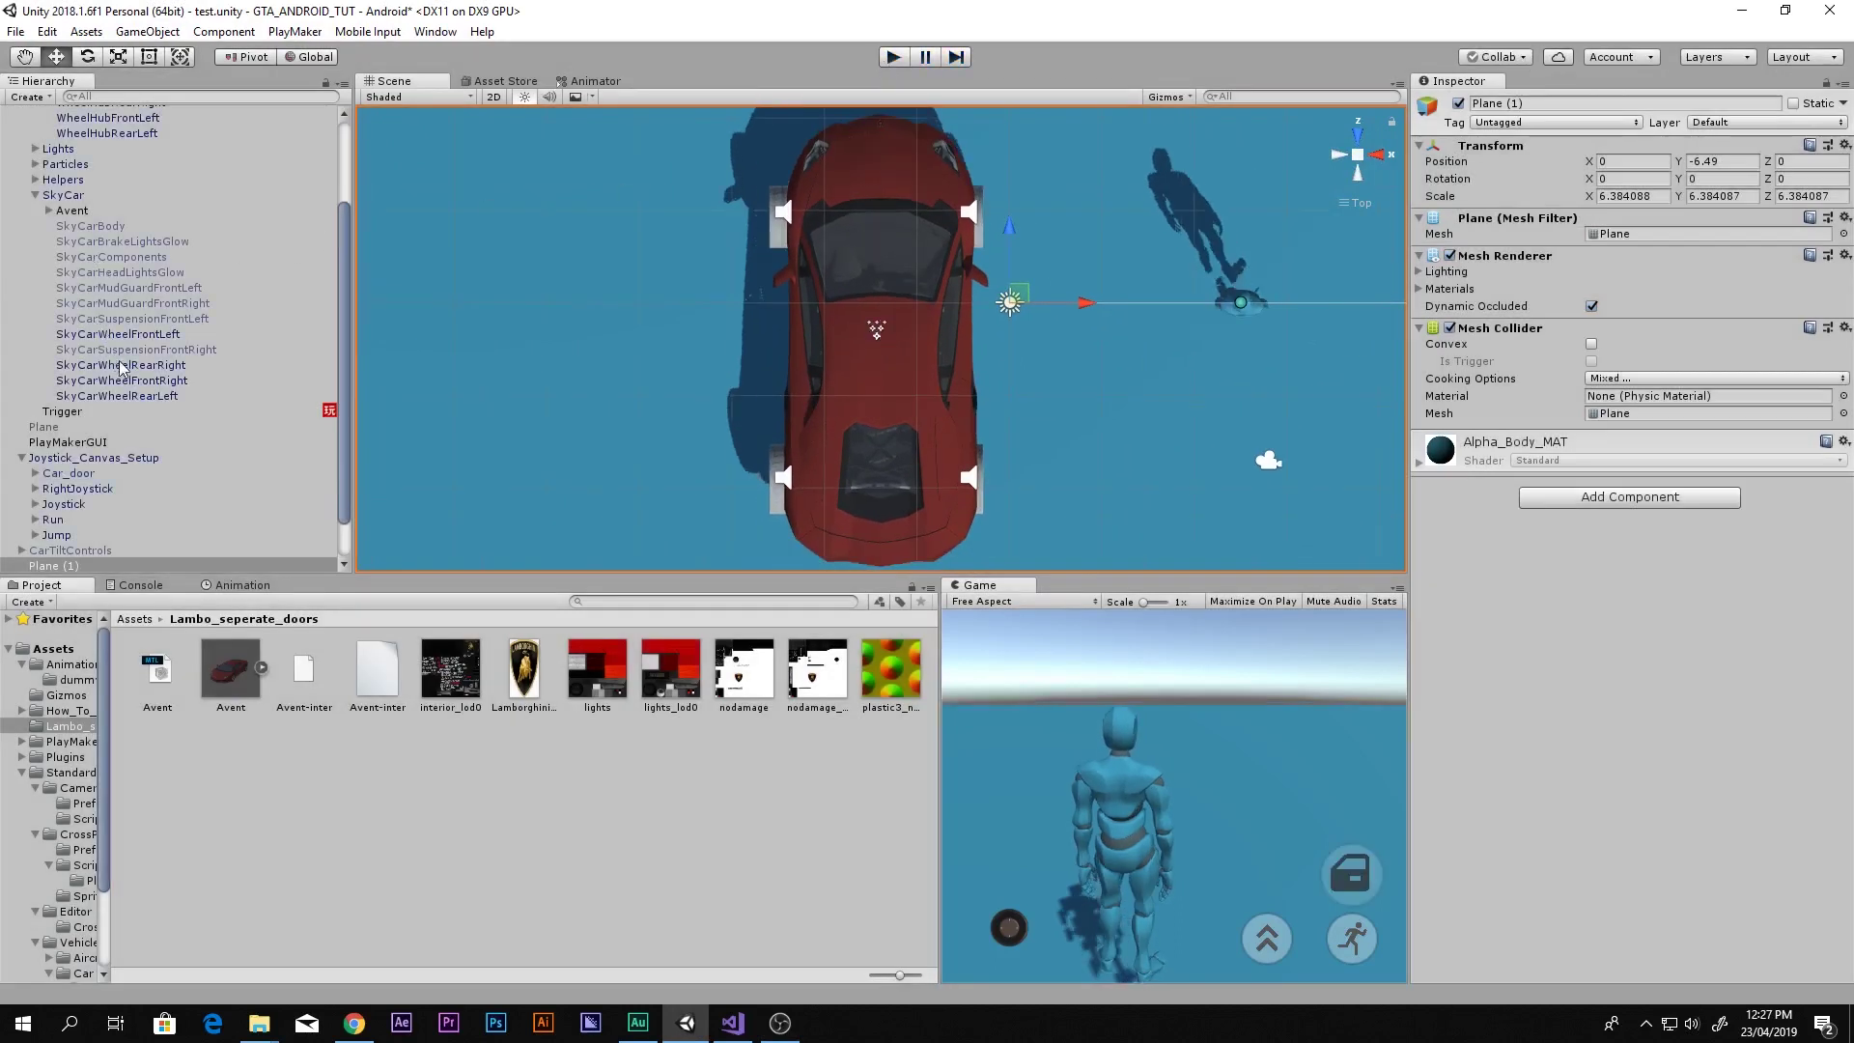
left_click_drag(122, 331, 124, 357)
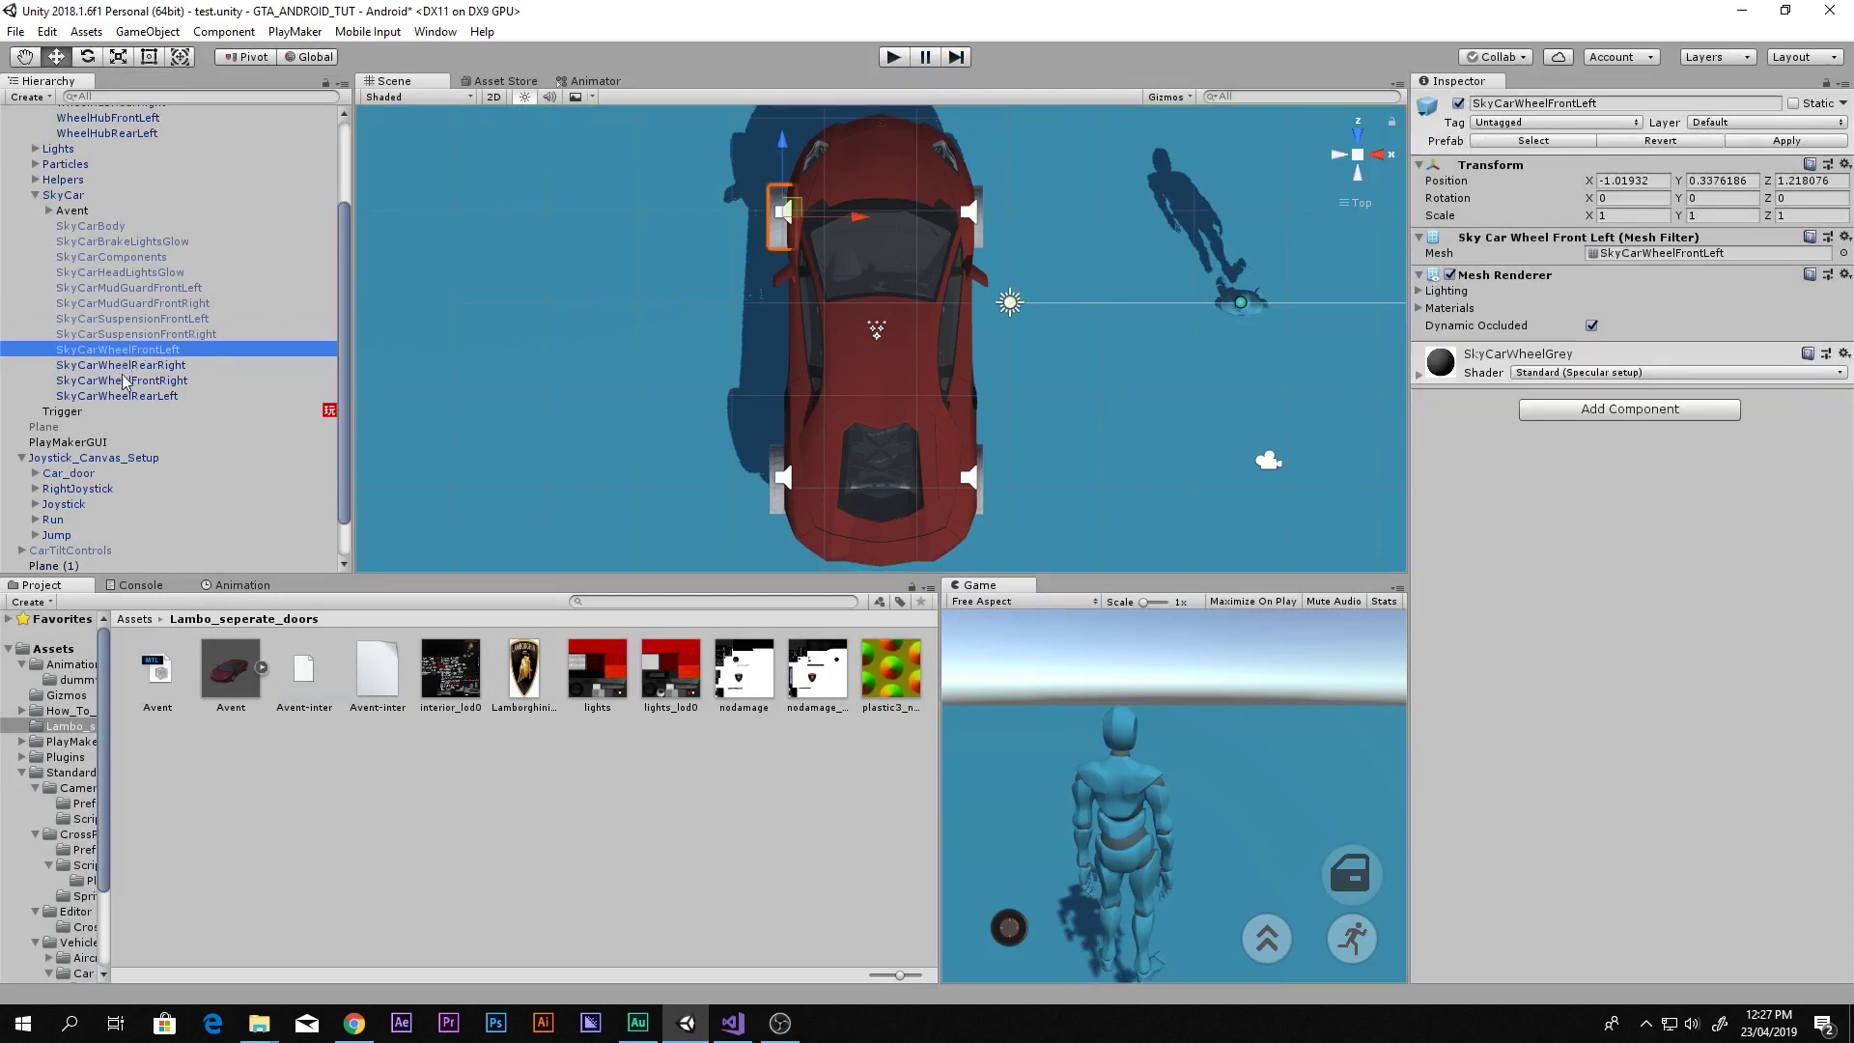
left_click(132, 365)
left_click(133, 349)
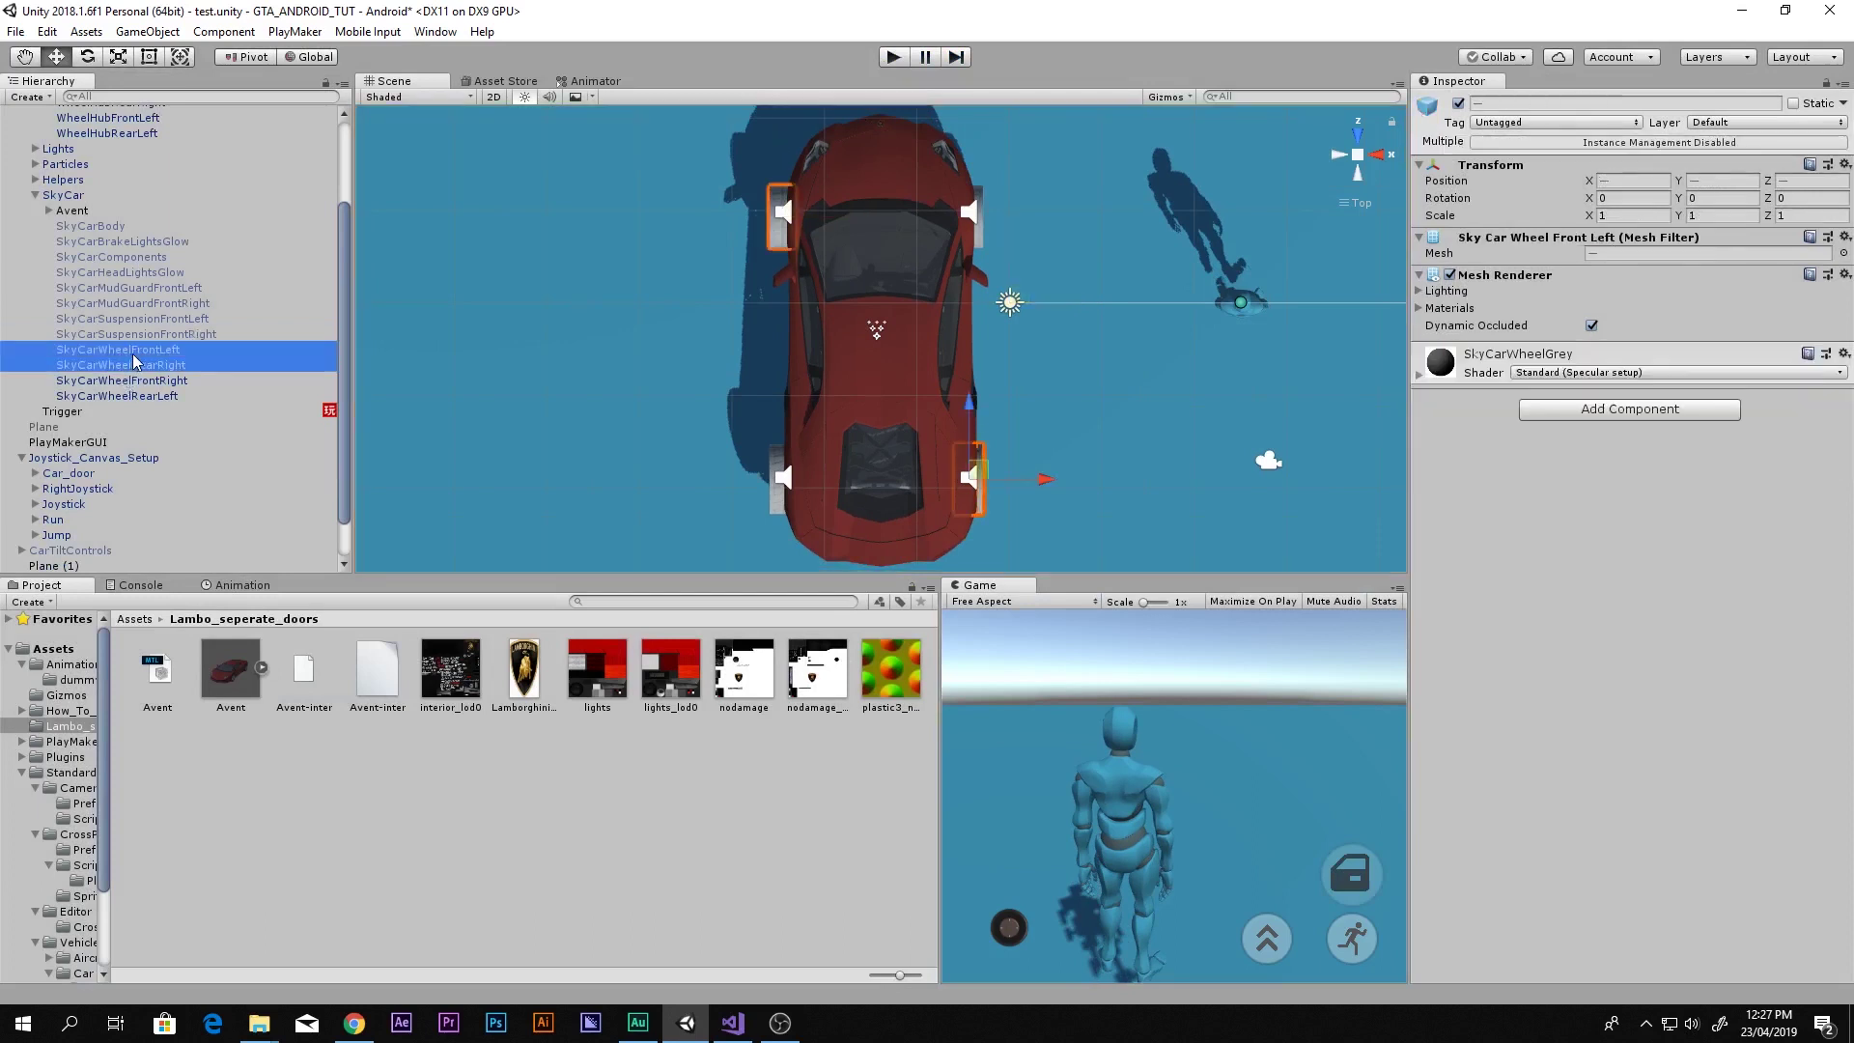
left_click(145, 380, "shift")
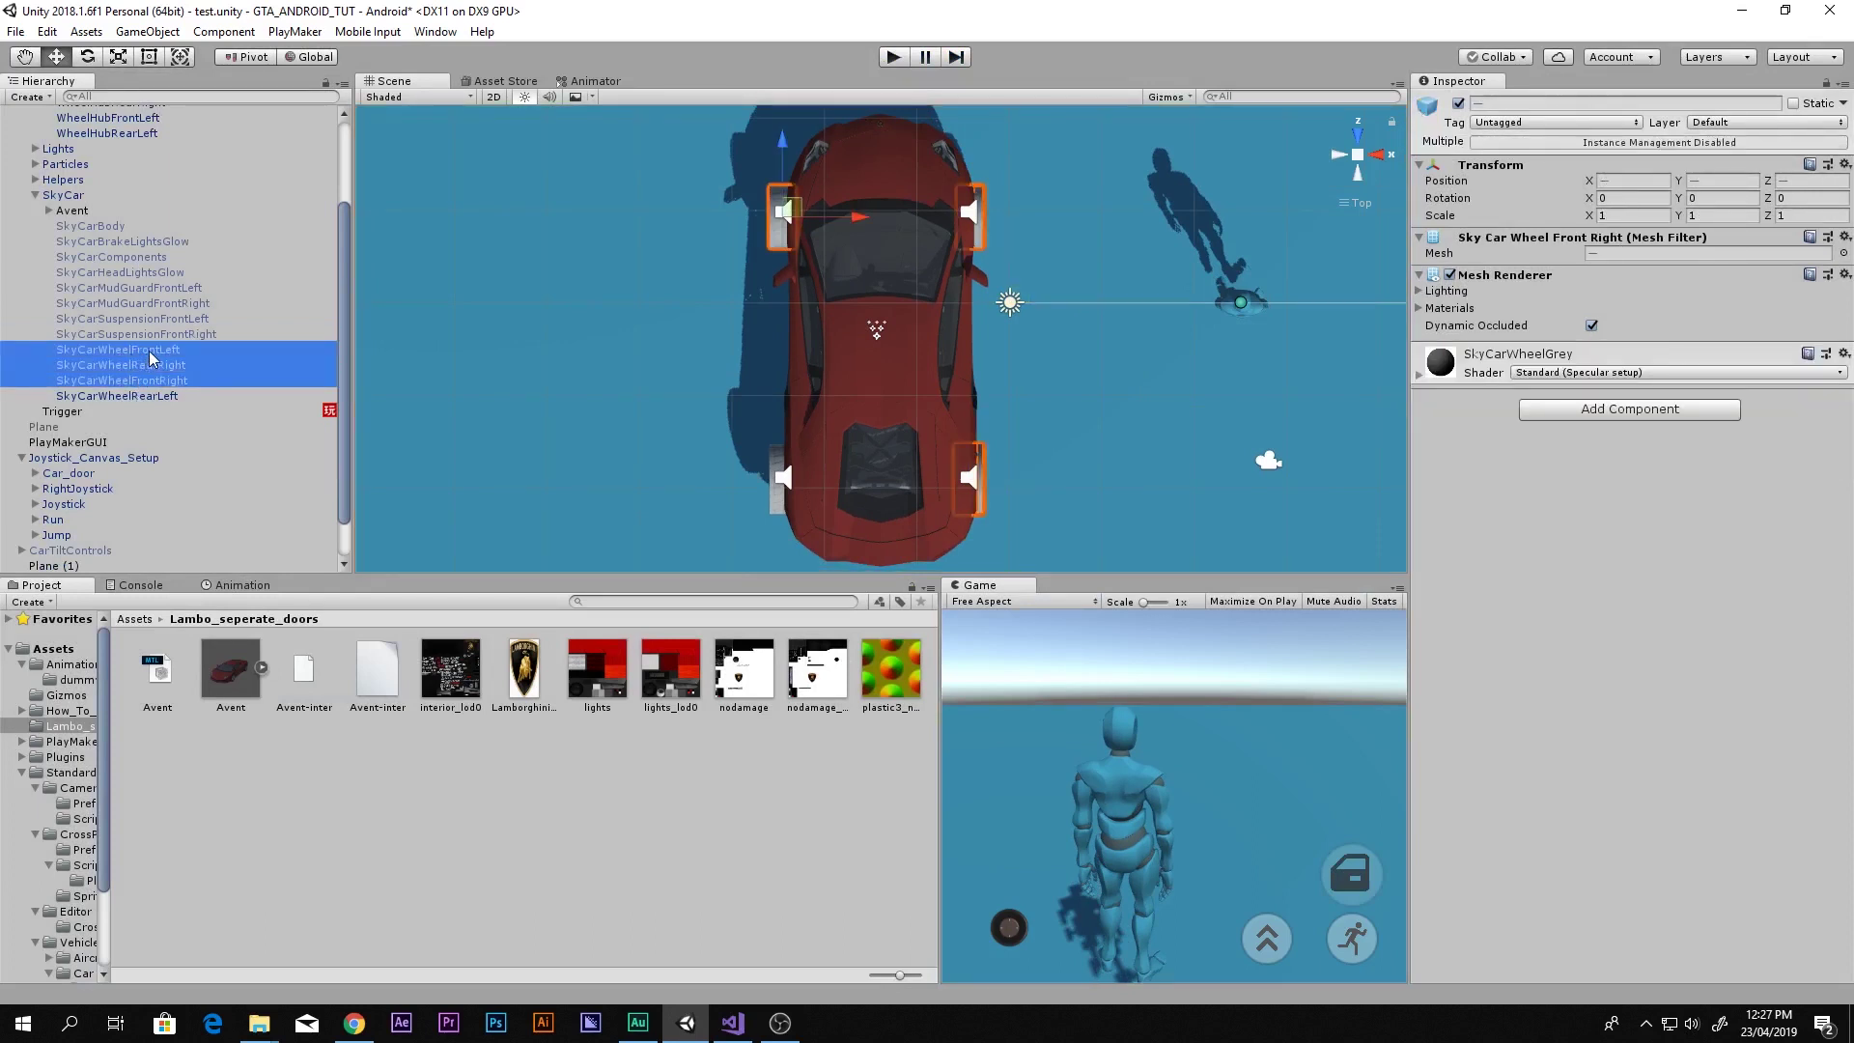
left_click(145, 349, "ctrl")
scroll(1012, 274, "up", 5)
middle_click_drag(977, 264, 915, 249)
left_click_drag(1020, 178, 1011, 175)
left_click(1011, 176)
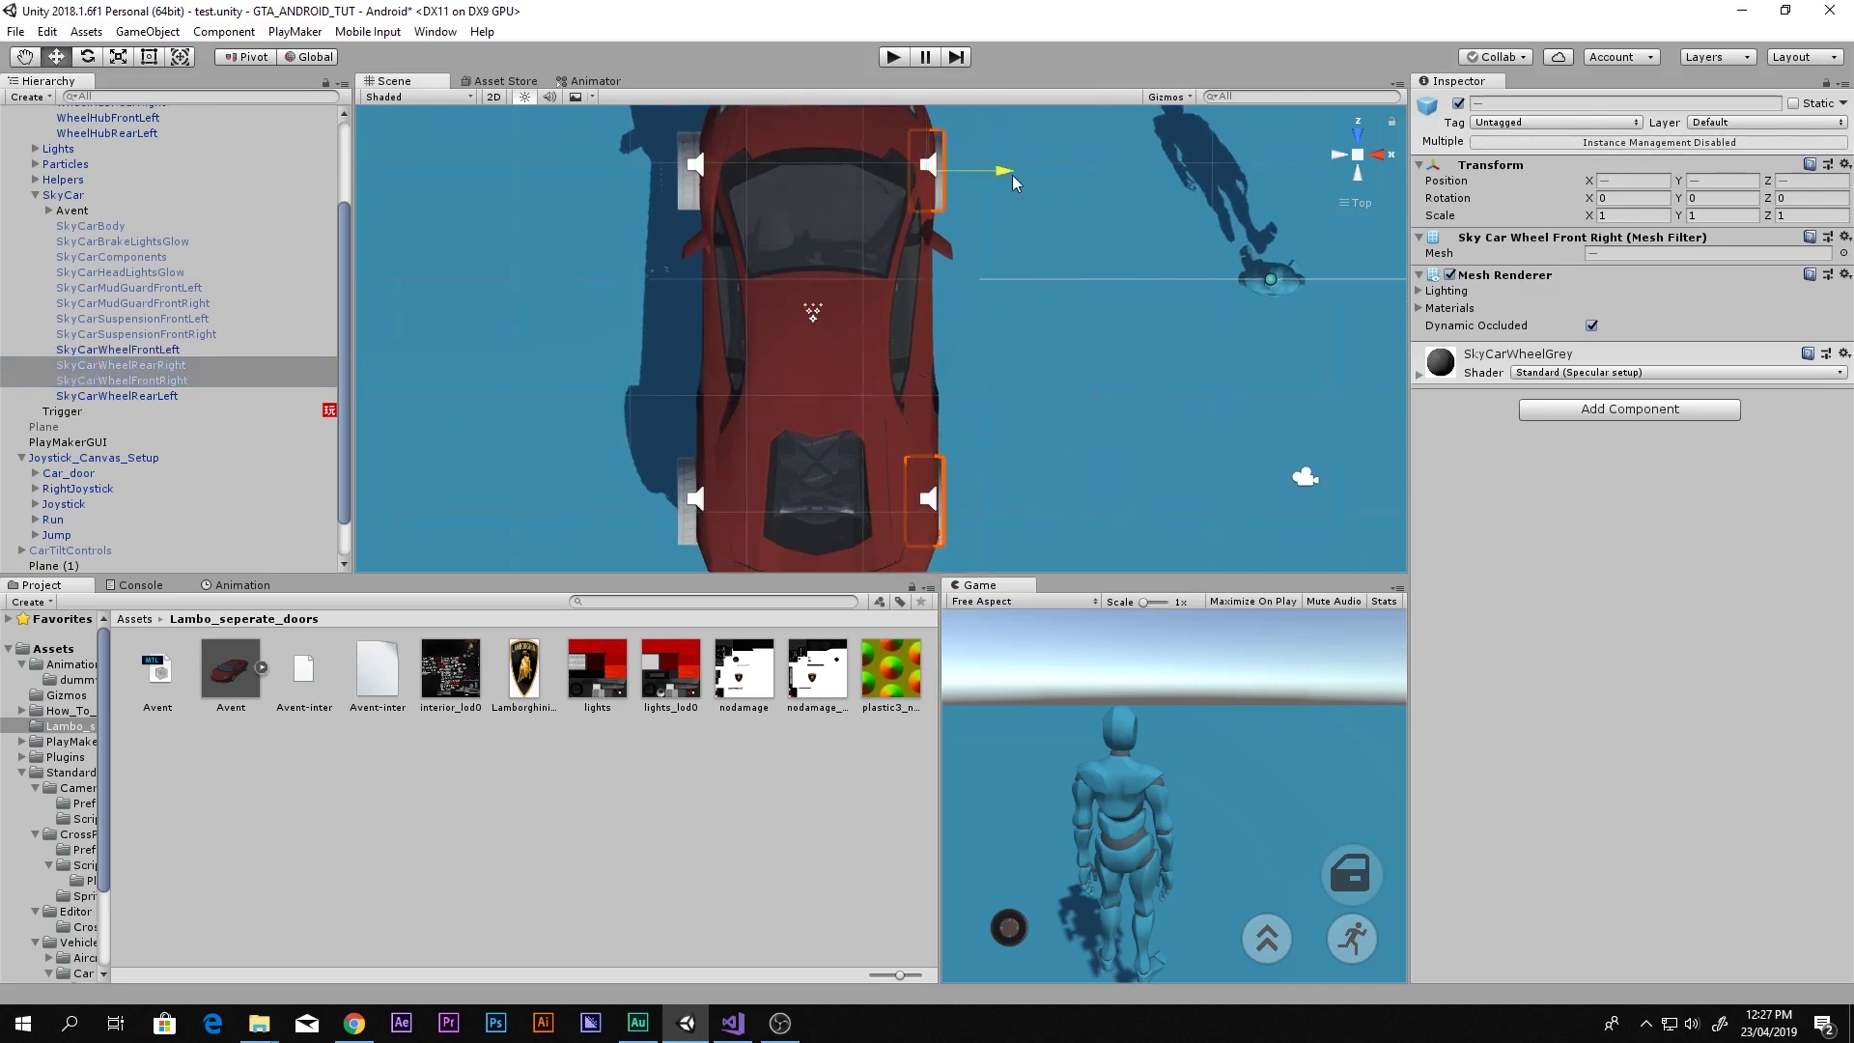
Shift the rear-left and front-left wheels inward under the body, then play the scene again
left_click(108, 396)
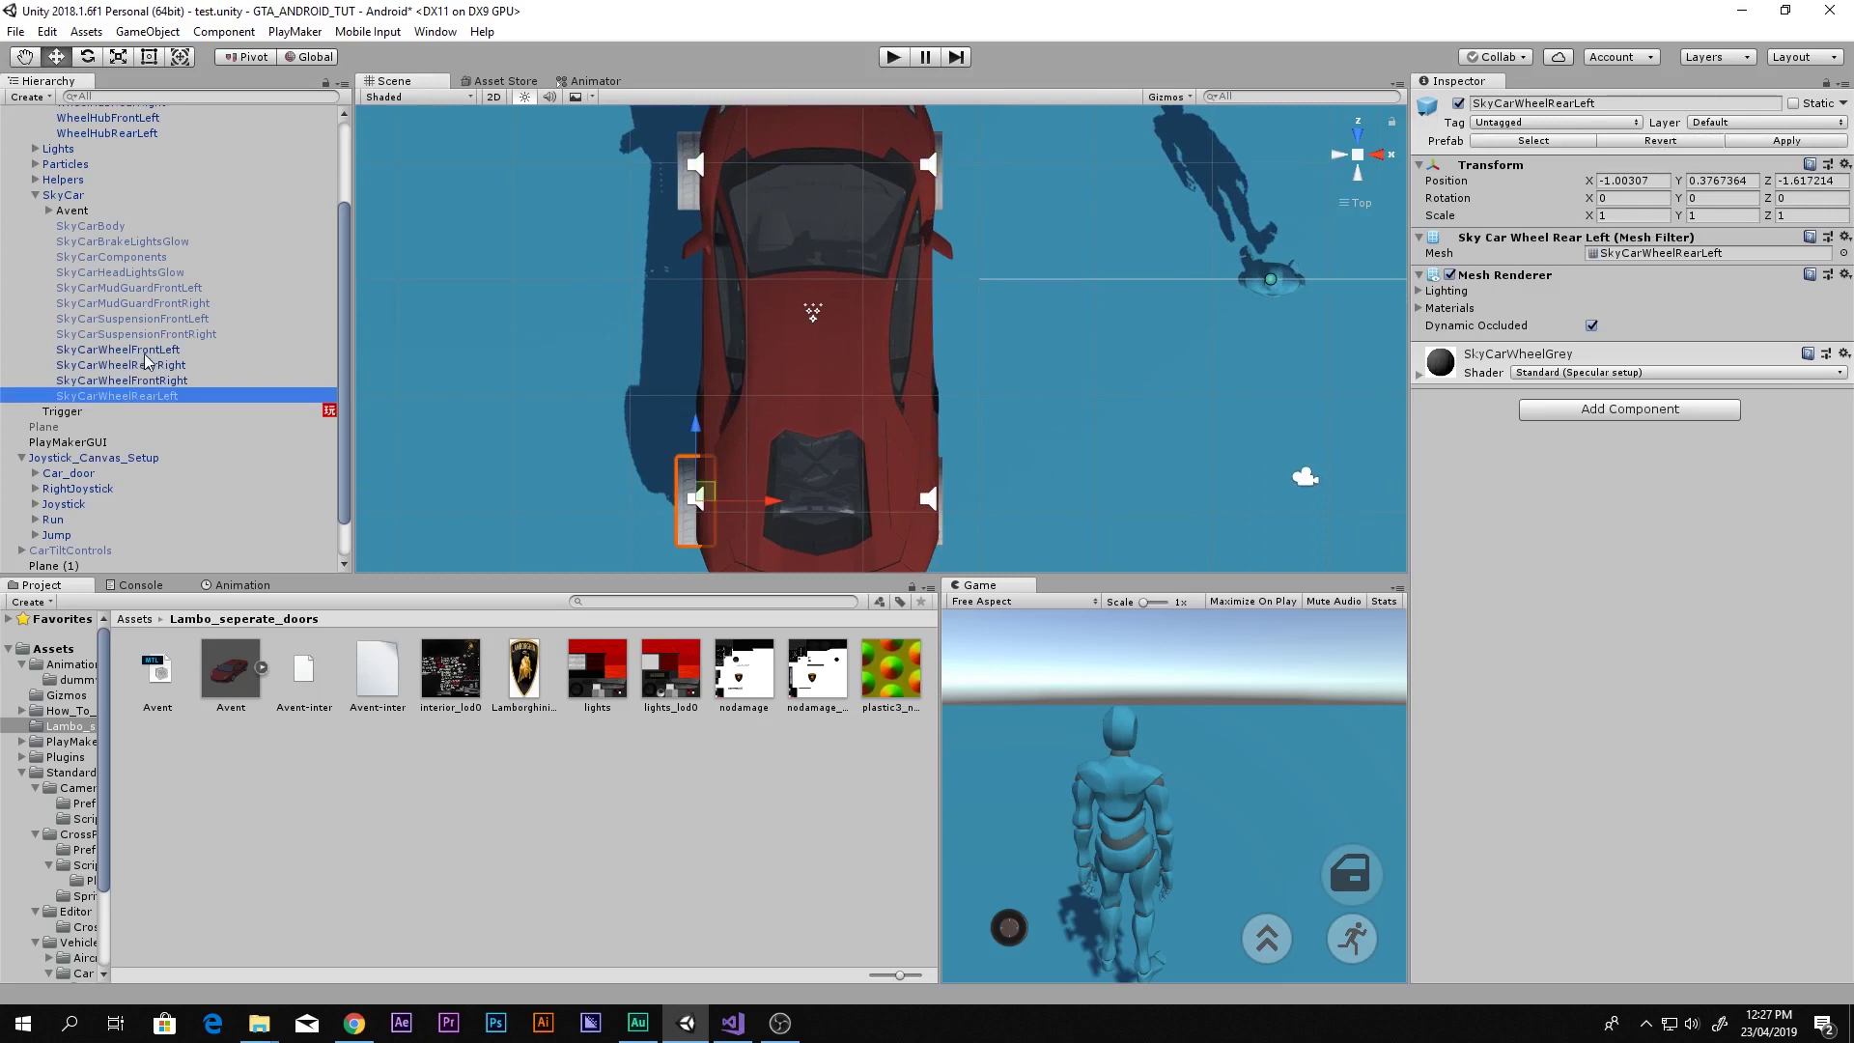
left_click(135, 349, "ctrl")
scroll(726, 281, "down", 4)
left_click_drag(796, 477, 817, 480)
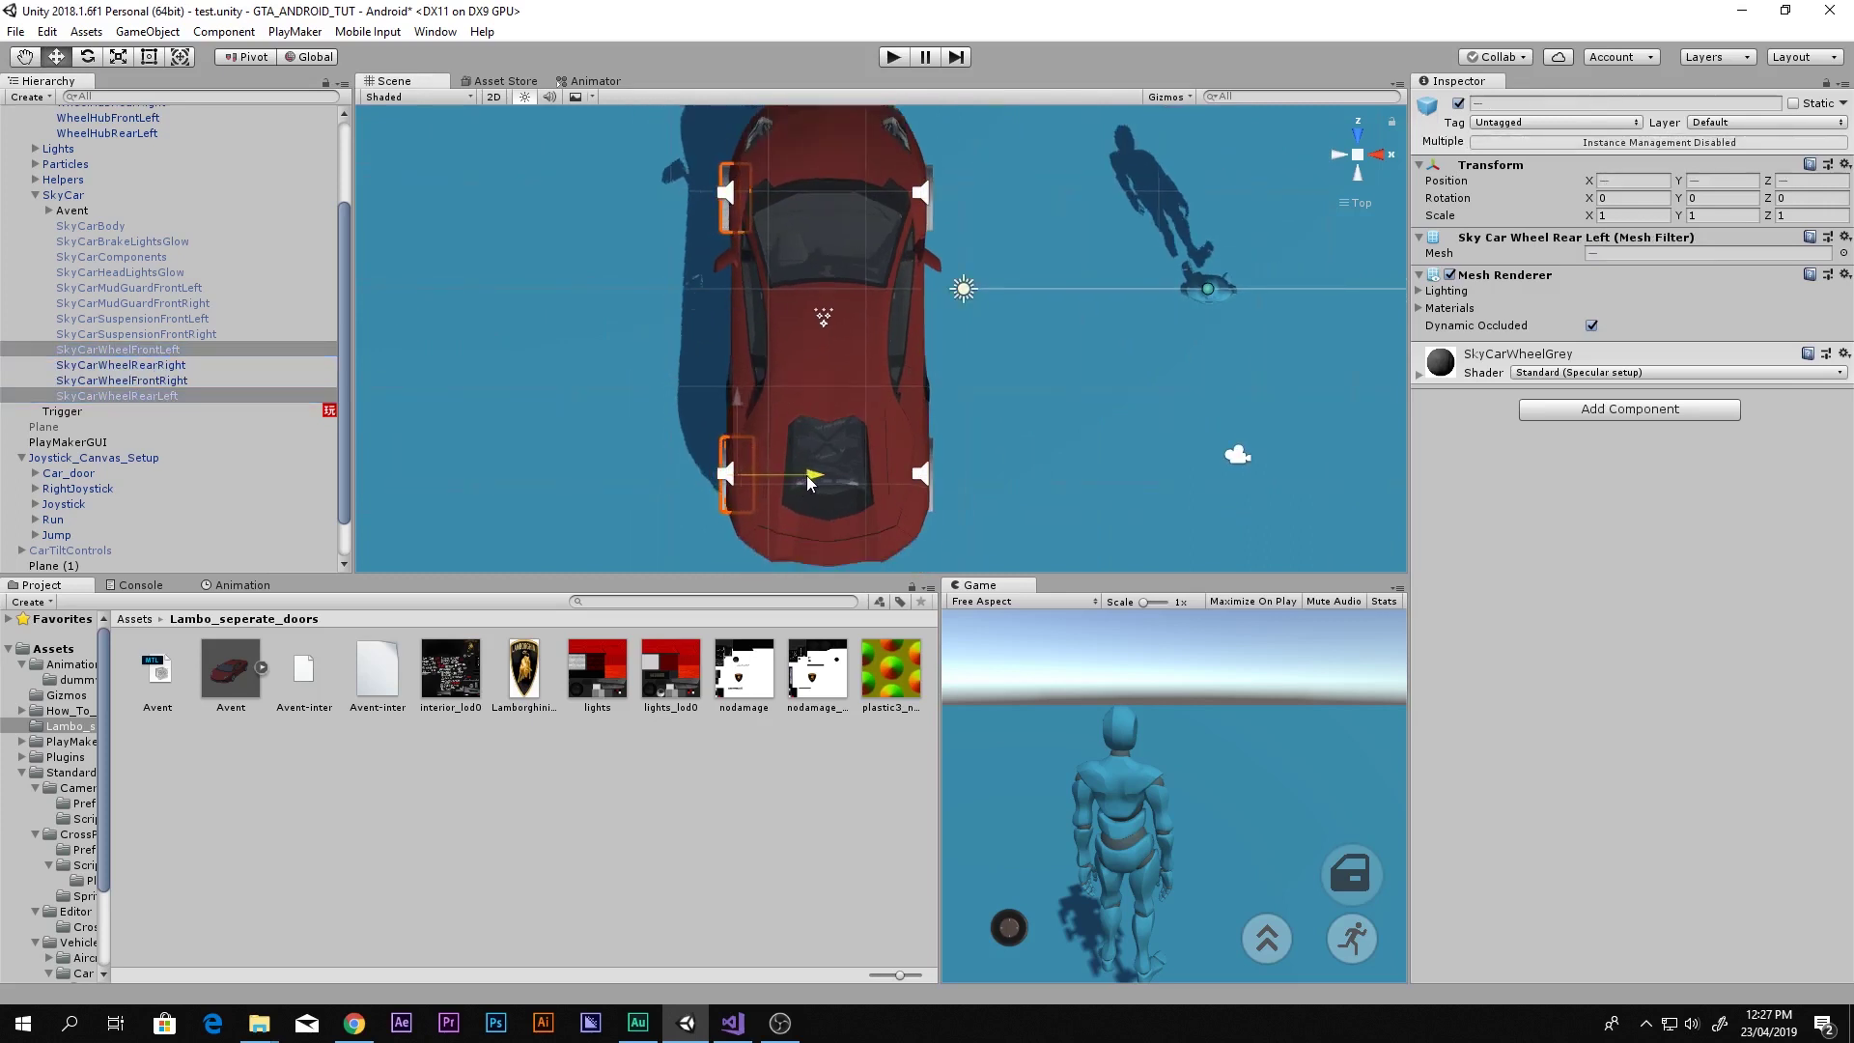
left_click(682, 338)
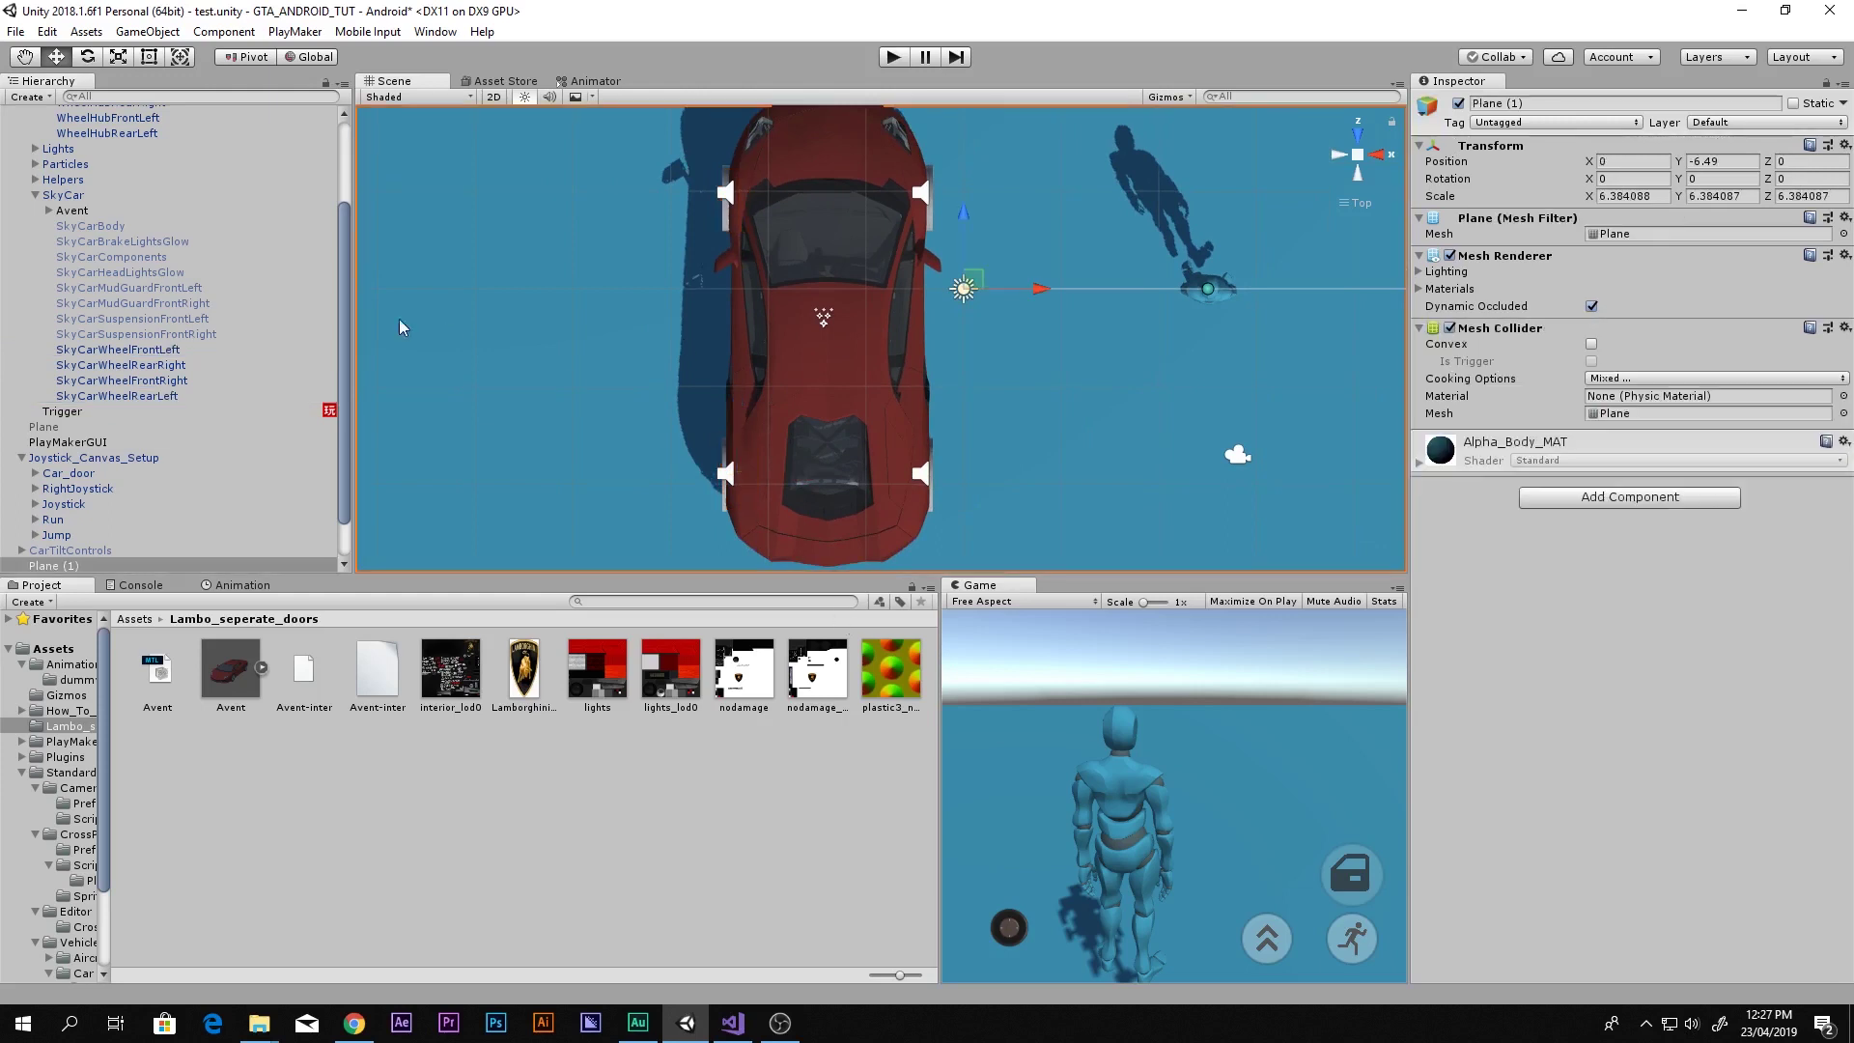
left_click(136, 349)
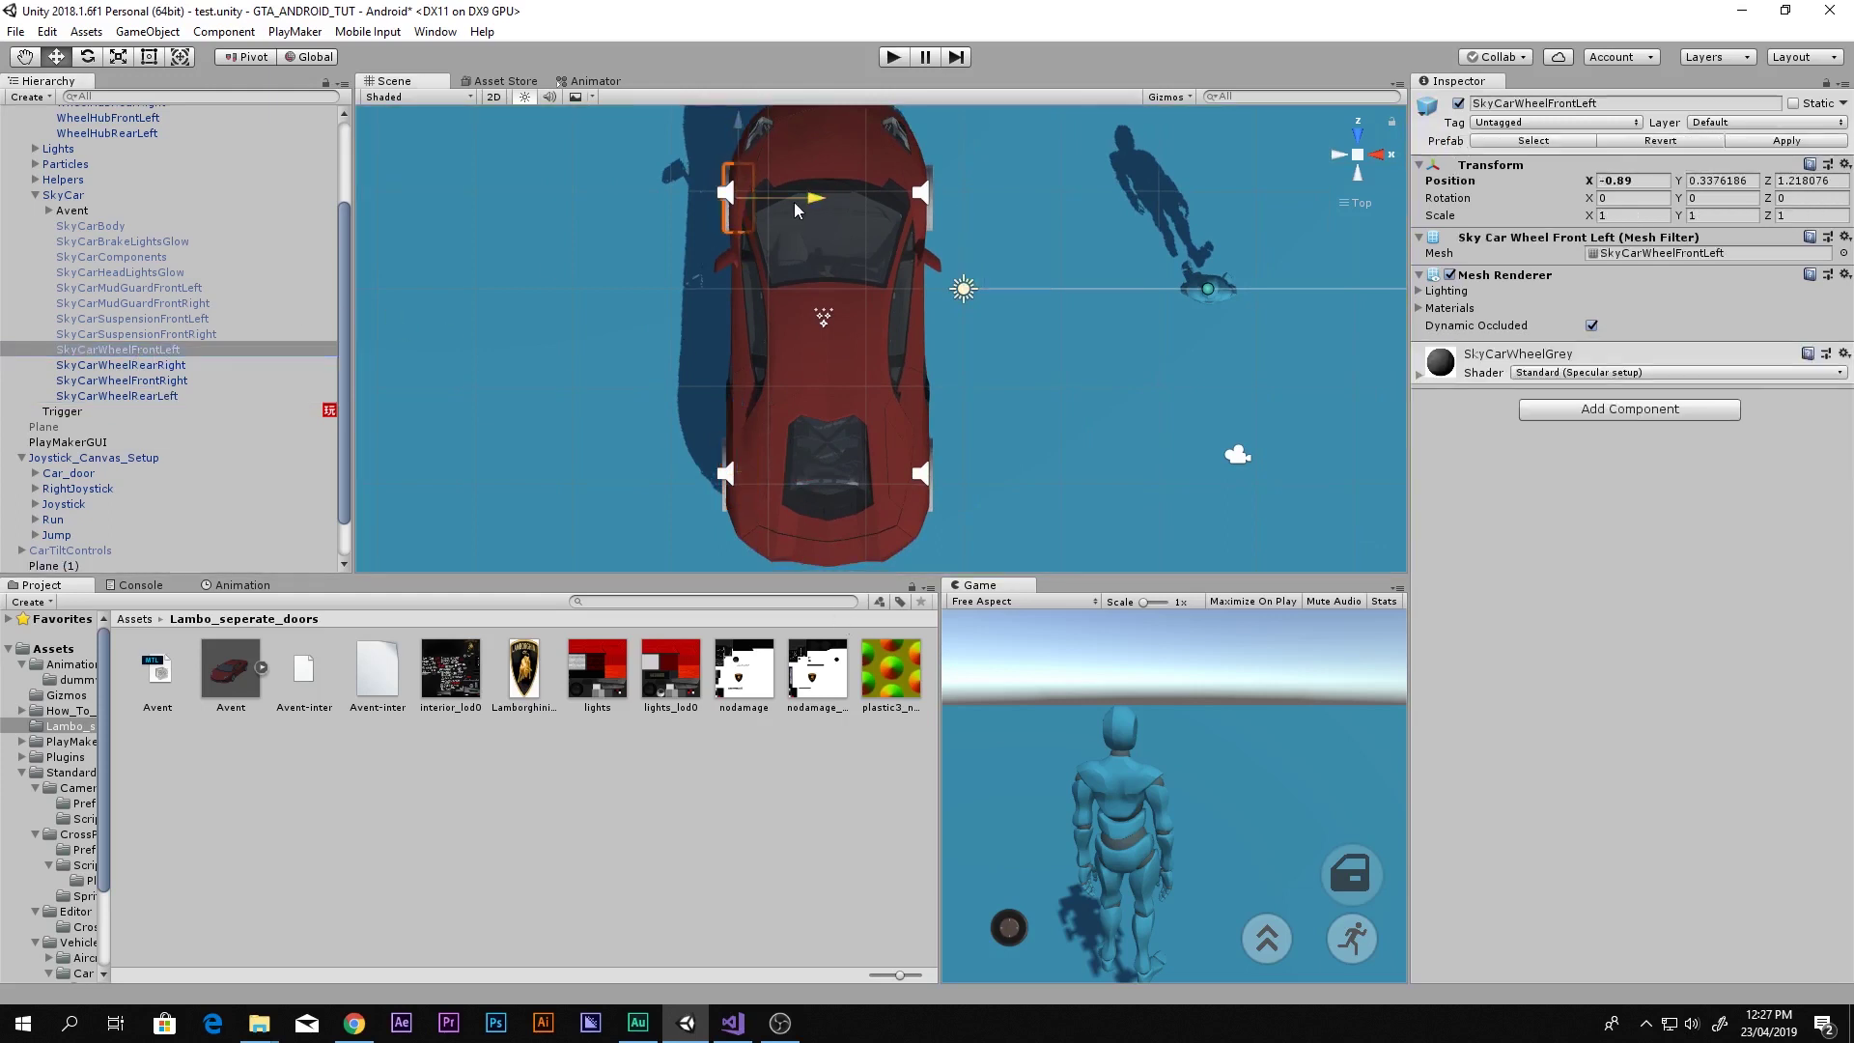
left_click(774, 502)
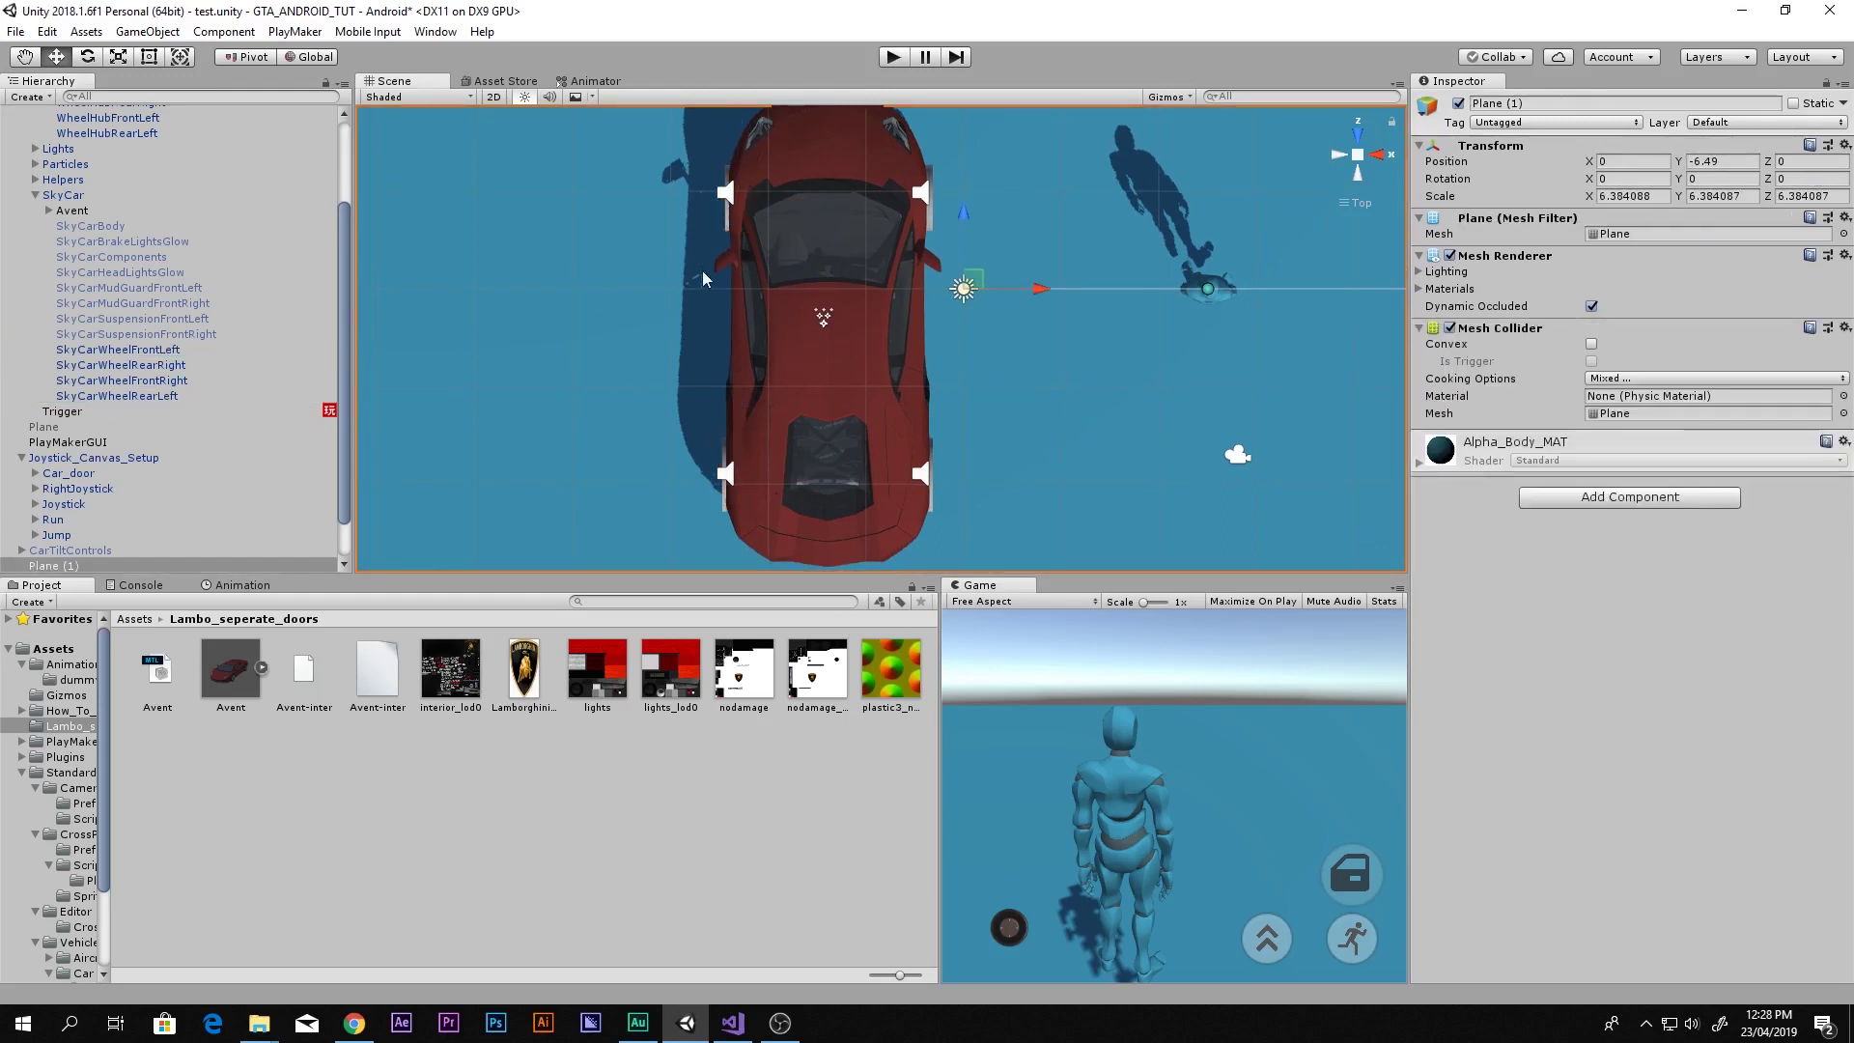
left_click(896, 56)
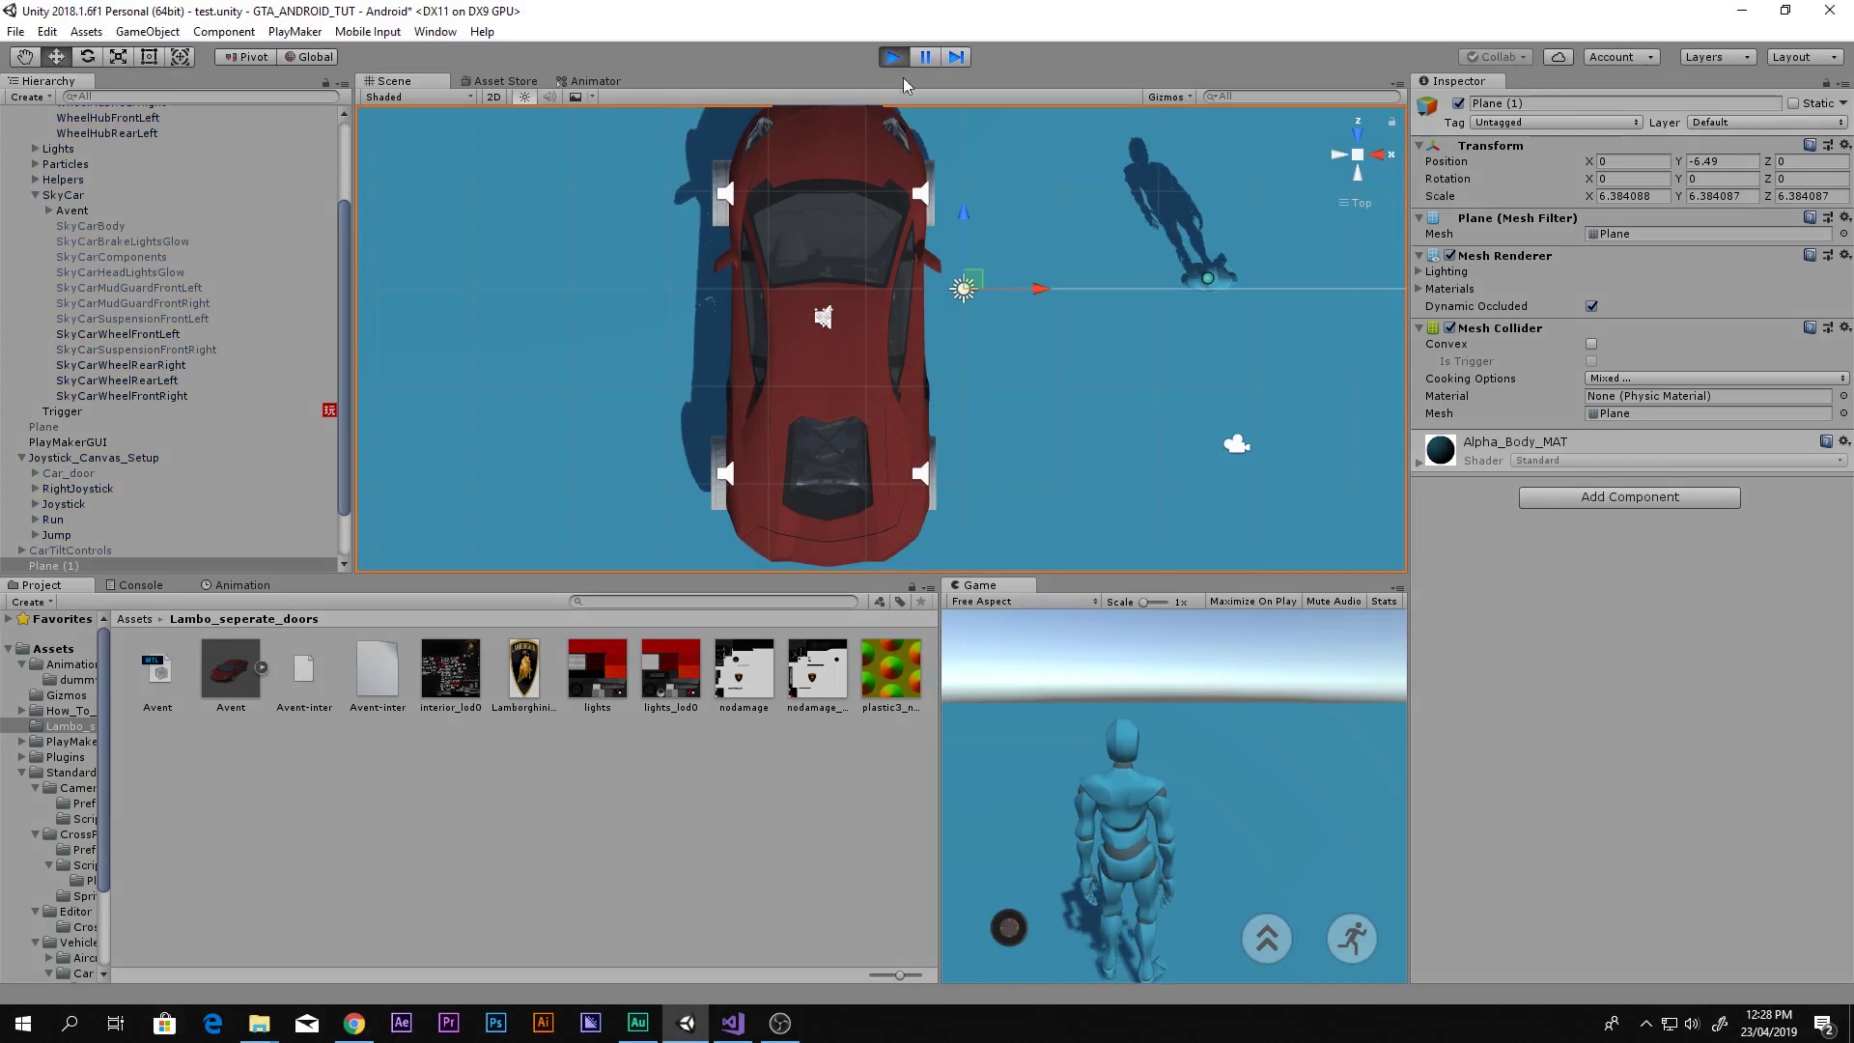
Stop Play mode, then select and frame WheelHubFrontRight in the Scene view
key("ctrl+p")
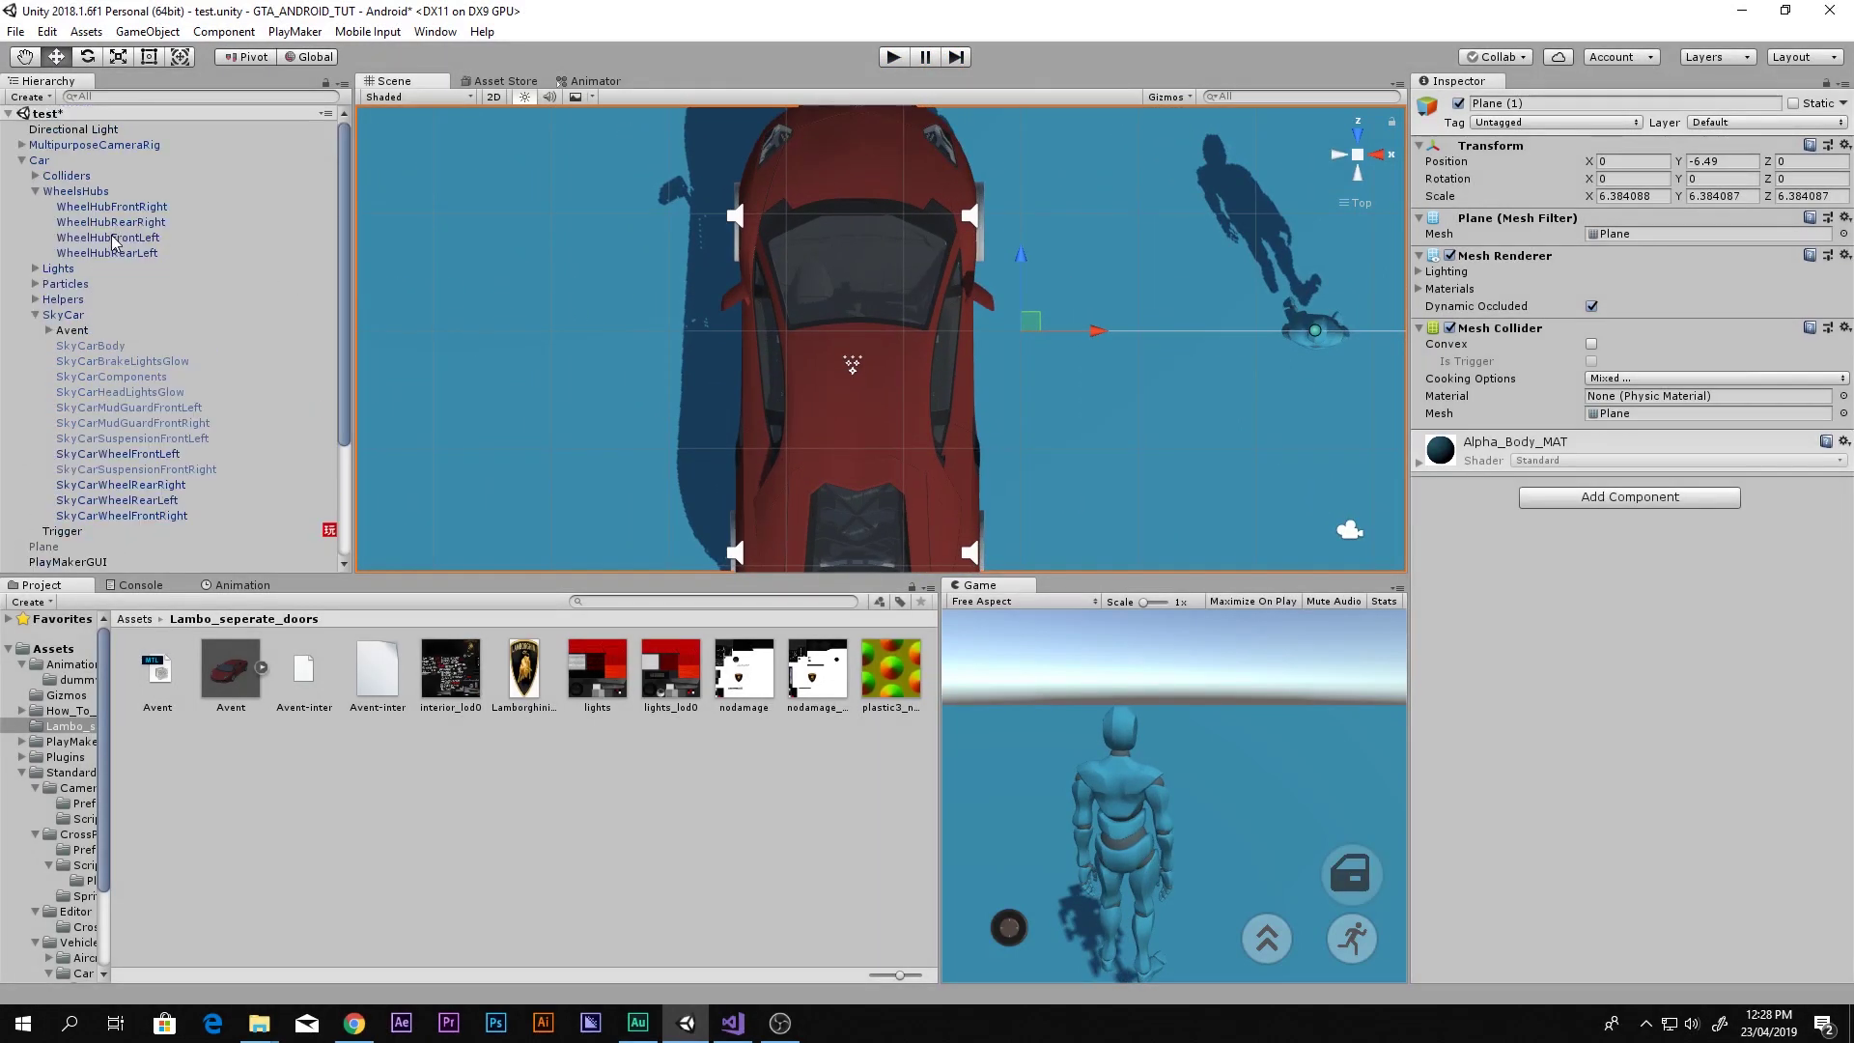
left_click(148, 214)
key("f")
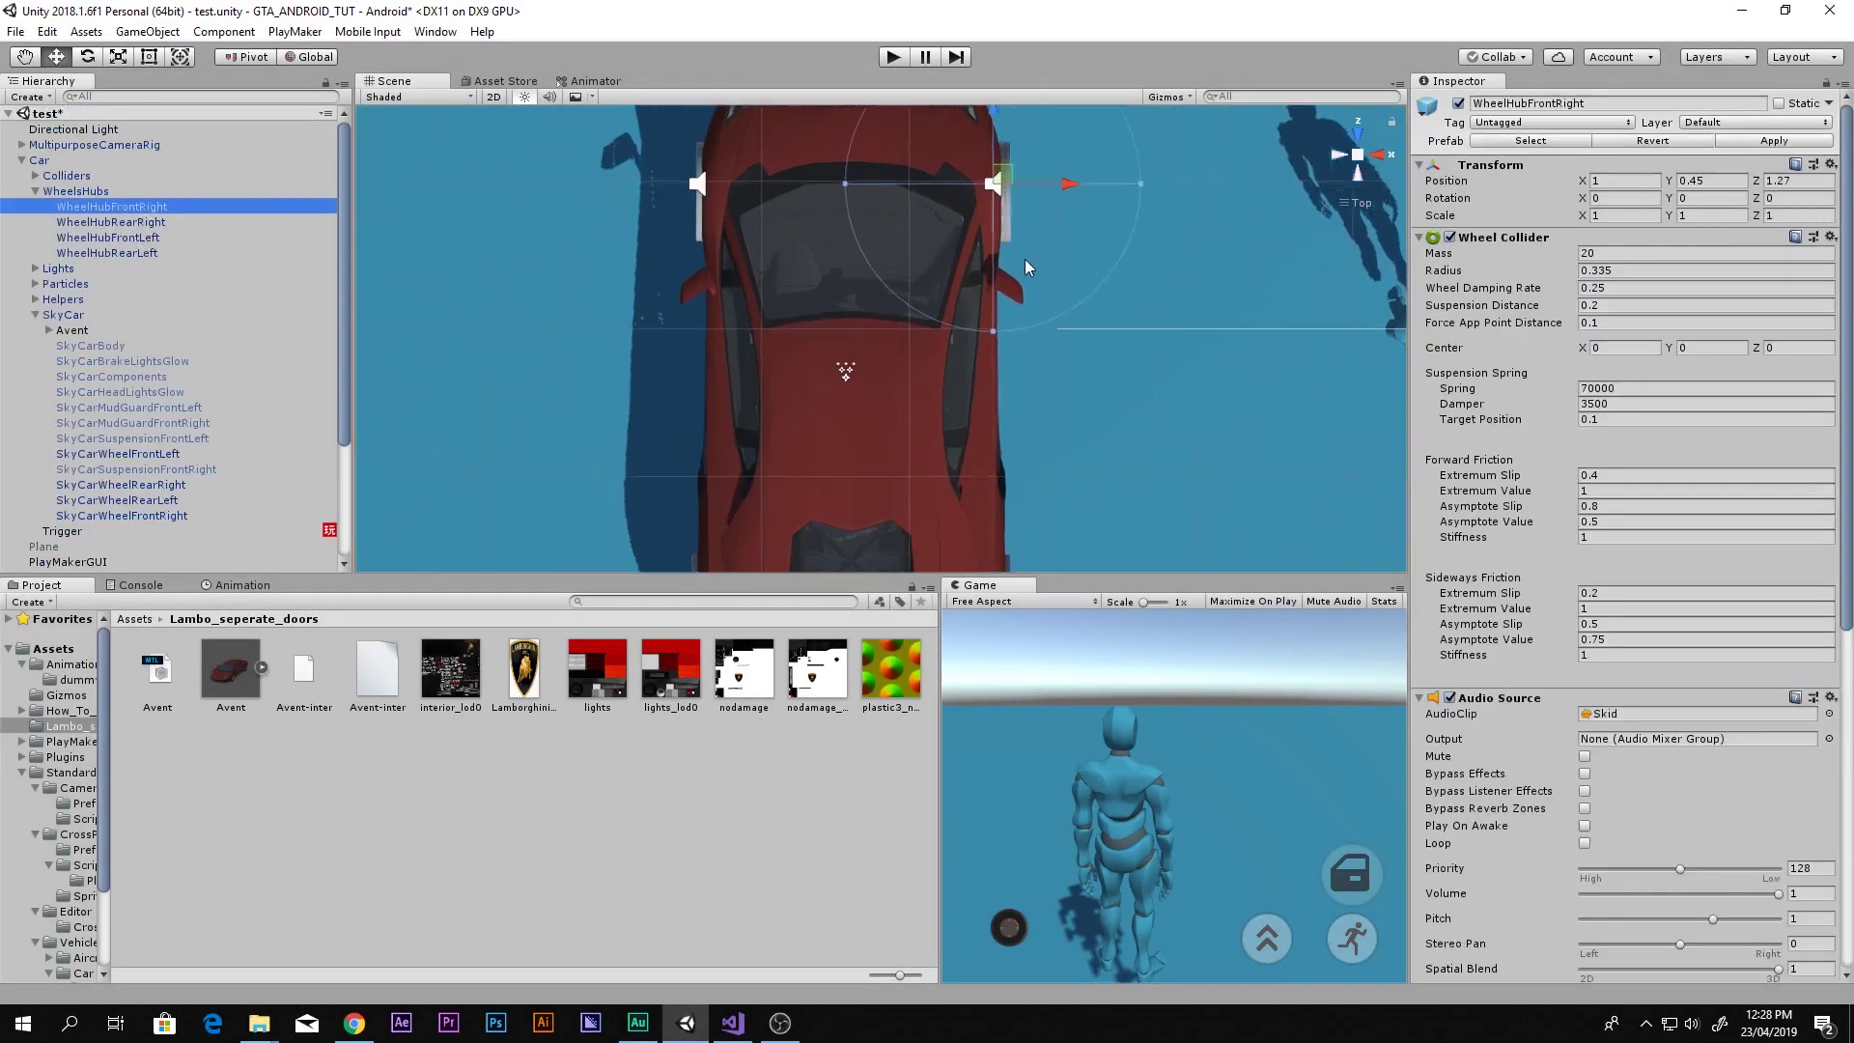
scroll(935, 338, "up", 3)
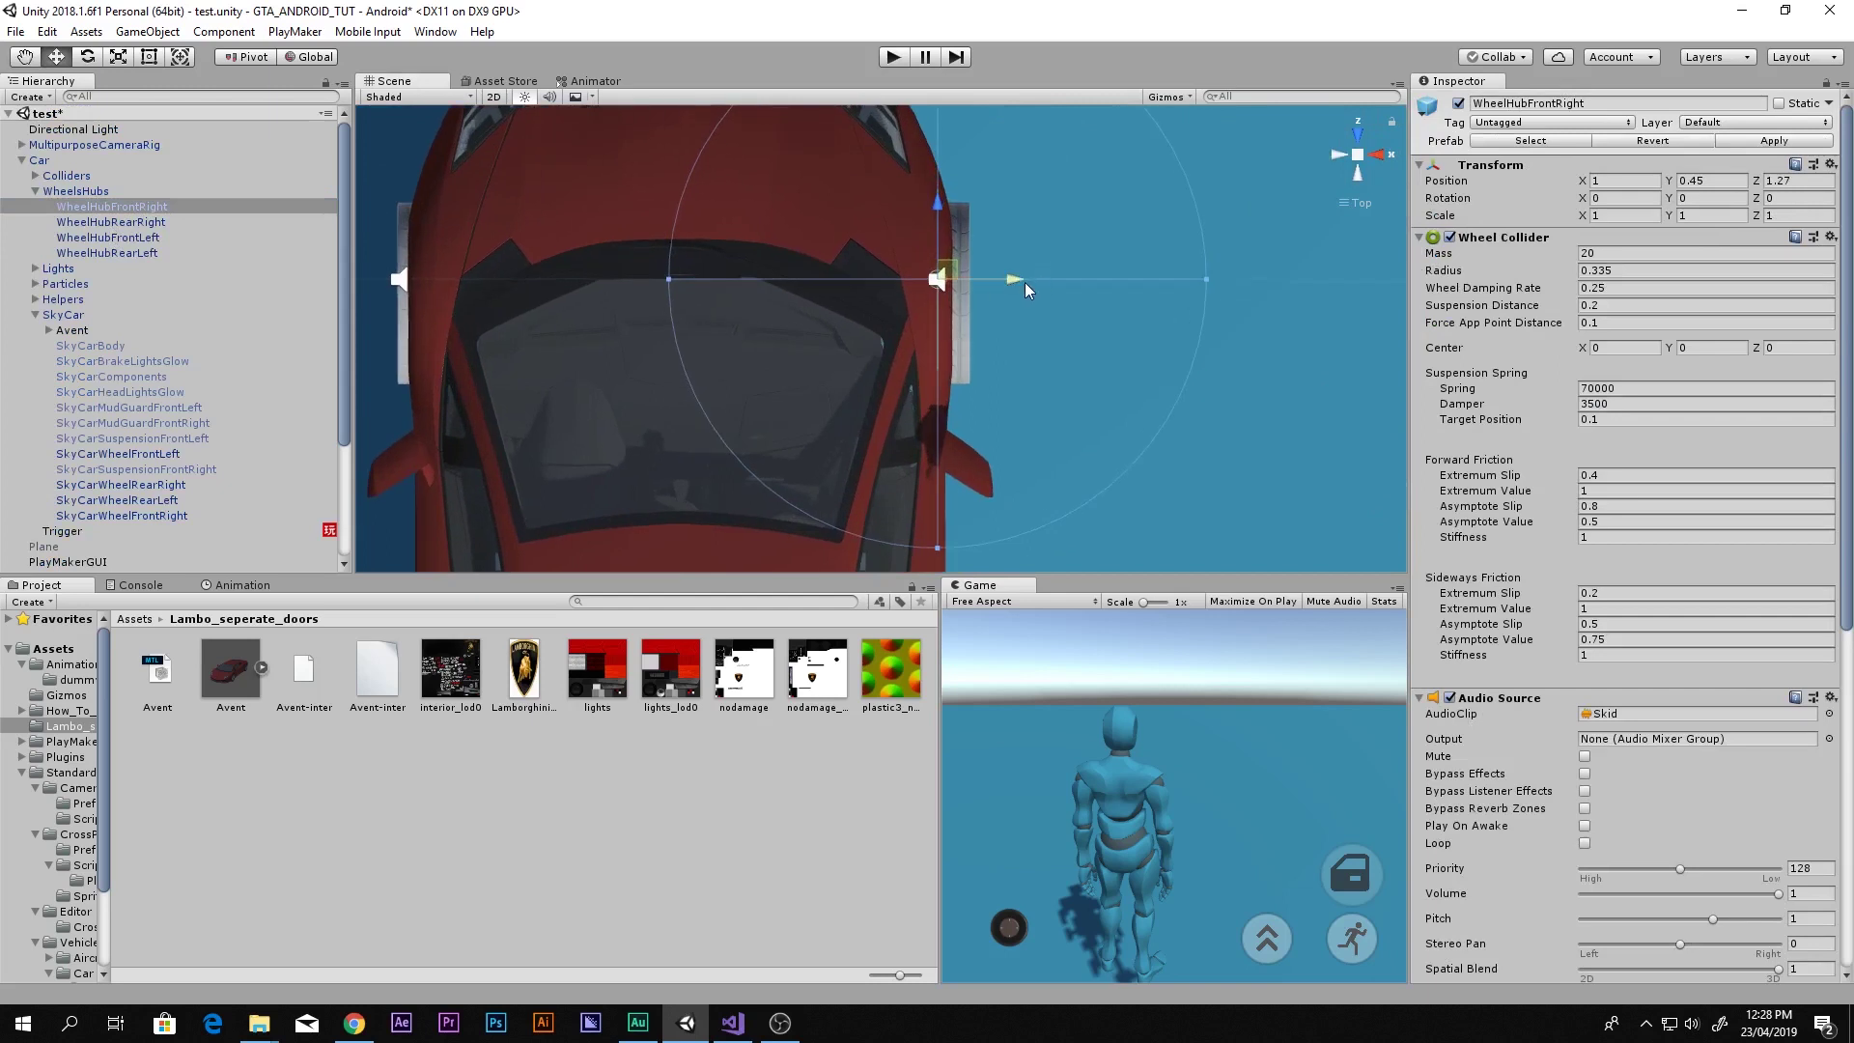
scroll(1031, 309, "down", 5)
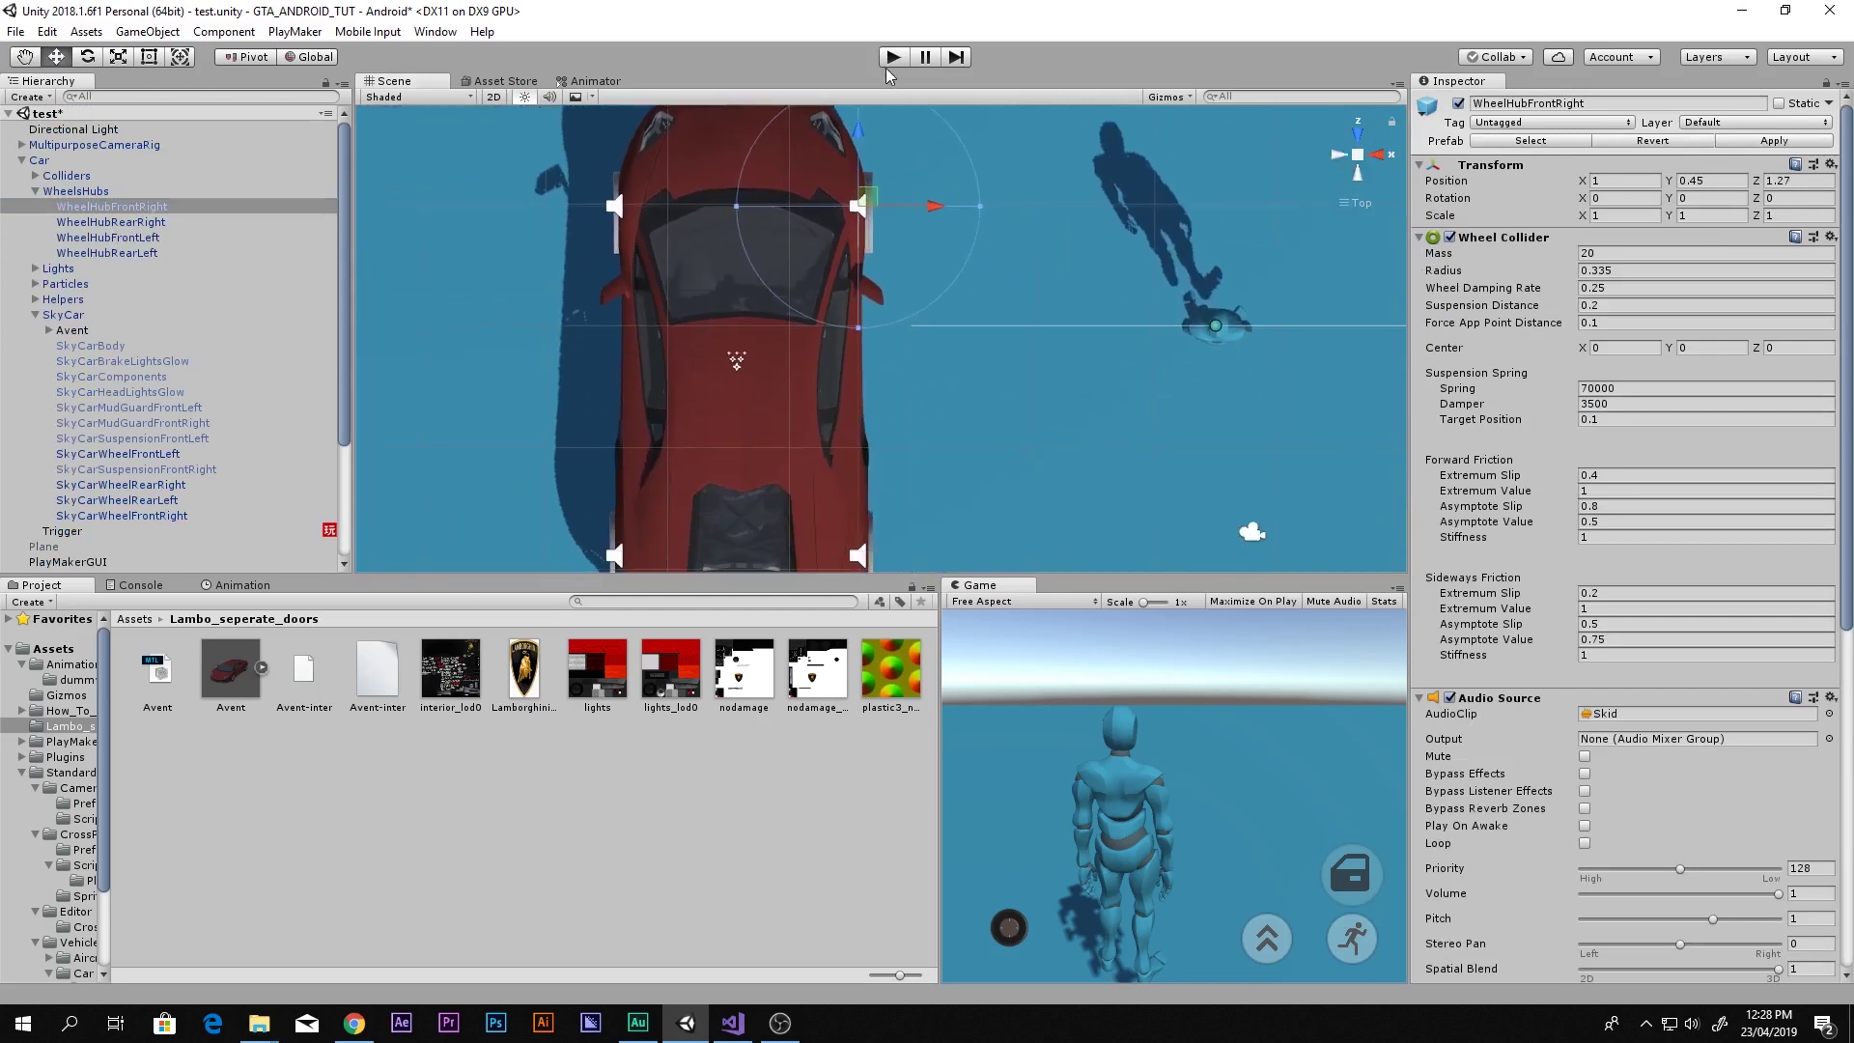
During Play mode, move WheelHubFrontRight inward to X 0.938 and copy its Transform
left_click(890, 62)
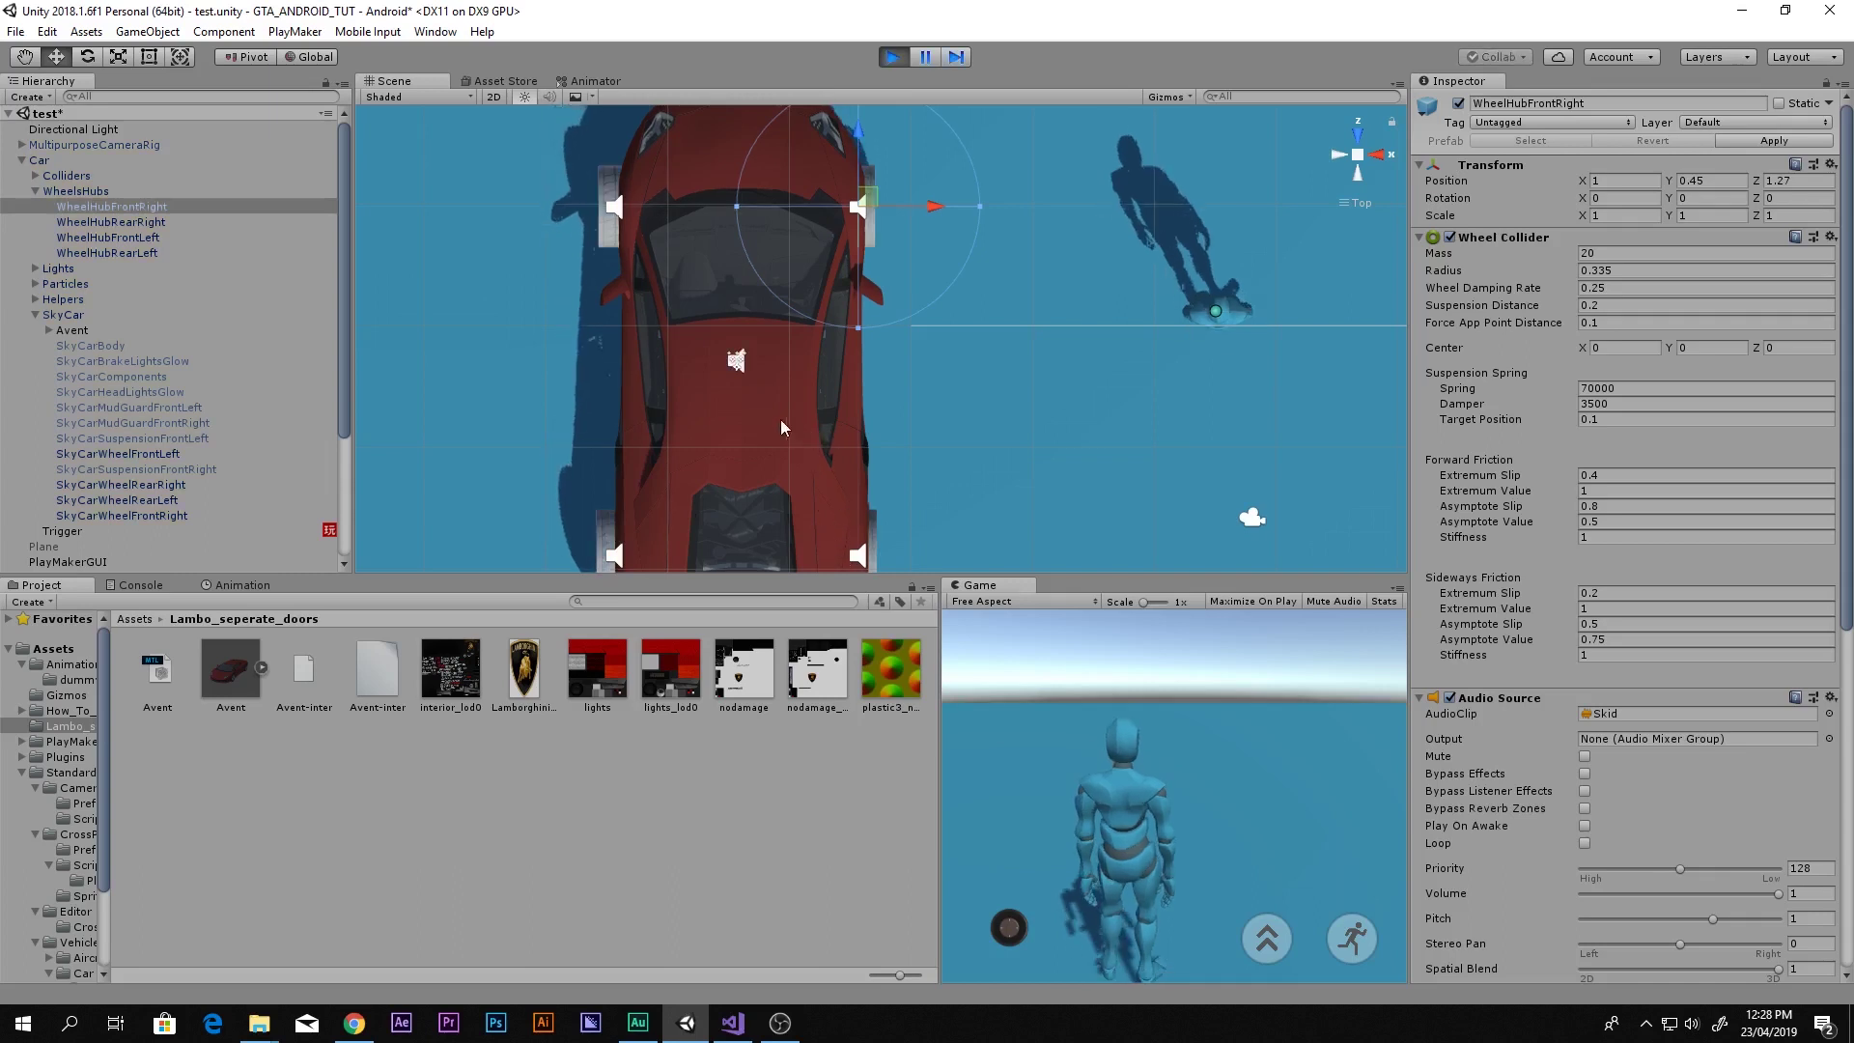
scroll(784, 425, "down", 2)
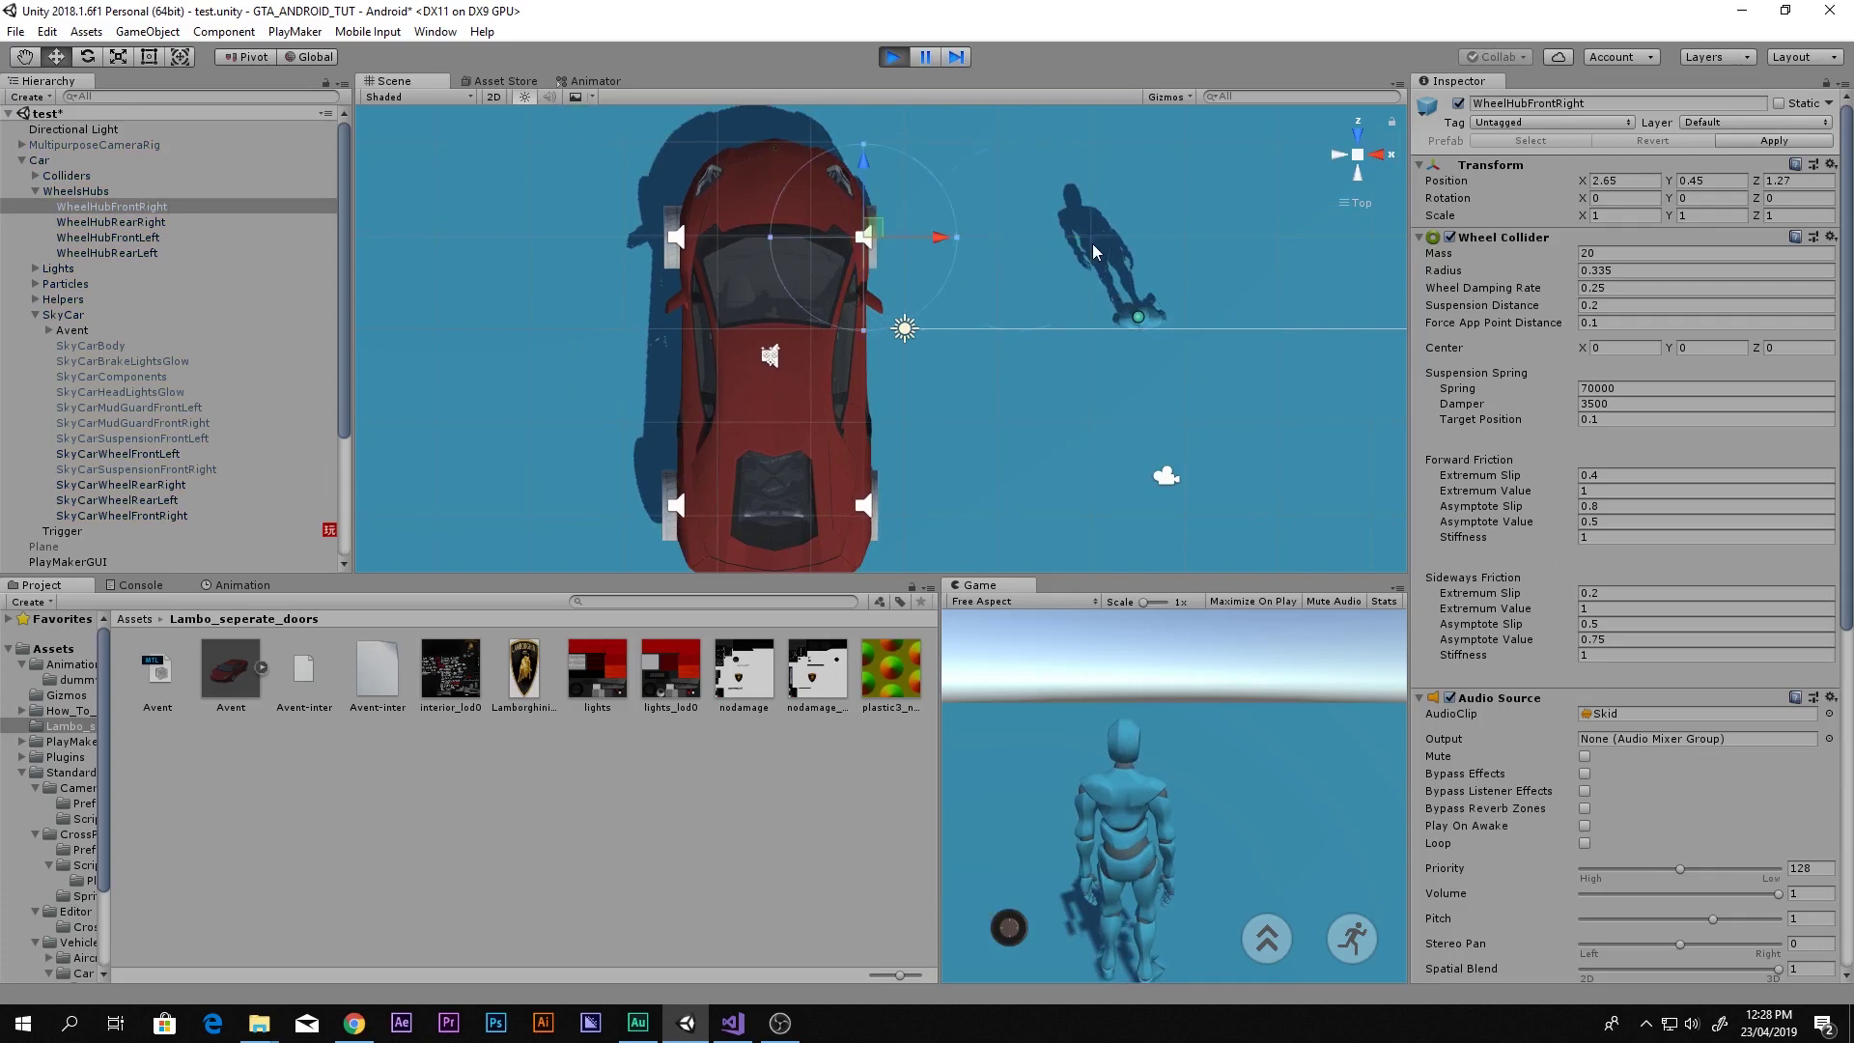
scroll(925, 224, "up", 4)
scroll(925, 224, "down", 2)
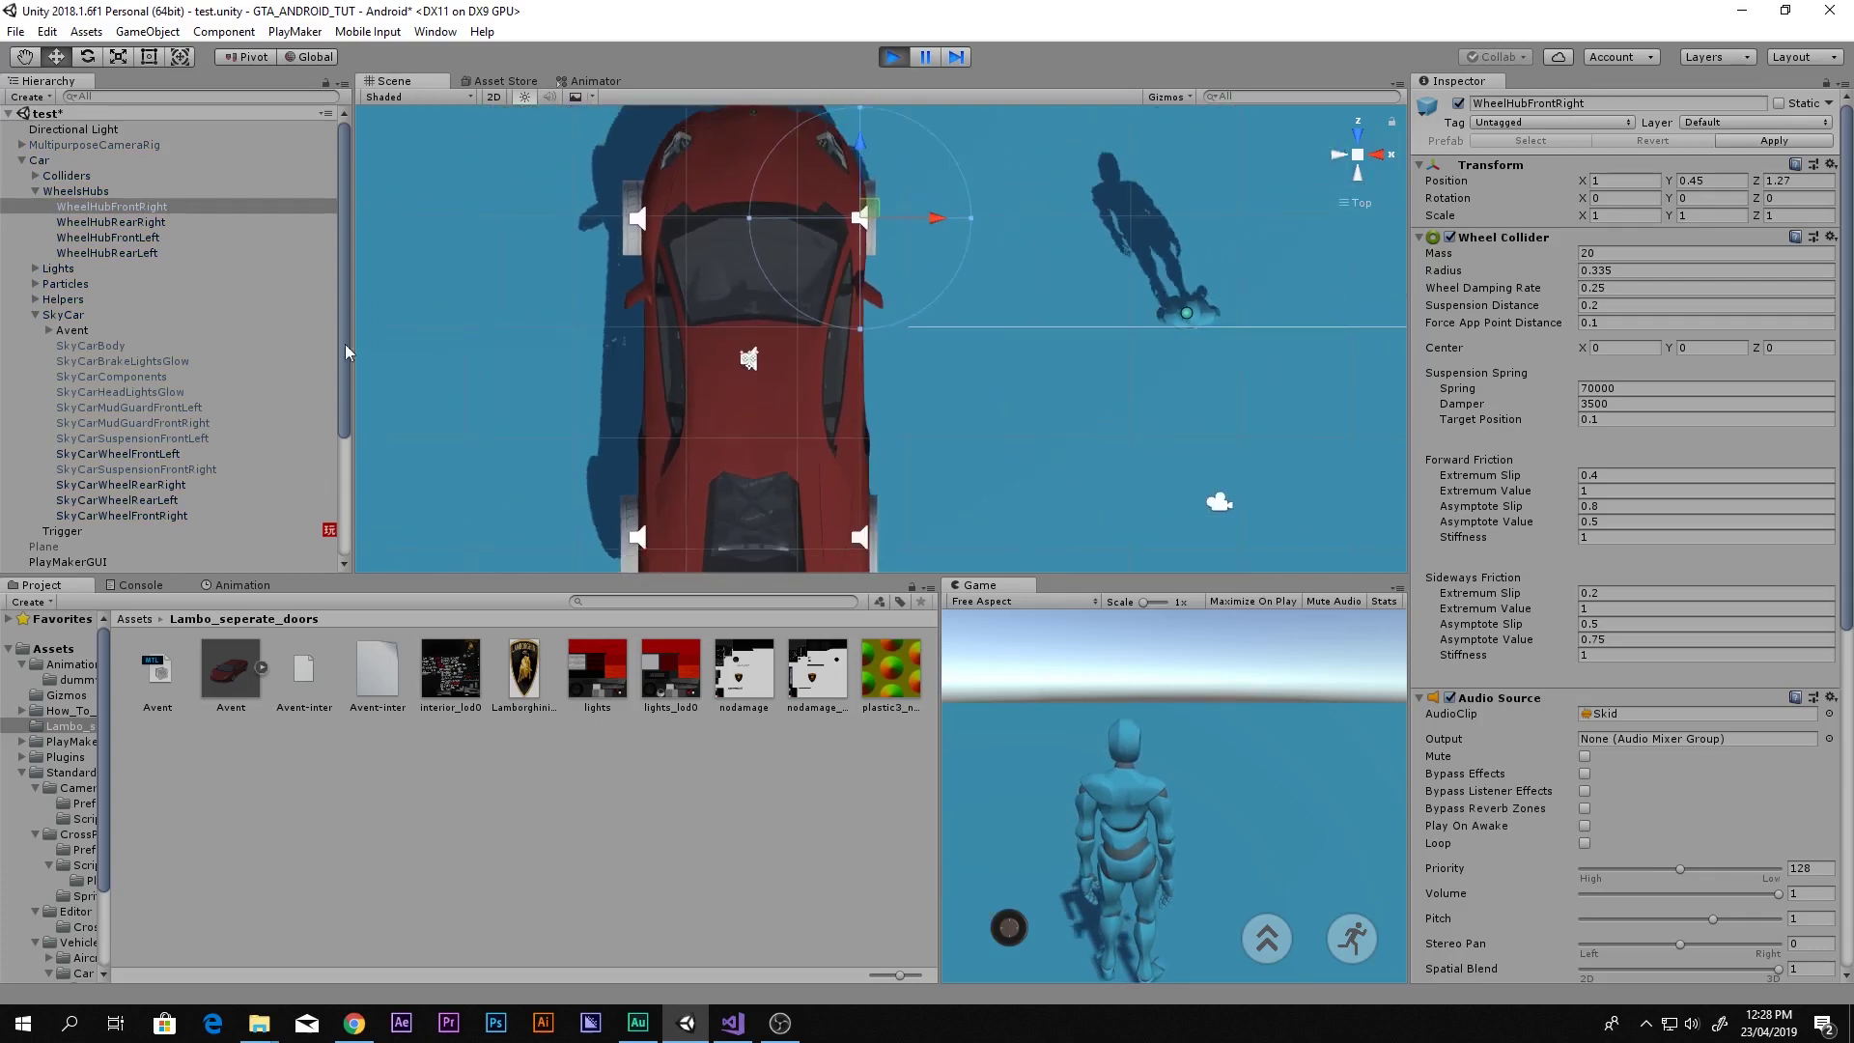
scroll(775, 390, "up", 4)
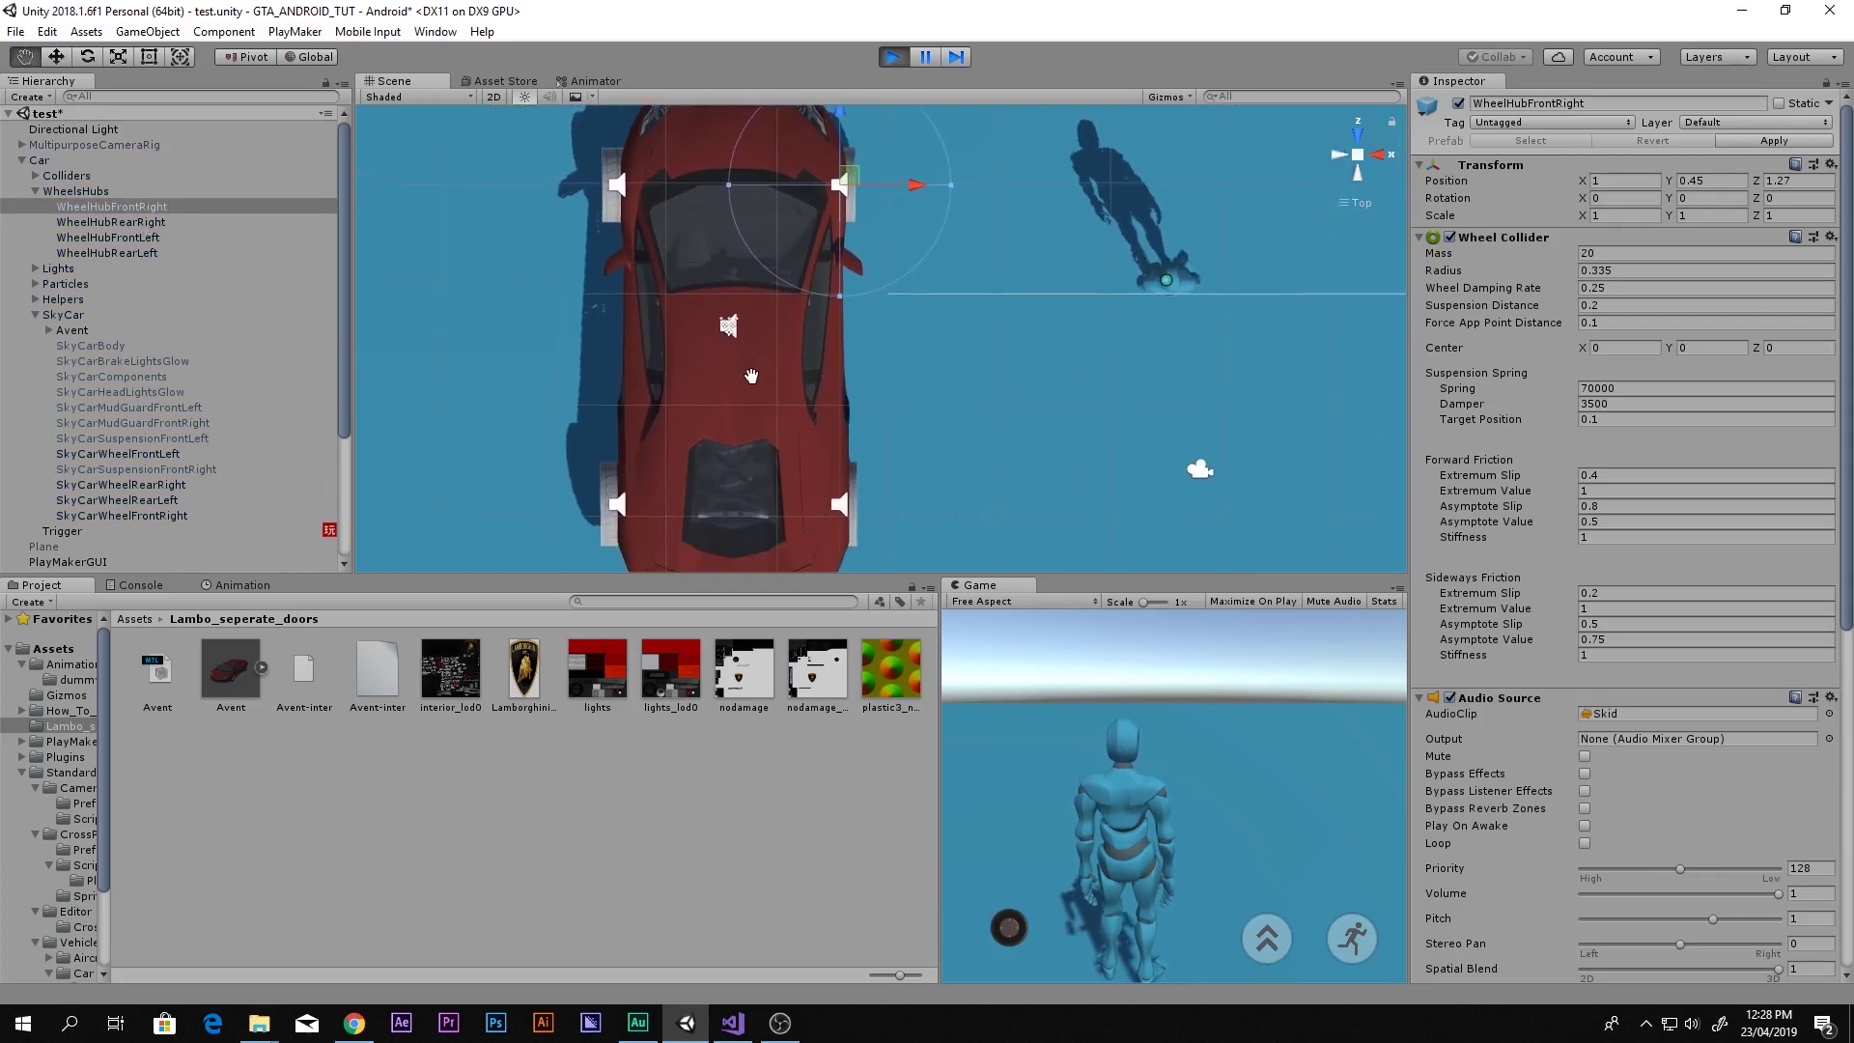
scroll(866, 390, "up", 2)
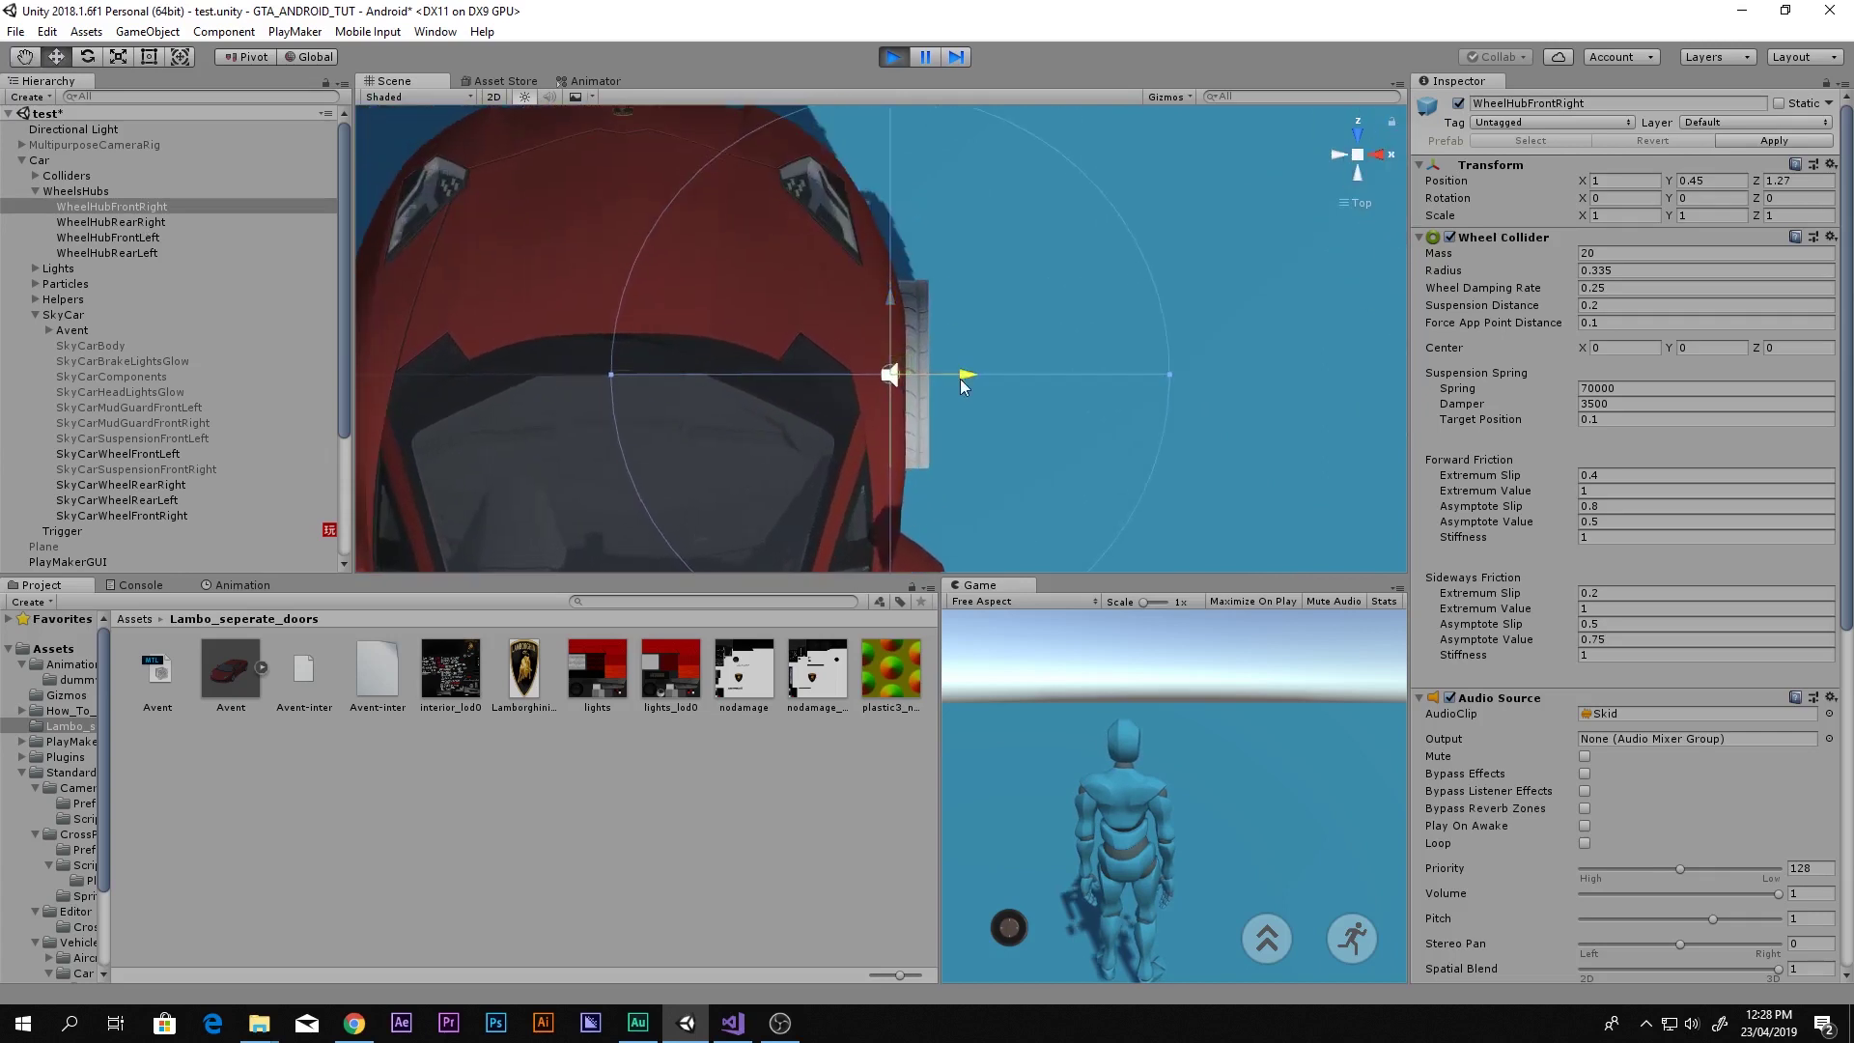
left_click_drag(960, 378, 942, 385)
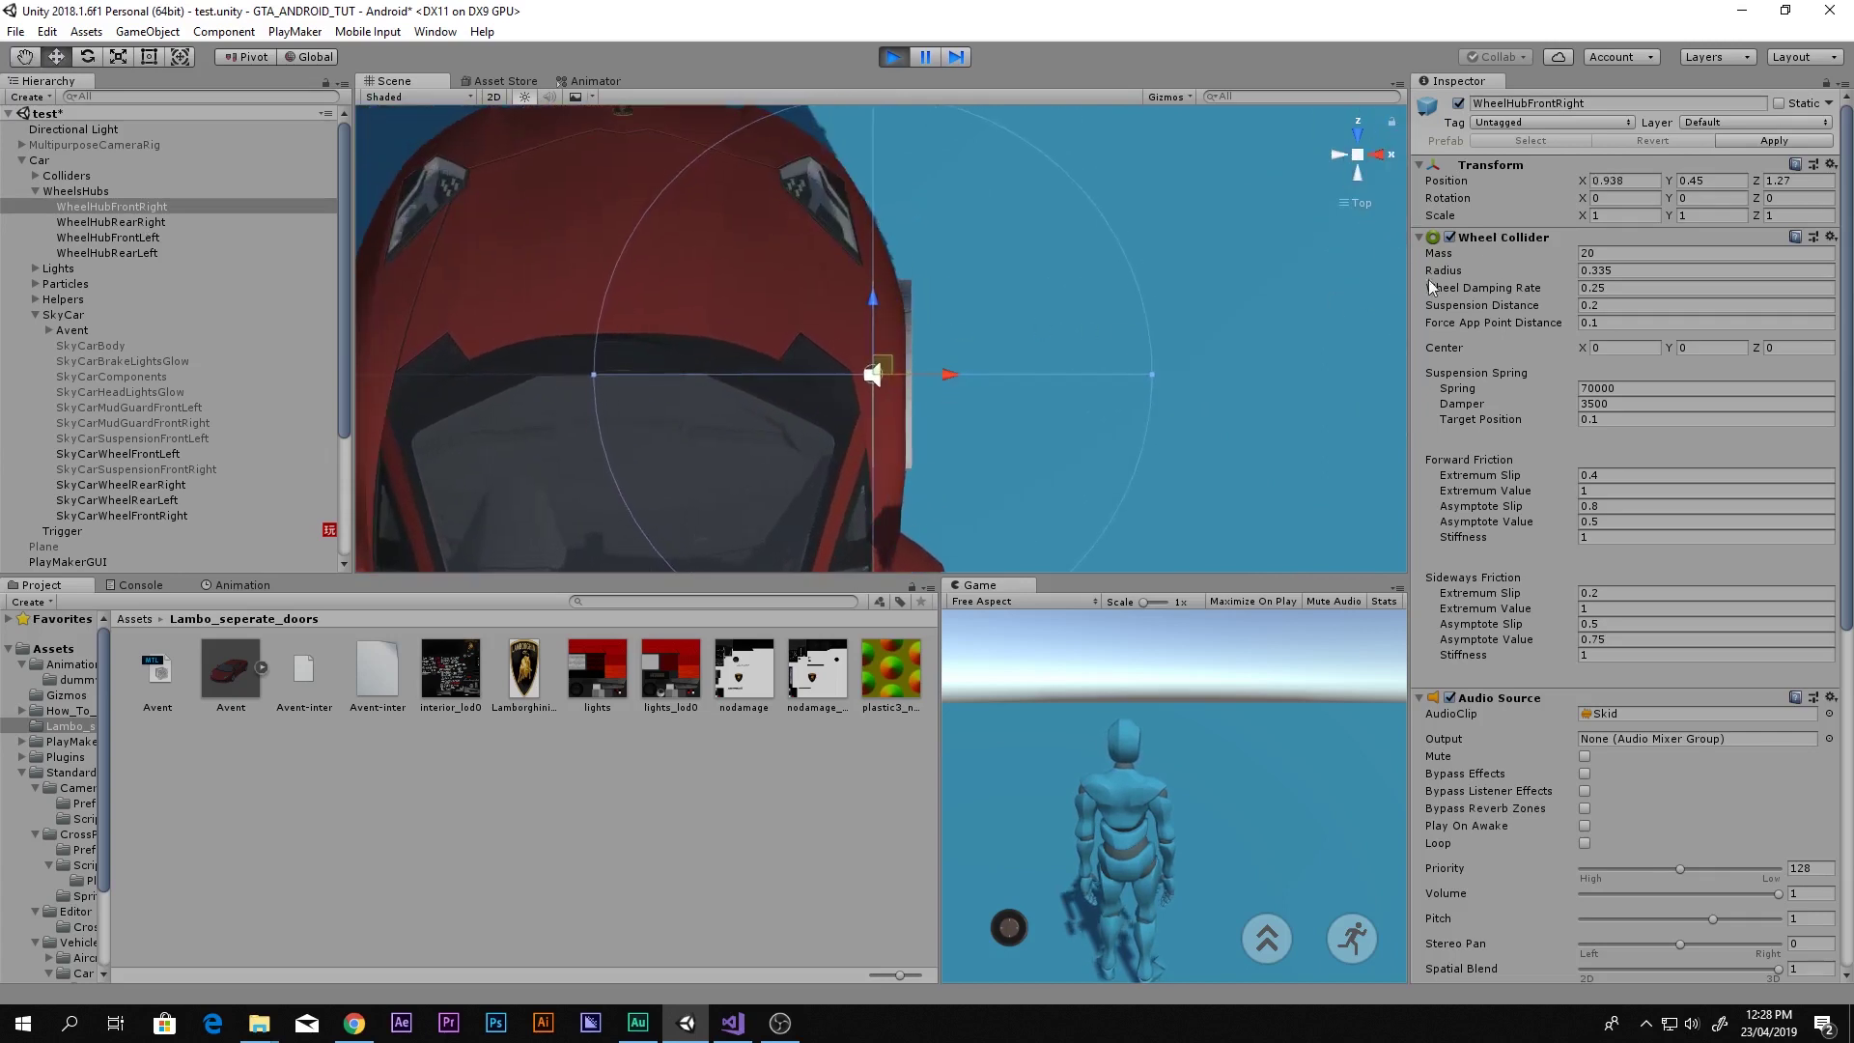
left_click(1828, 170)
left_click(1755, 259)
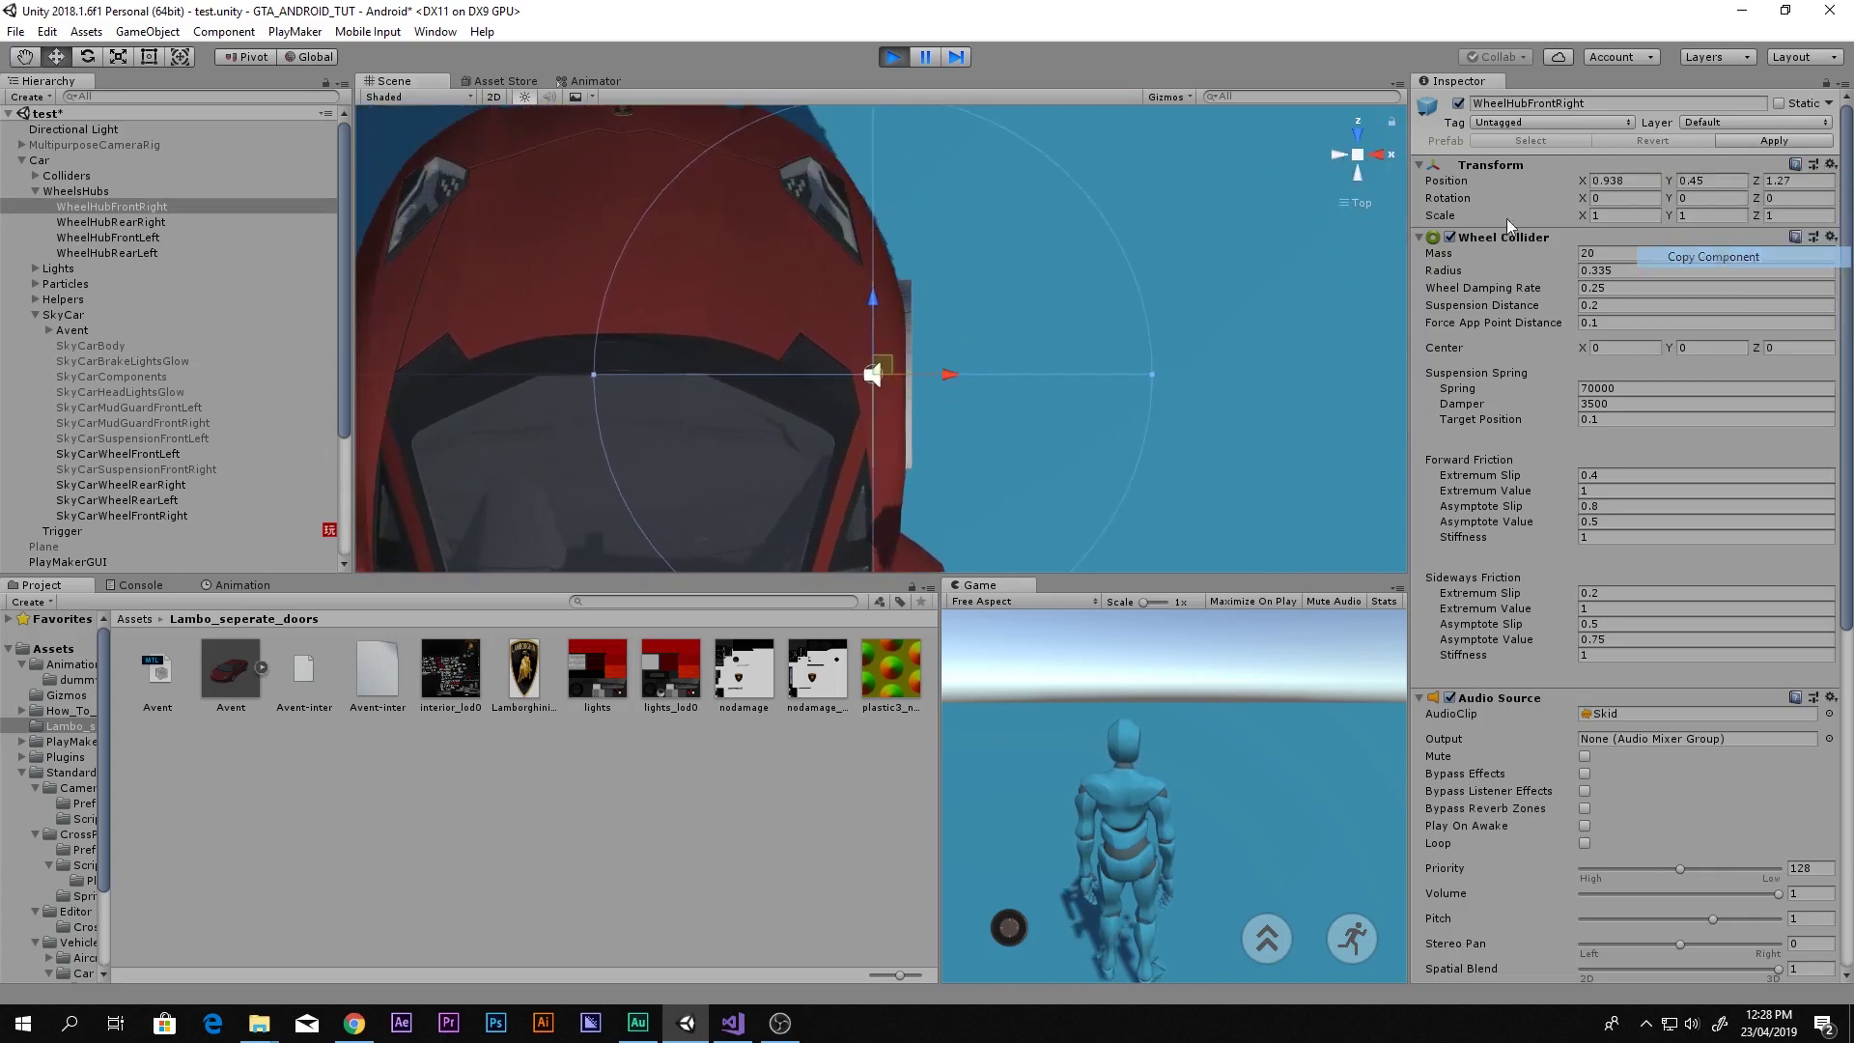
Exit Play mode, paste the copied Transform values onto the hub, and play again
left_click(894, 57)
left_click(1829, 164)
left_click(1738, 322)
scroll(849, 394, "up", 5)
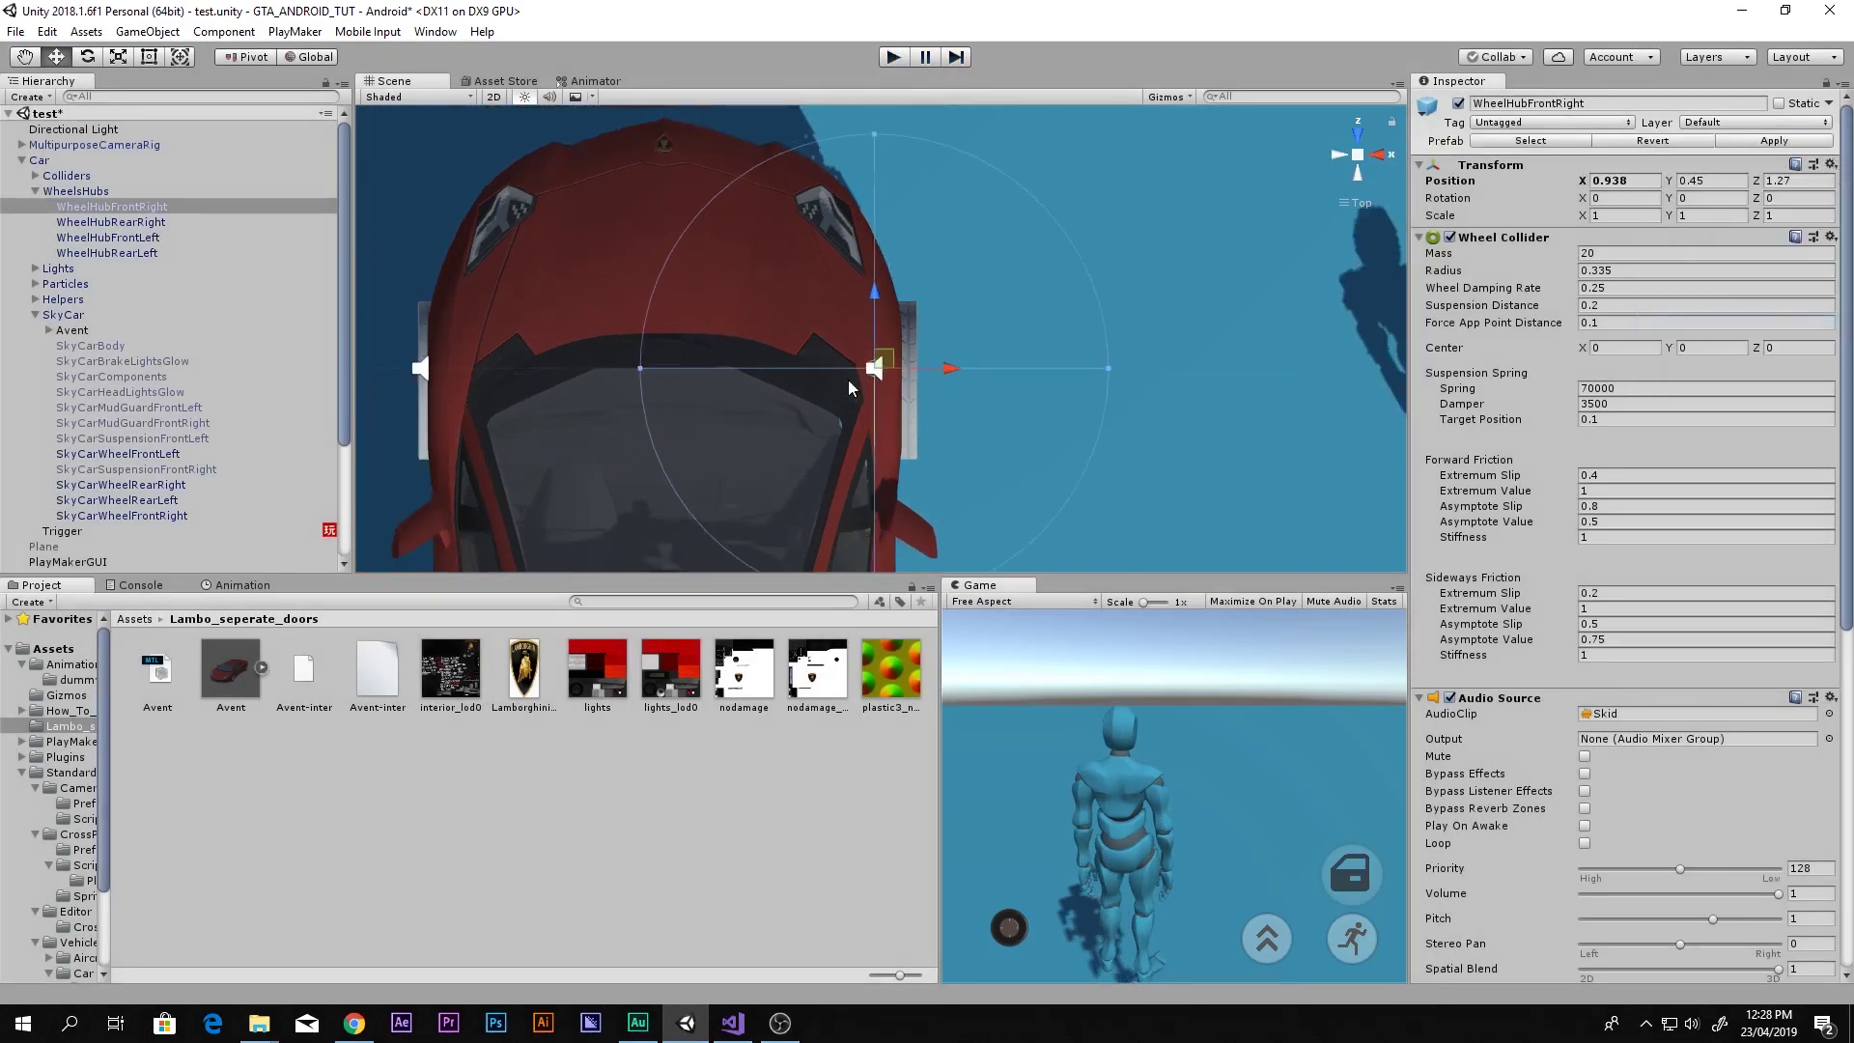
key("f")
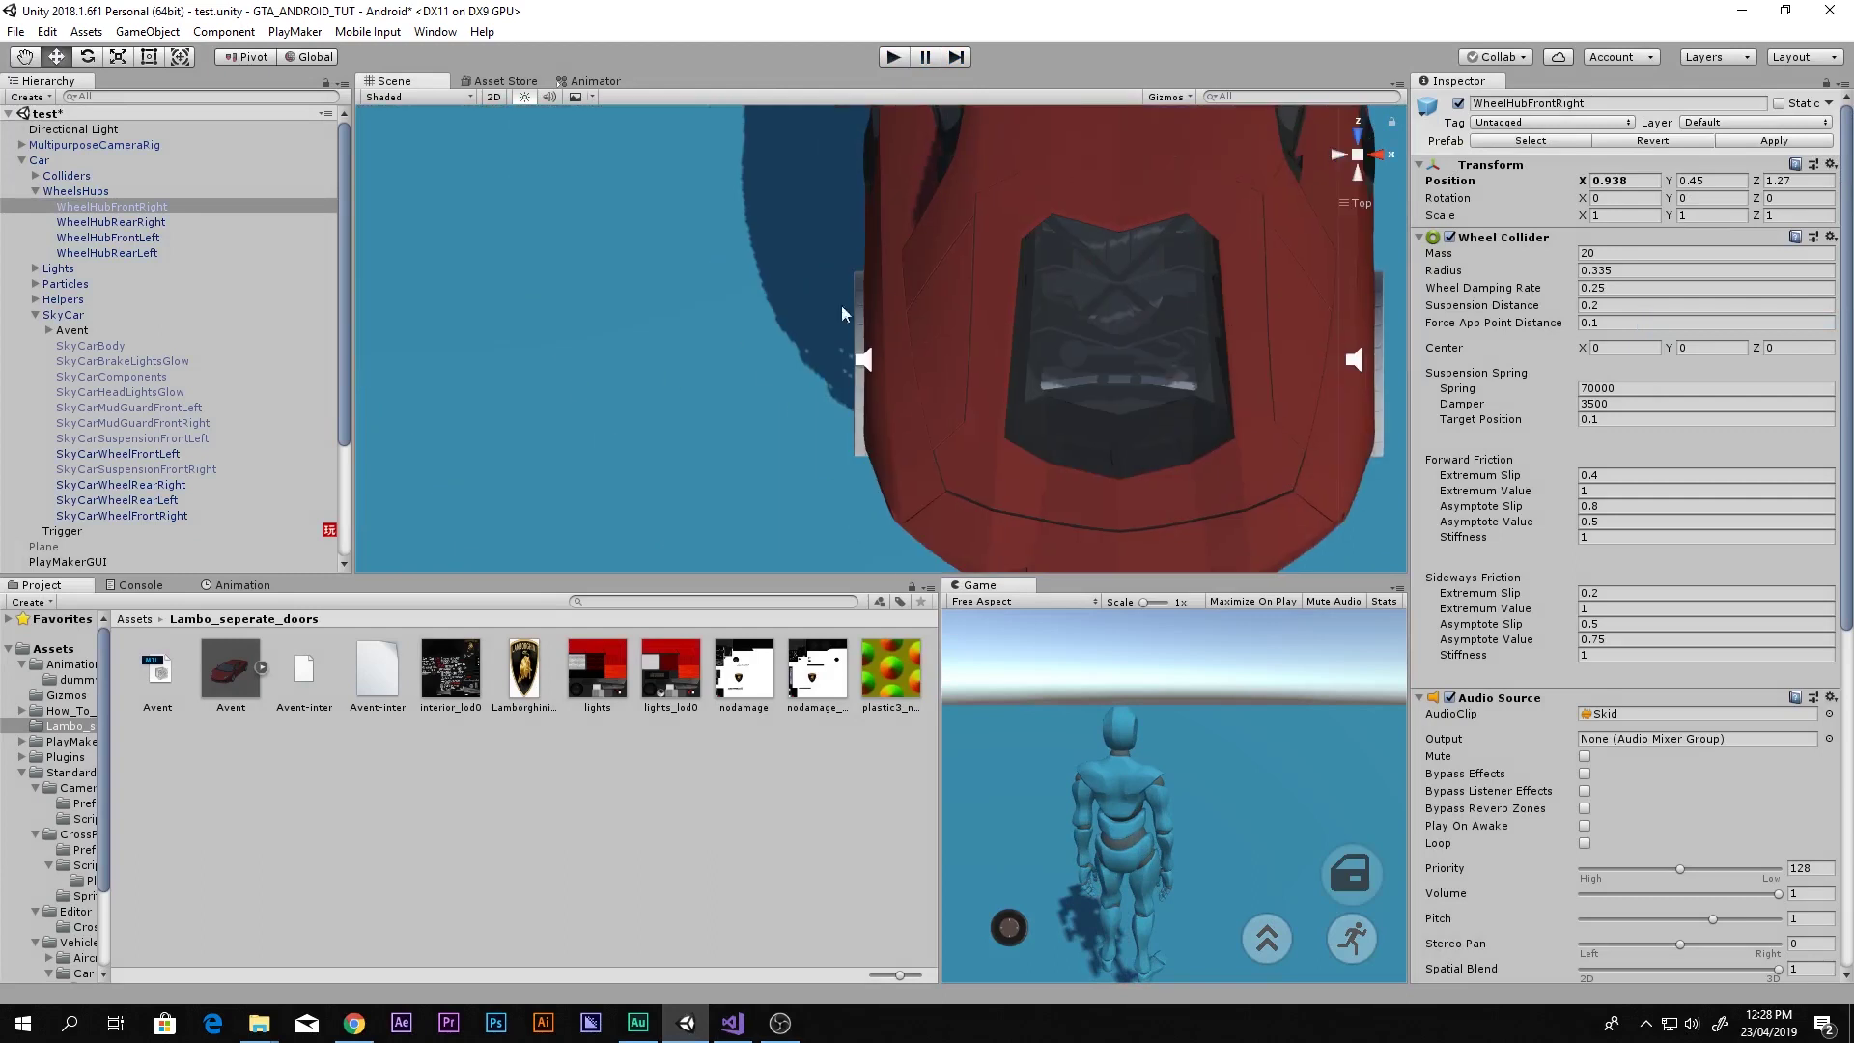
left_click(895, 60)
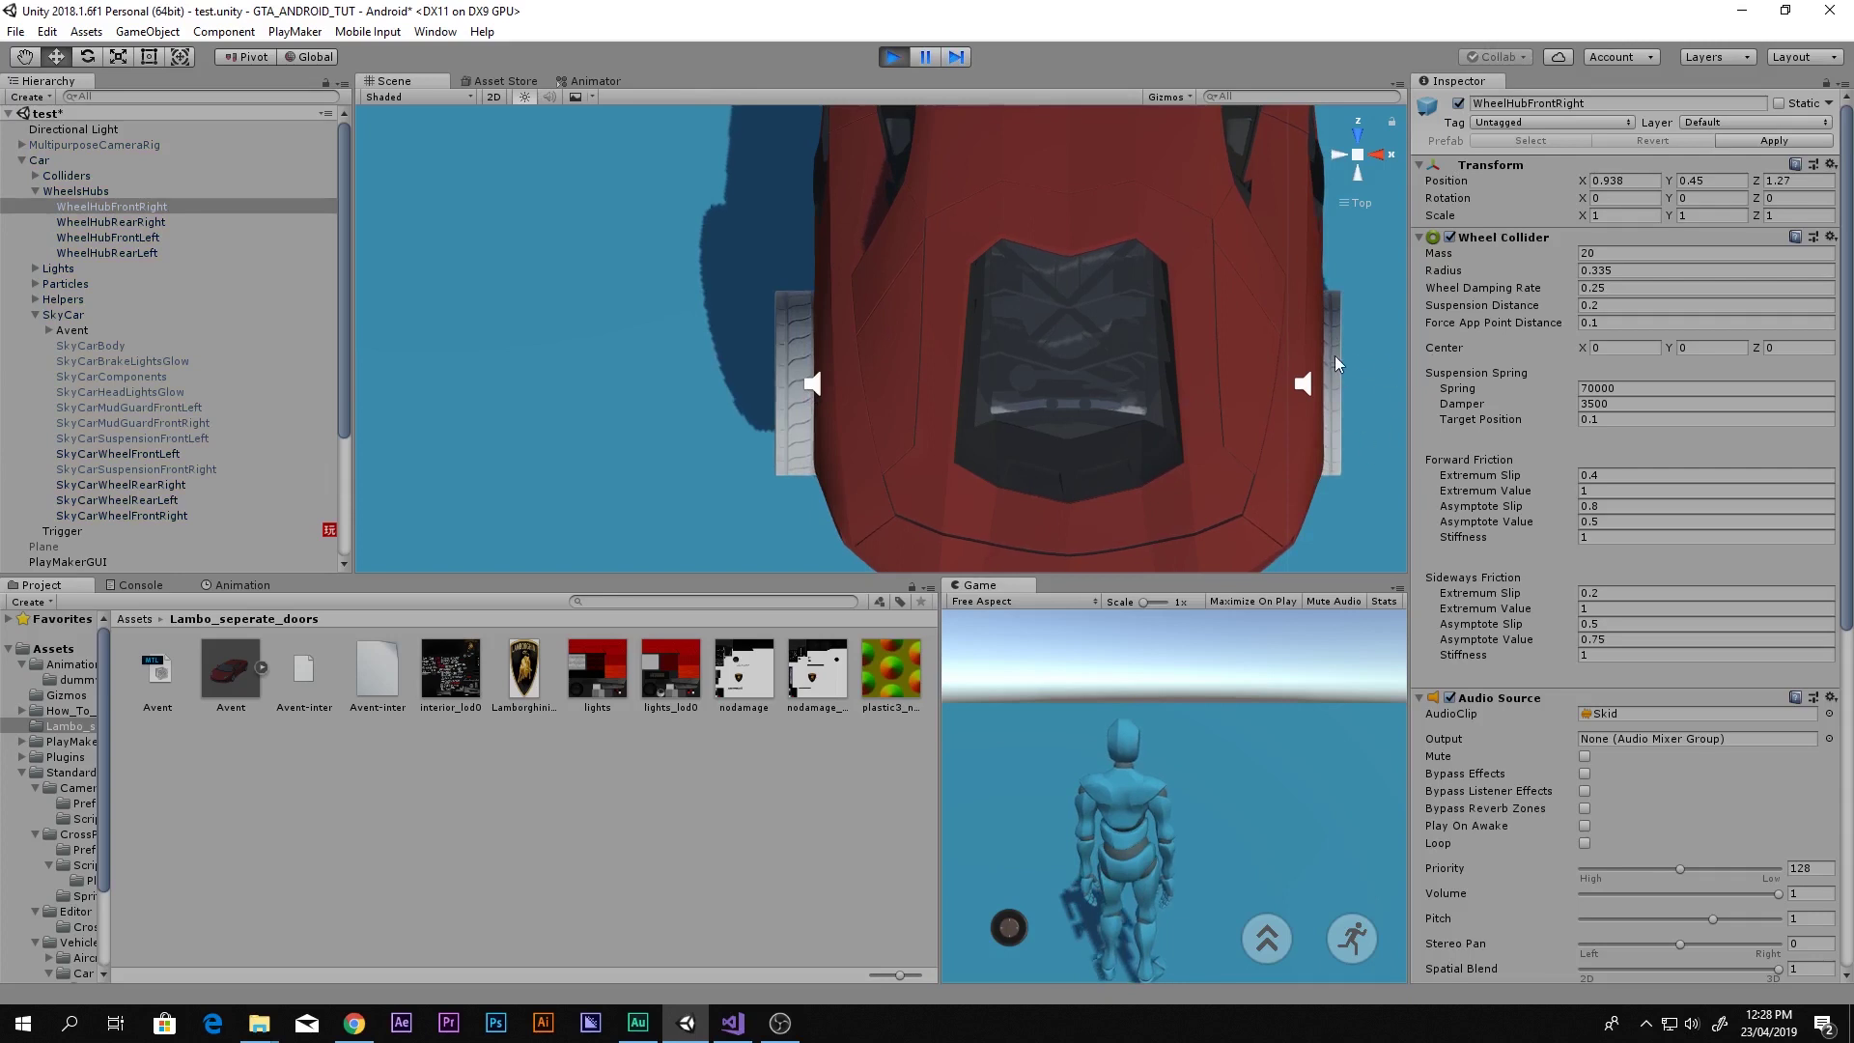
Nudge WheelHubRearRight inward to X 0.958 in Play mode and copy its Transform
left_click(272, 222)
key("f")
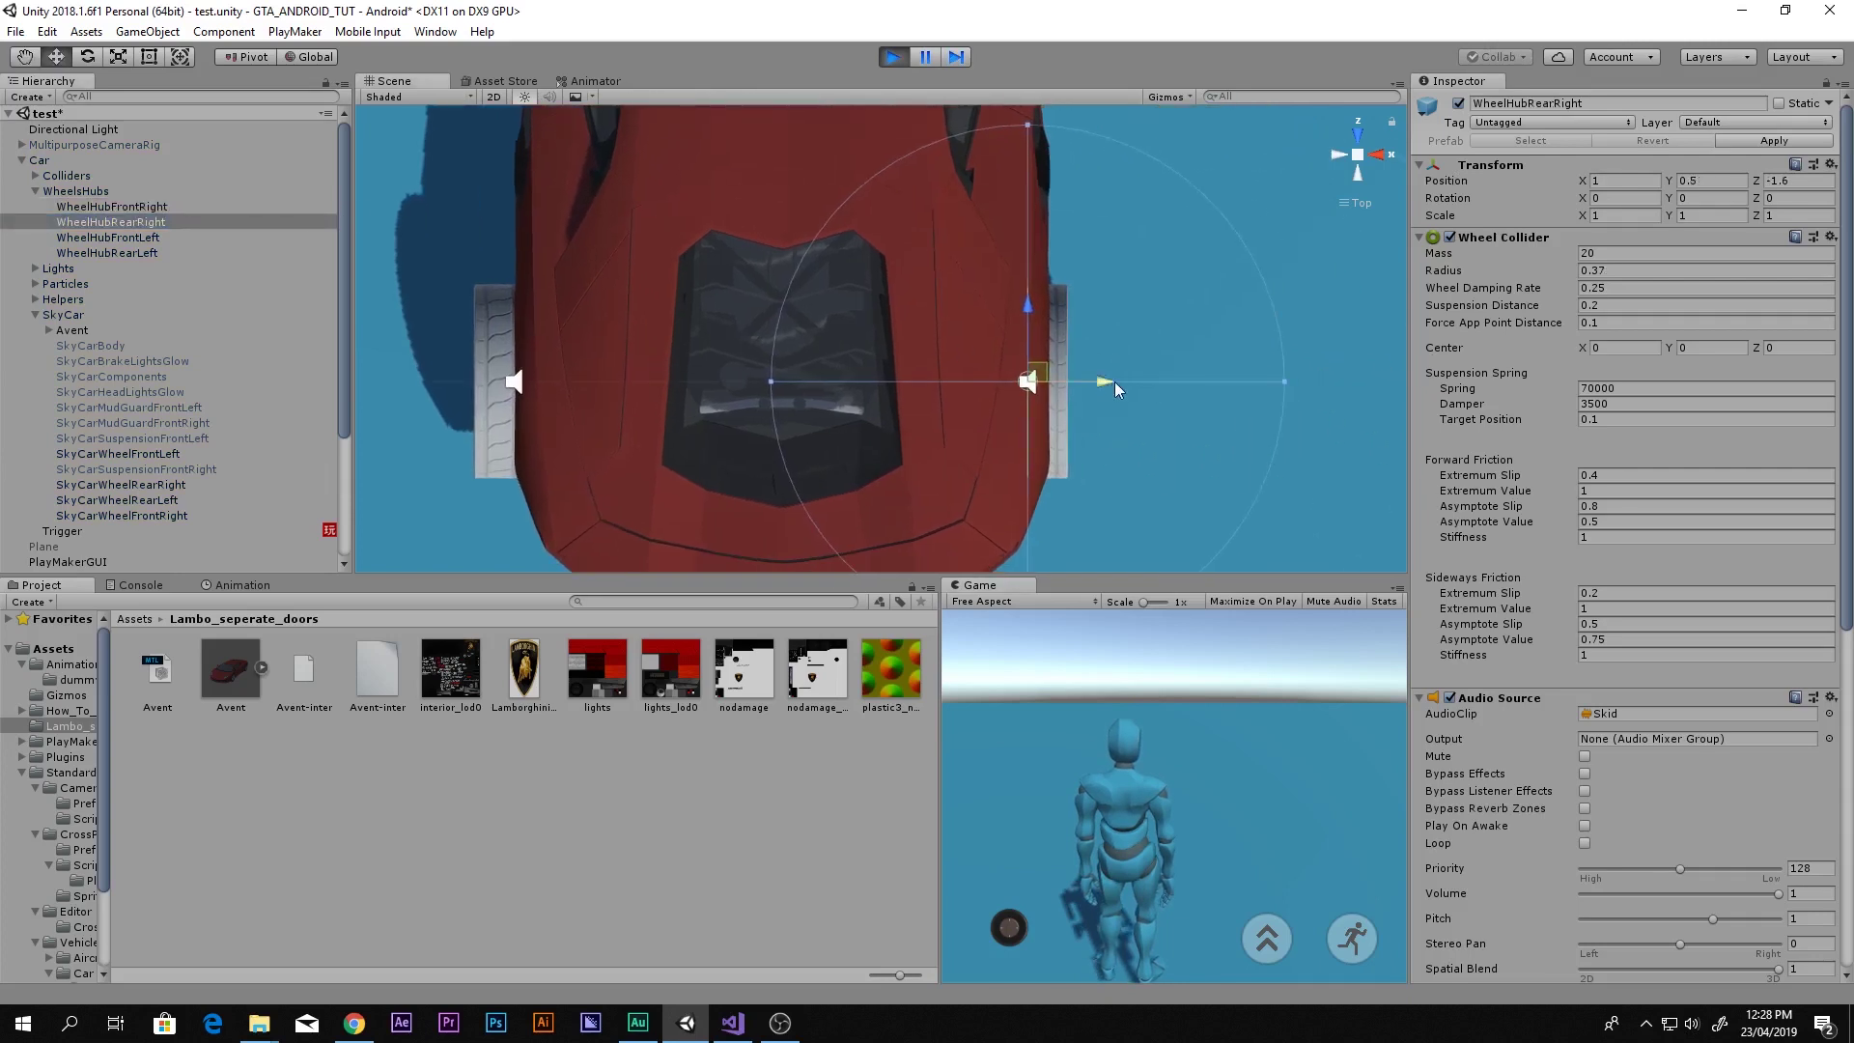
left_click_drag(1099, 386, 1096, 386)
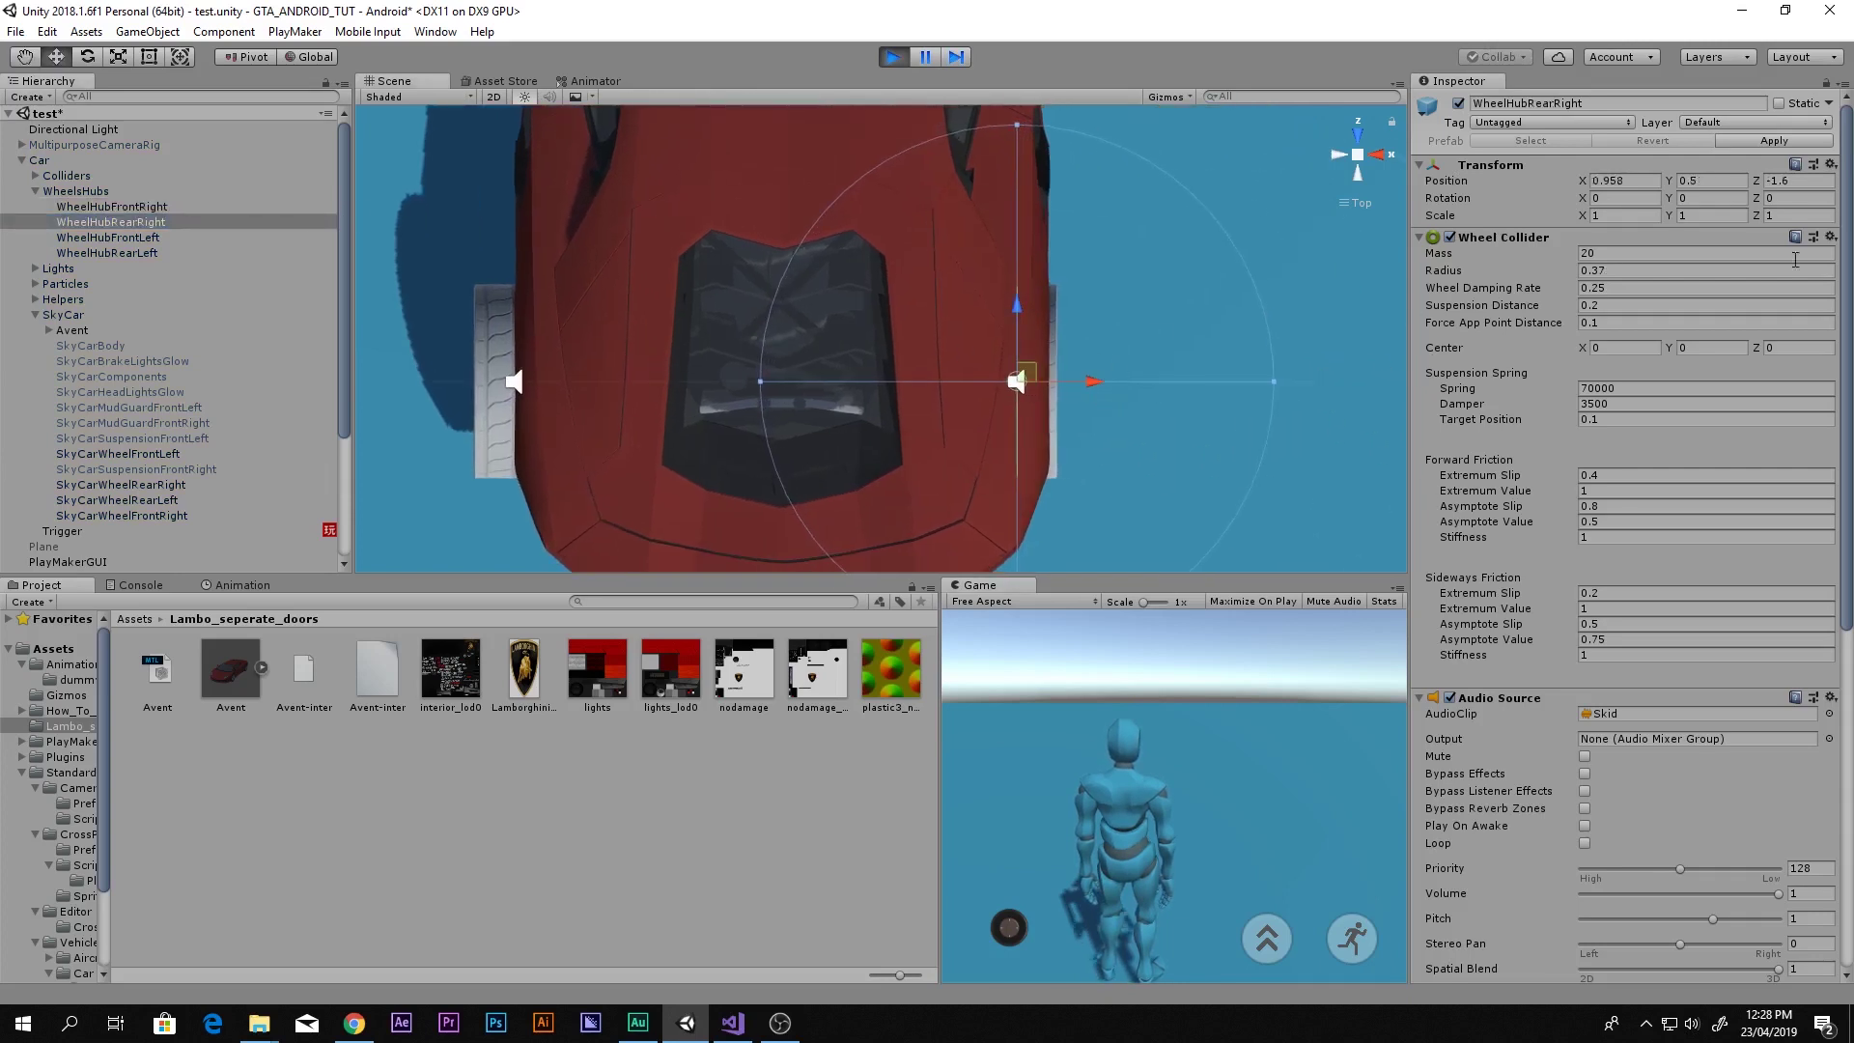
left_click(1830, 165)
left_click(1786, 240)
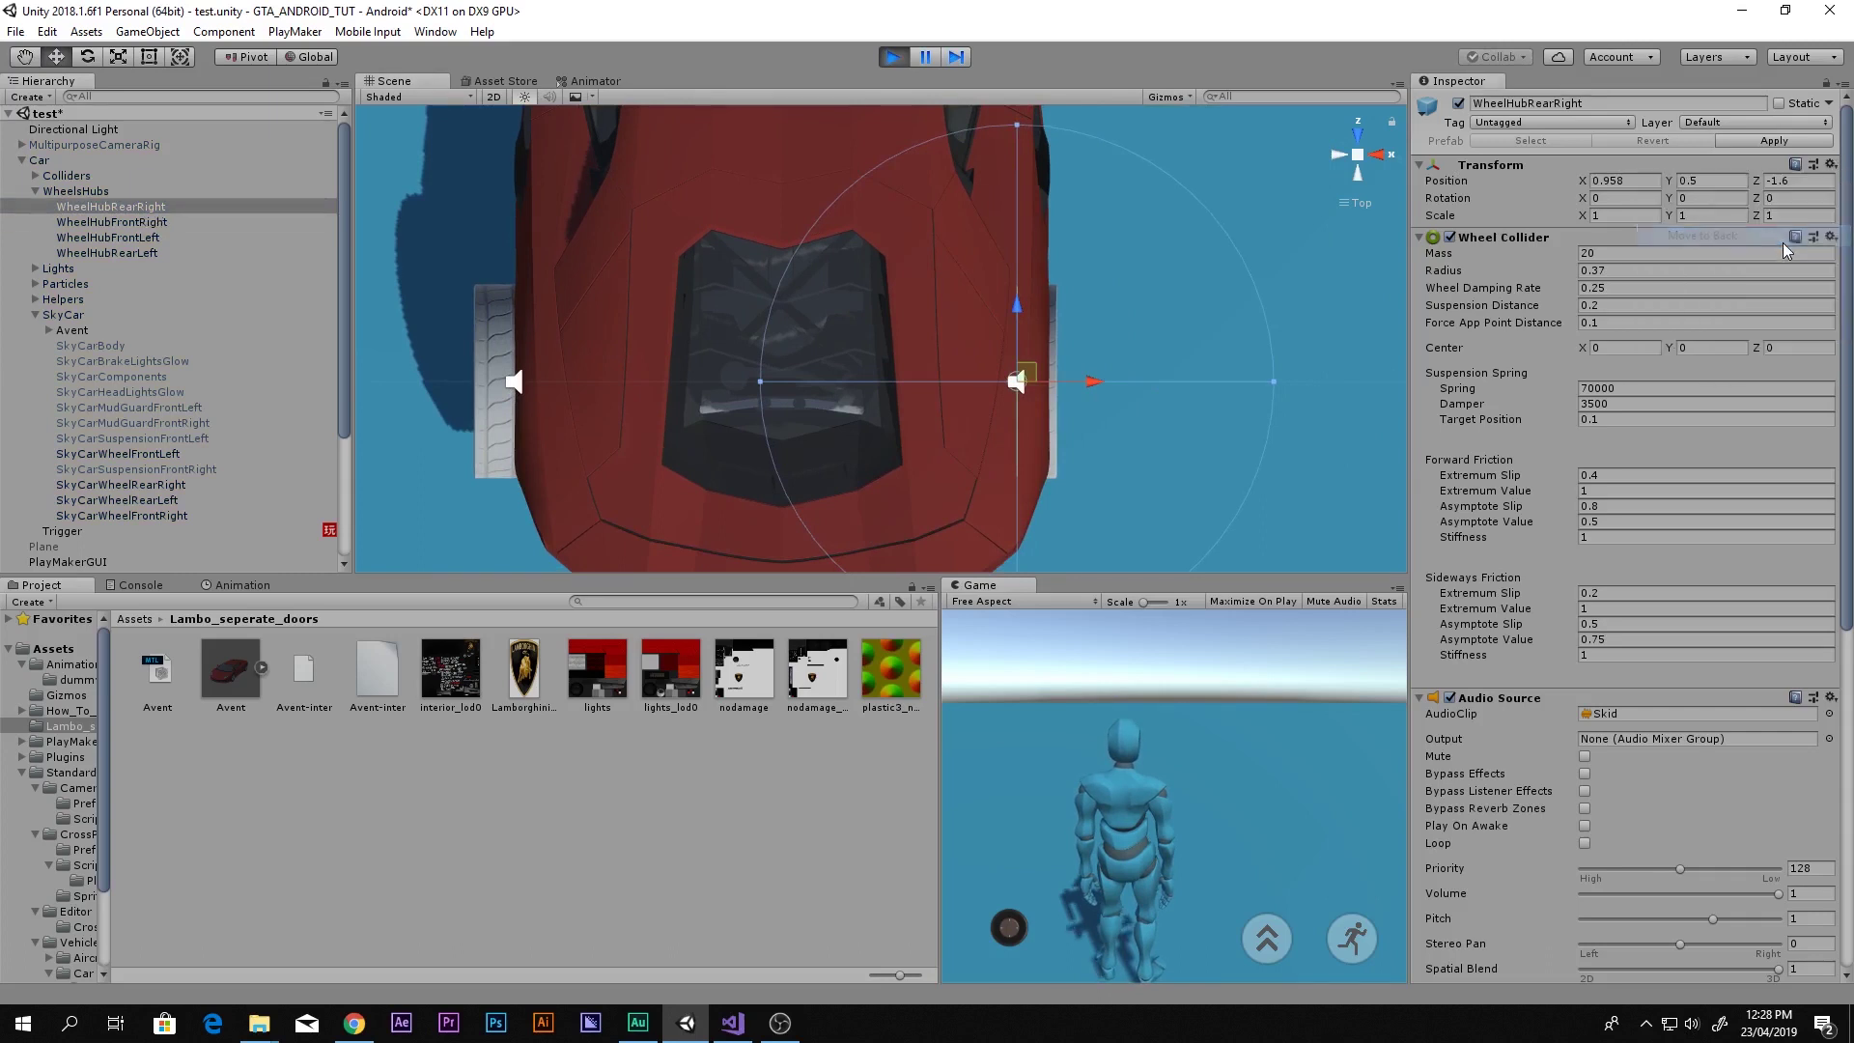
left_click(1829, 164)
left_click(1782, 263)
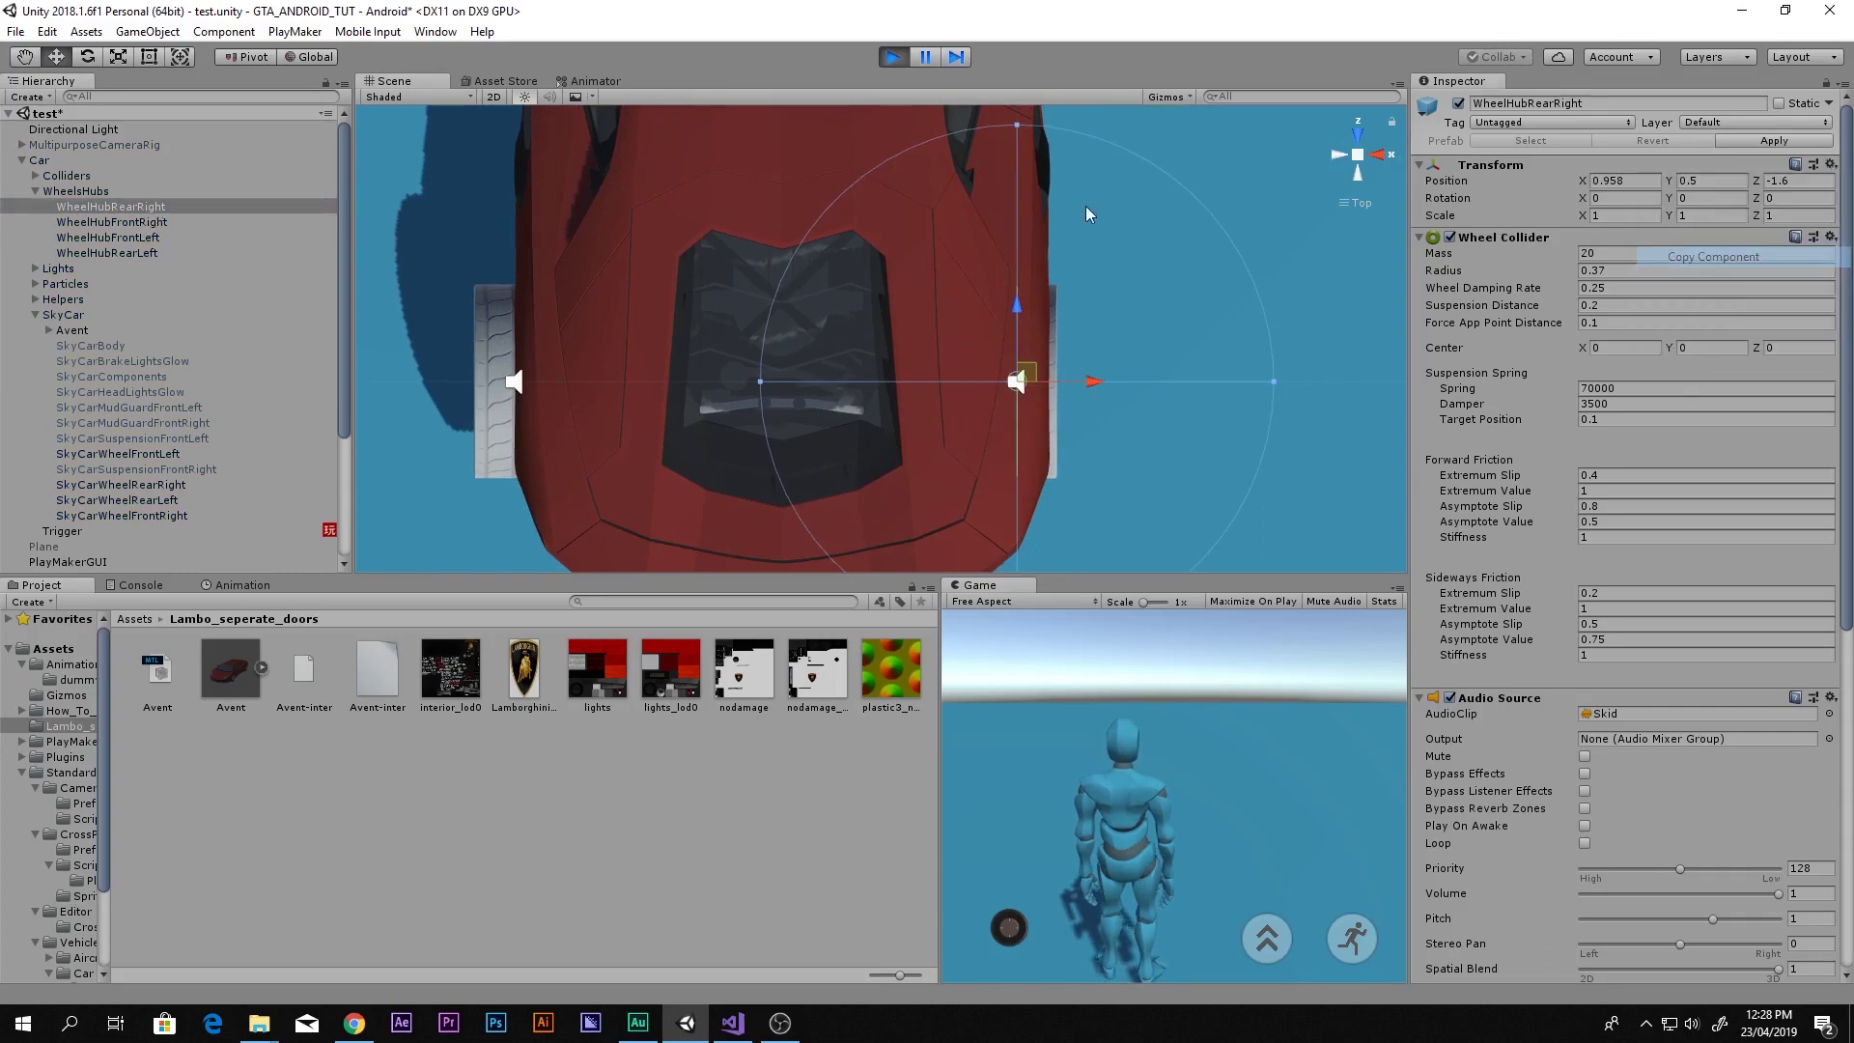
Exit Play mode, paste the values onto WheelHubRearRight, and play the scene again
left_click(894, 58)
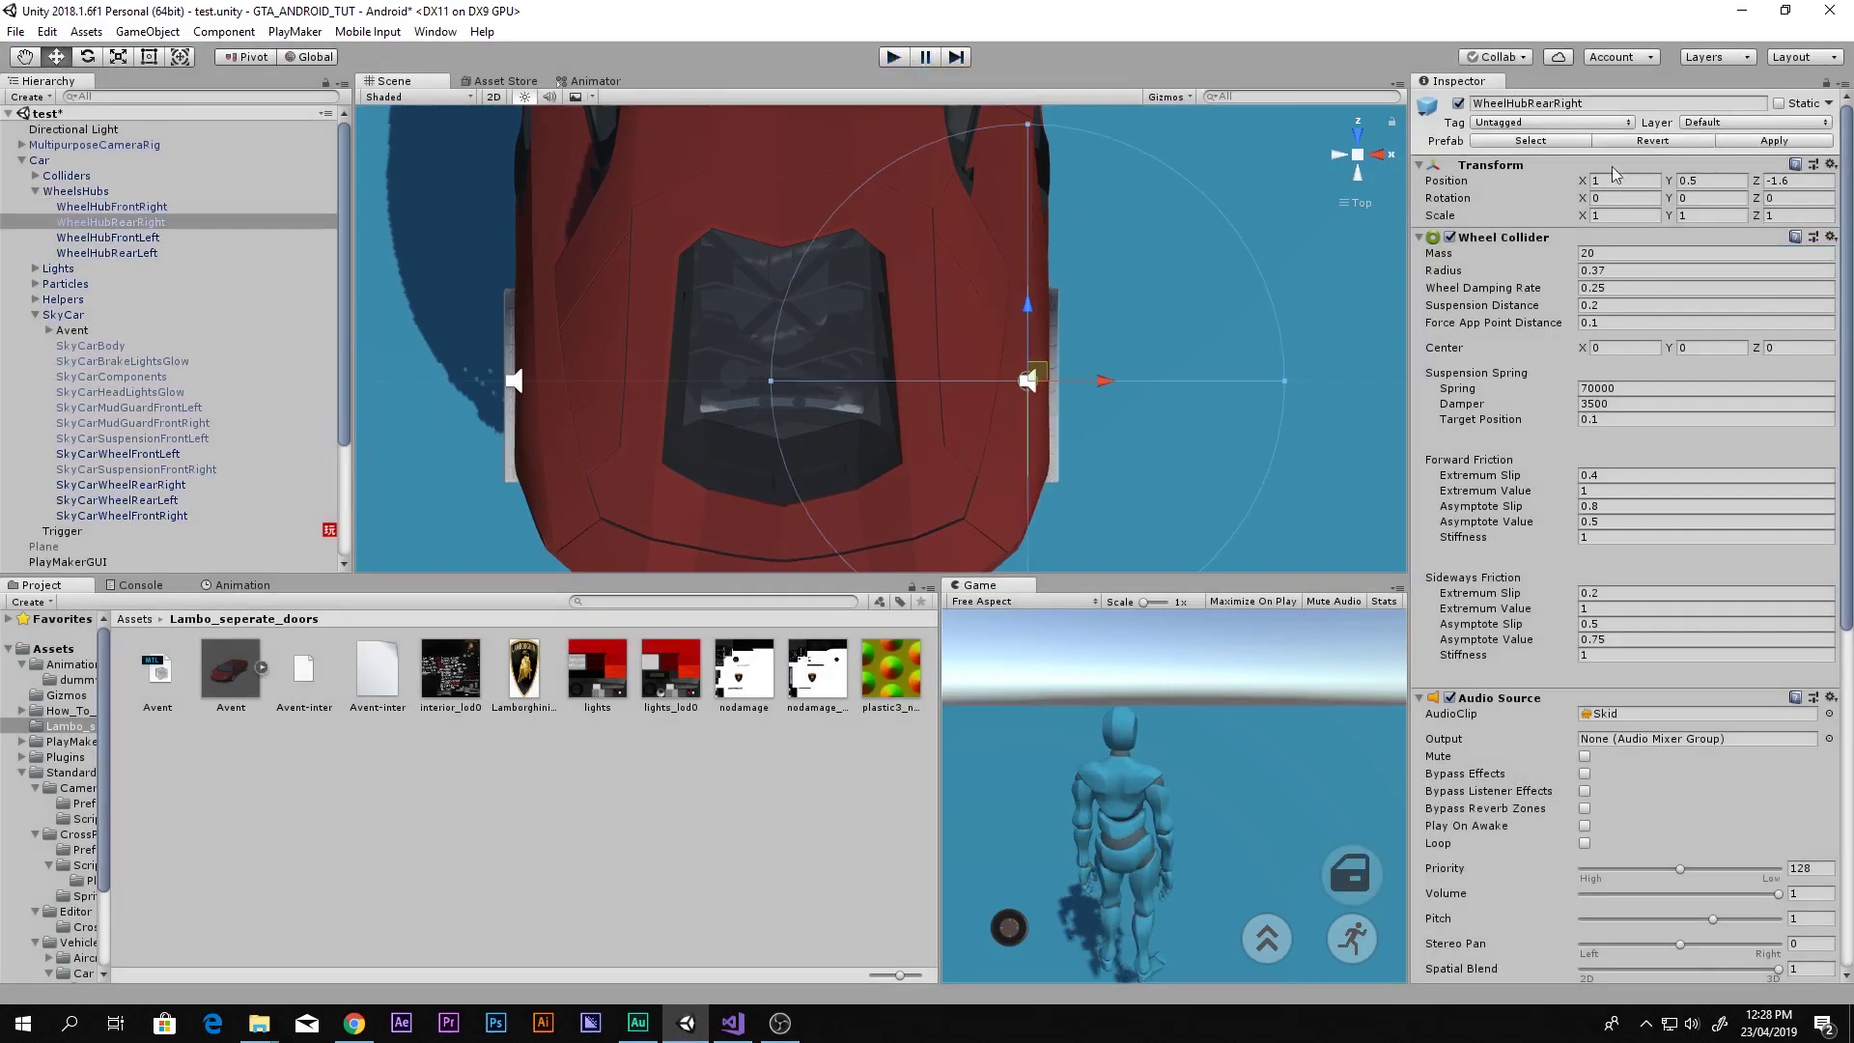
left_click(1830, 164)
left_click(1731, 319)
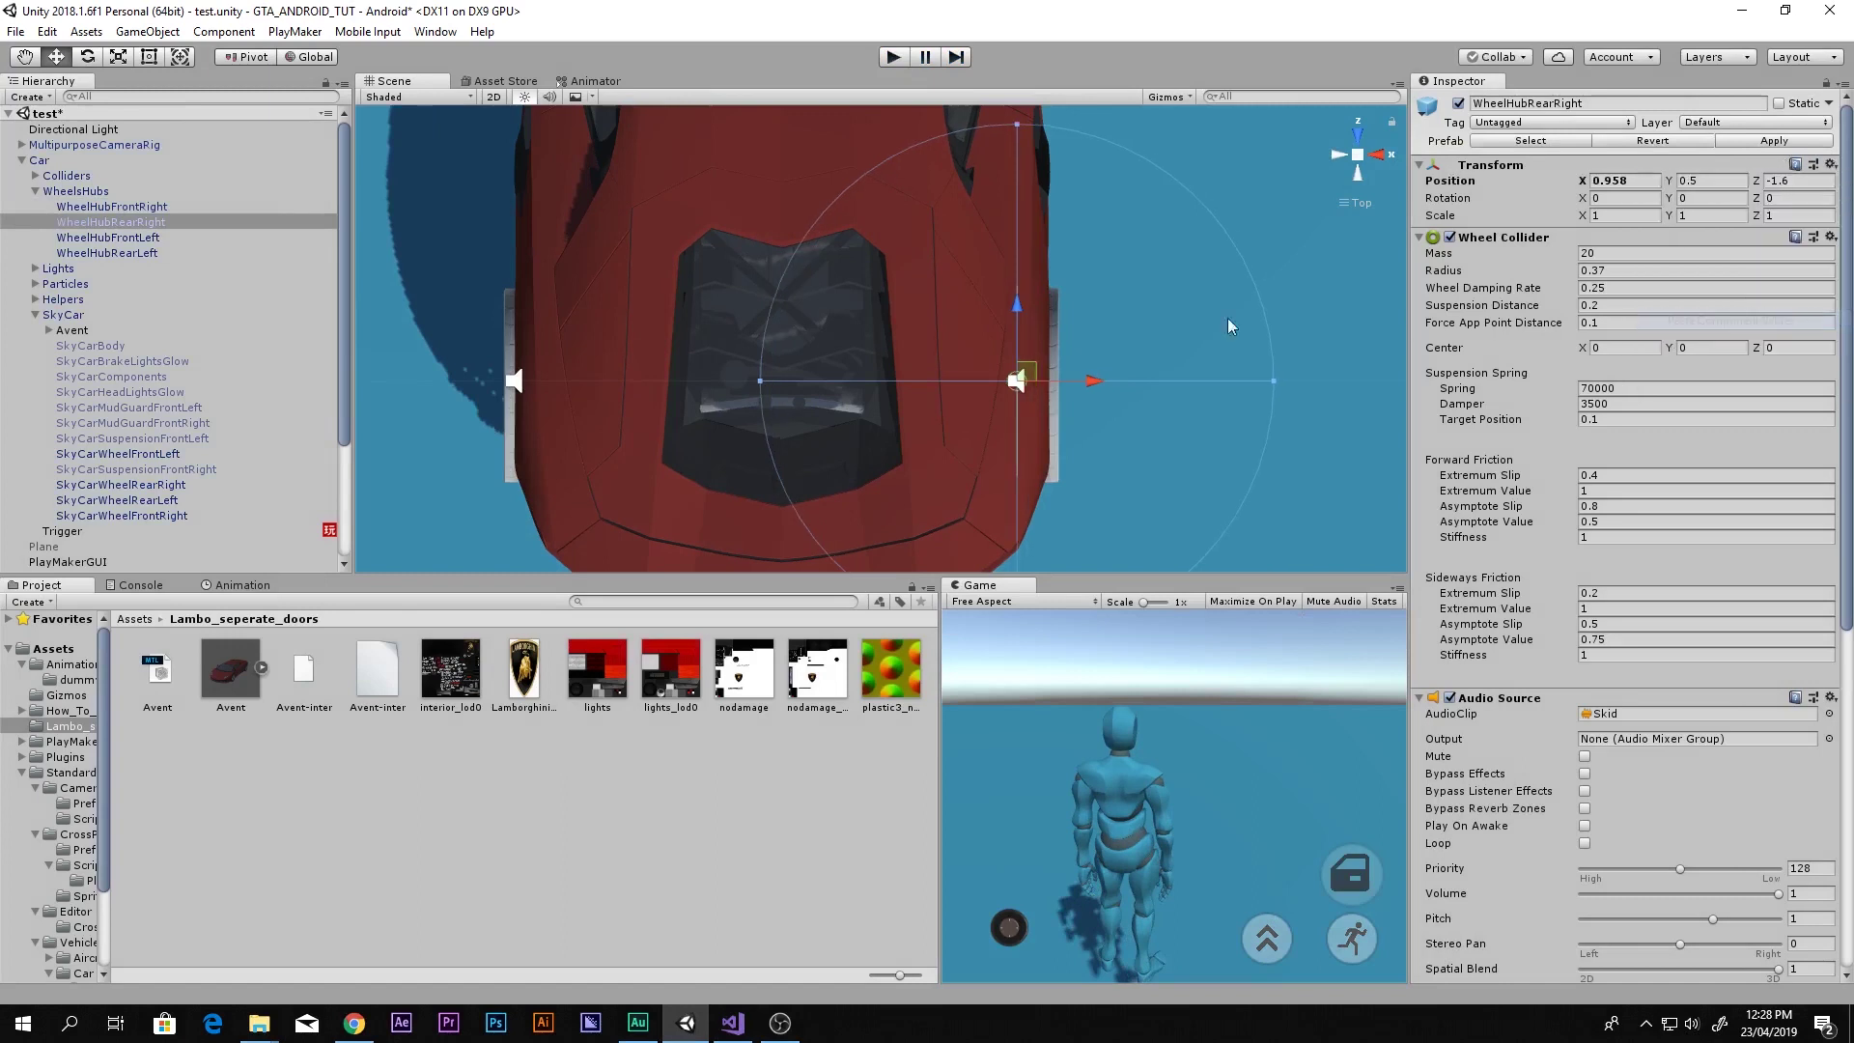
middle_click_drag(681, 340, 896, 344)
left_click(892, 58)
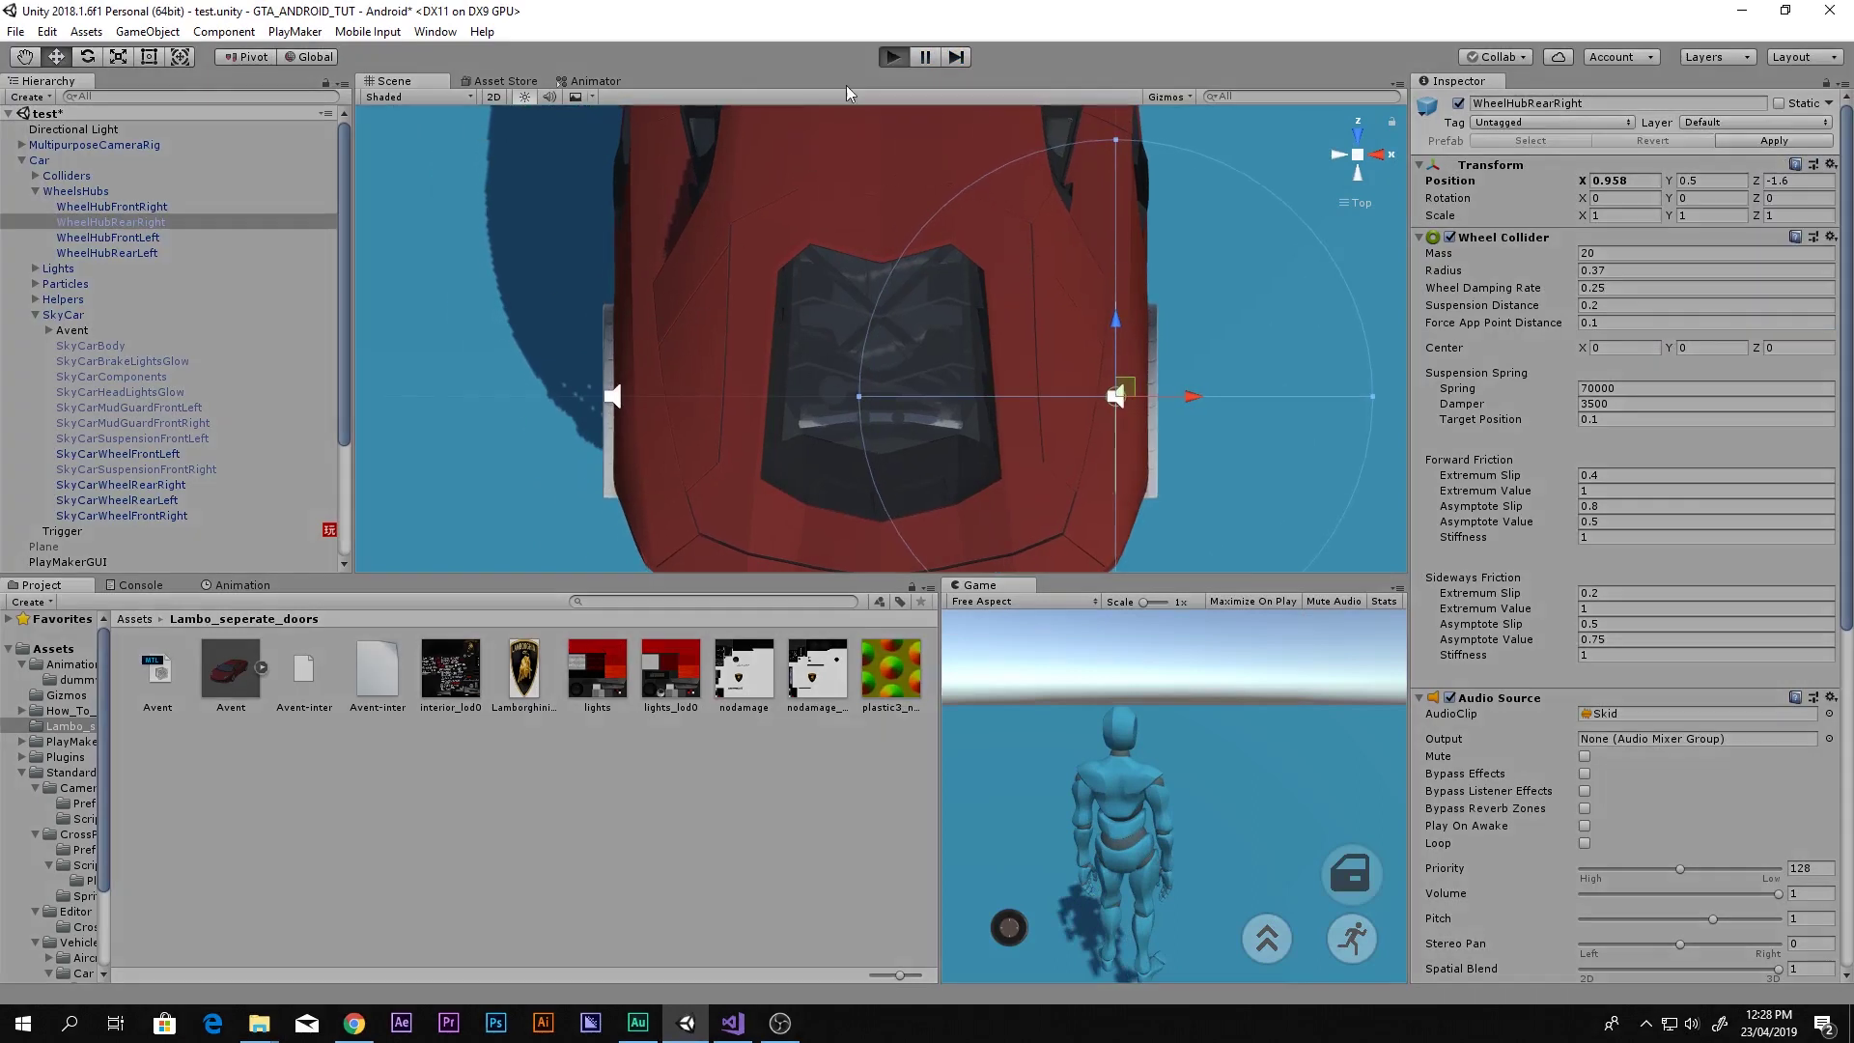
left_click(108, 253)
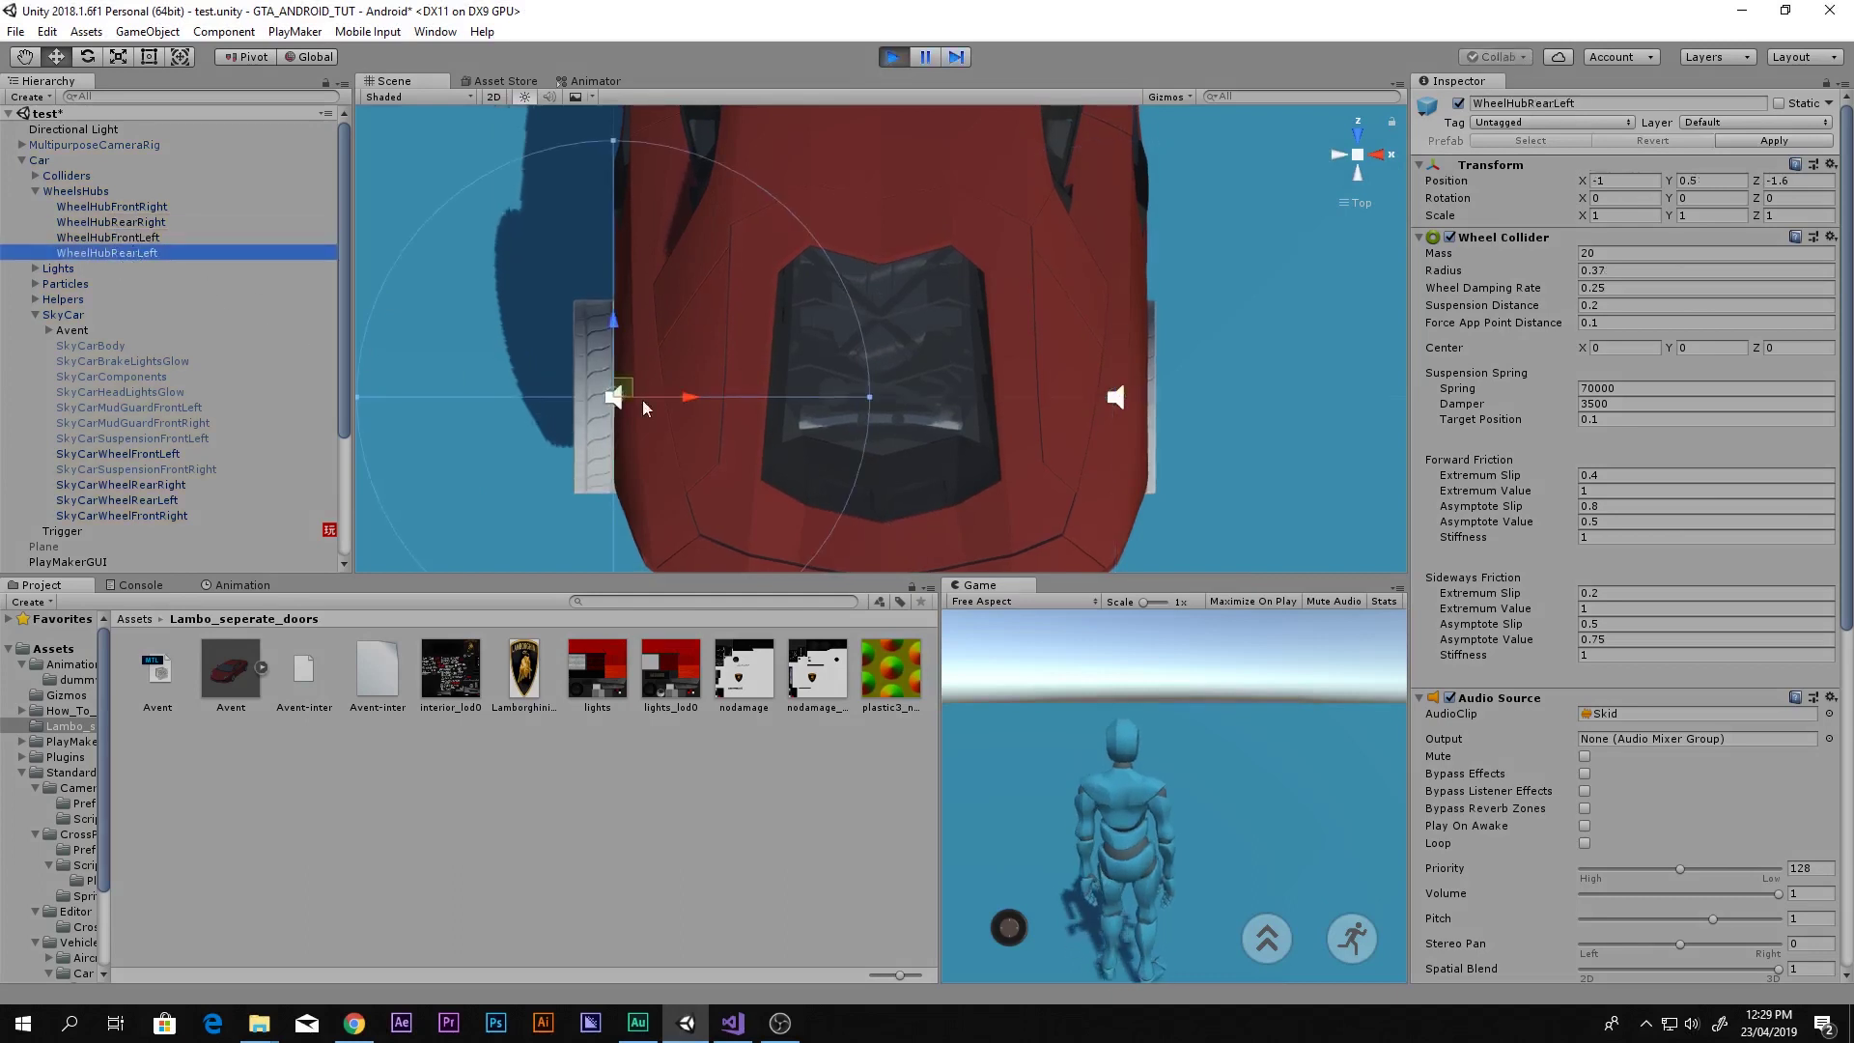
Drag WheelHubRearLeft inward to X -0.871 during Play mode and copy its Transform
left_click_drag(687, 394, 714, 398)
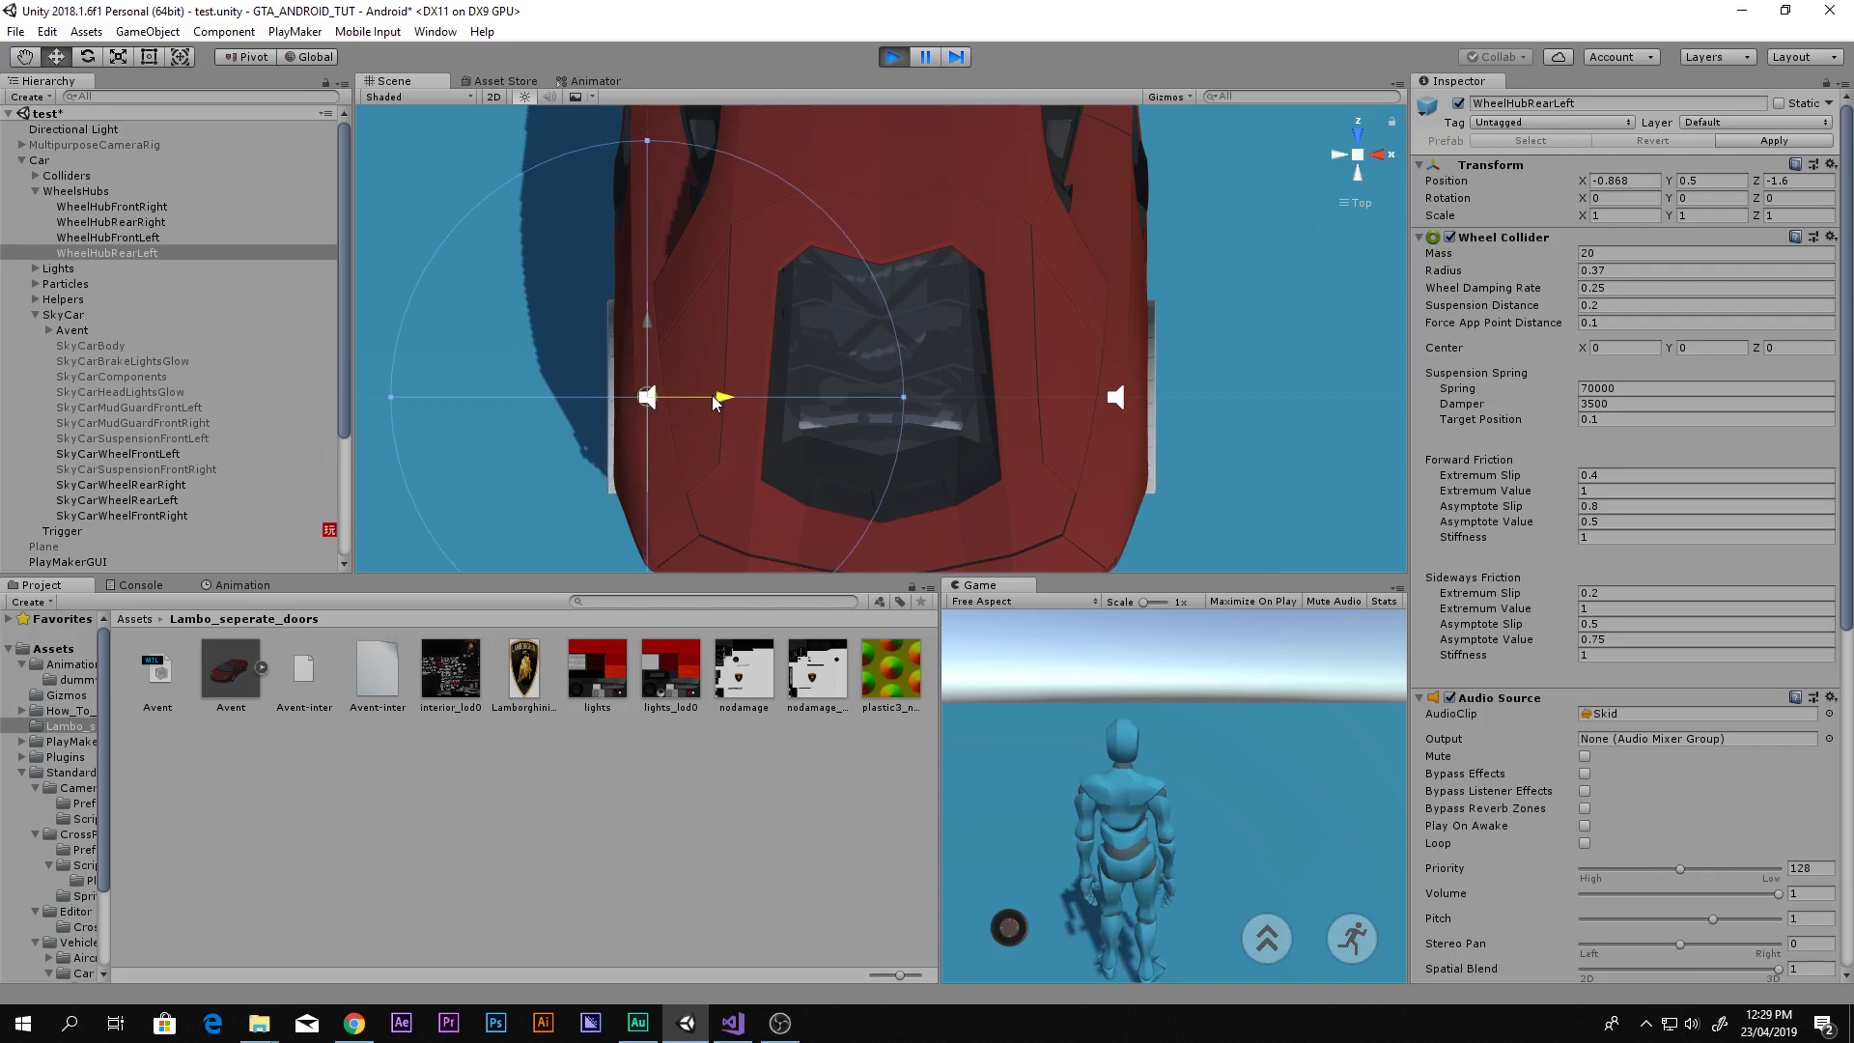
left_click_drag(711, 394, 711, 394)
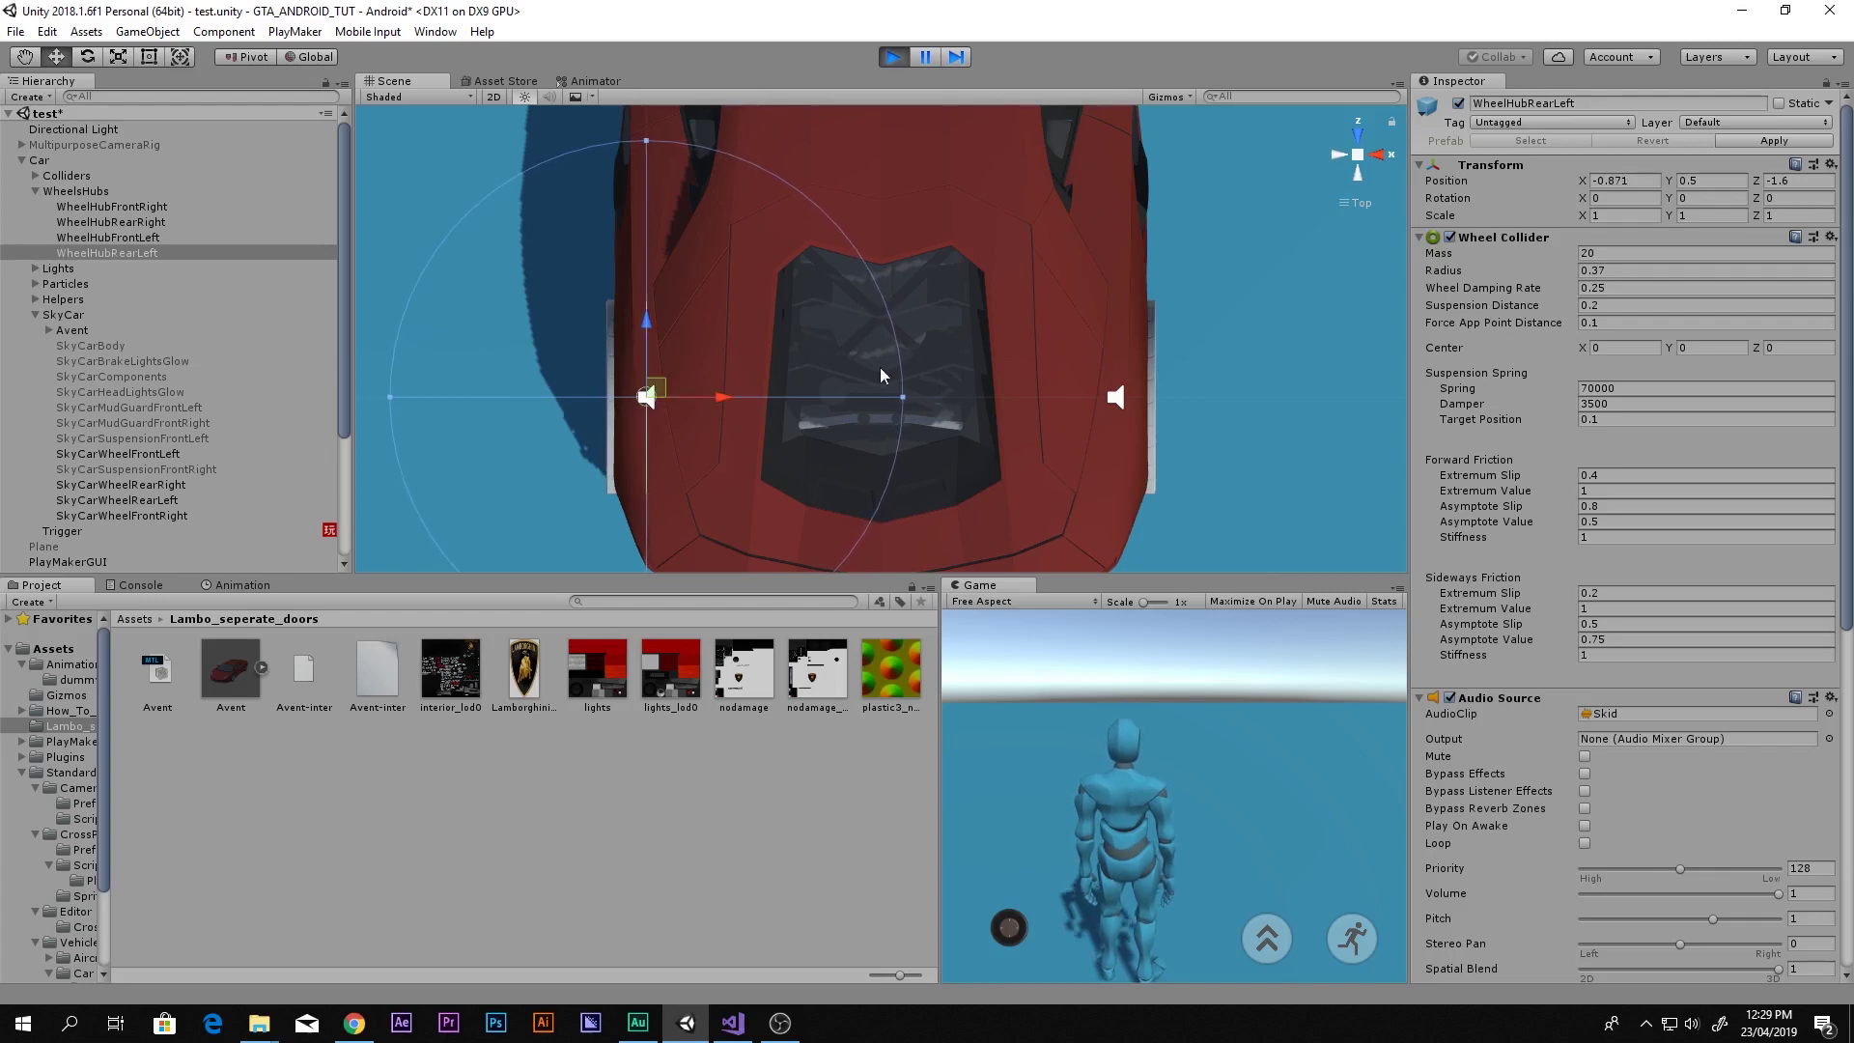
left_click(1832, 167)
left_click(1773, 265)
Exit Play mode, paste the copied values to keep X -0.871, and play again
left_click(894, 56)
left_click(1832, 166)
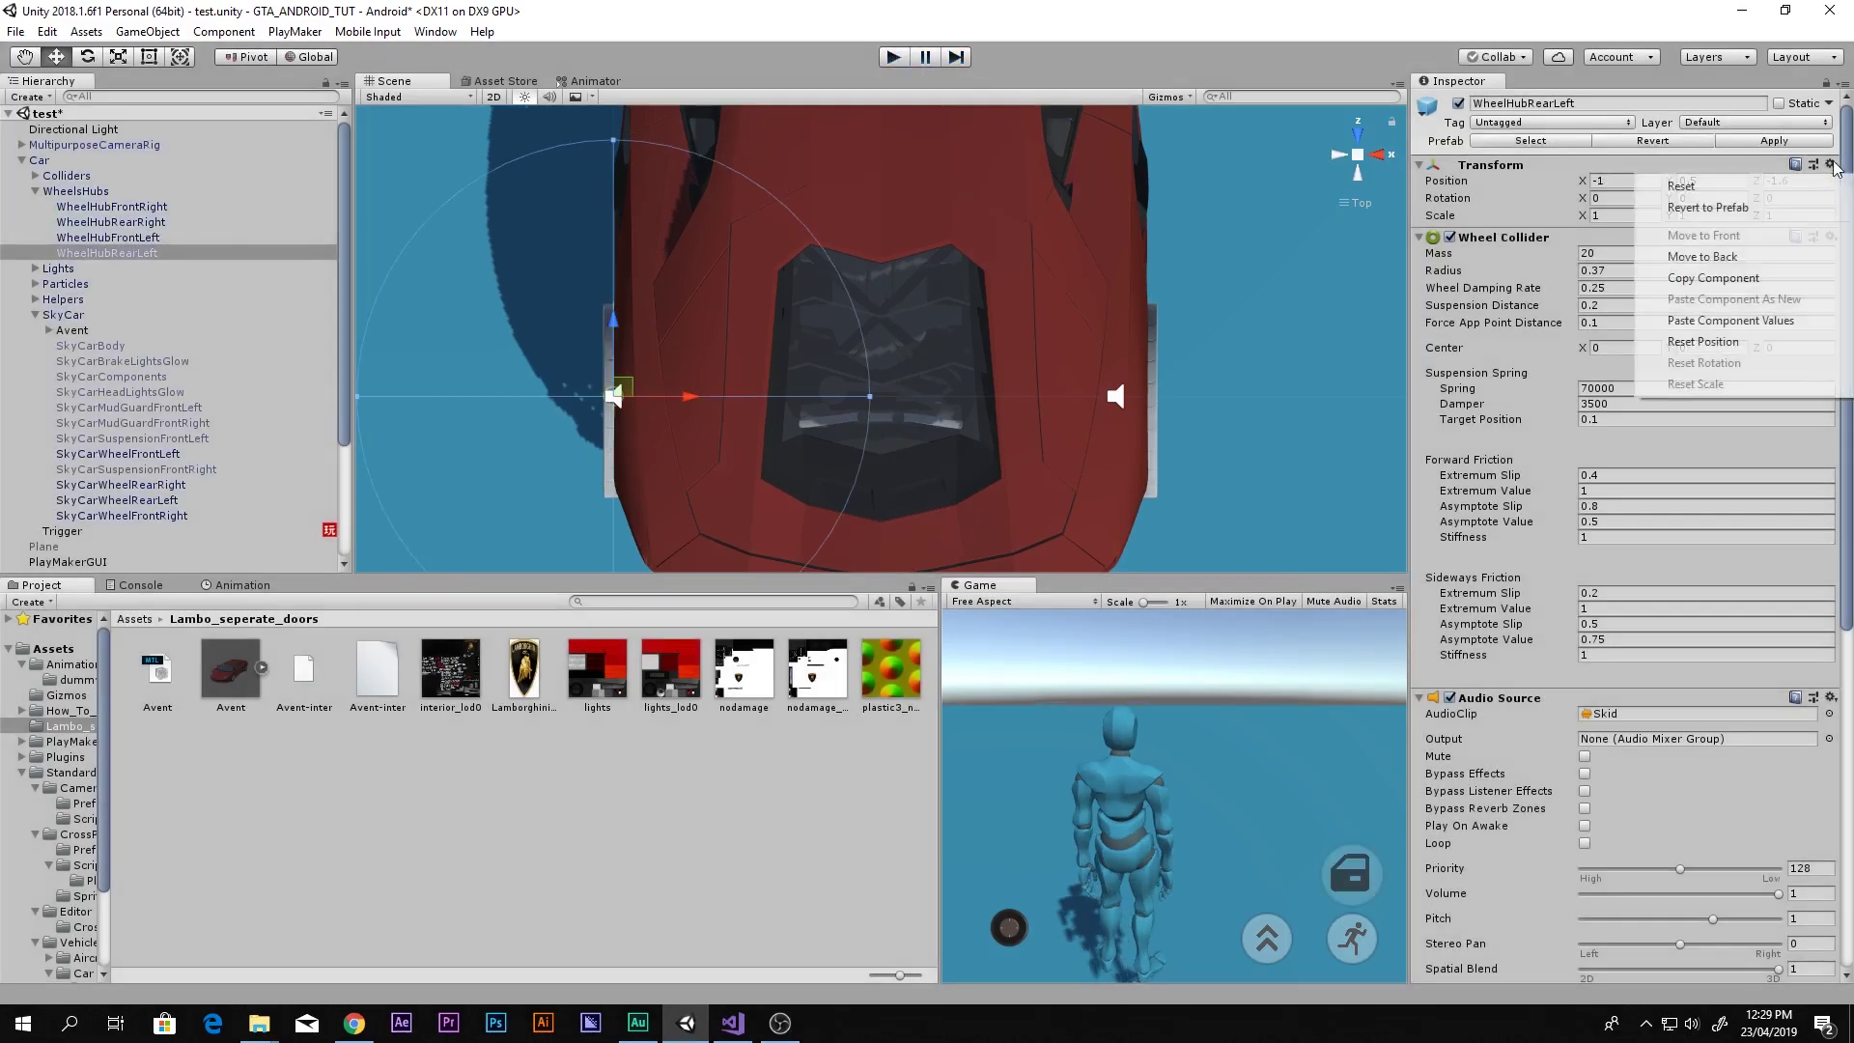
left_click(1782, 322)
middle_click_drag(772, 228, 797, 473)
middle_click_drag(726, 114, 759, 545)
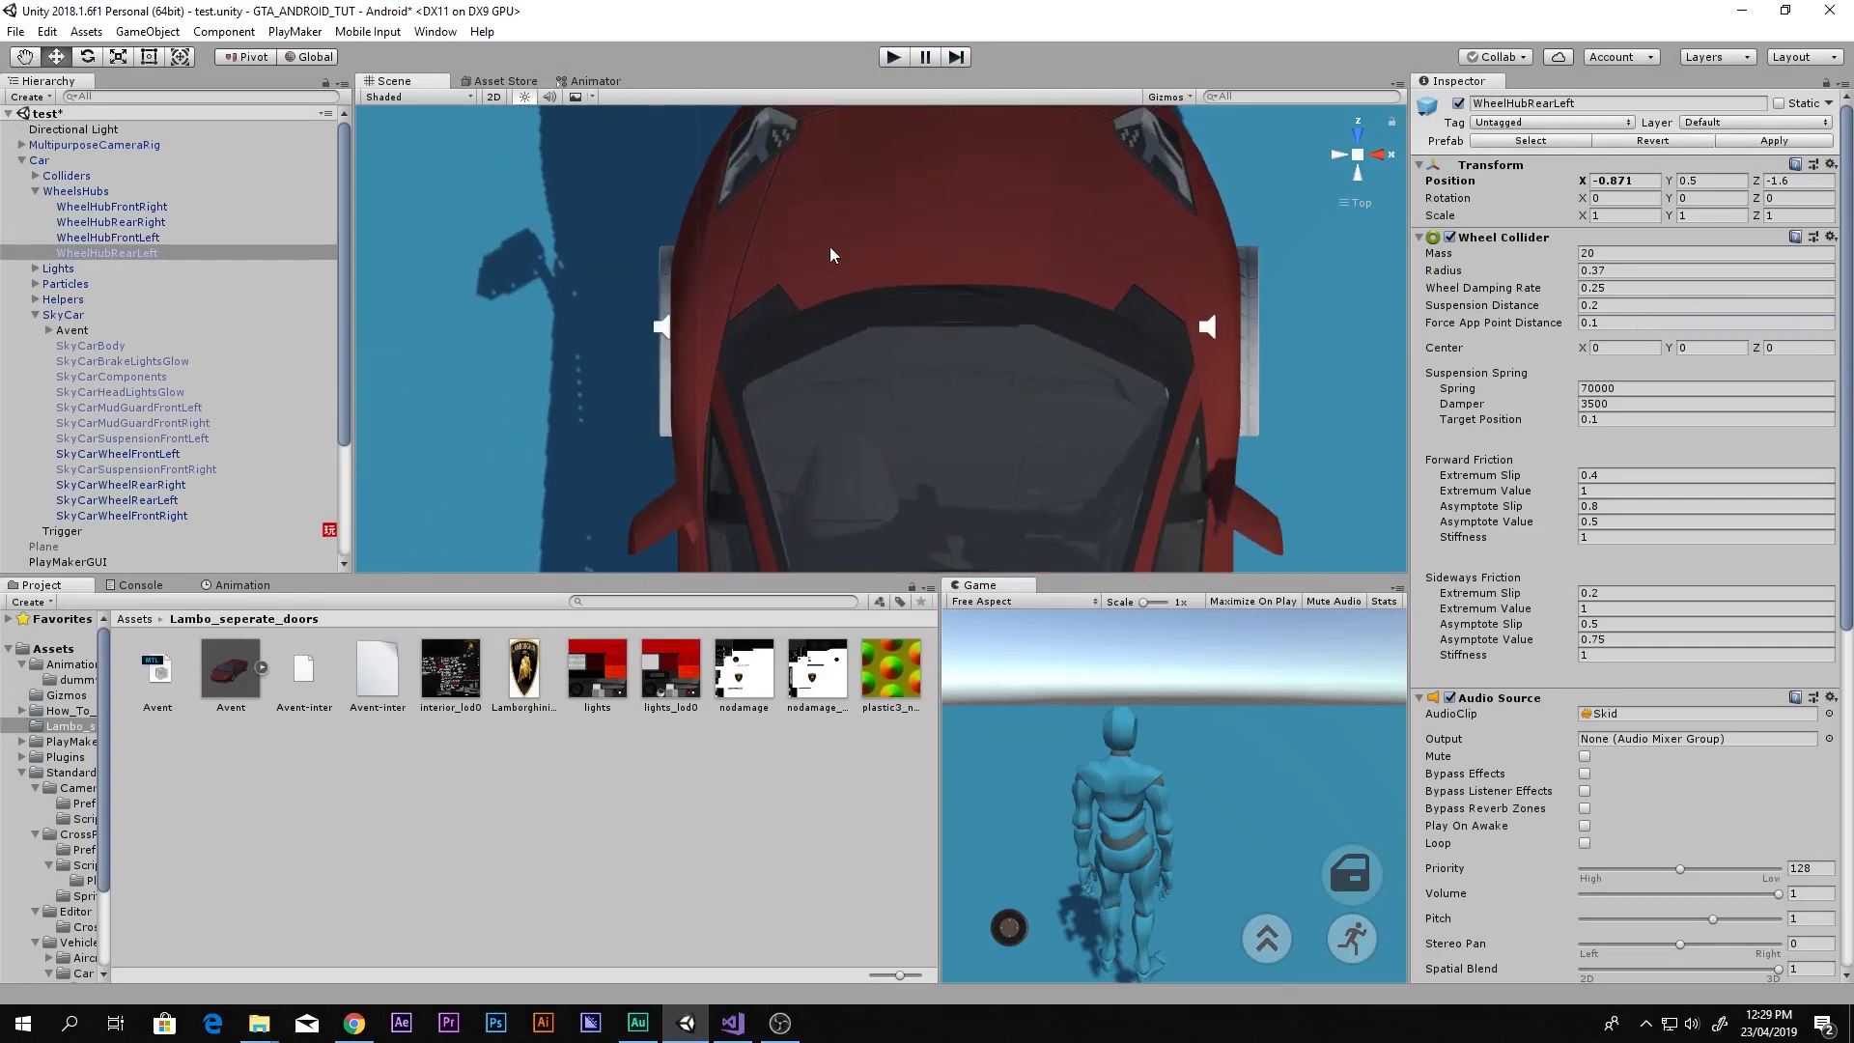
left_click(891, 59)
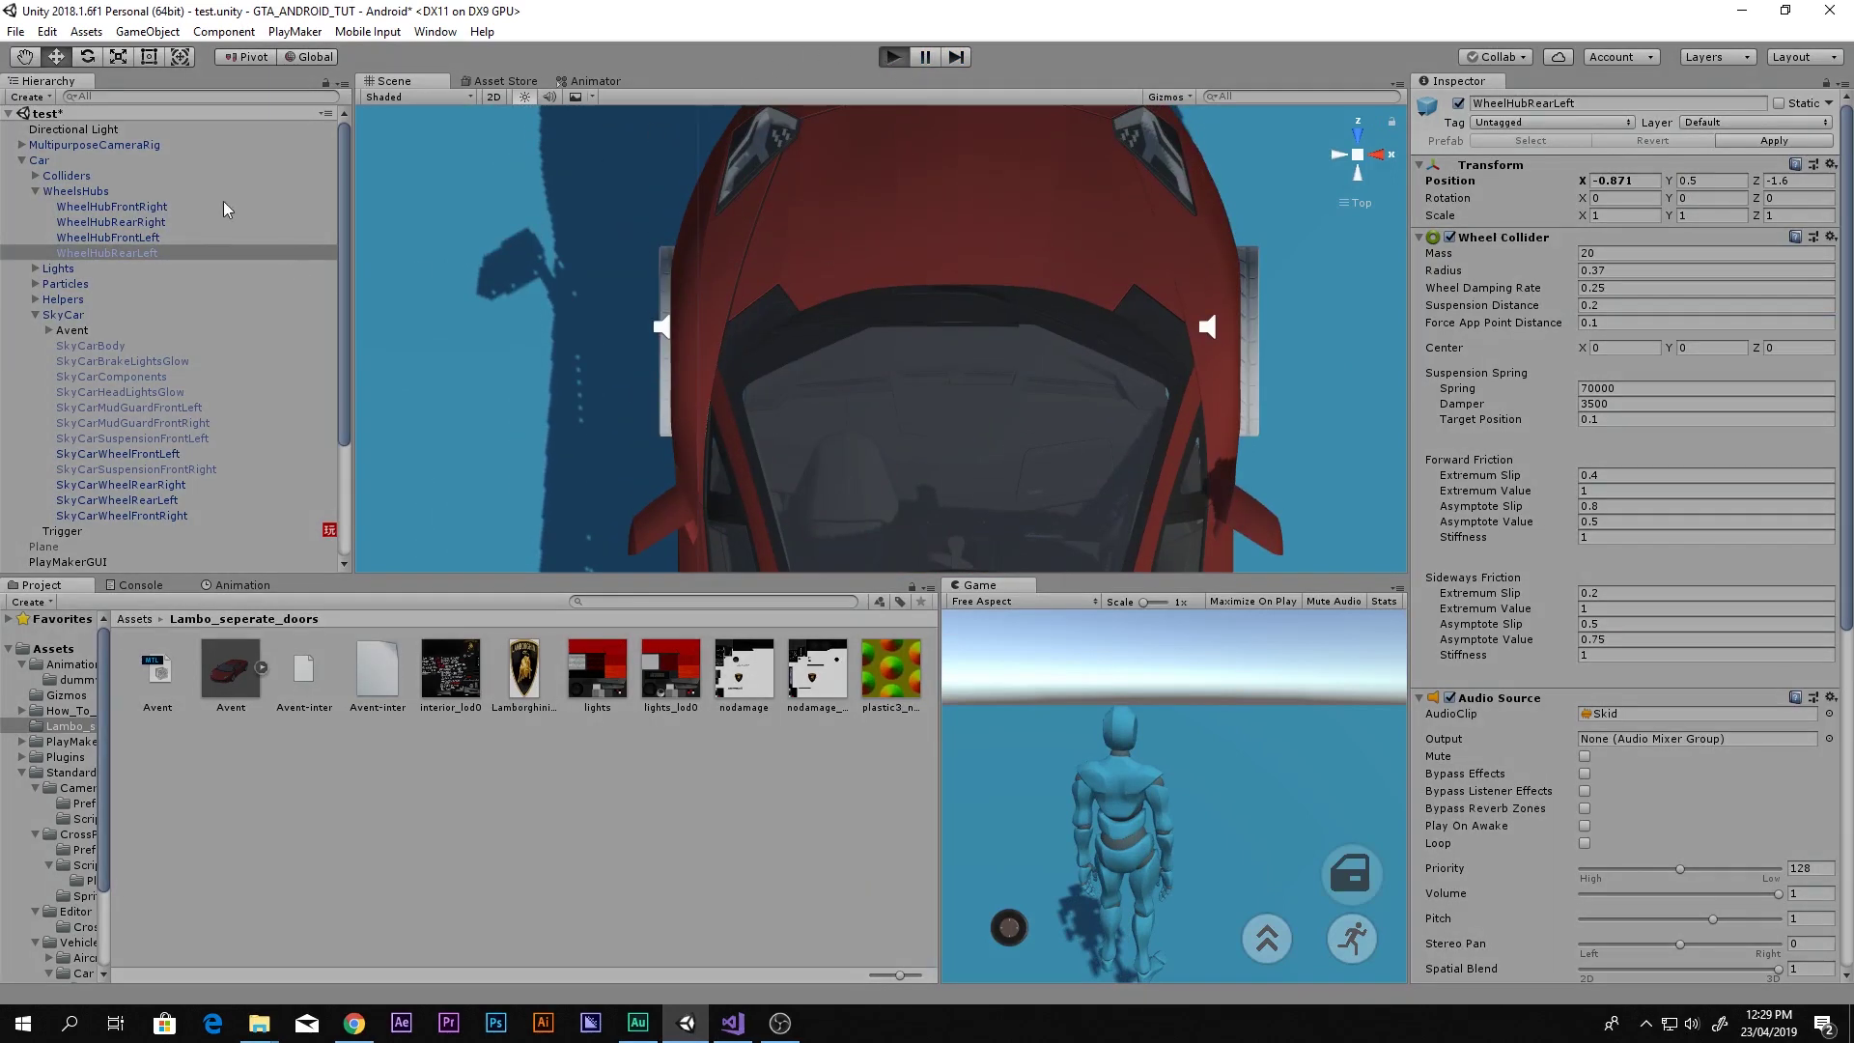
left_click(186, 221)
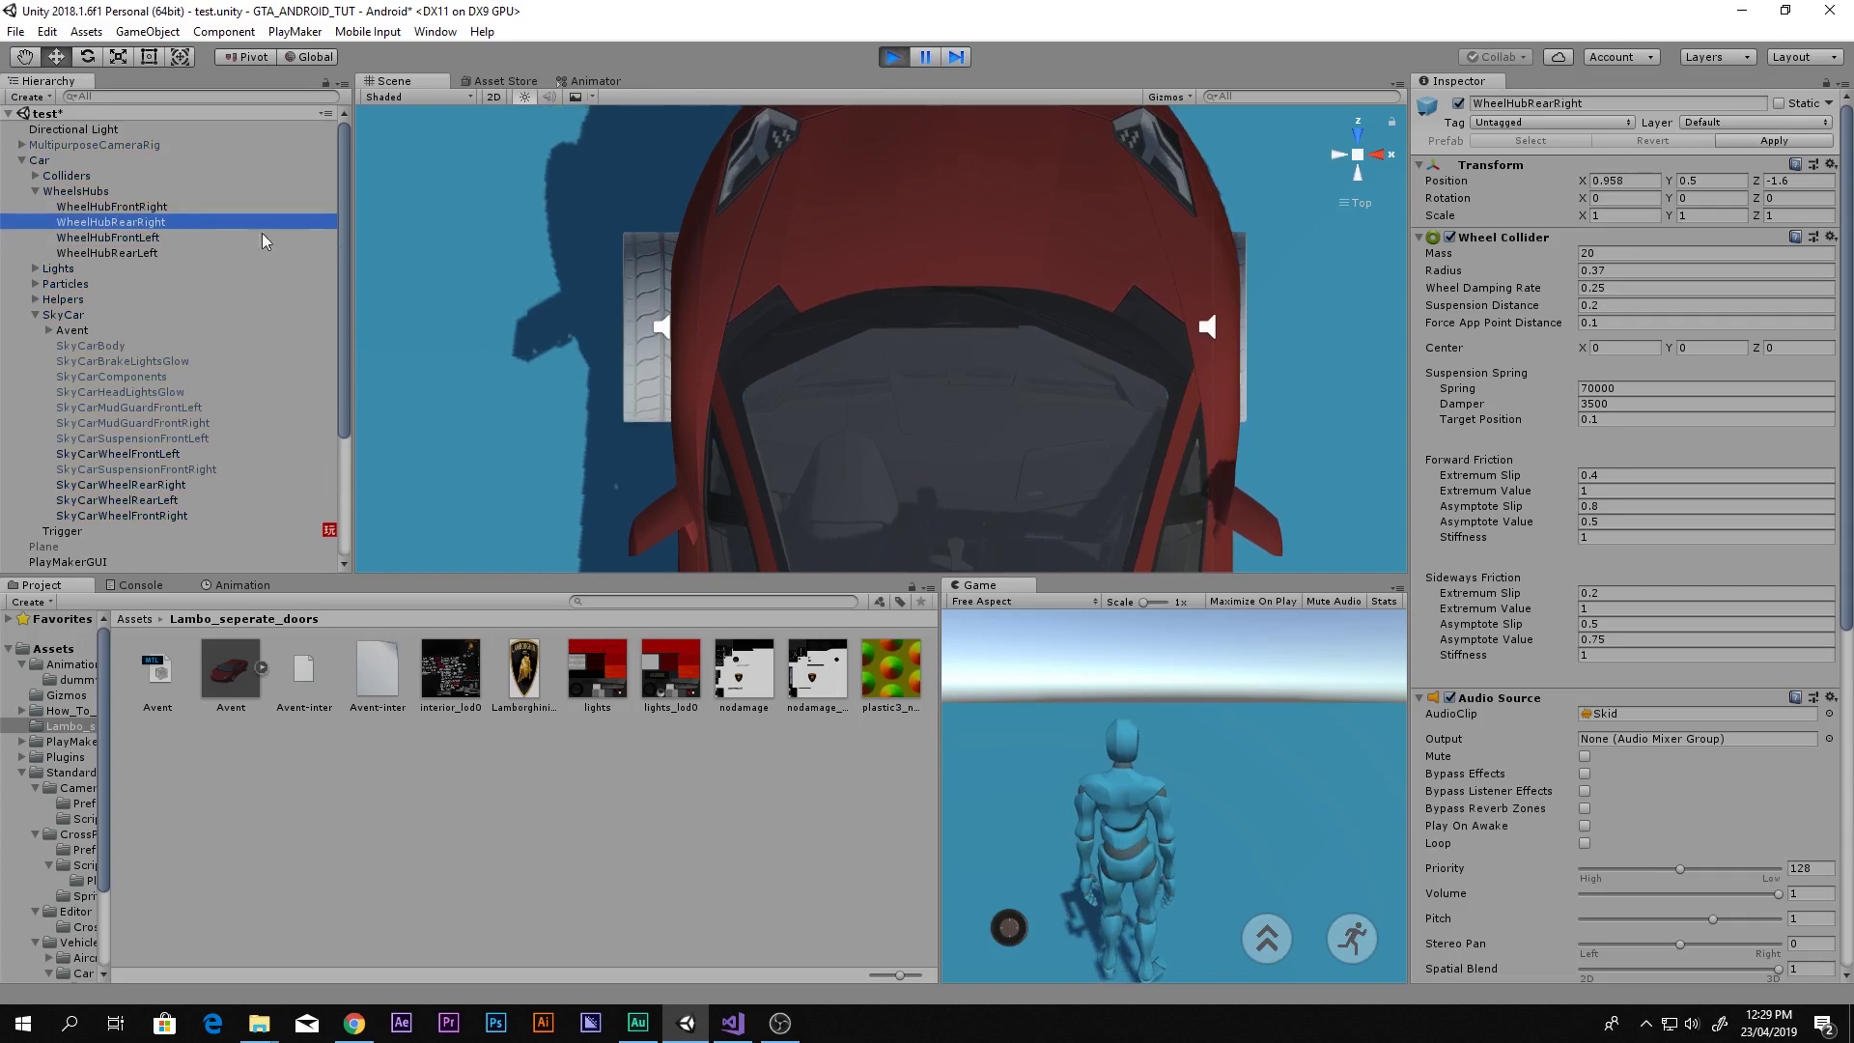
Move WheelHubFrontLeft inward to X -0.851 in Play mode and copy its Transform
left_click(193, 206)
left_click(107, 237)
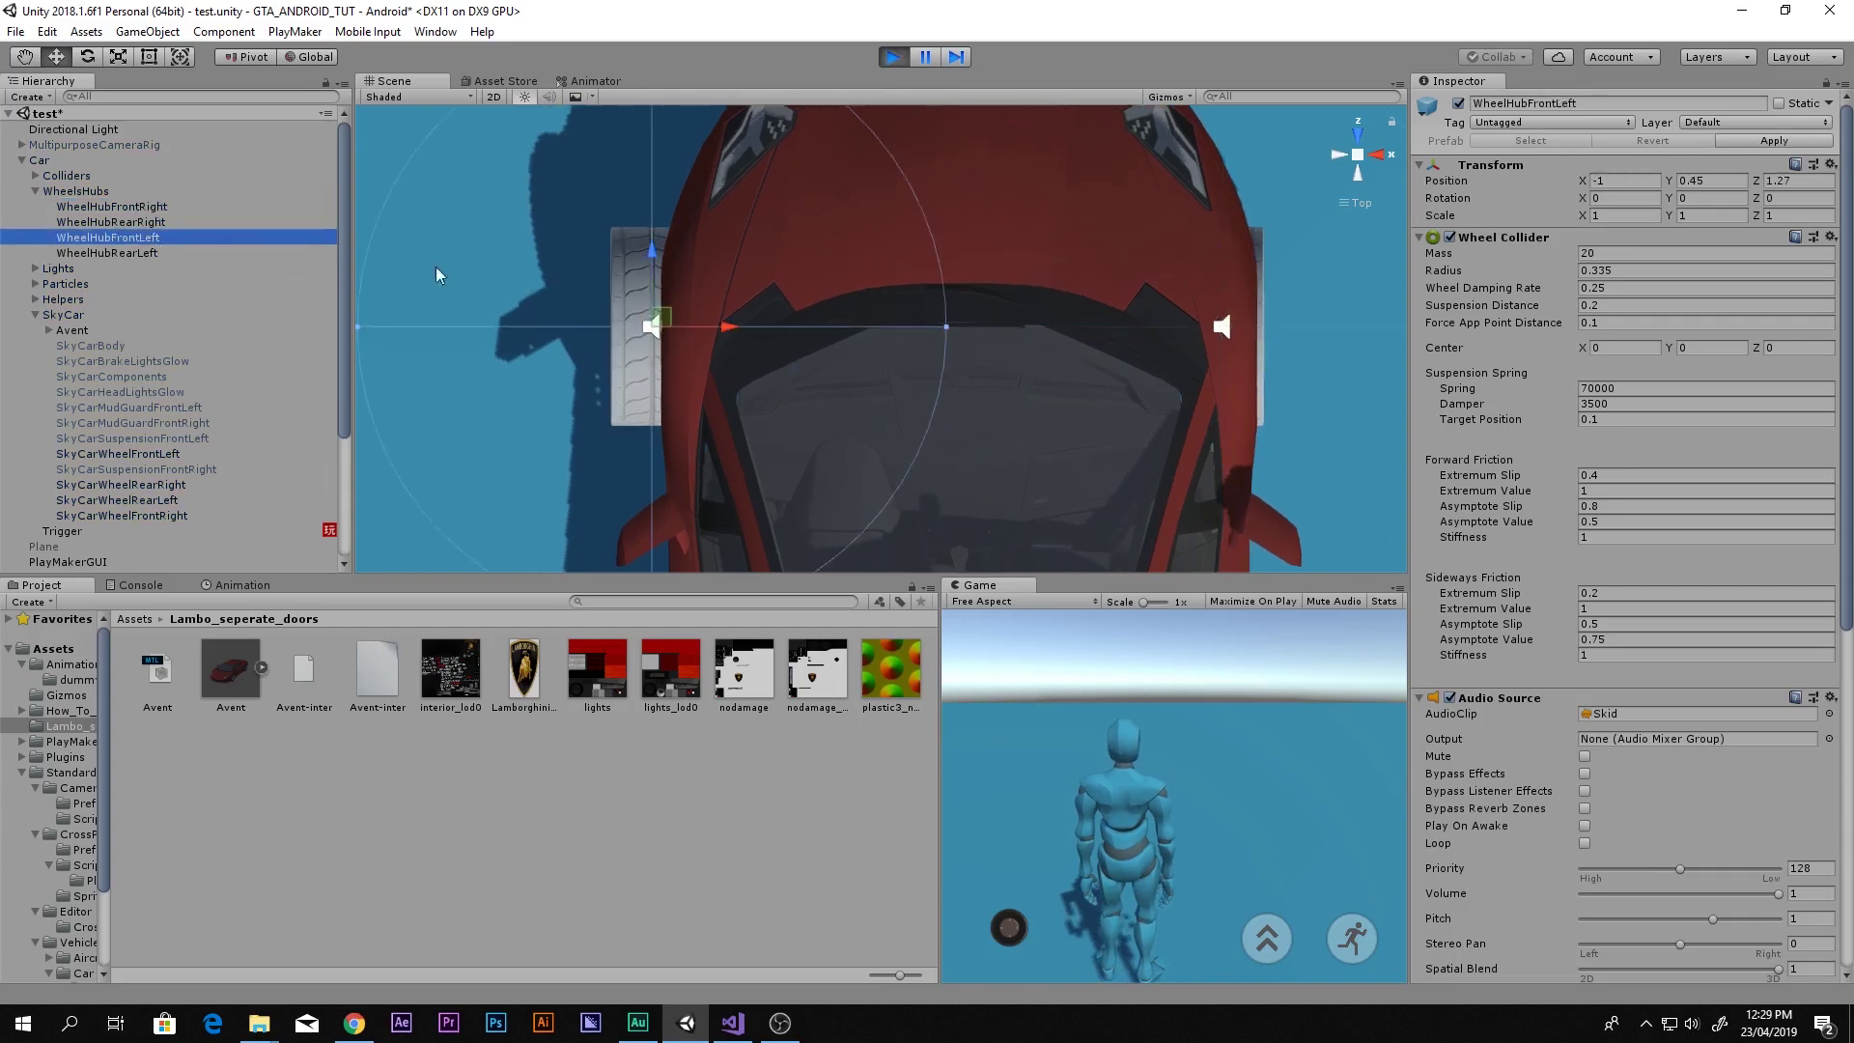
key("f")
left_click_drag(837, 349, 848, 351)
scroll(808, 330, "down", 5)
middle_click_drag(806, 328, 754, 331)
left_click_drag(814, 351, 825, 360)
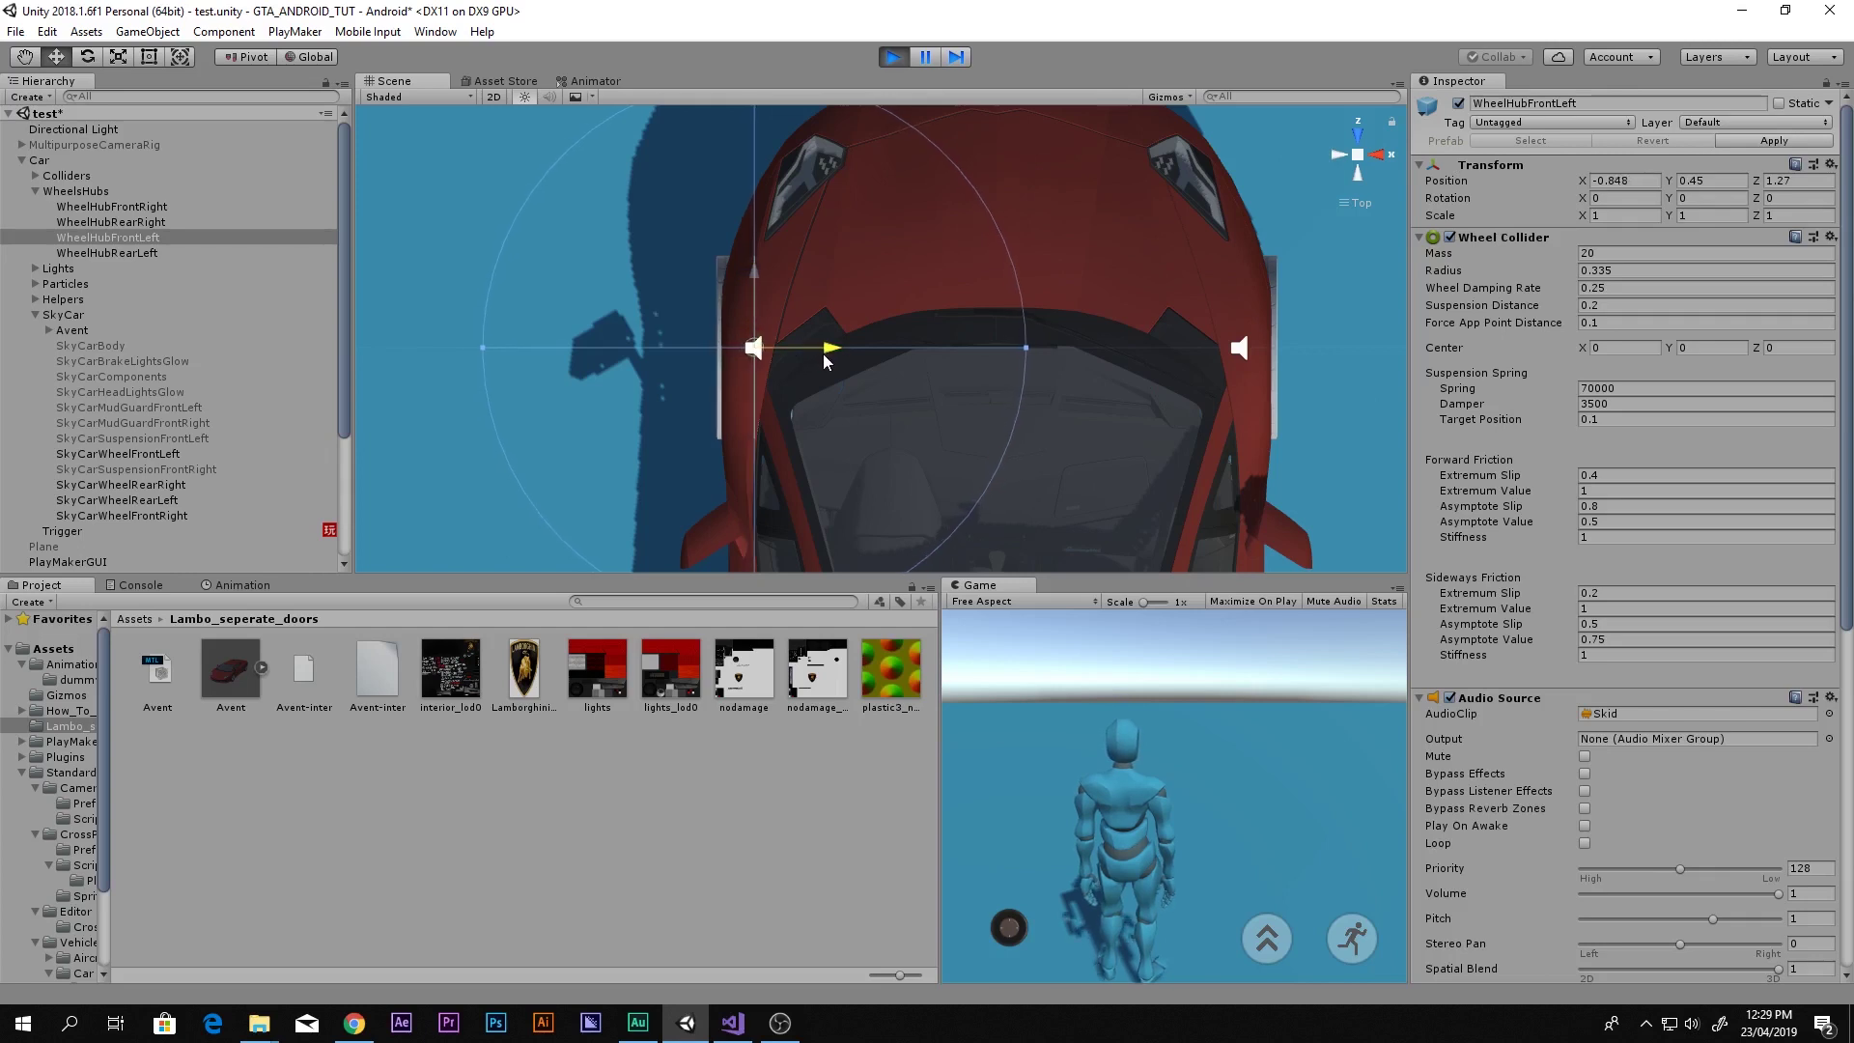
left_click_drag(824, 358, 822, 357)
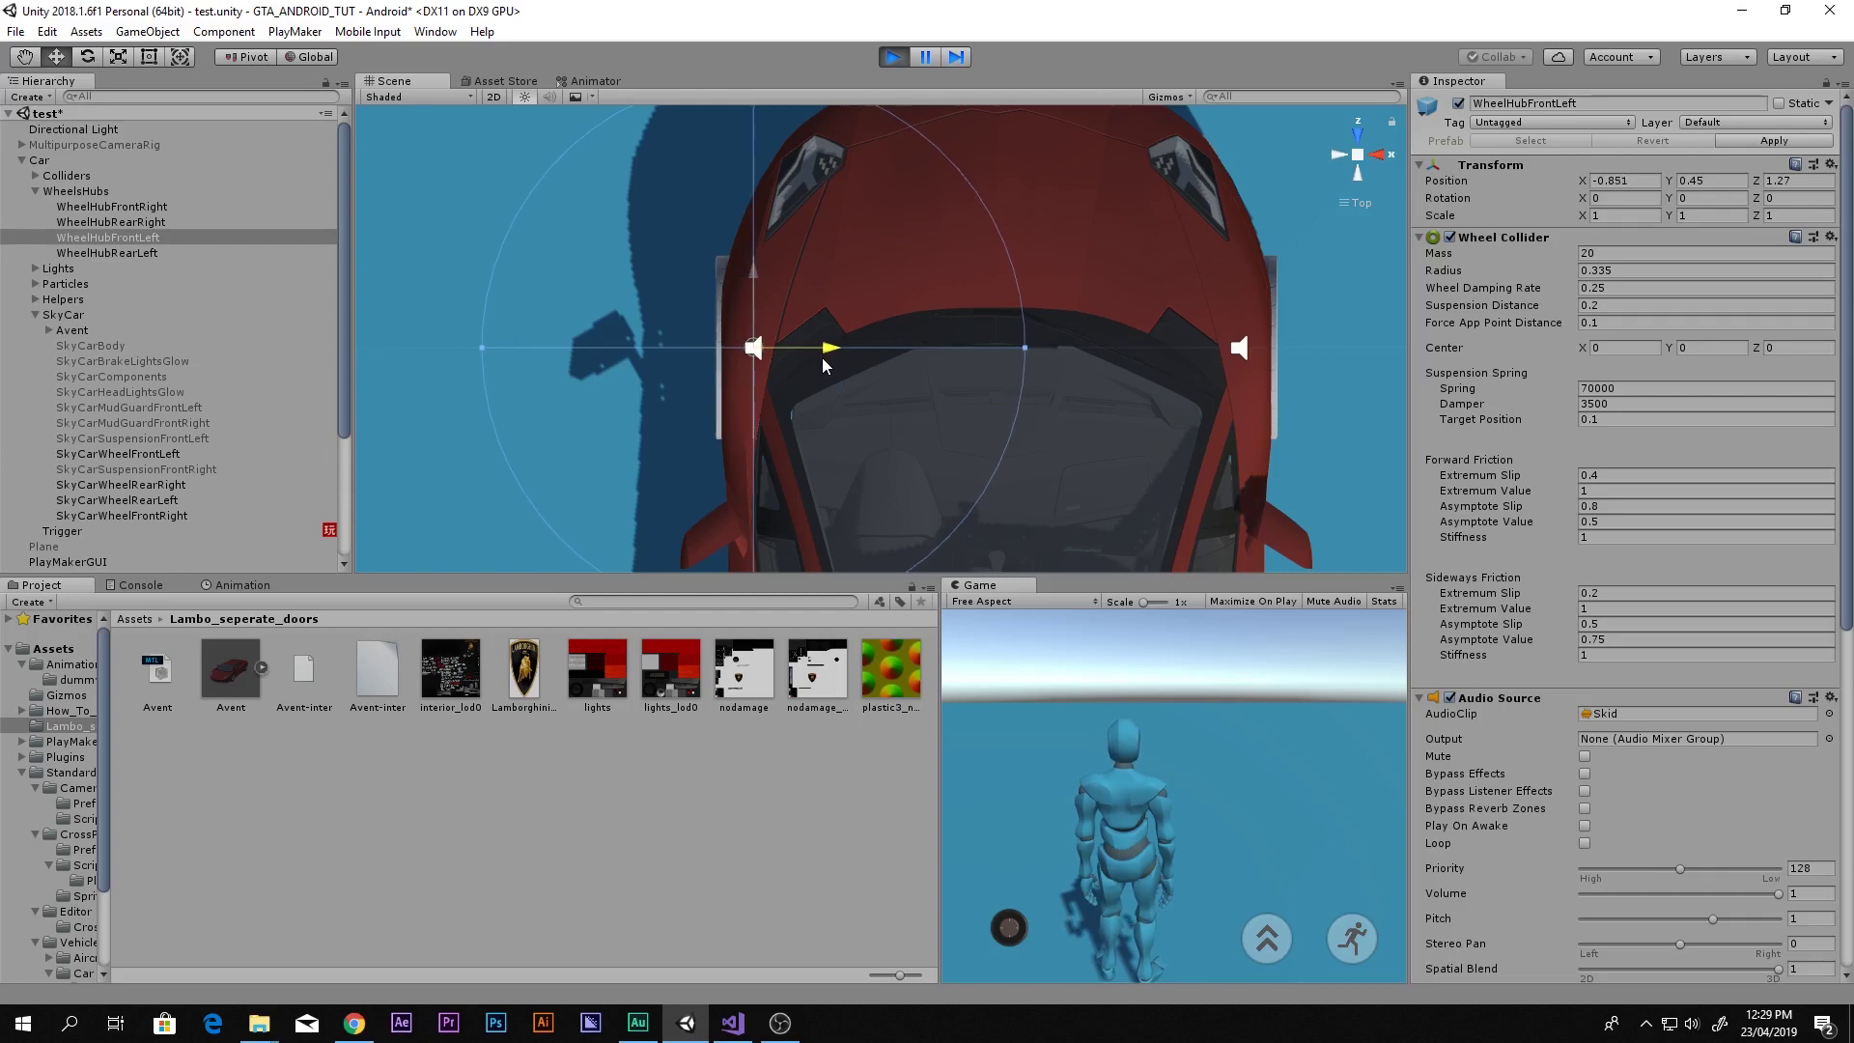
left_click(1830, 165)
left_click(1785, 258)
Exit Play mode, paste the copied values onto the hub, and maximize the Game view
left_click(895, 58)
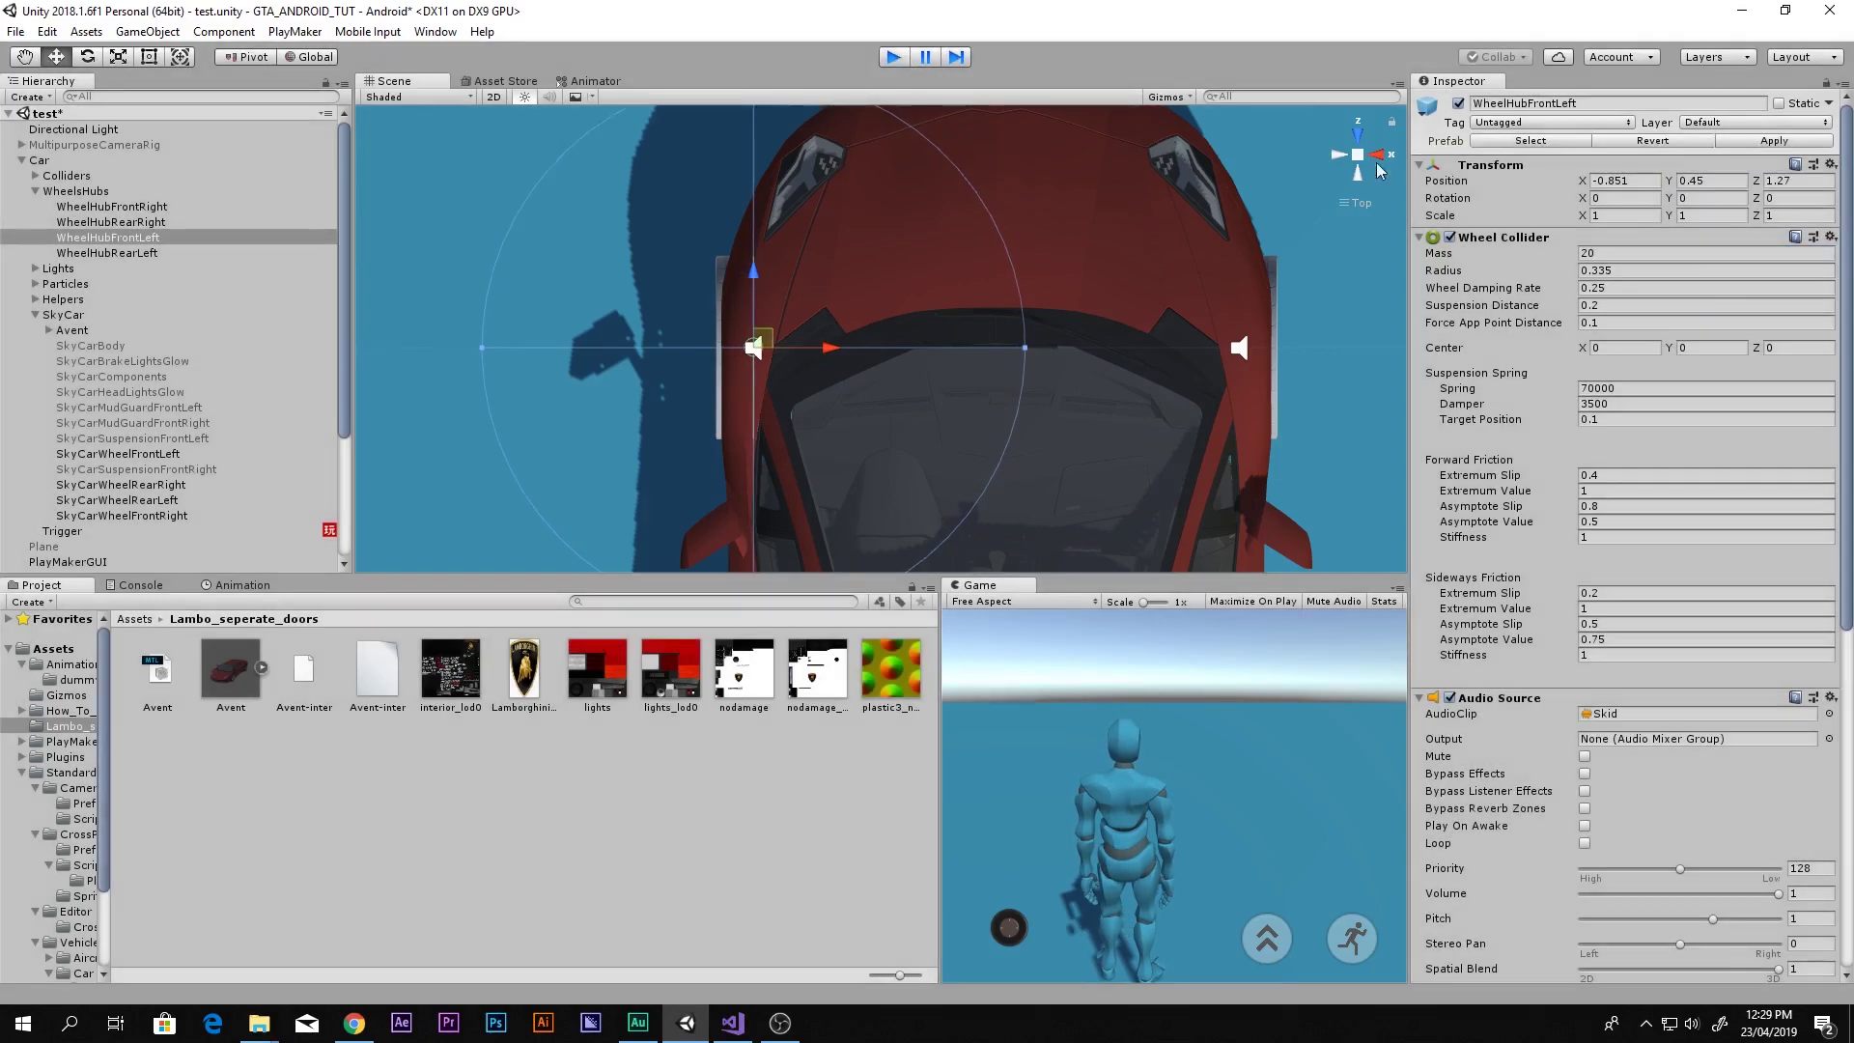
left_click(1831, 164)
left_click(1709, 300)
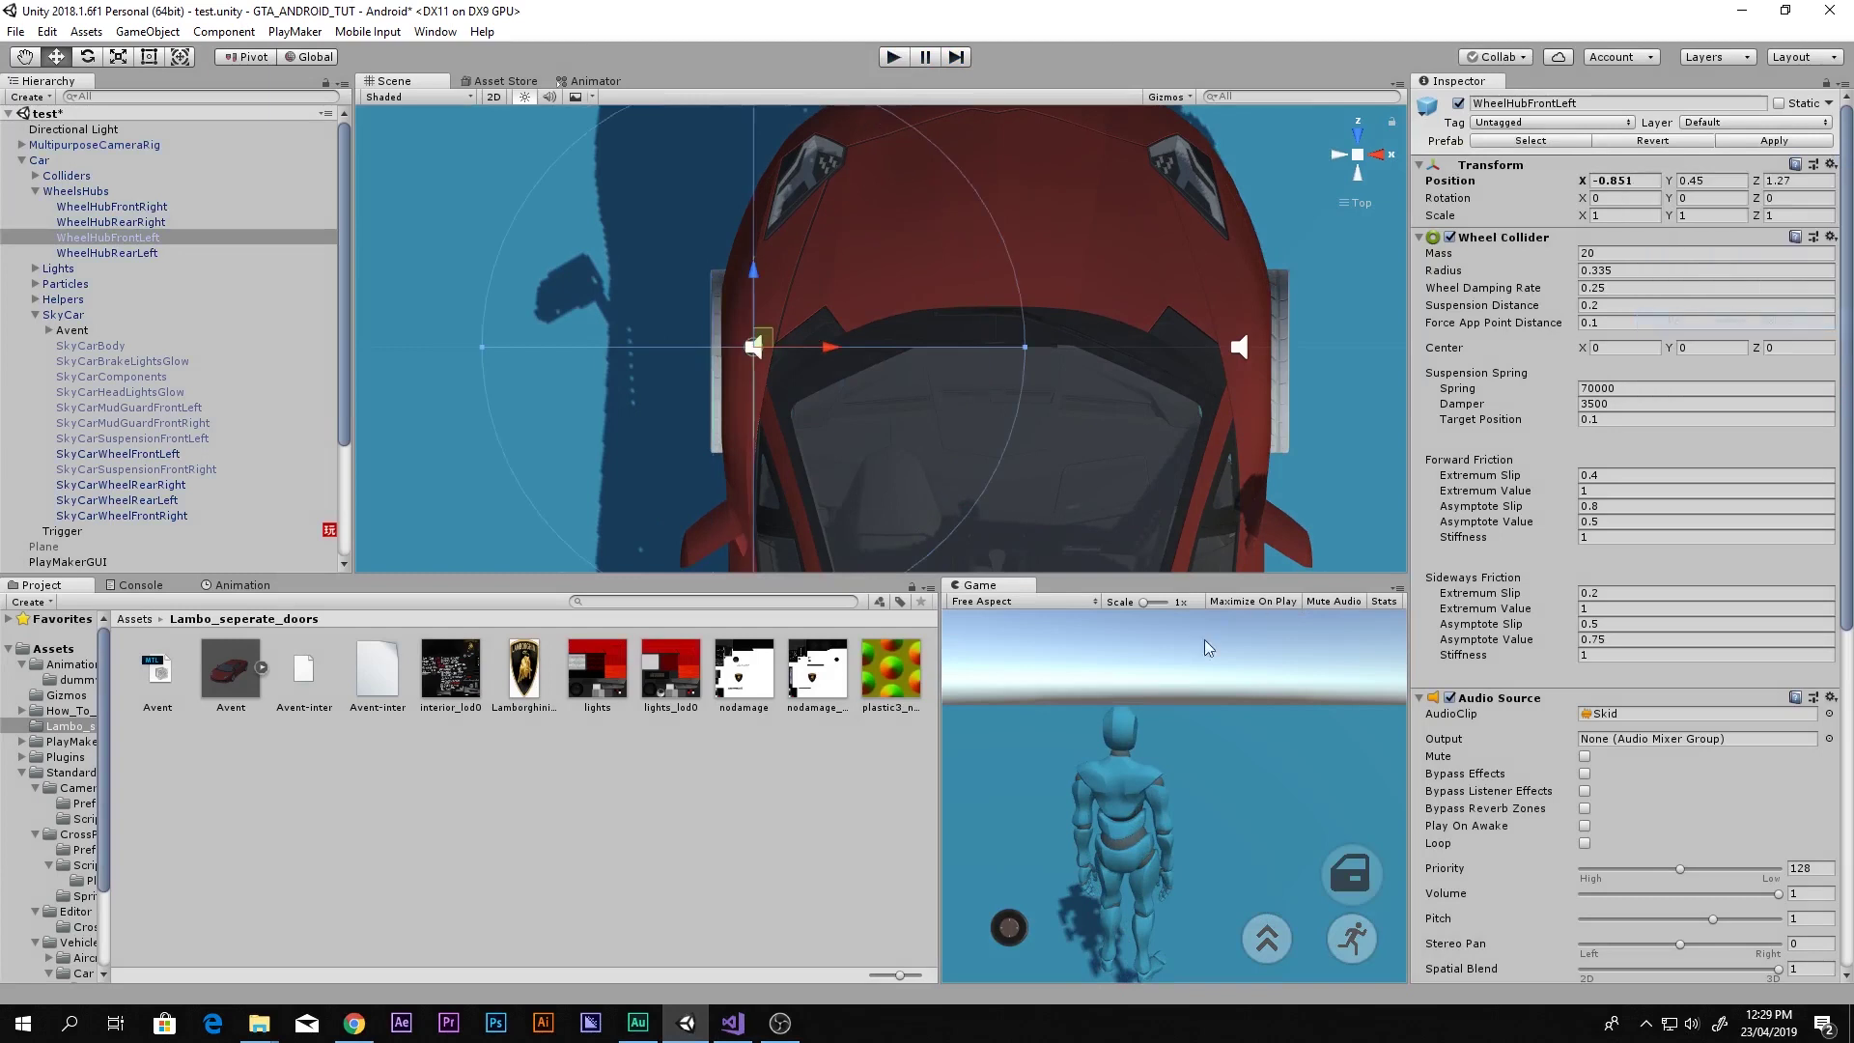
double_click(980, 584)
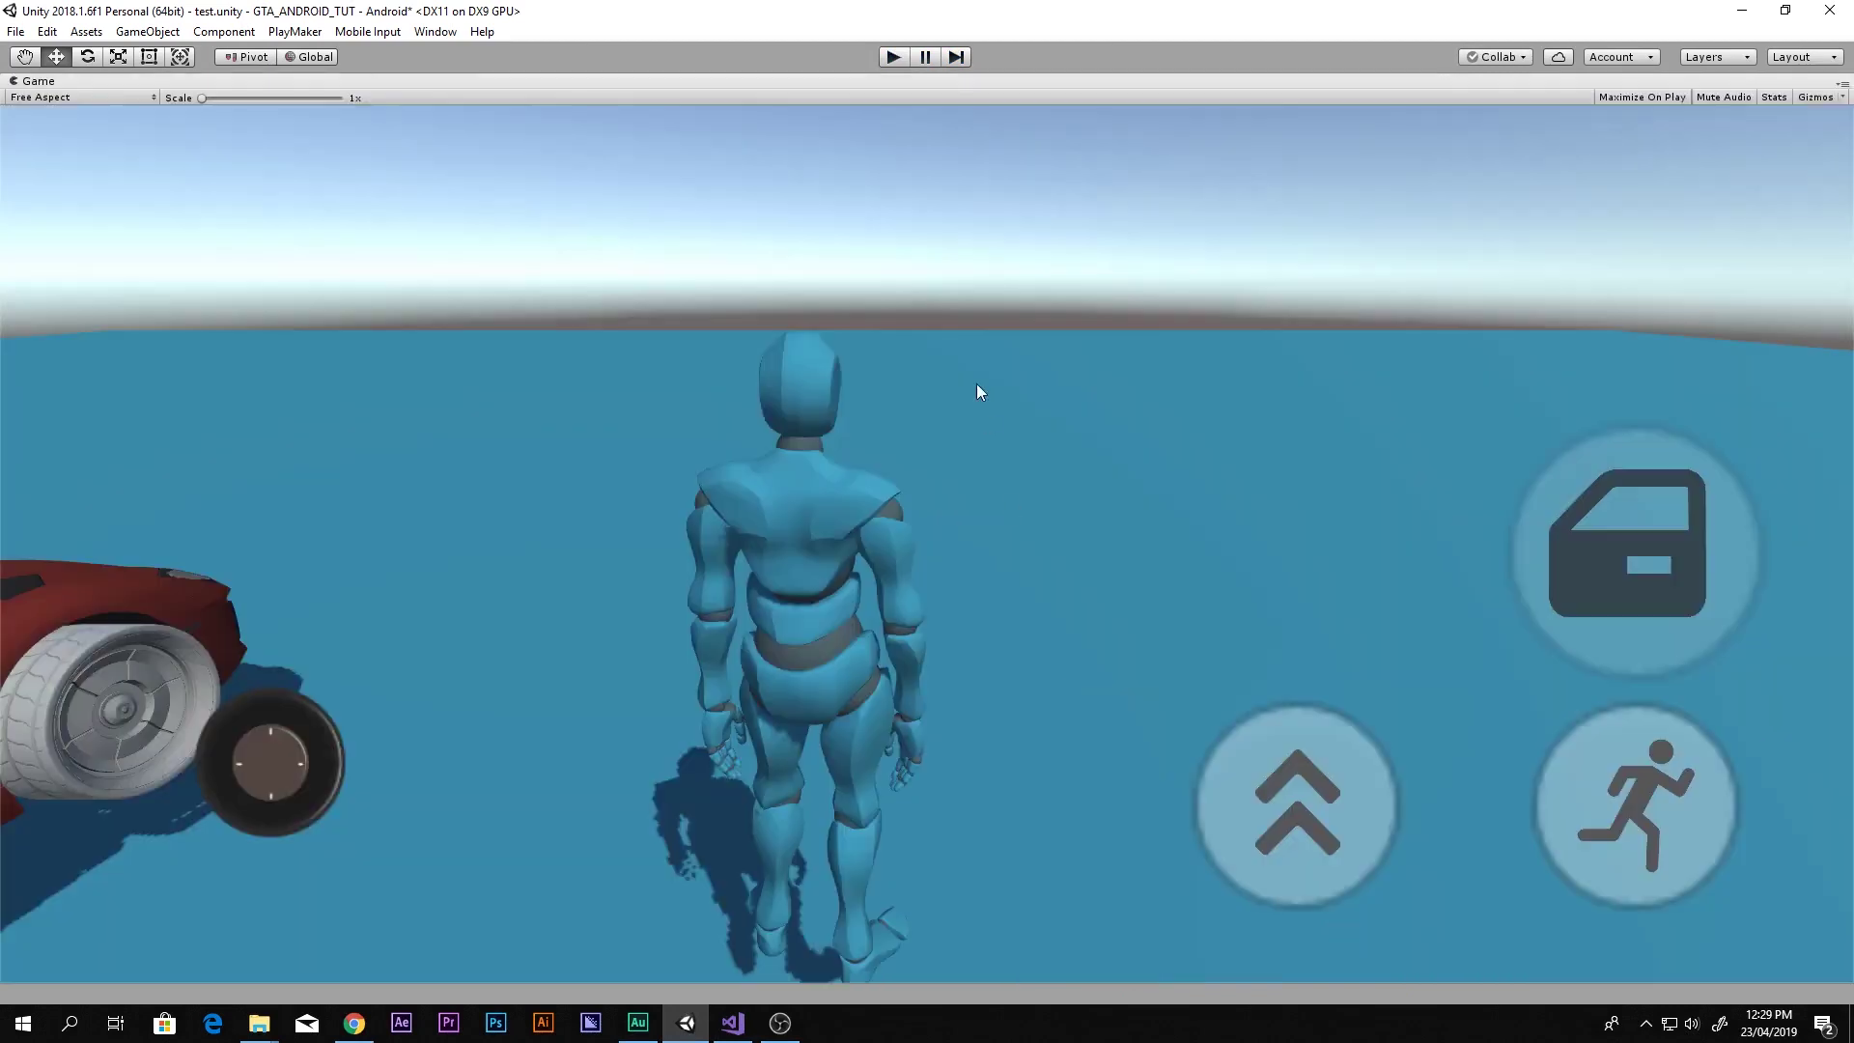
Test-drive in full-screen Play mode, then view the car from the right, centred on the front wheel
left_click(895, 64)
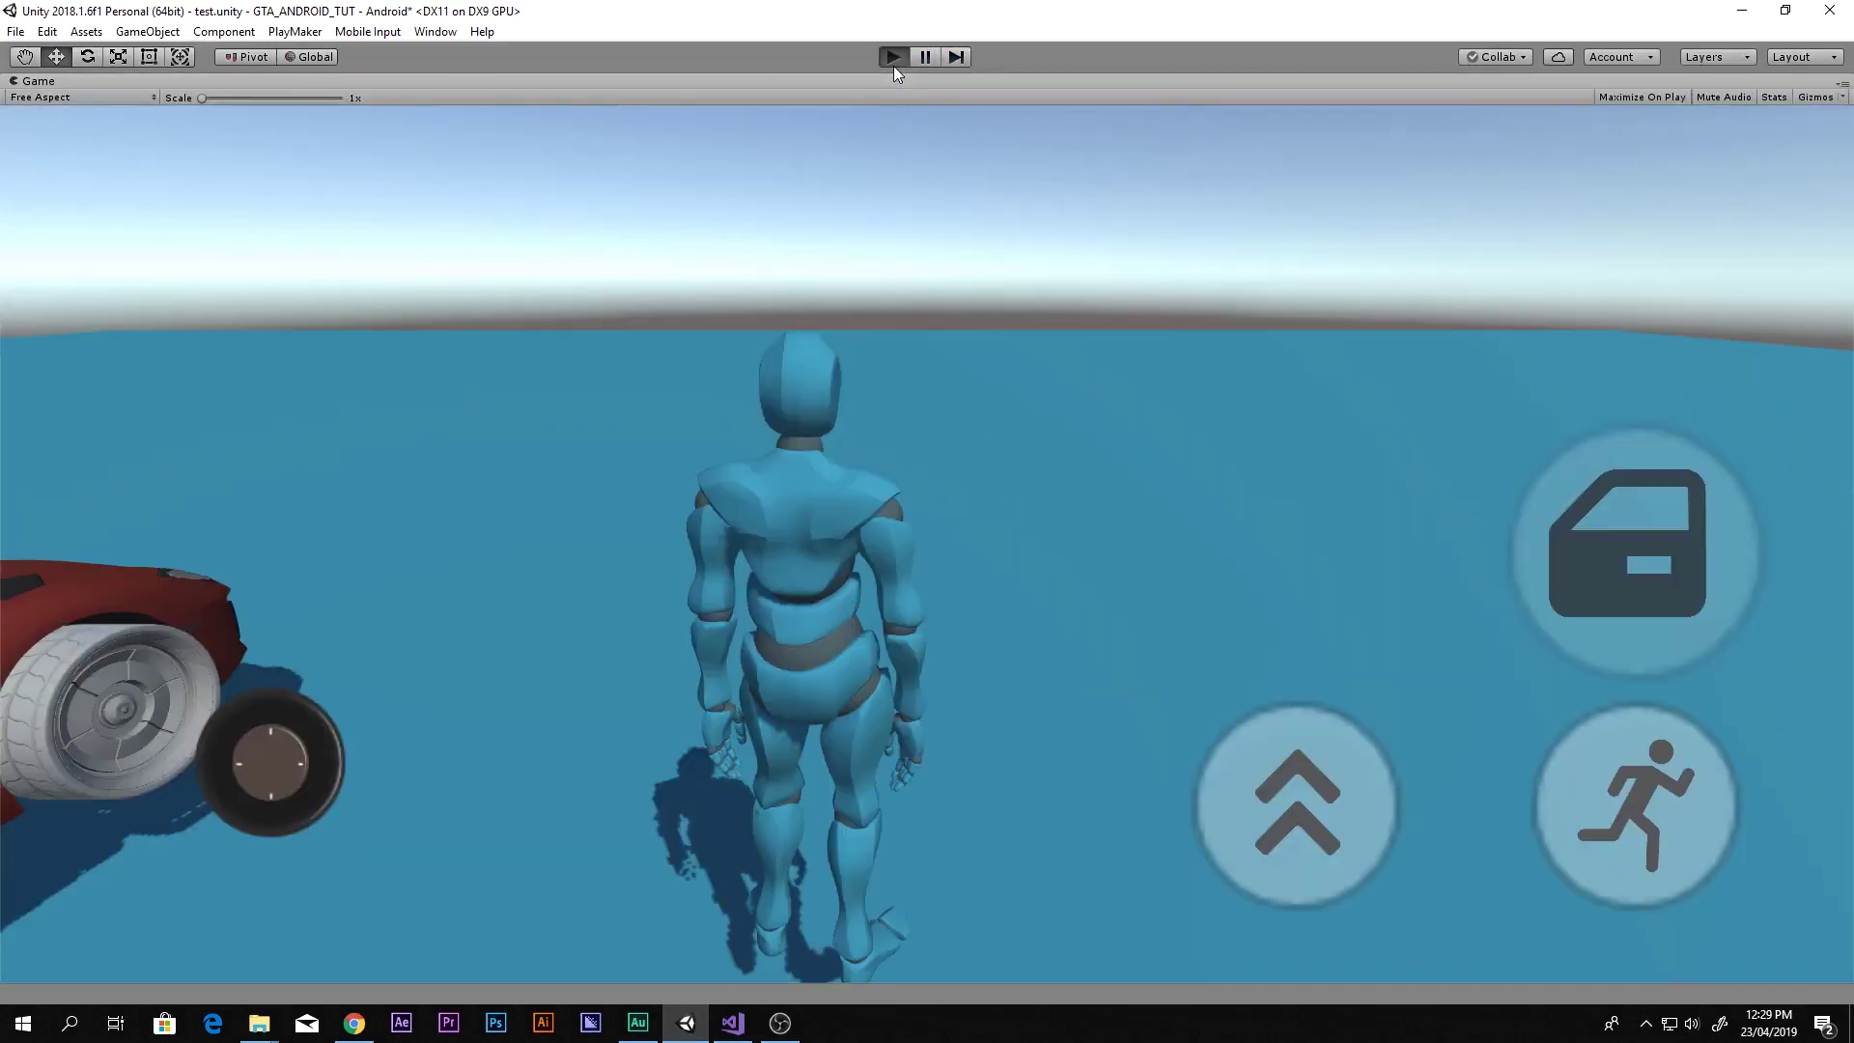
left_click_drag(1640, 524, 1197, 570)
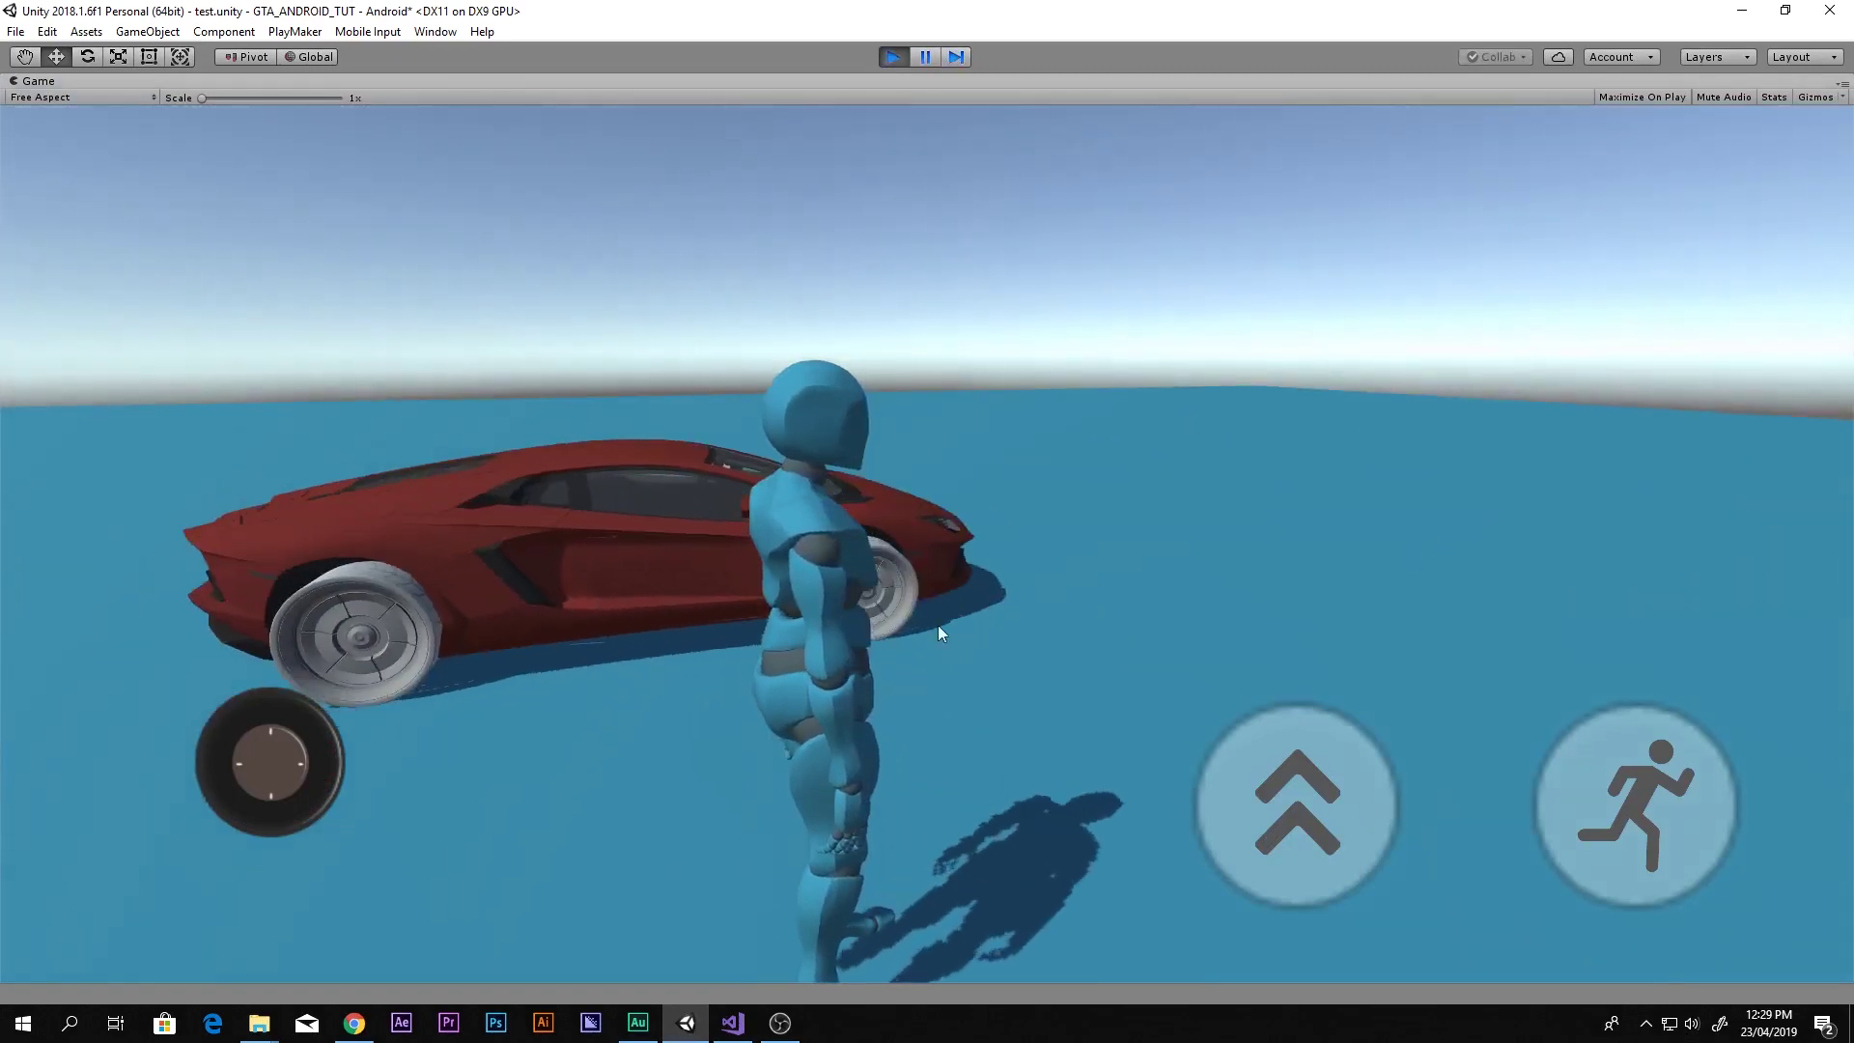
left_click(895, 56)
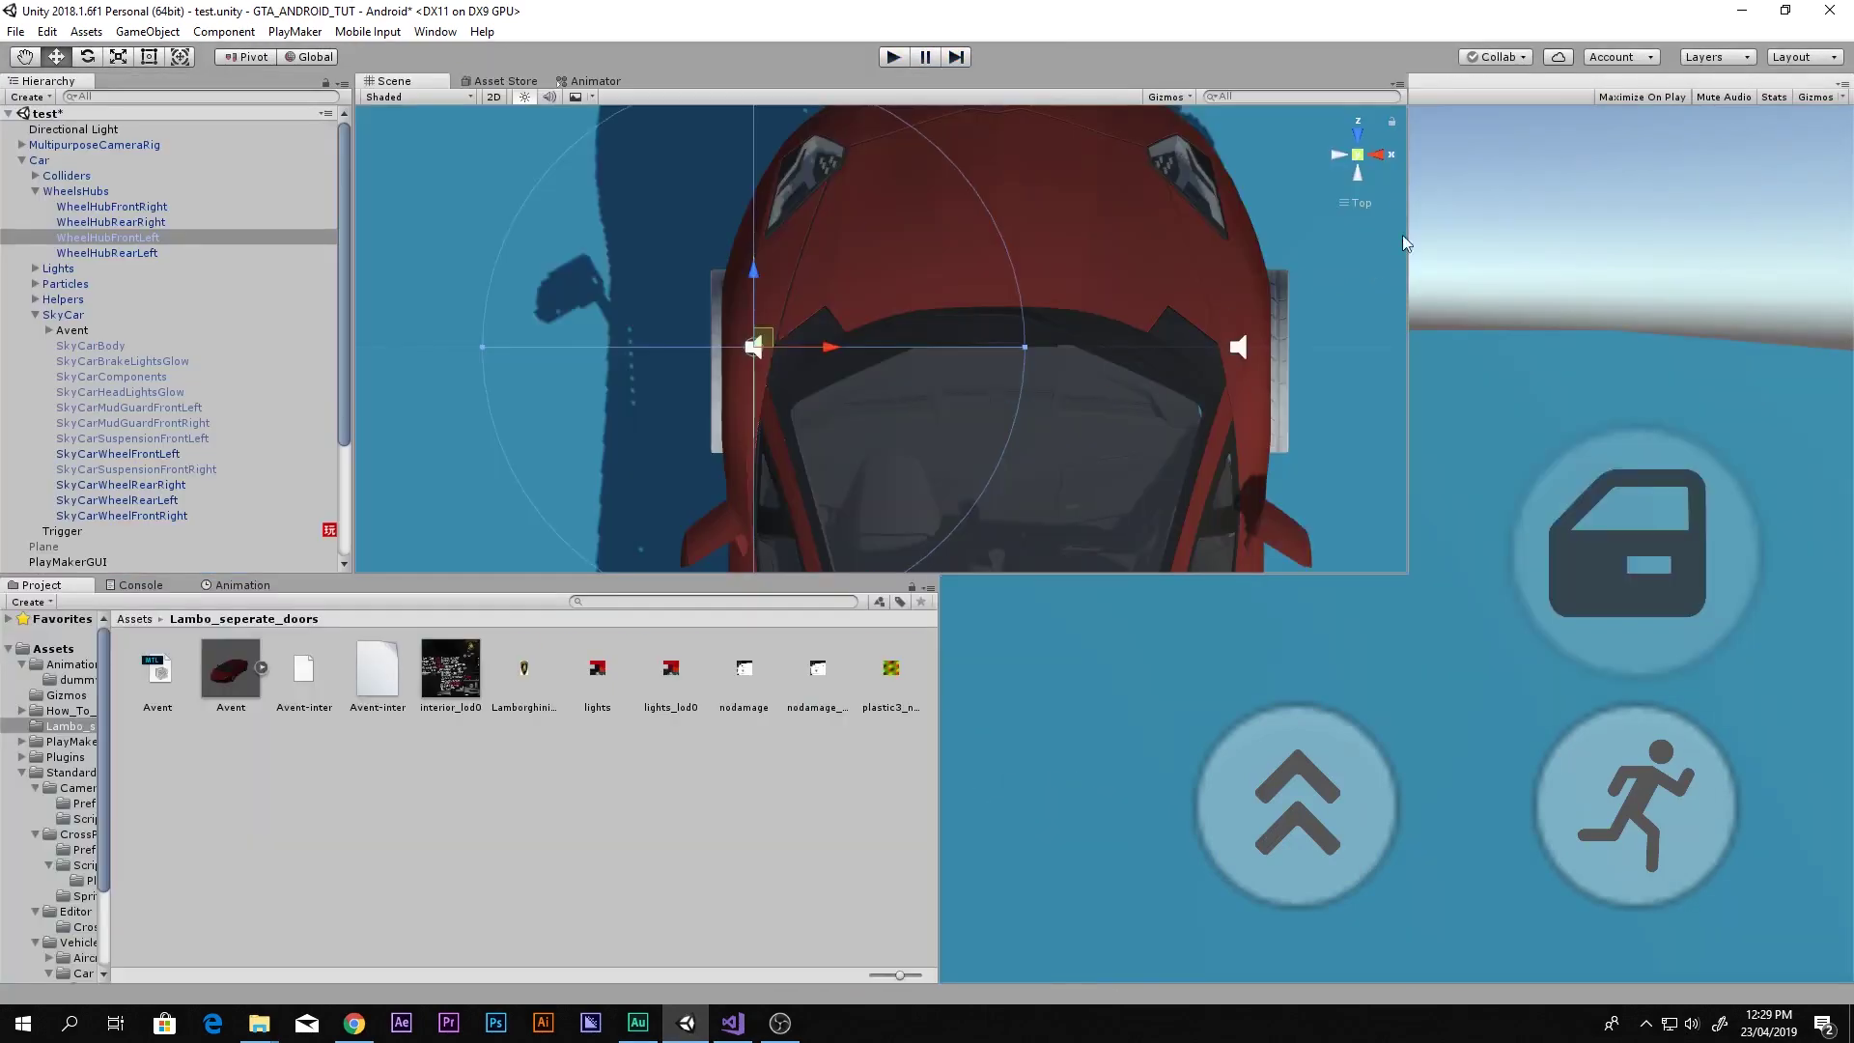
left_click(1379, 155)
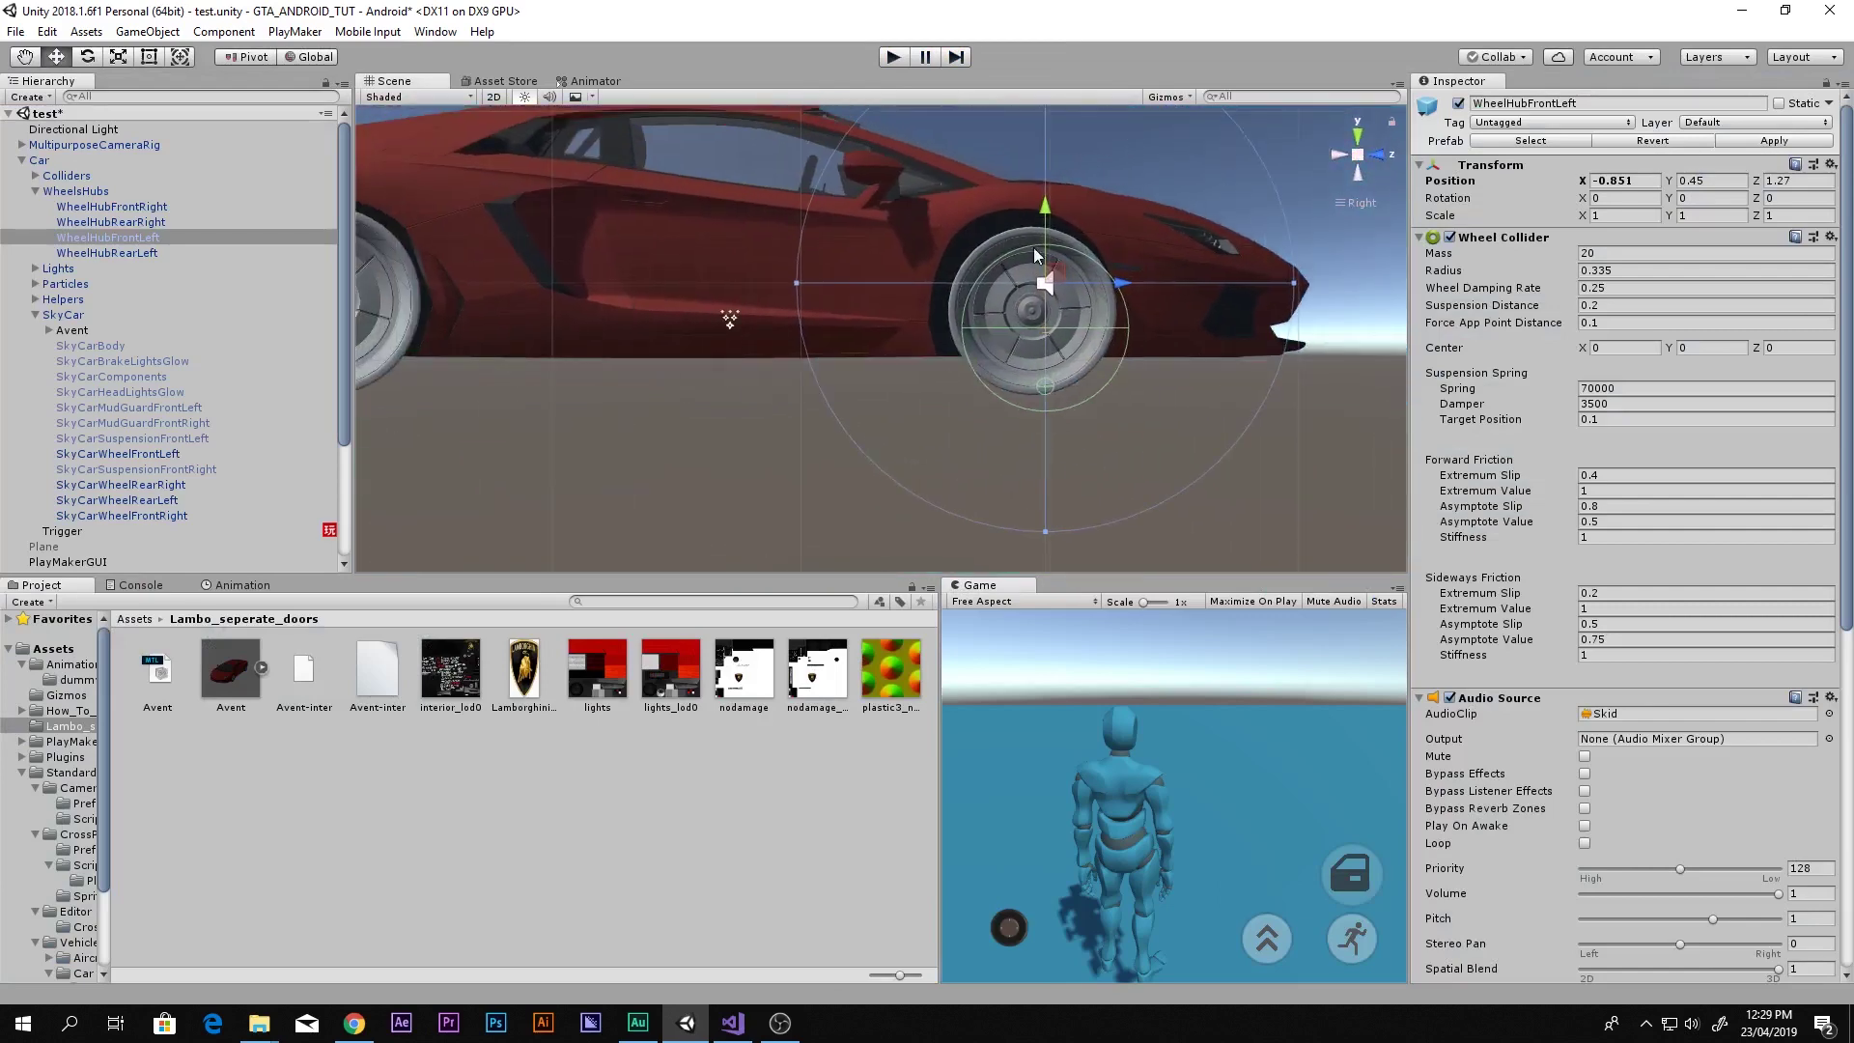
middle_click_drag(704, 306, 747, 328)
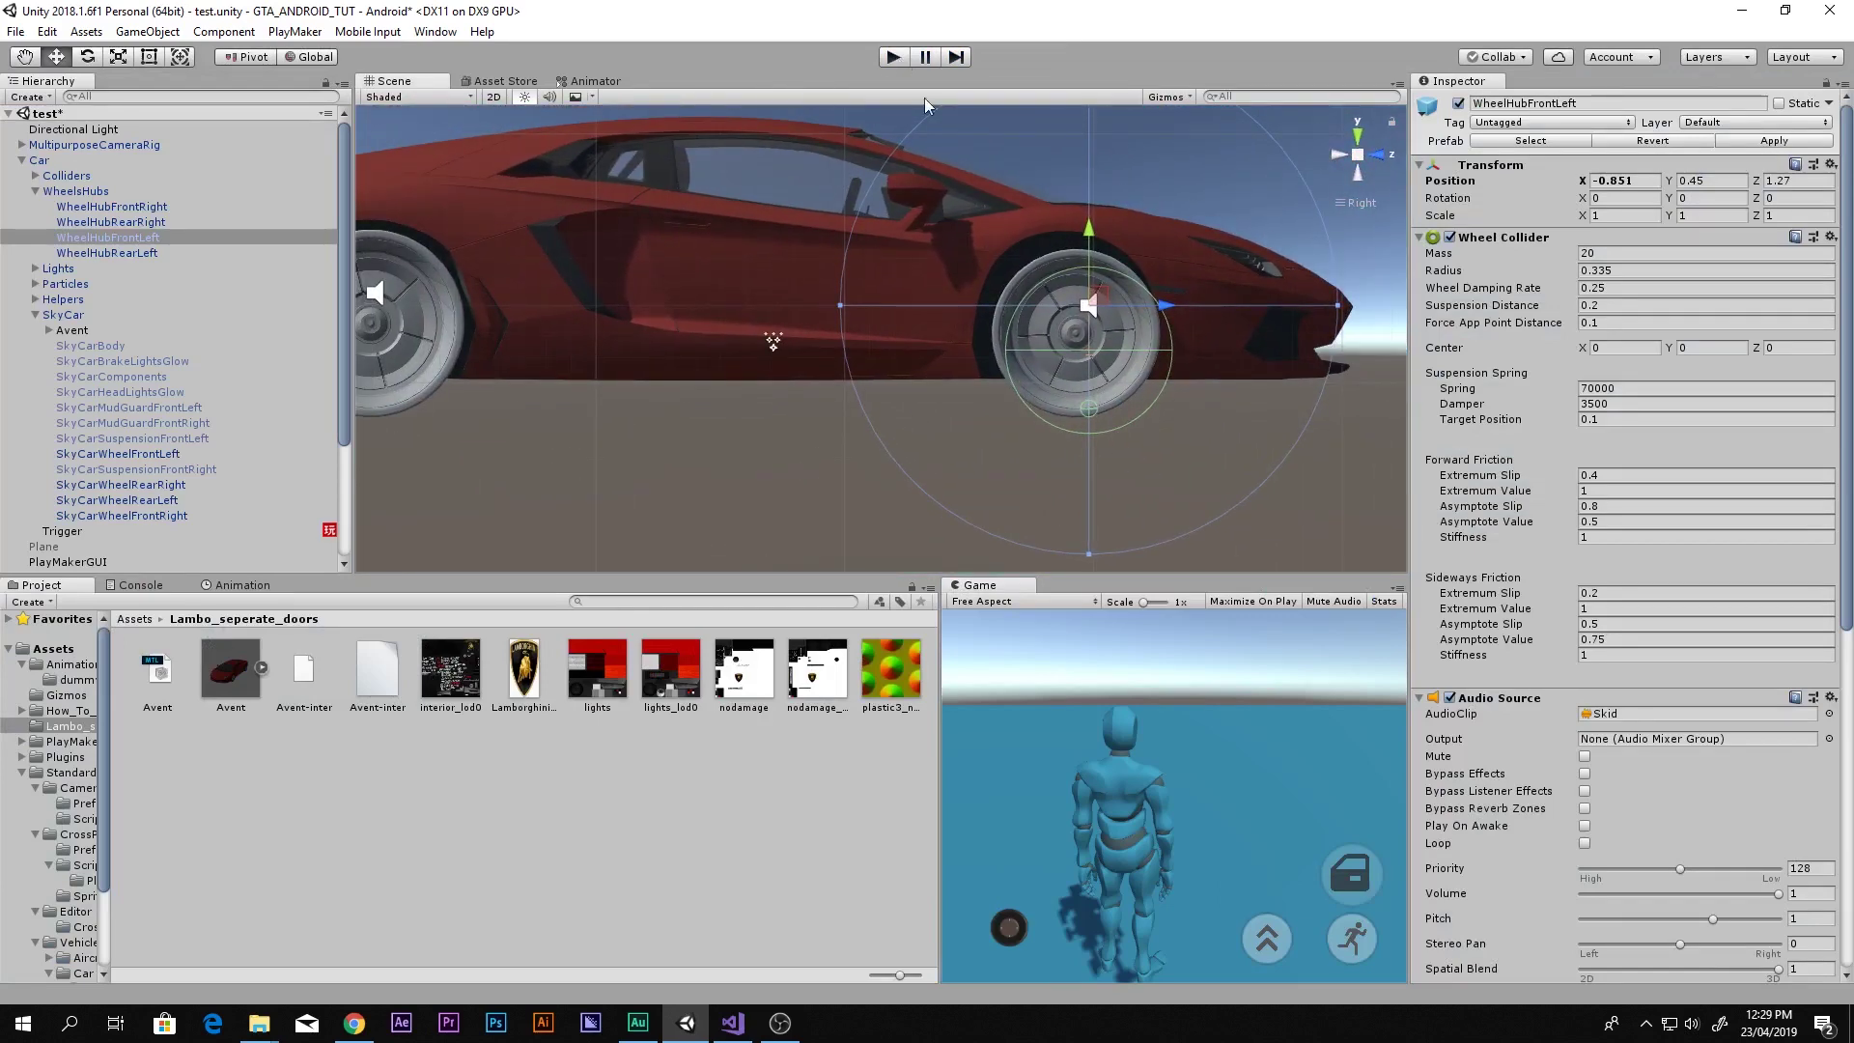
scroll(1129, 314, "up", 4)
middle_click_drag(1130, 314, 1029, 321)
Raise WheelHubFrontRight and WheelHubFrontLeft together slightly and test them in Play mode
left_click(157, 207)
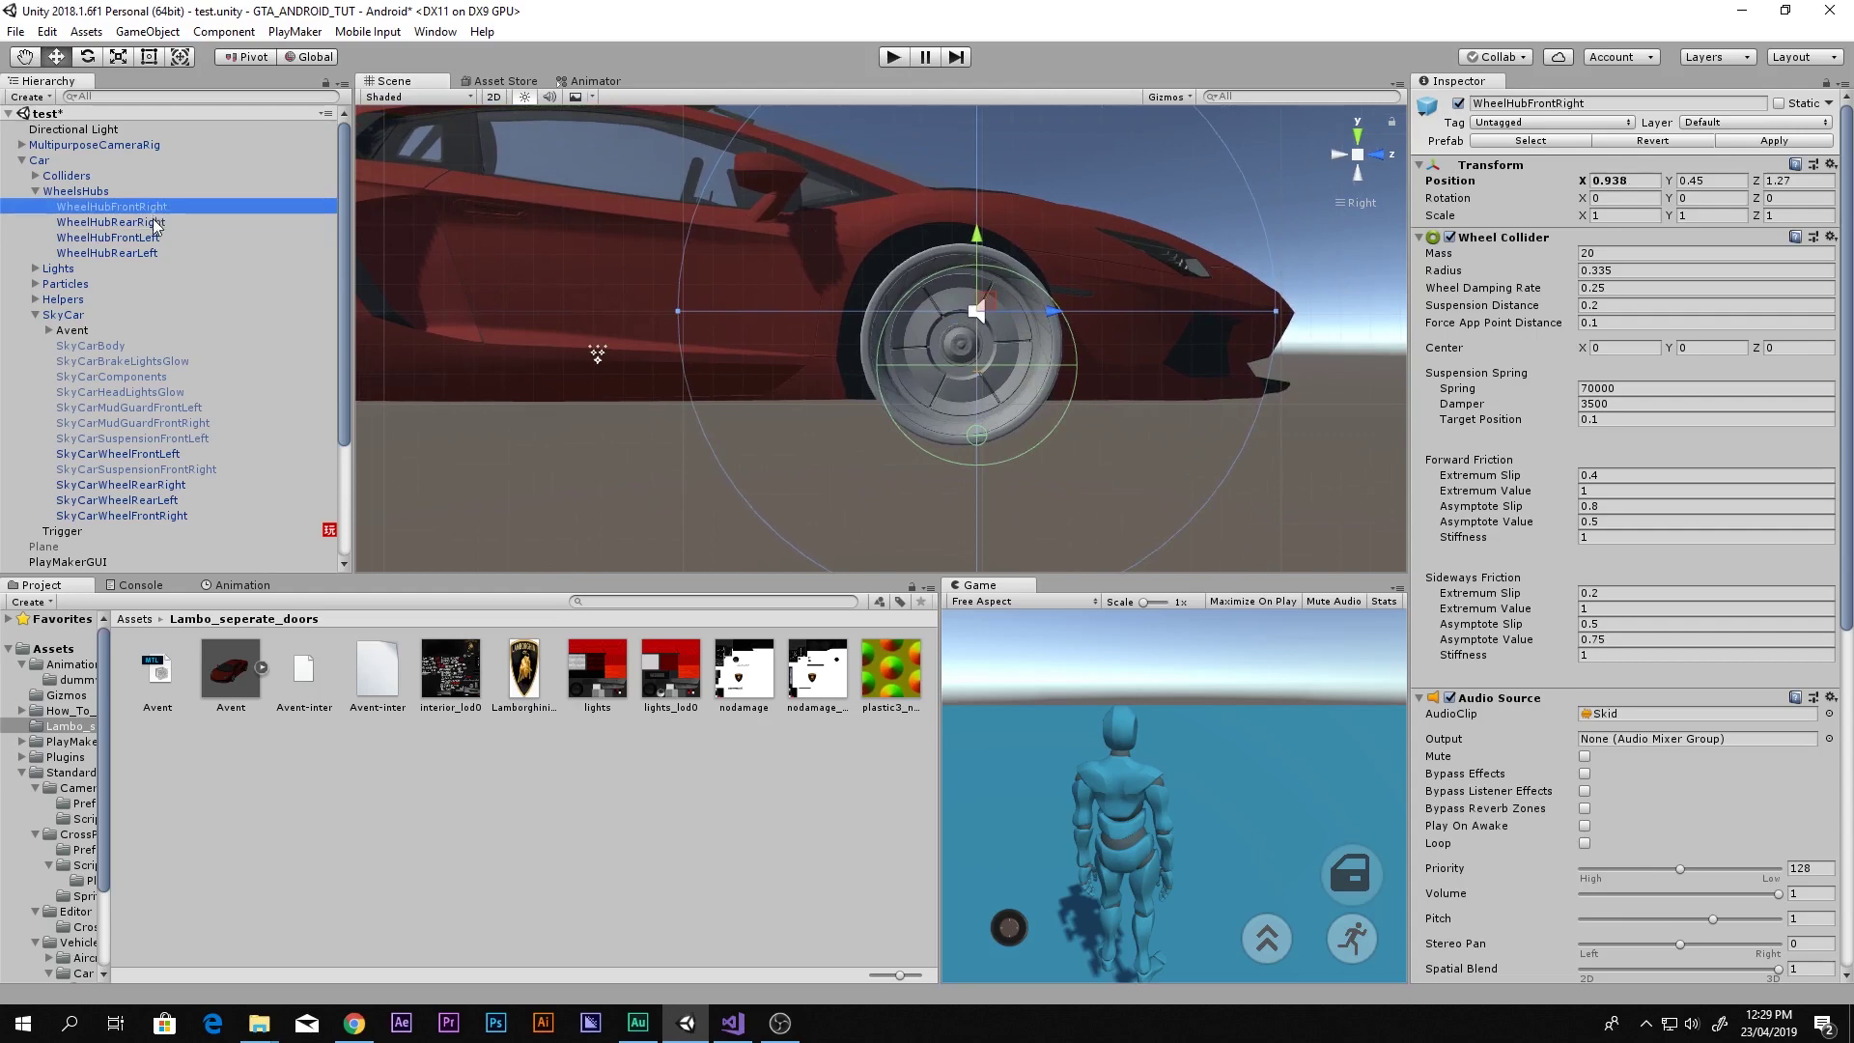
left_click(154, 239, "ctrl")
scroll(999, 287, "up", 4)
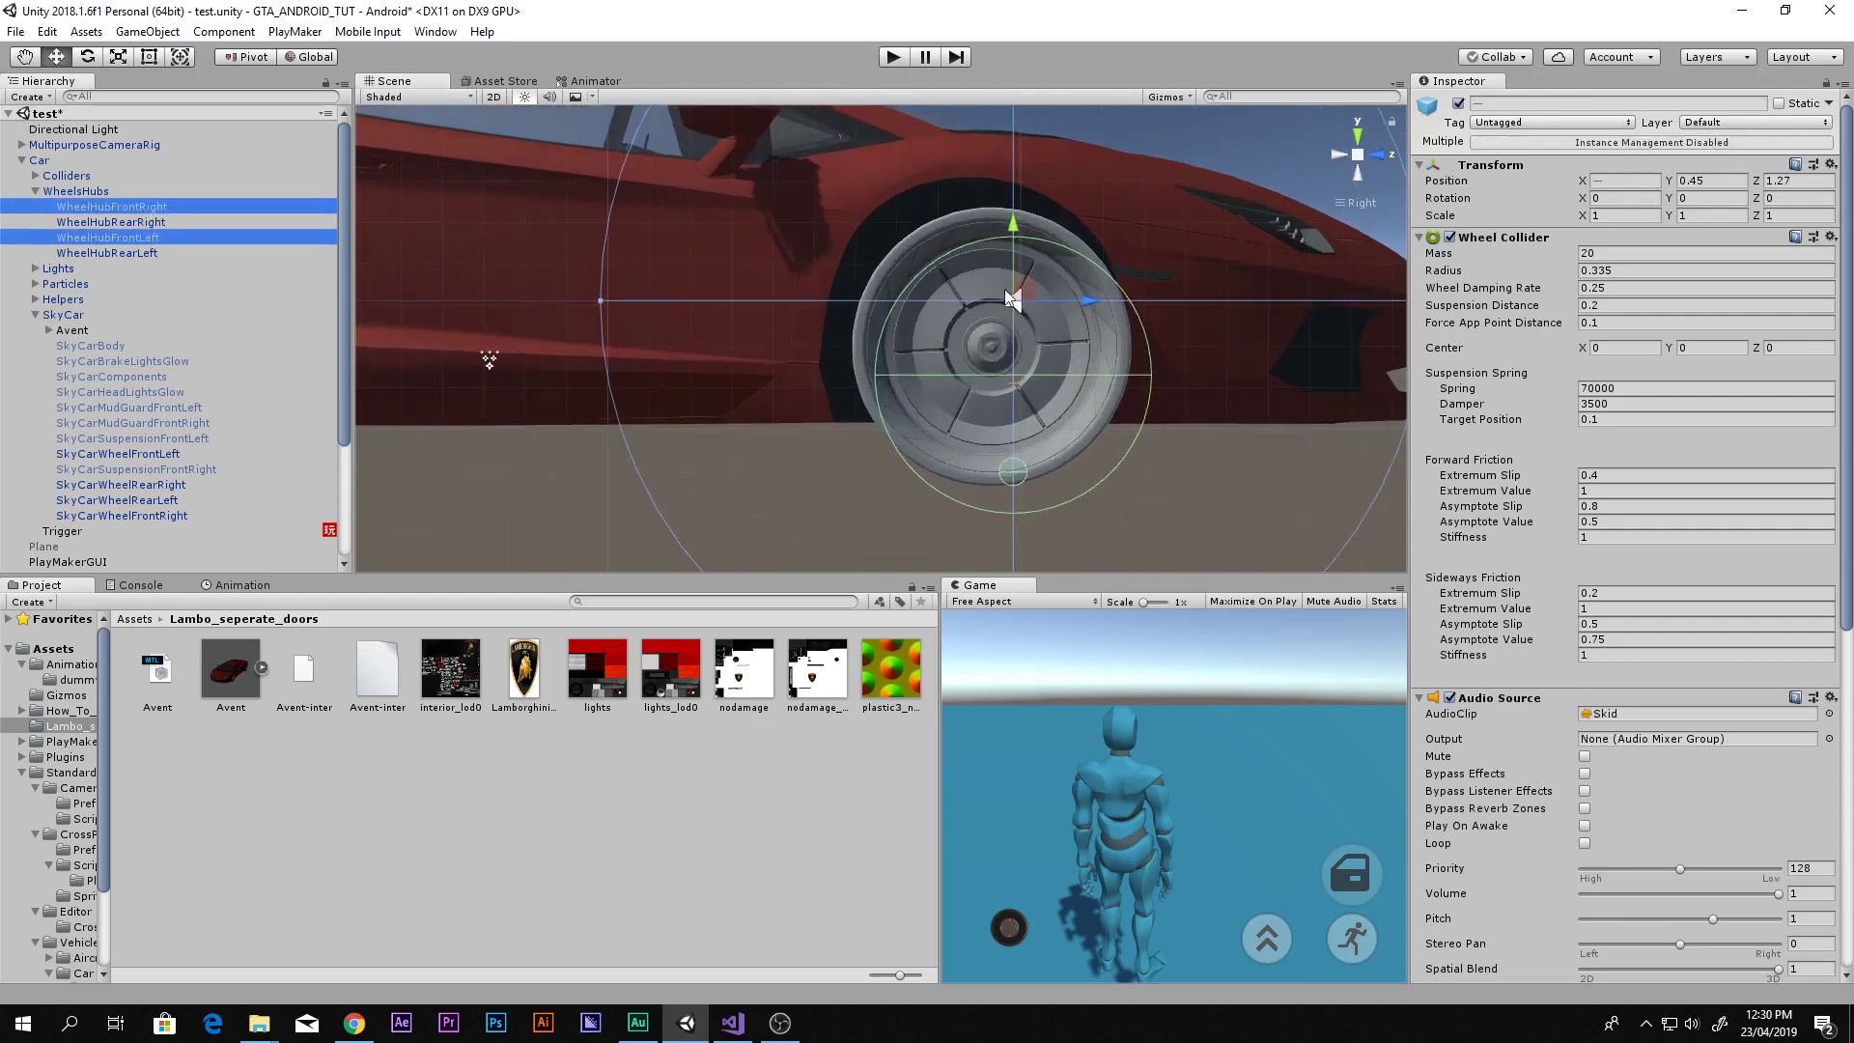
left_click_drag(999, 272, 982, 253)
left_click(894, 58)
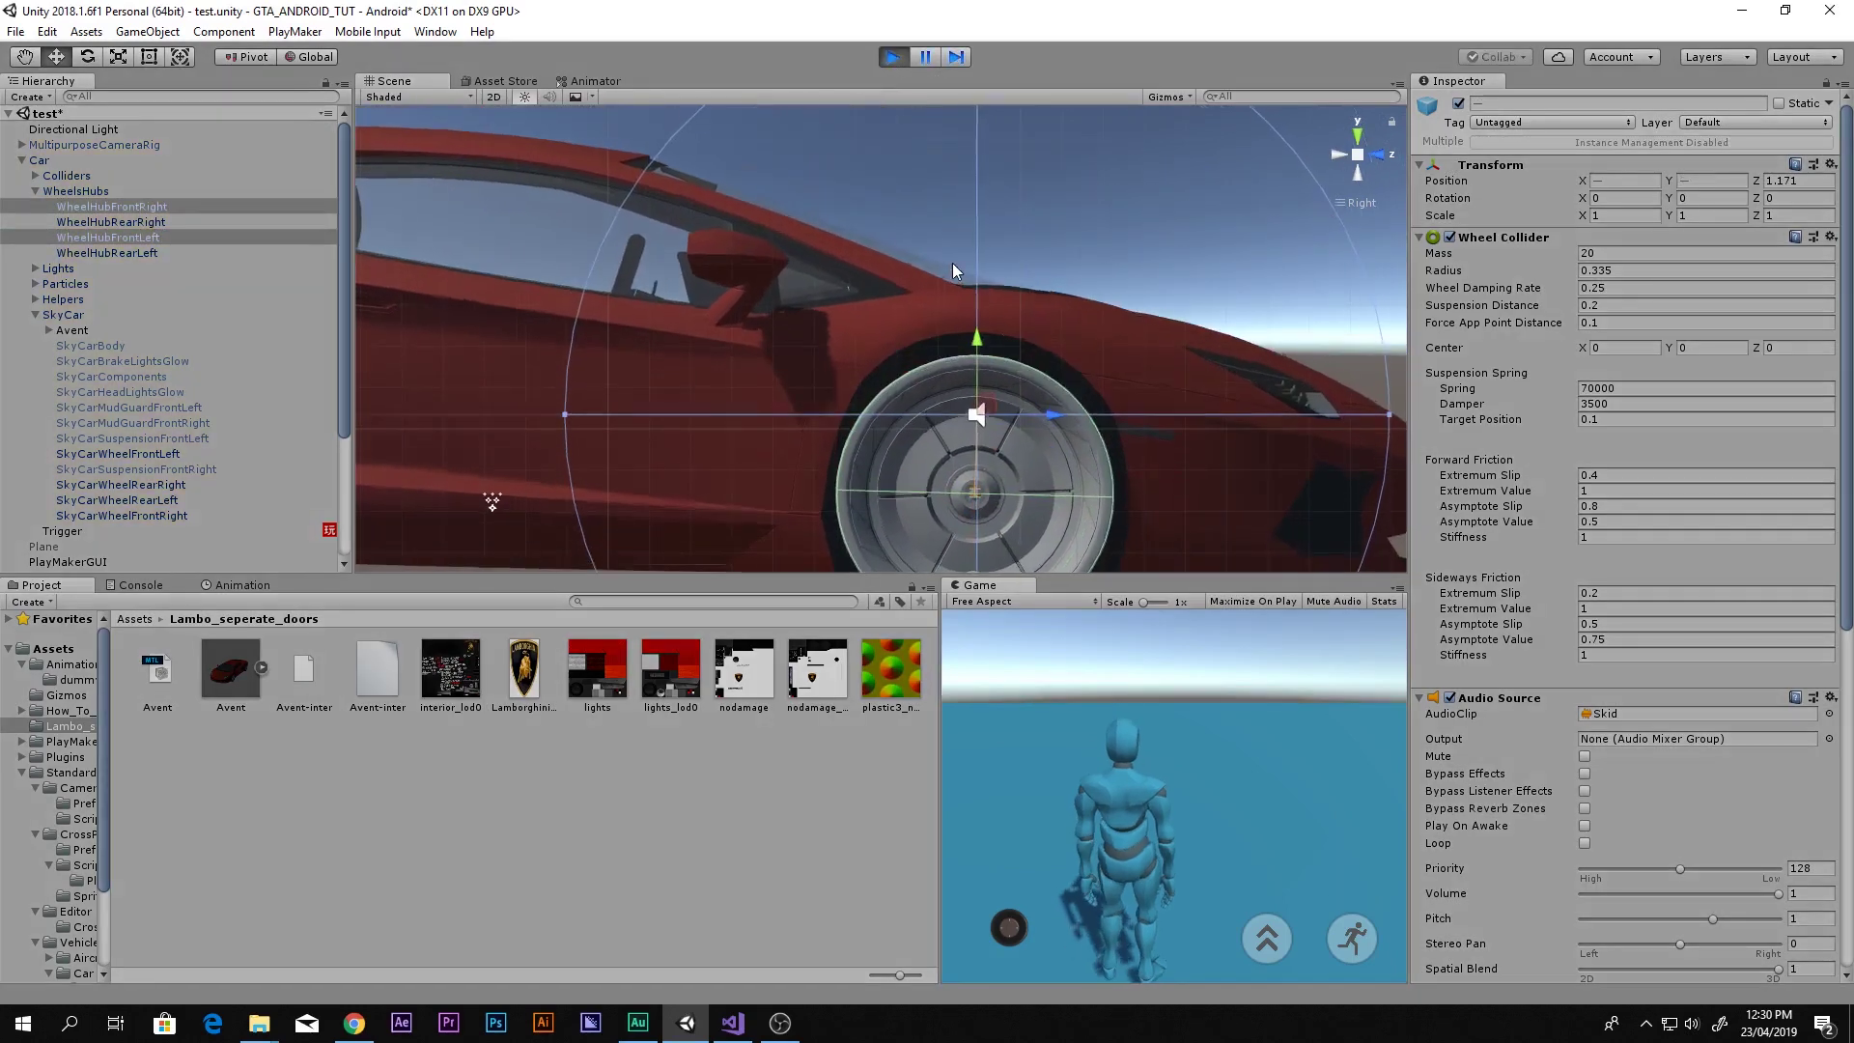
middle_click_drag(976, 400, 976, 340)
left_click(888, 61)
Raise WheelHubRearRight and WheelHubRearLeft together slightly and test the car again in Play mode
middle_click_drag(724, 295, 1183, 295)
middle_click_drag(731, 350, 897, 406)
left_click(162, 210)
left_click(151, 227)
left_click(143, 249, "ctrl")
scroll(529, 270, "up", 2)
middle_click_drag(529, 270, 641, 327)
left_click_drag(640, 325, 635, 288)
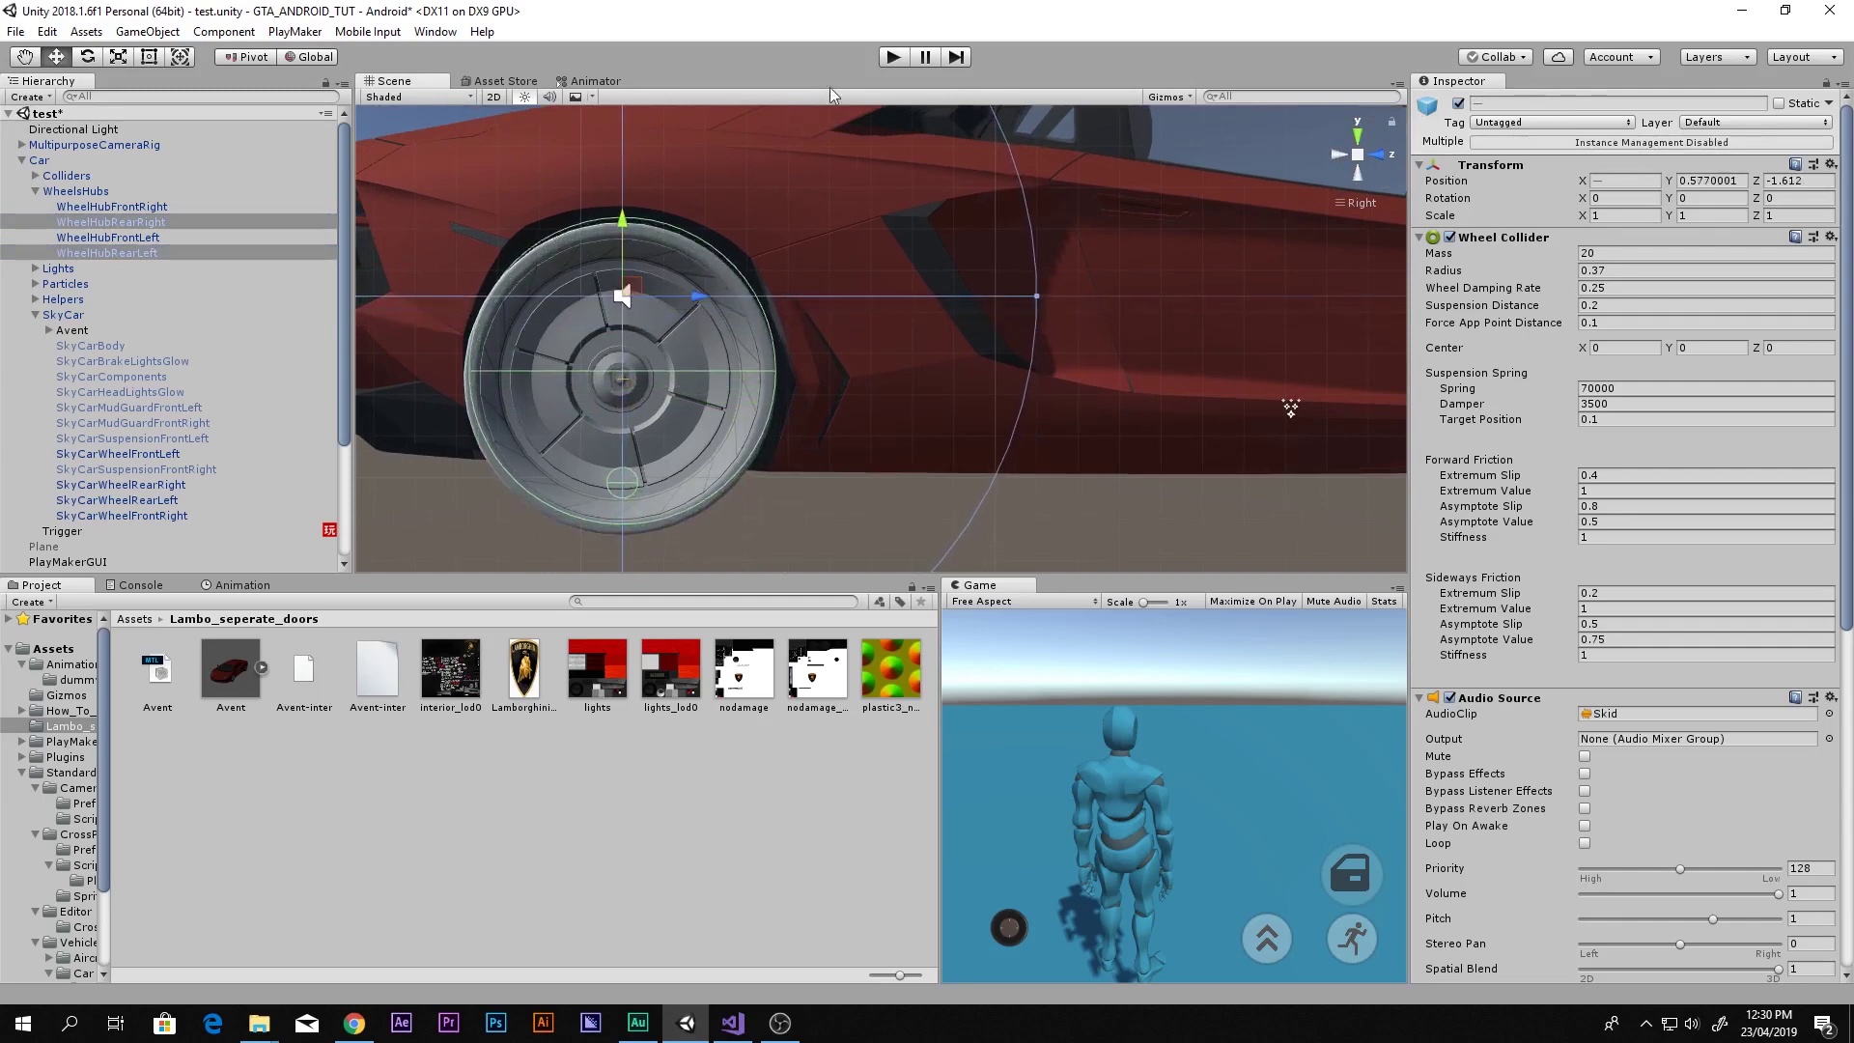
left_click(891, 60)
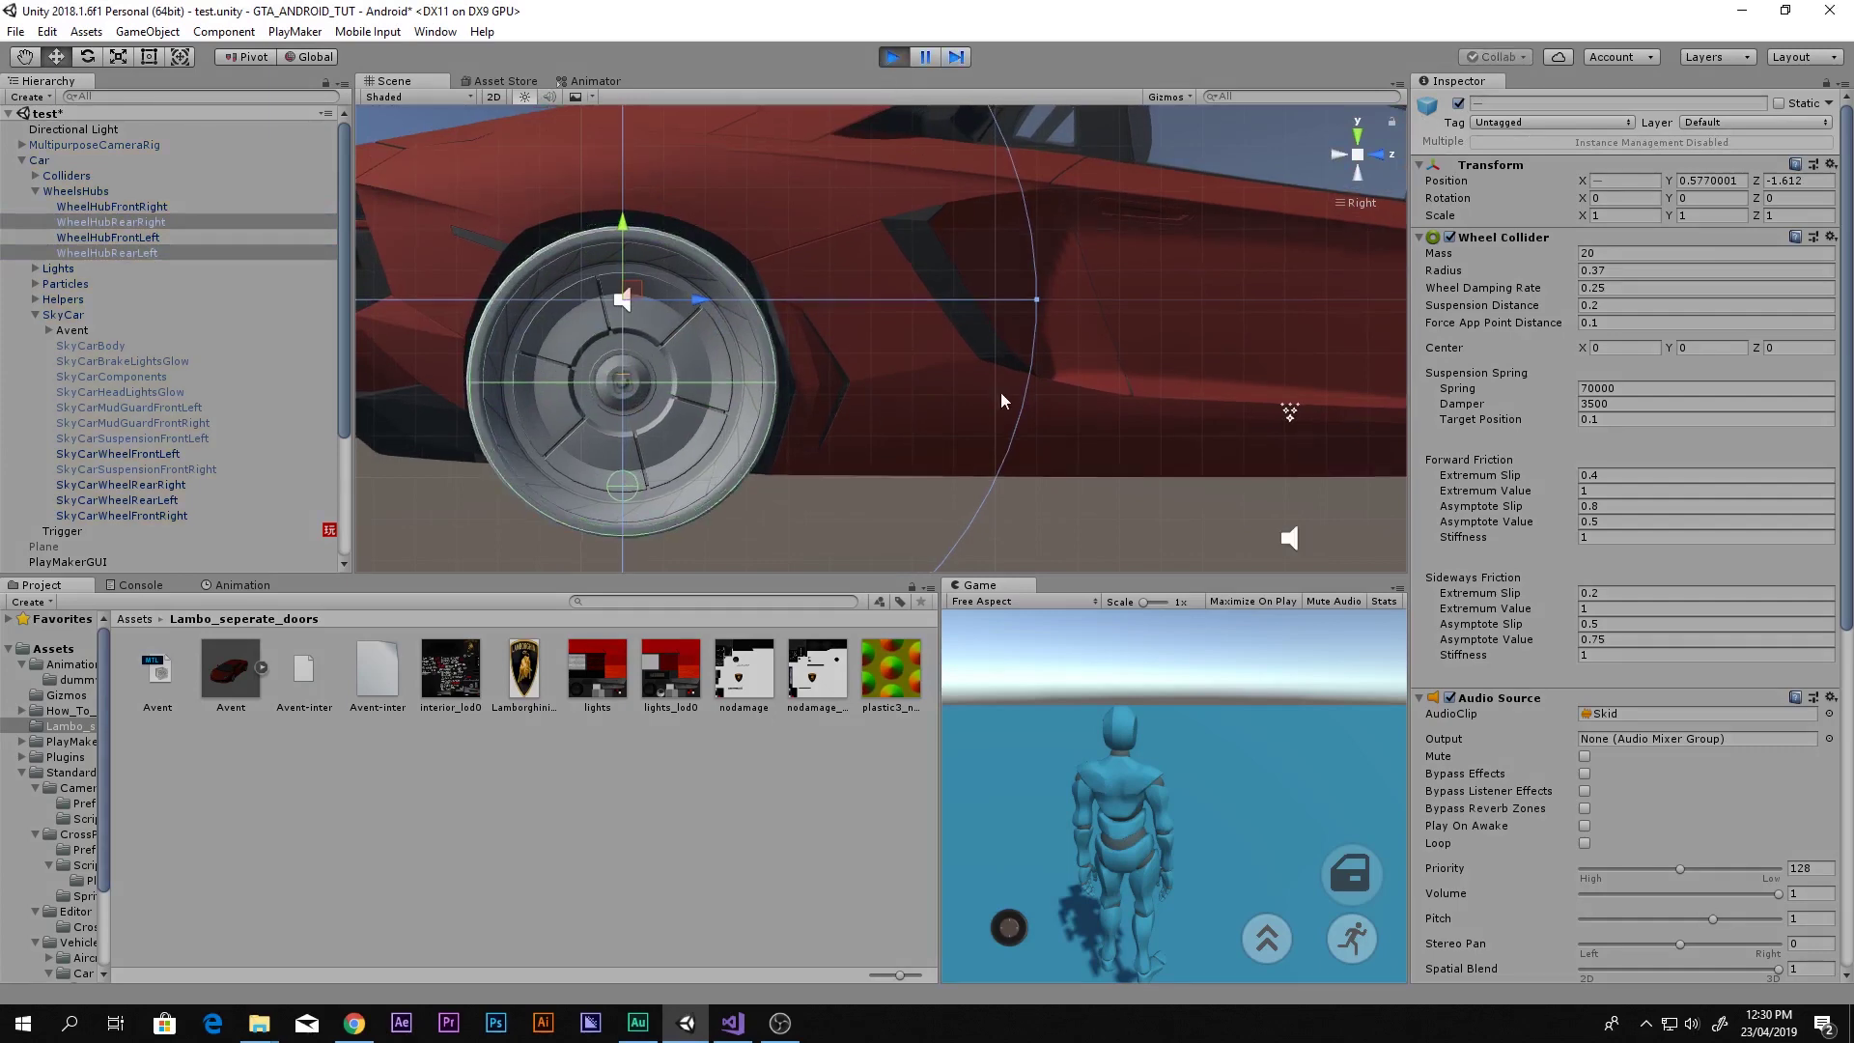
scroll(1045, 380, "down", 5)
scroll(854, 338, "down", 1)
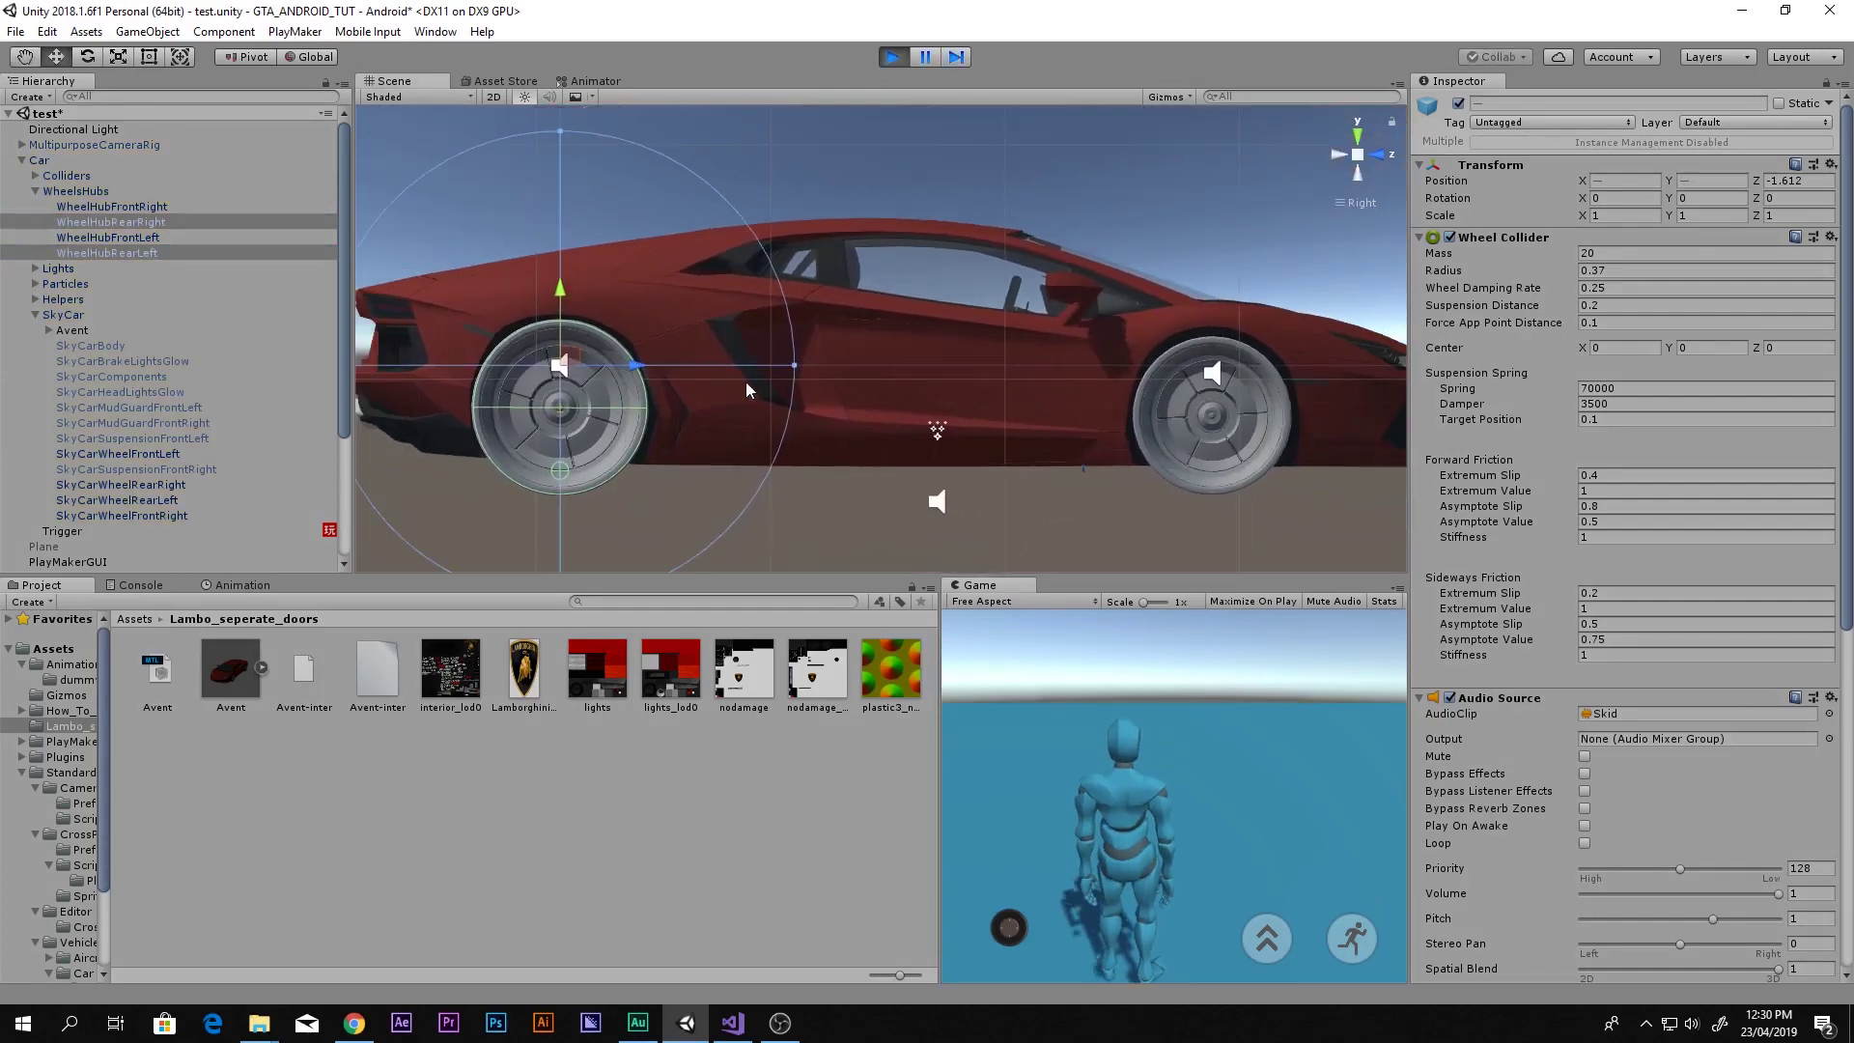
left_click_drag(1128, 413, 1213, 442, "alt")
left_click(883, 62)
Create a Standard material called 'wheels' (wheels.mat) in the top-level Assets folder
left_click(883, 60)
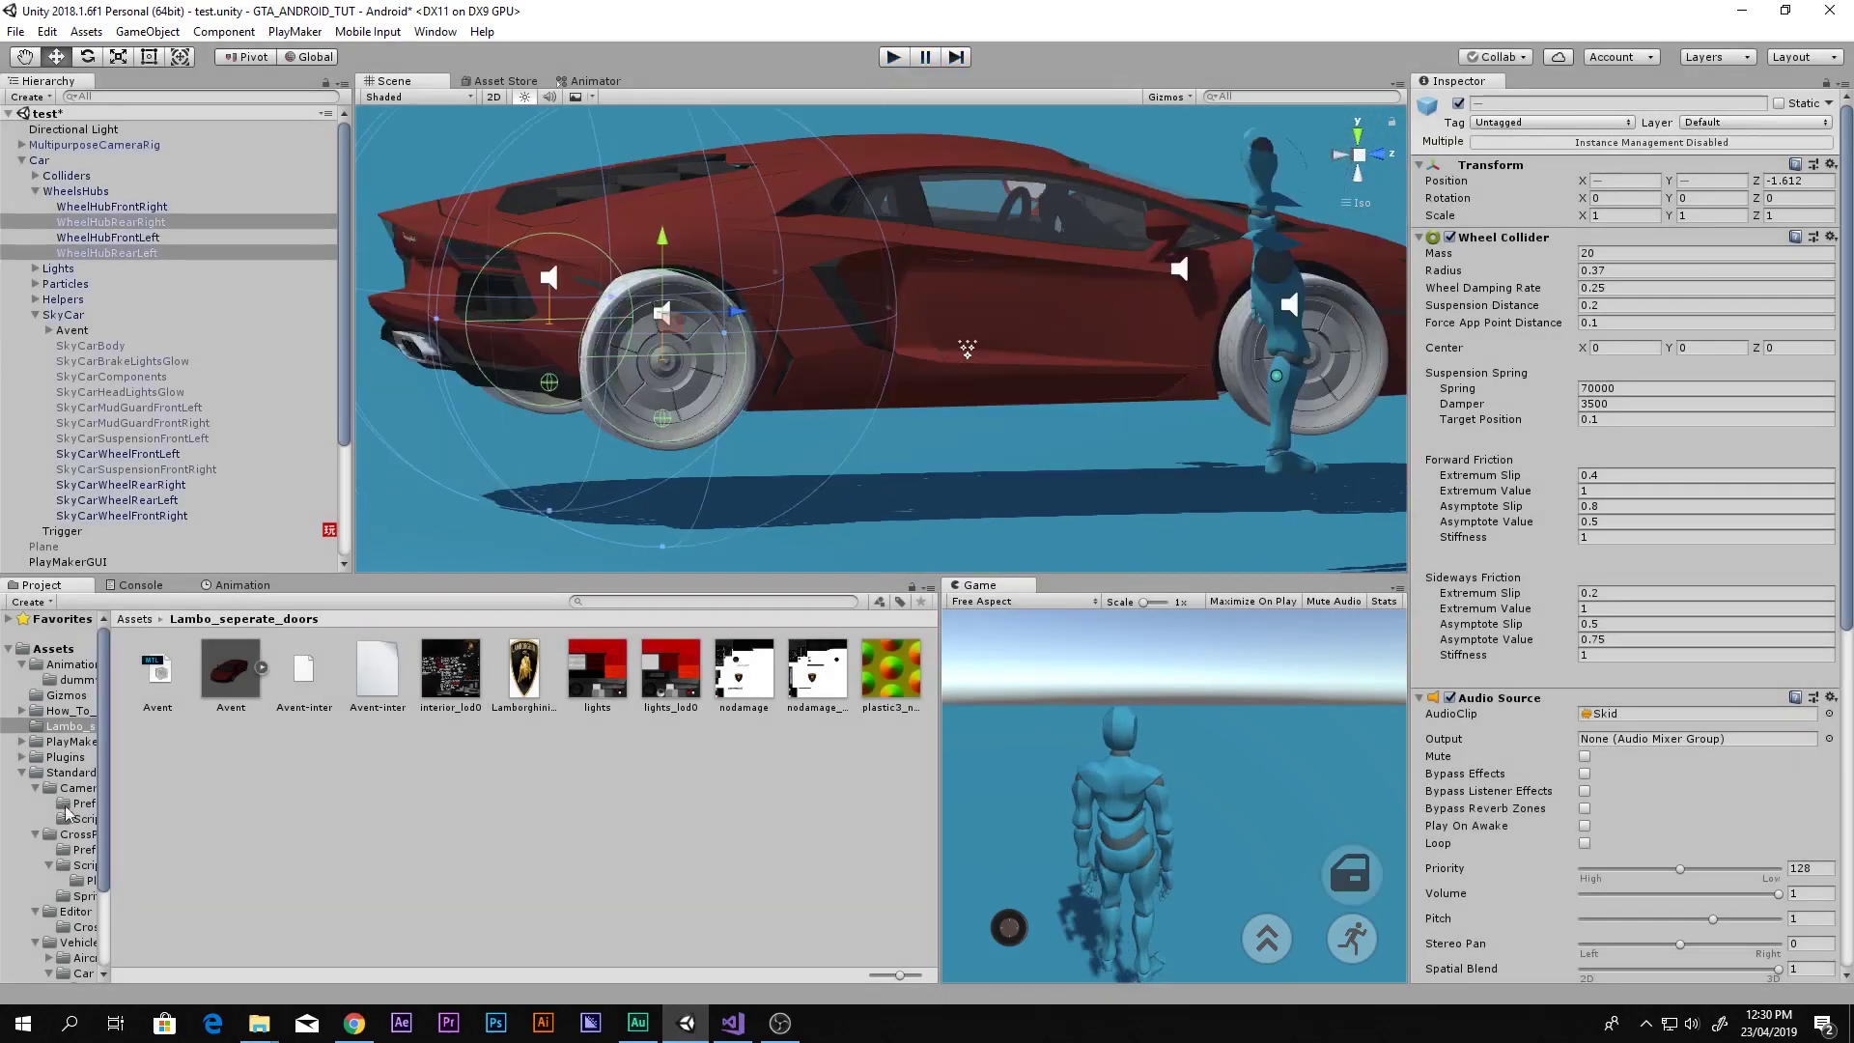
left_click(60, 649)
right_click(562, 861)
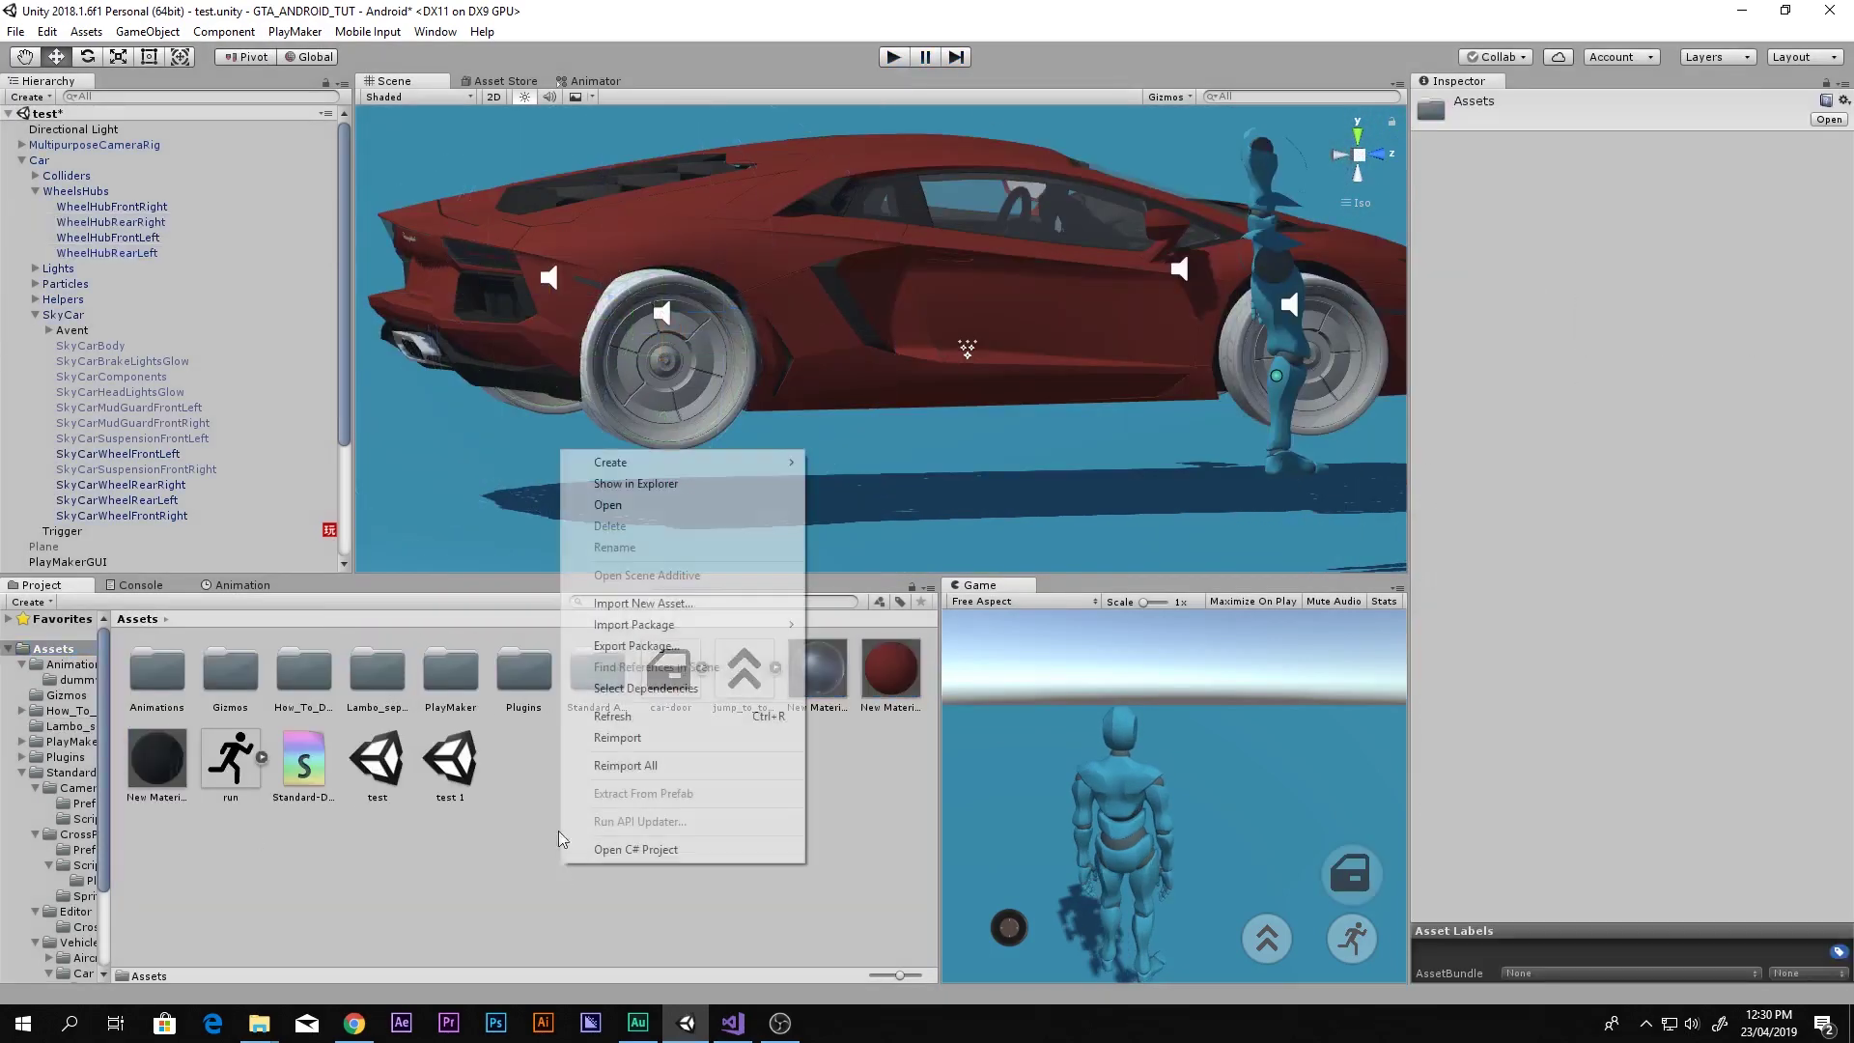
mouse_move(641, 460)
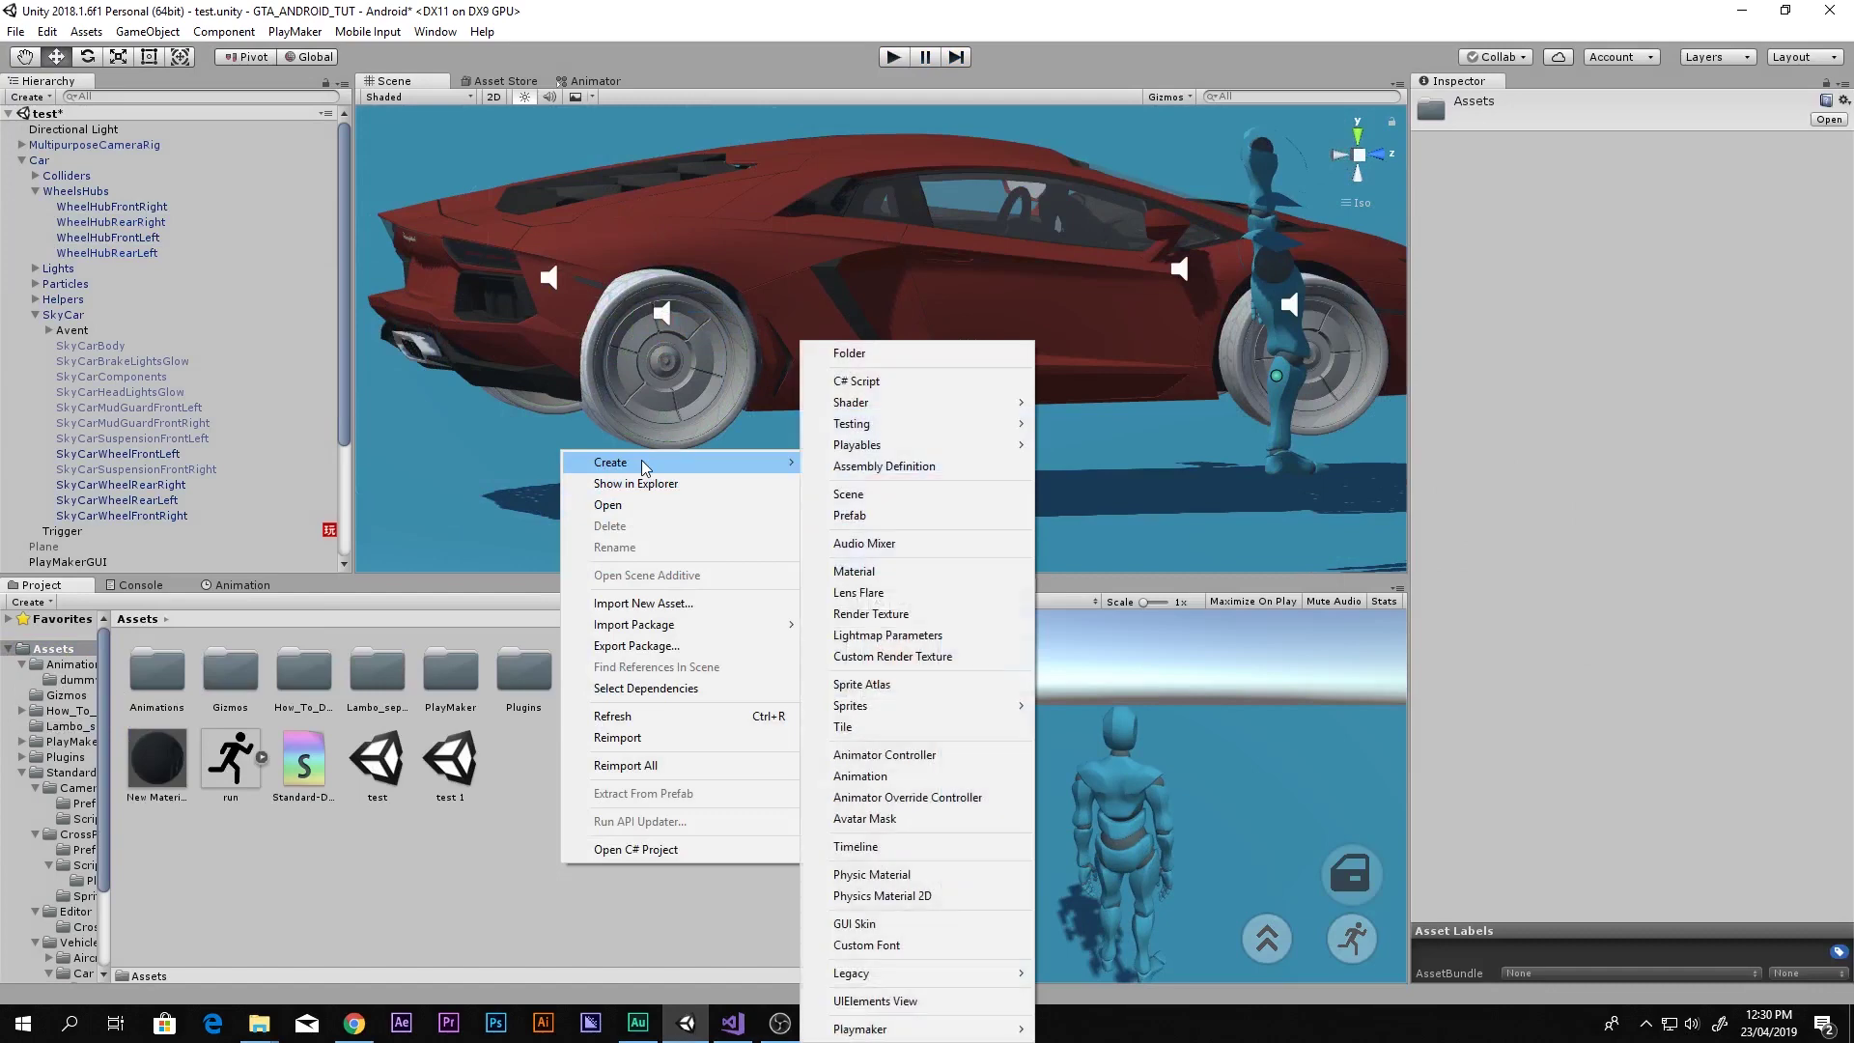
left_click(854, 570)
key("Return")
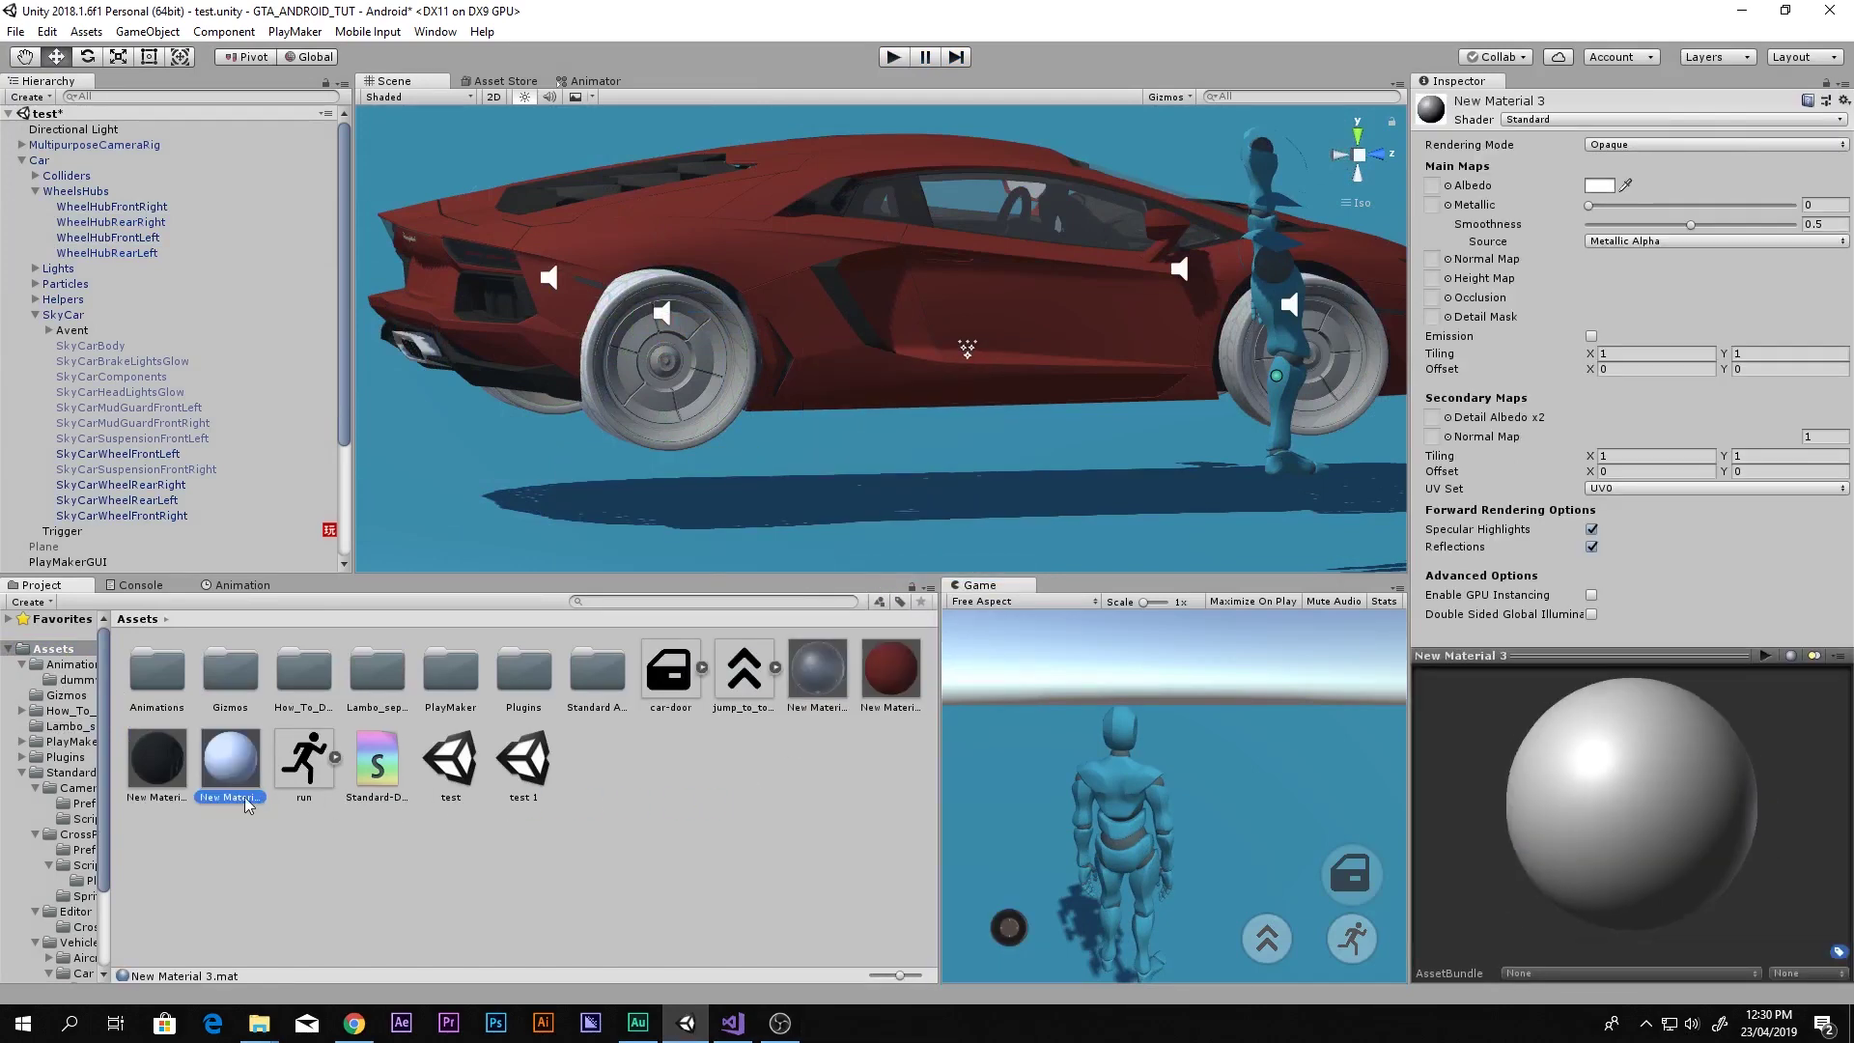
type("wheels")
key("Return")
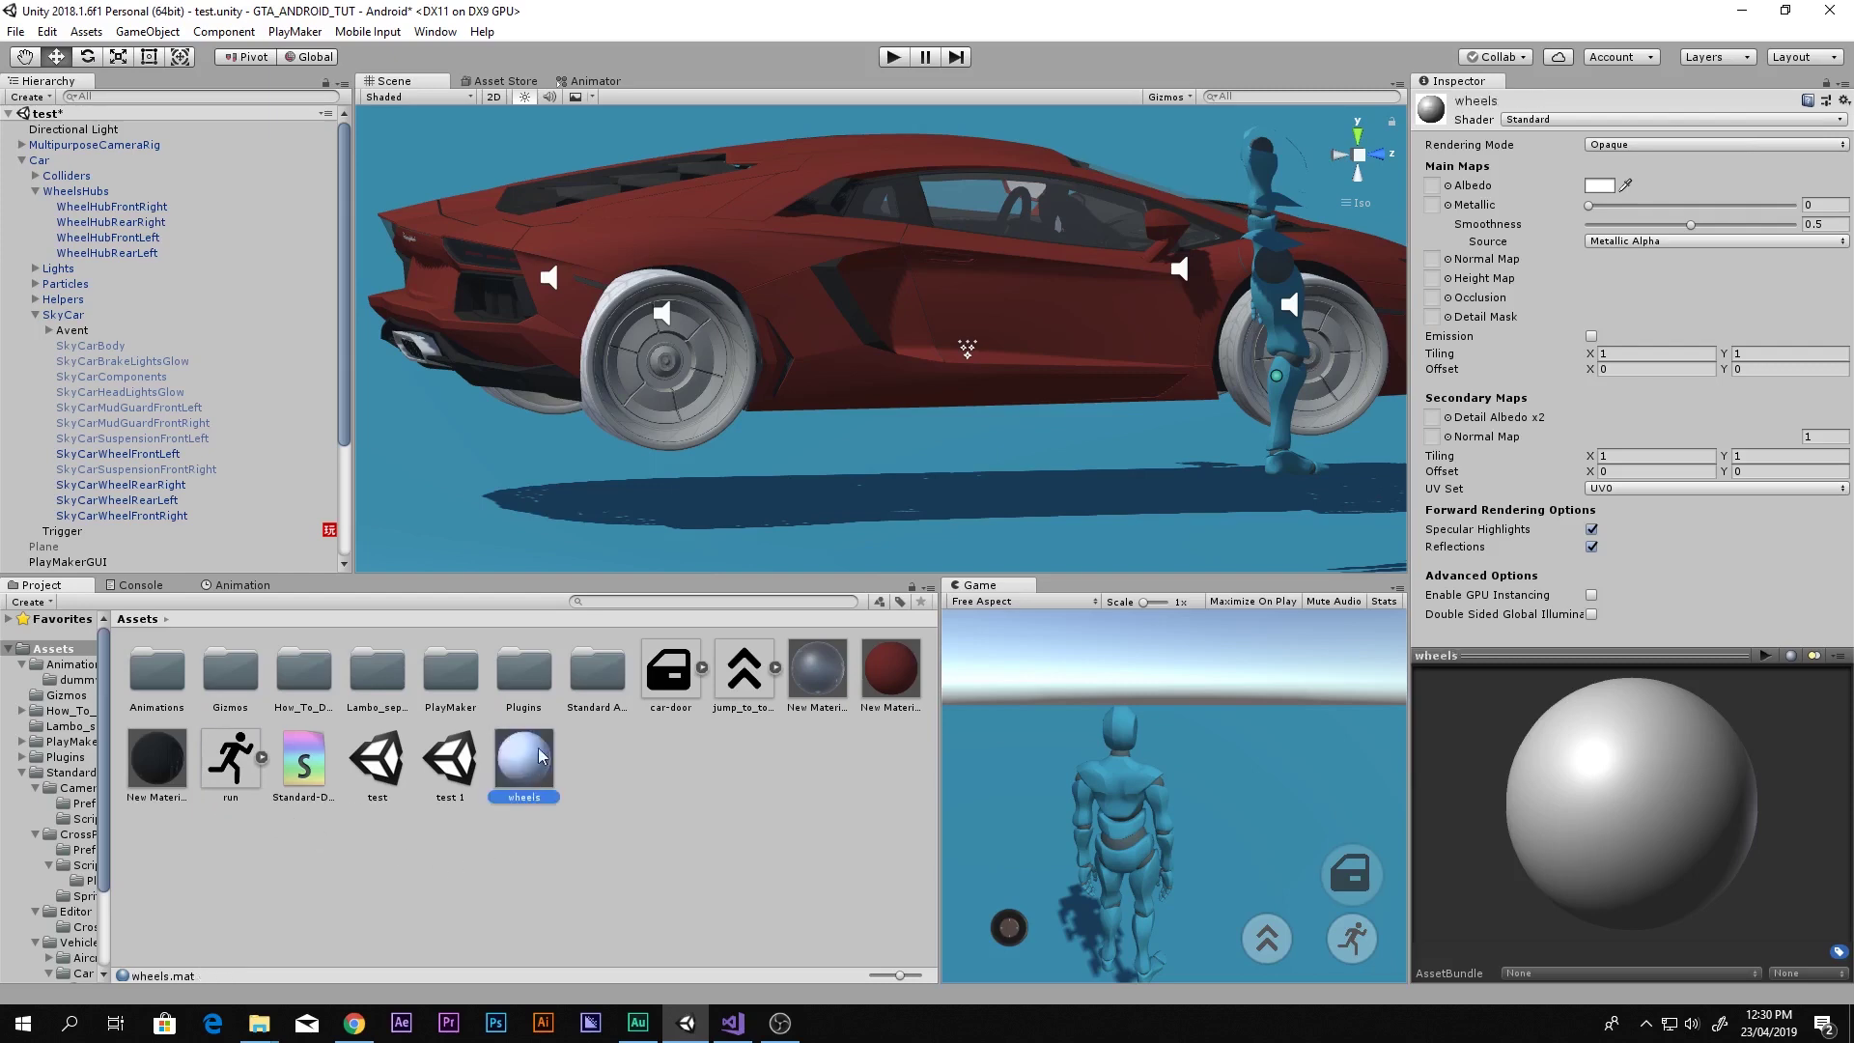
left_click(192, 207)
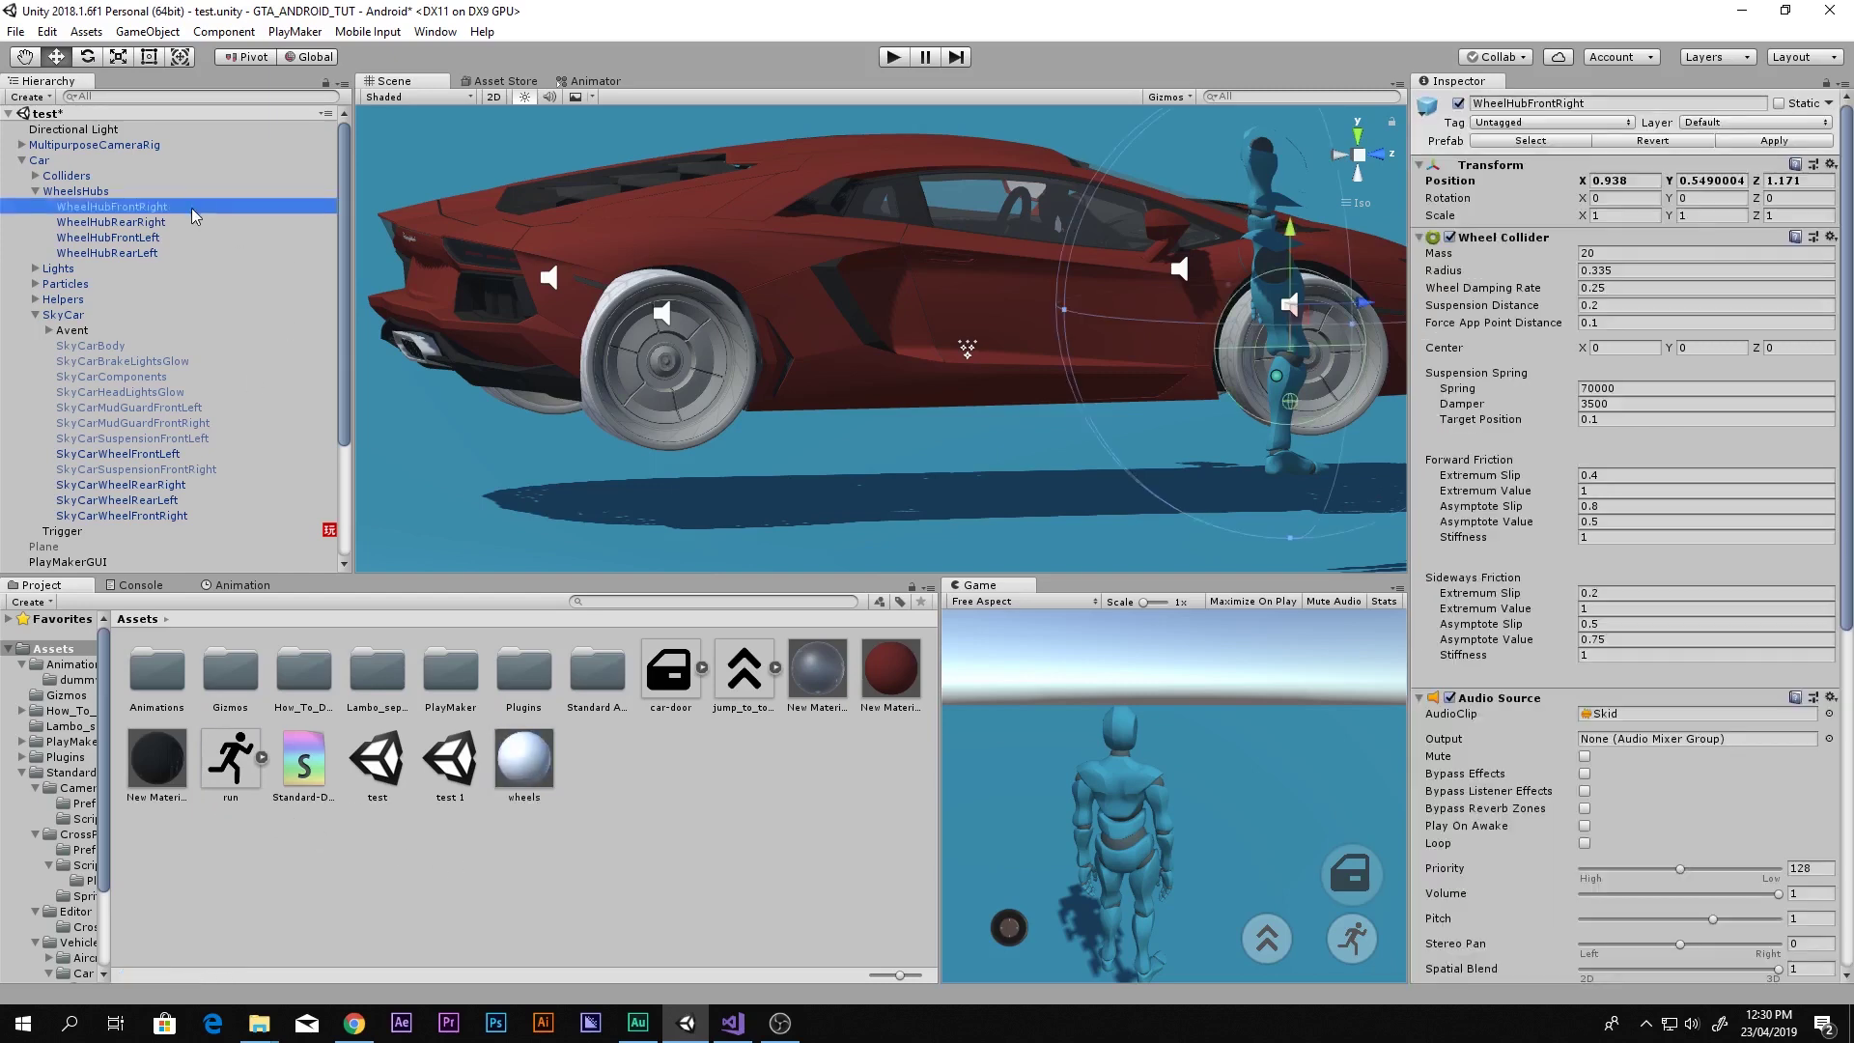
Assign the wheels material to all four SkyCarWheel meshes
left_click(111, 470)
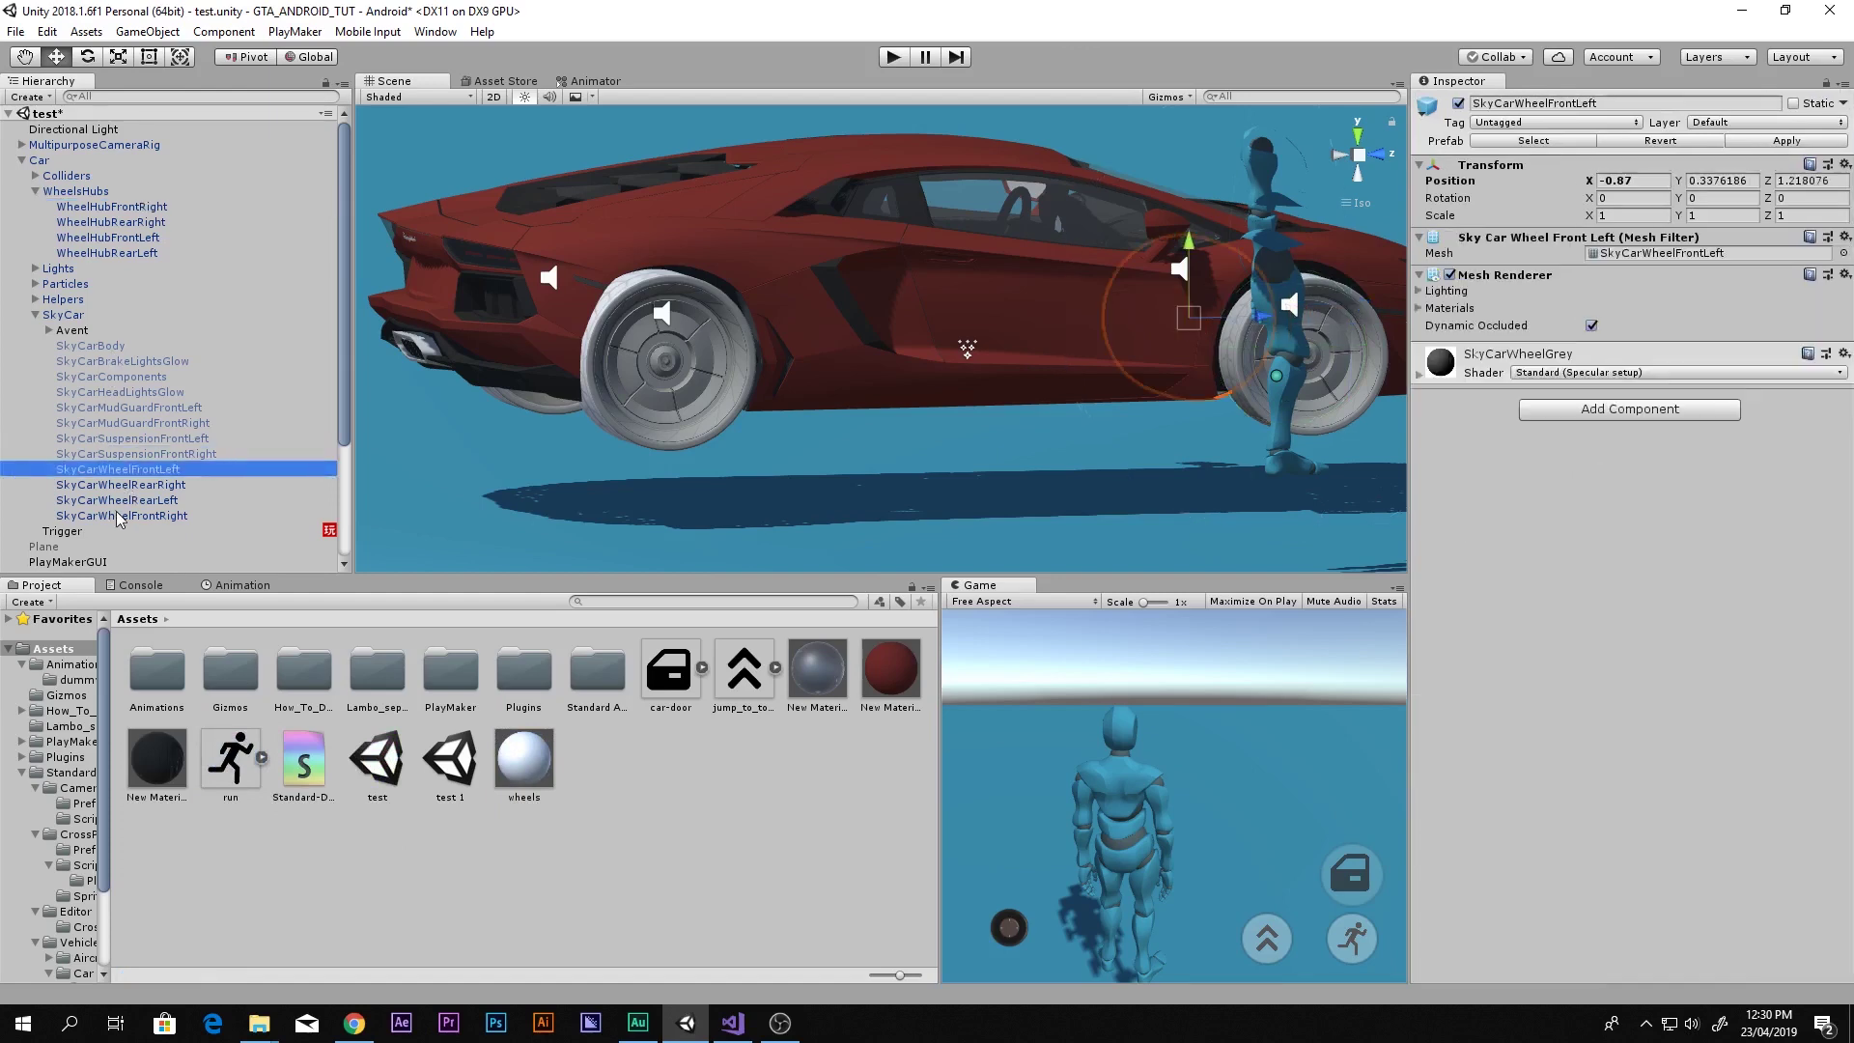
left_click(121, 516, "shift")
left_click_drag(514, 769, 1562, 570)
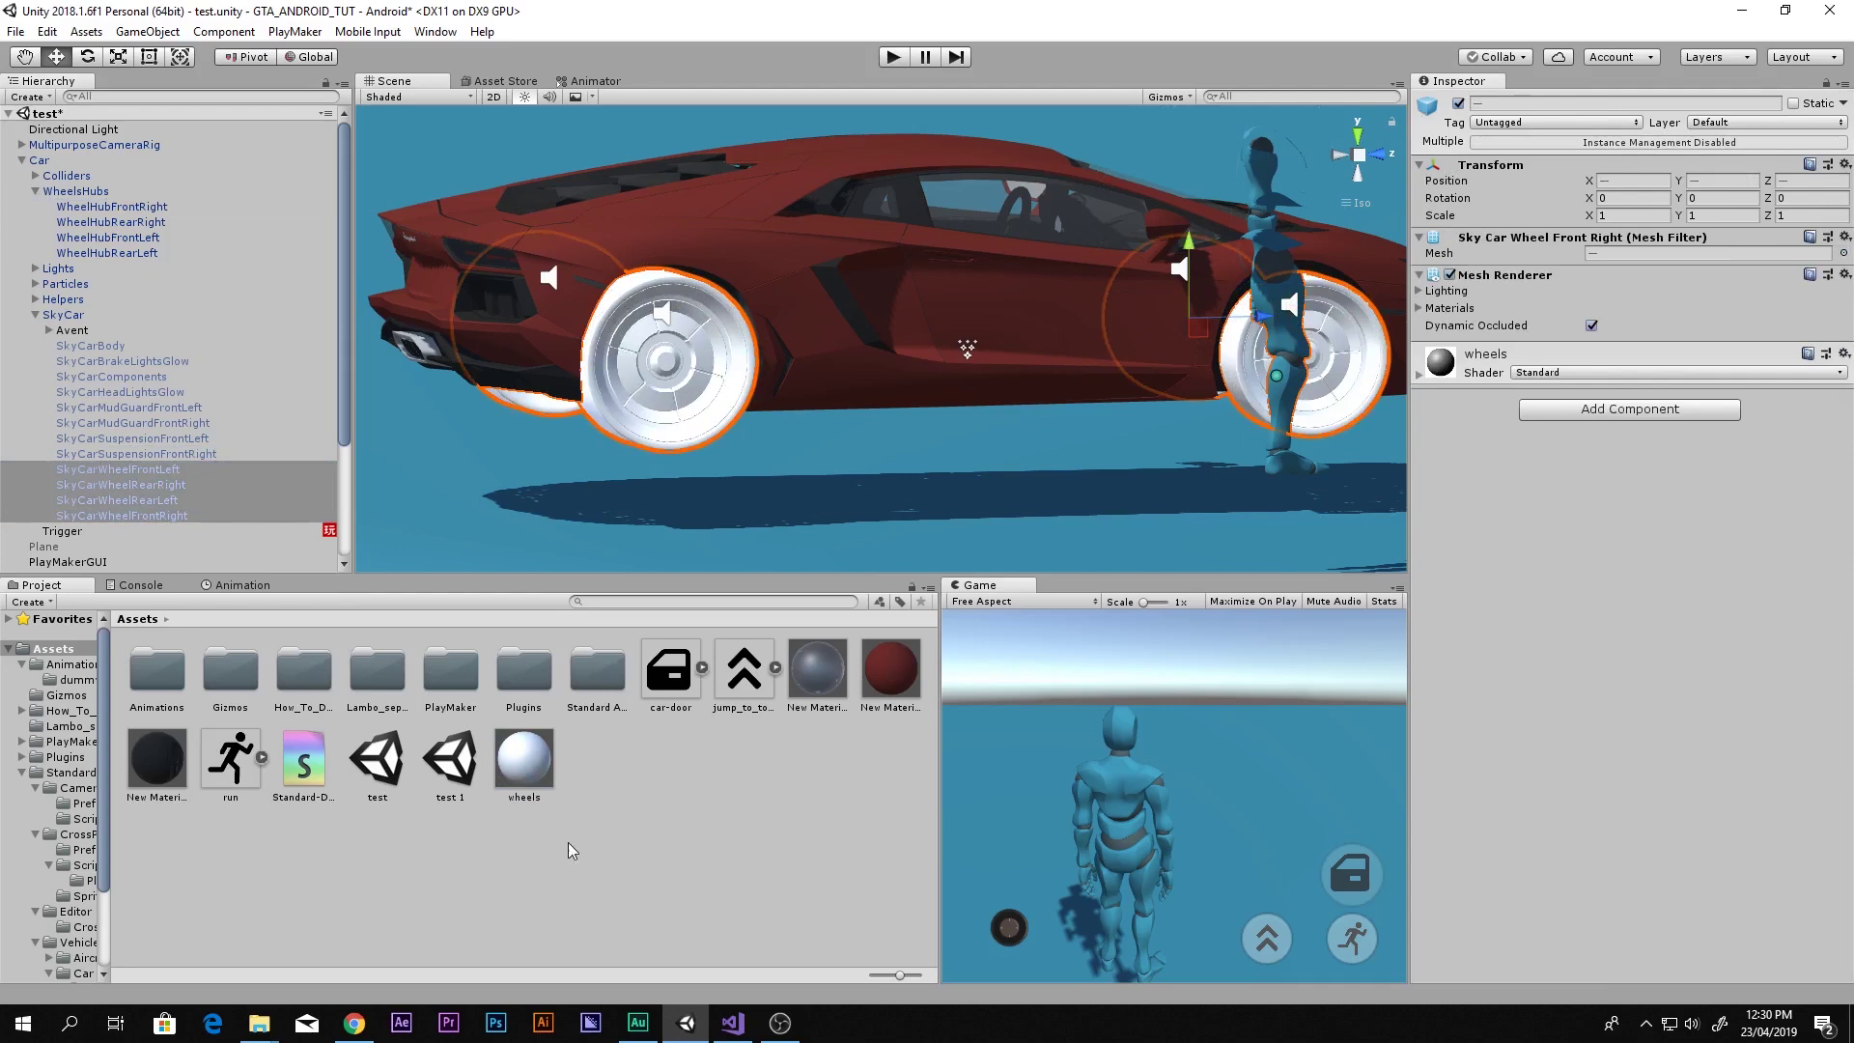
Set SkyCarWheelNormals as the wheels material's Normal Map
left_click(524, 761)
left_click(1449, 186)
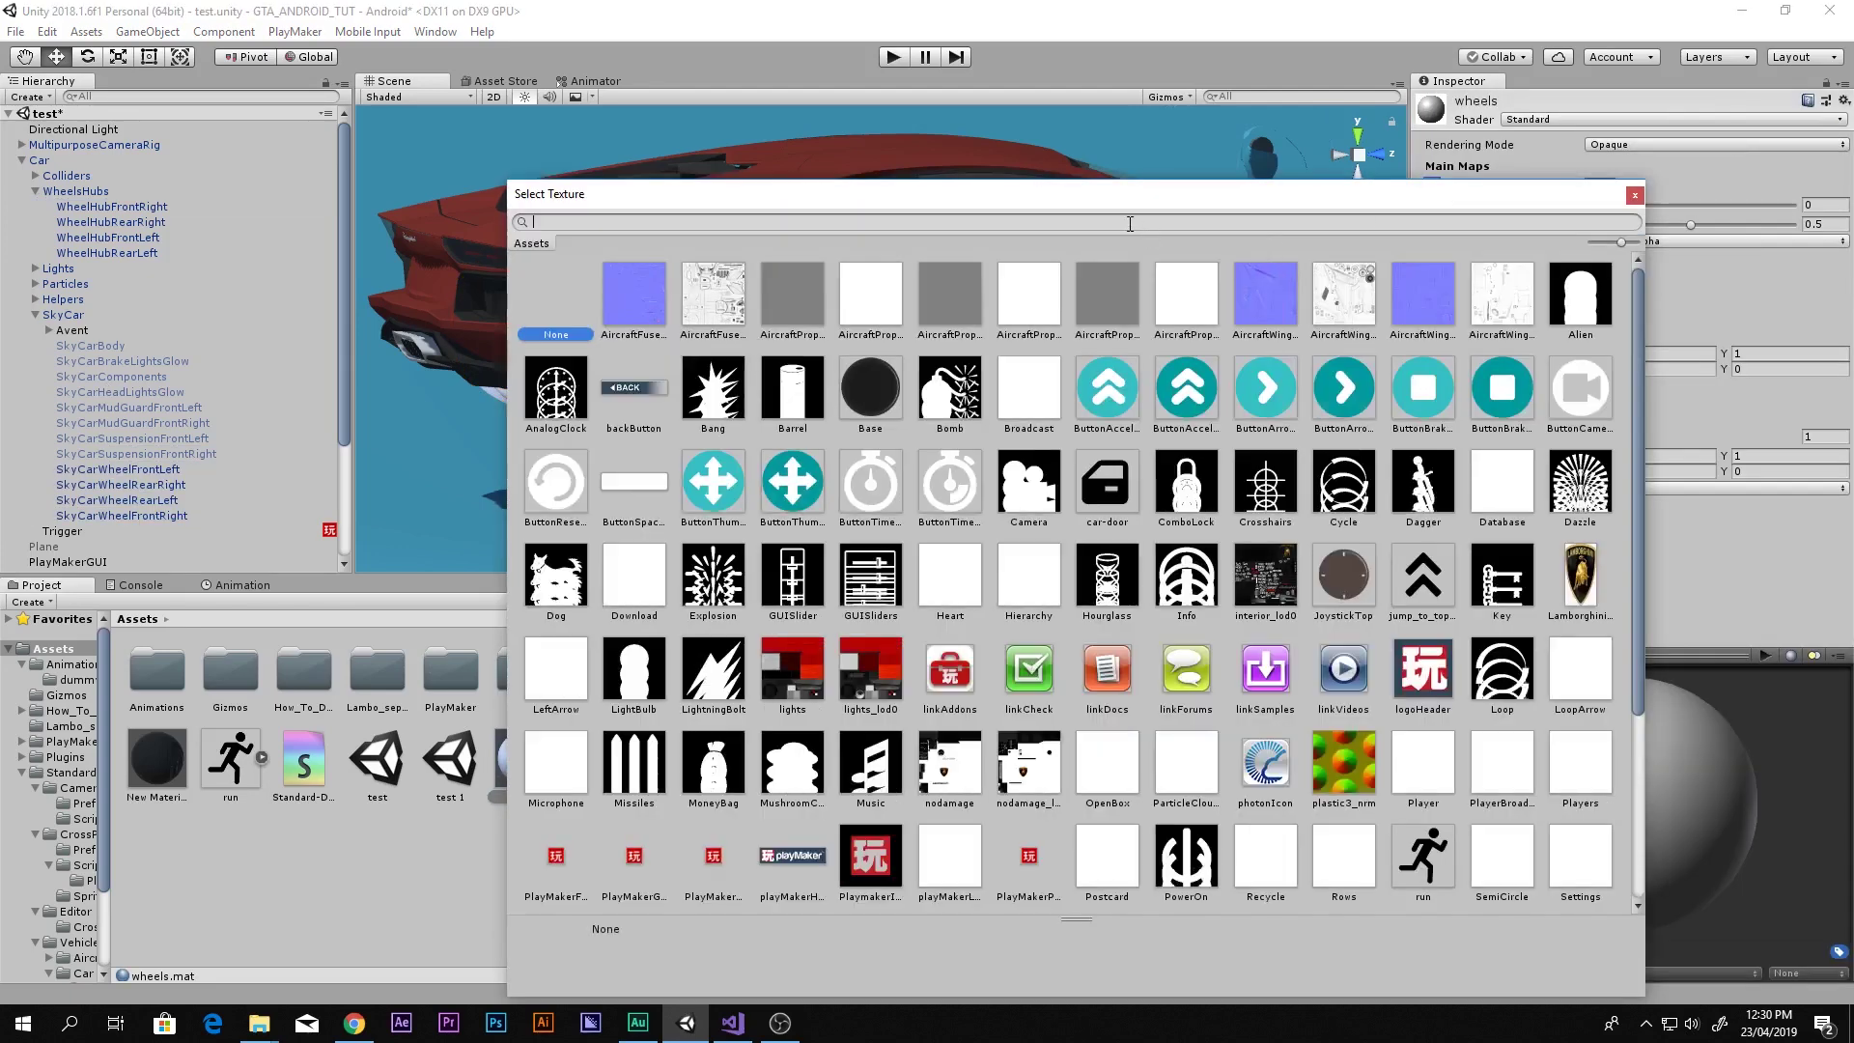
type("car")
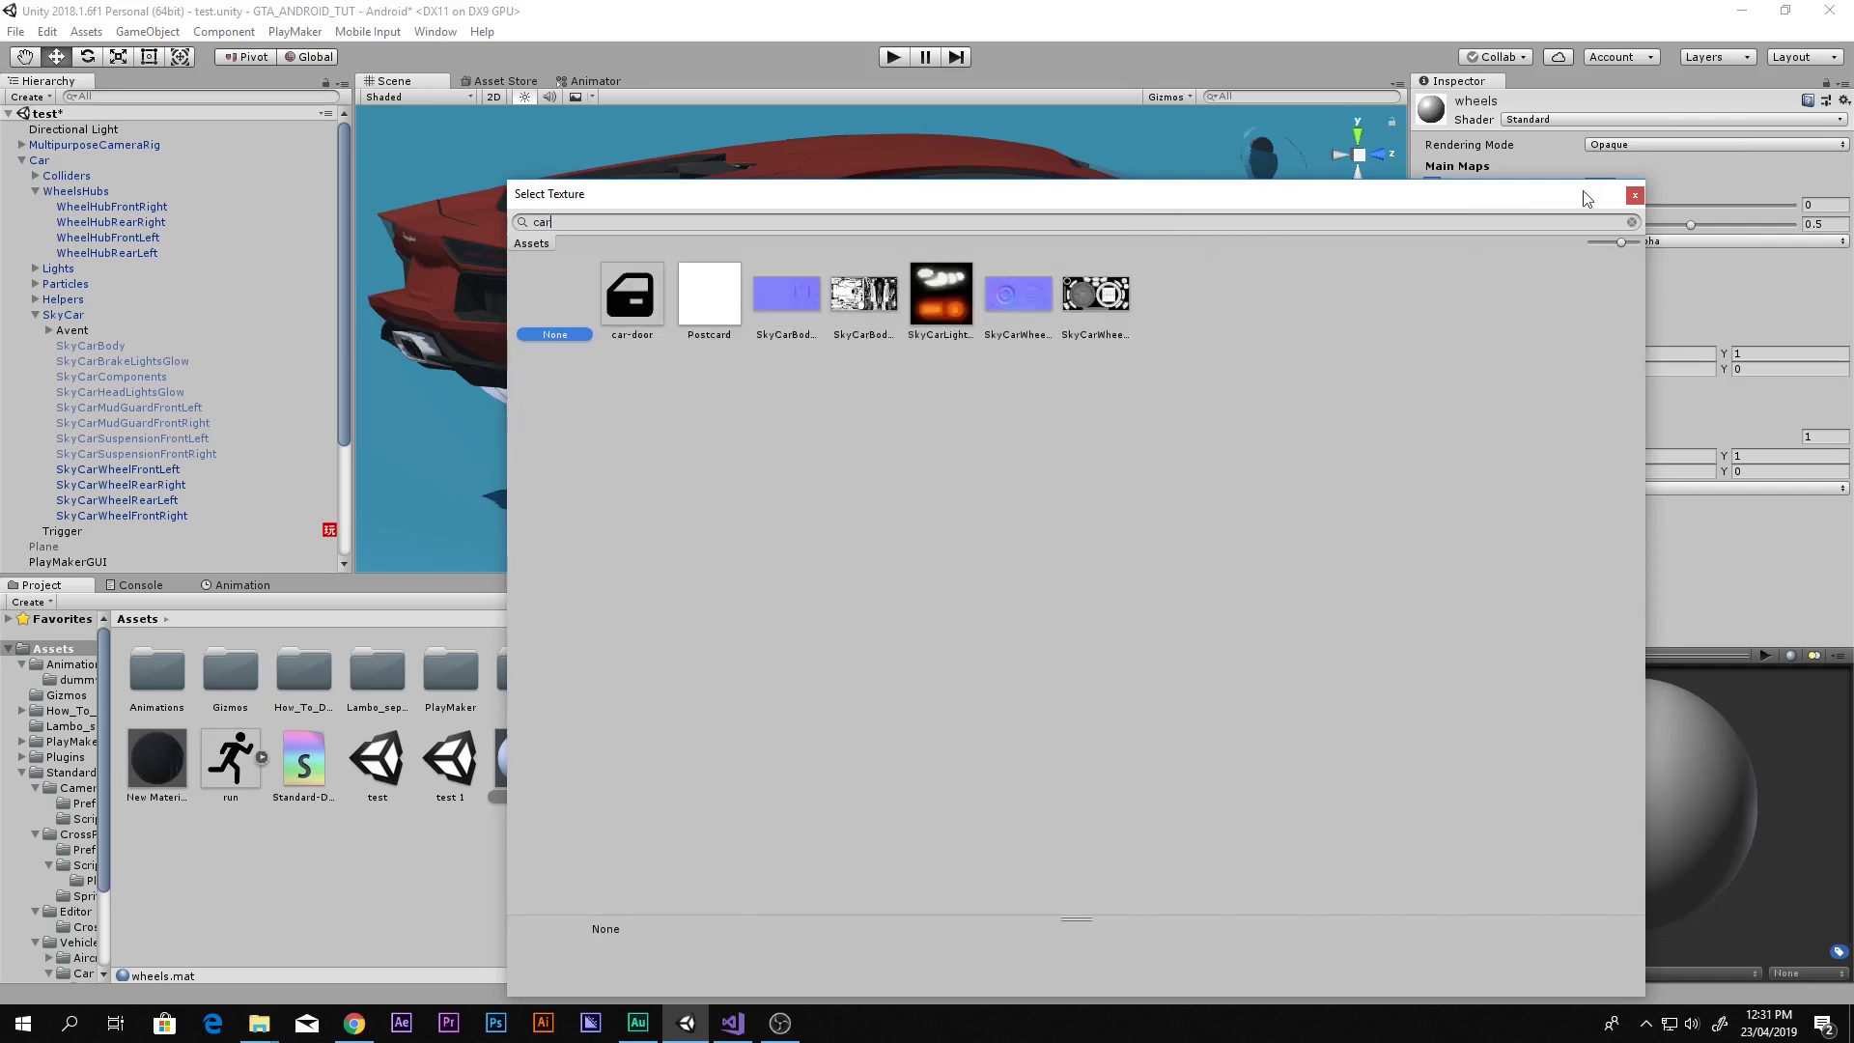
left_click(1634, 196)
left_click(1447, 260)
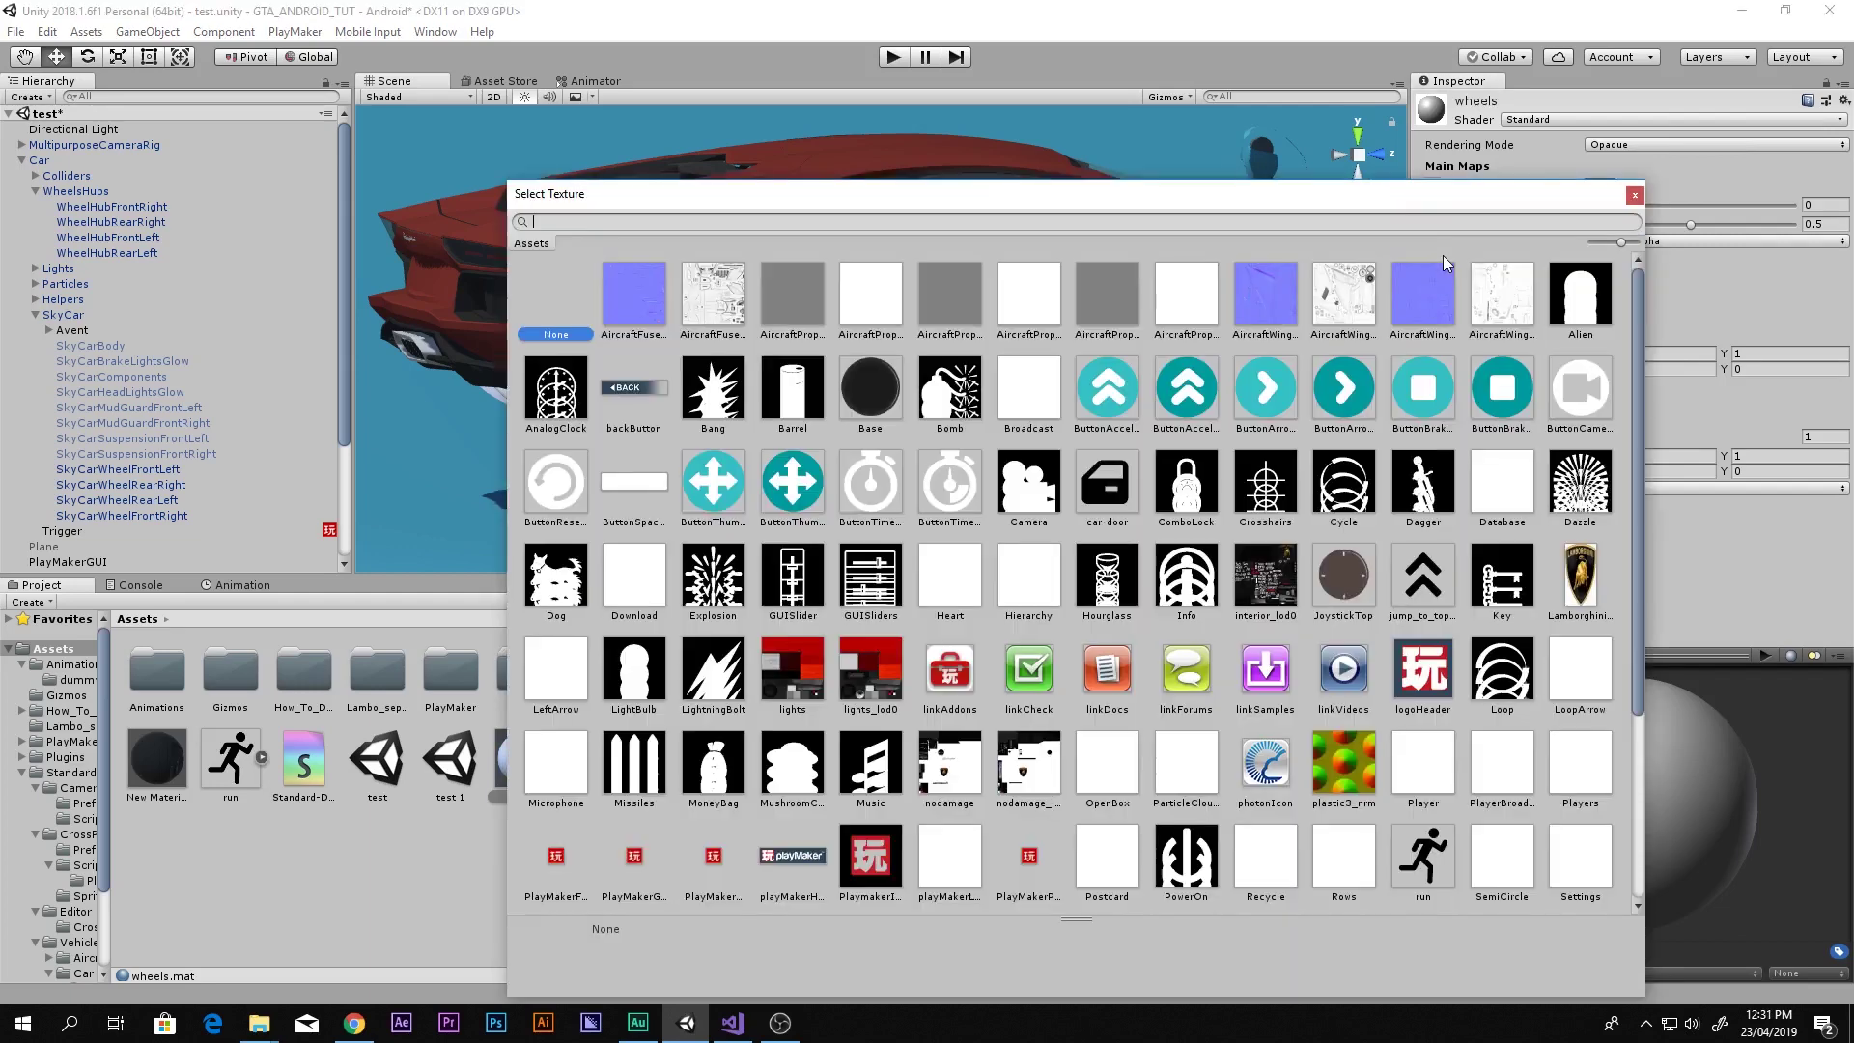
type("car")
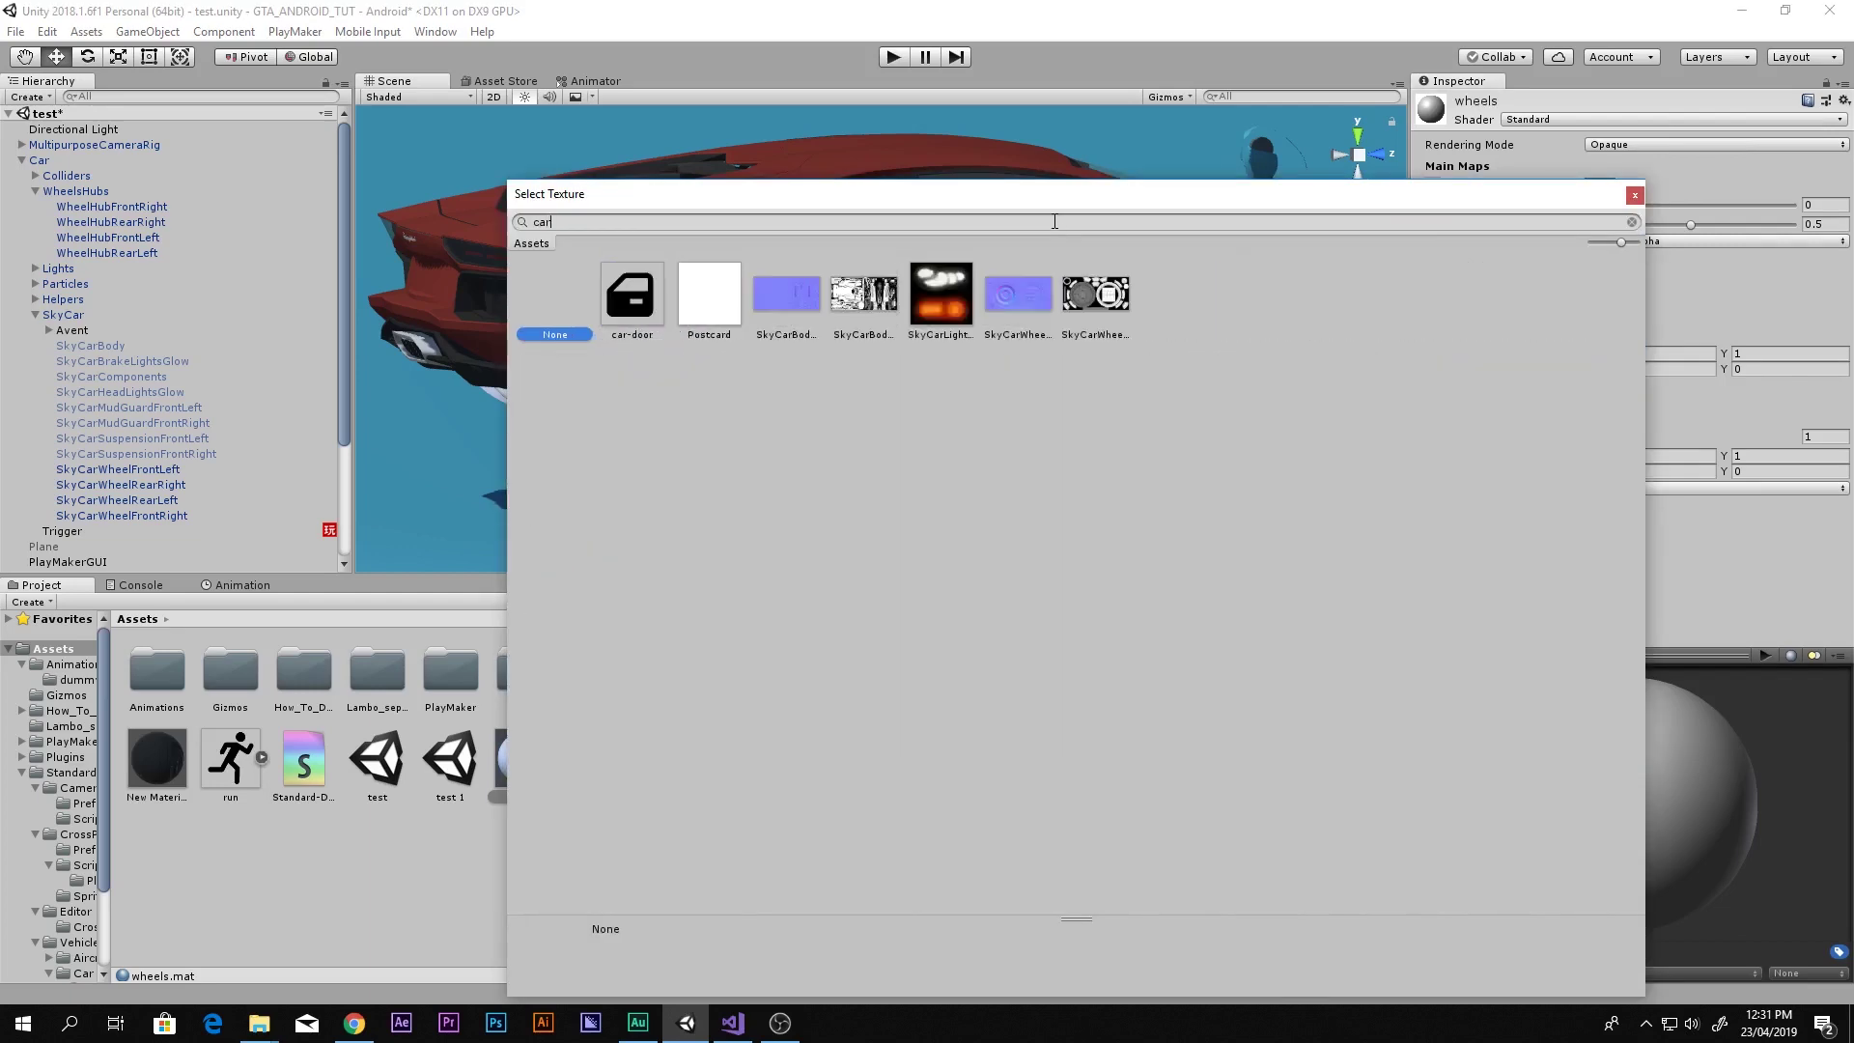
double_click(1020, 298)
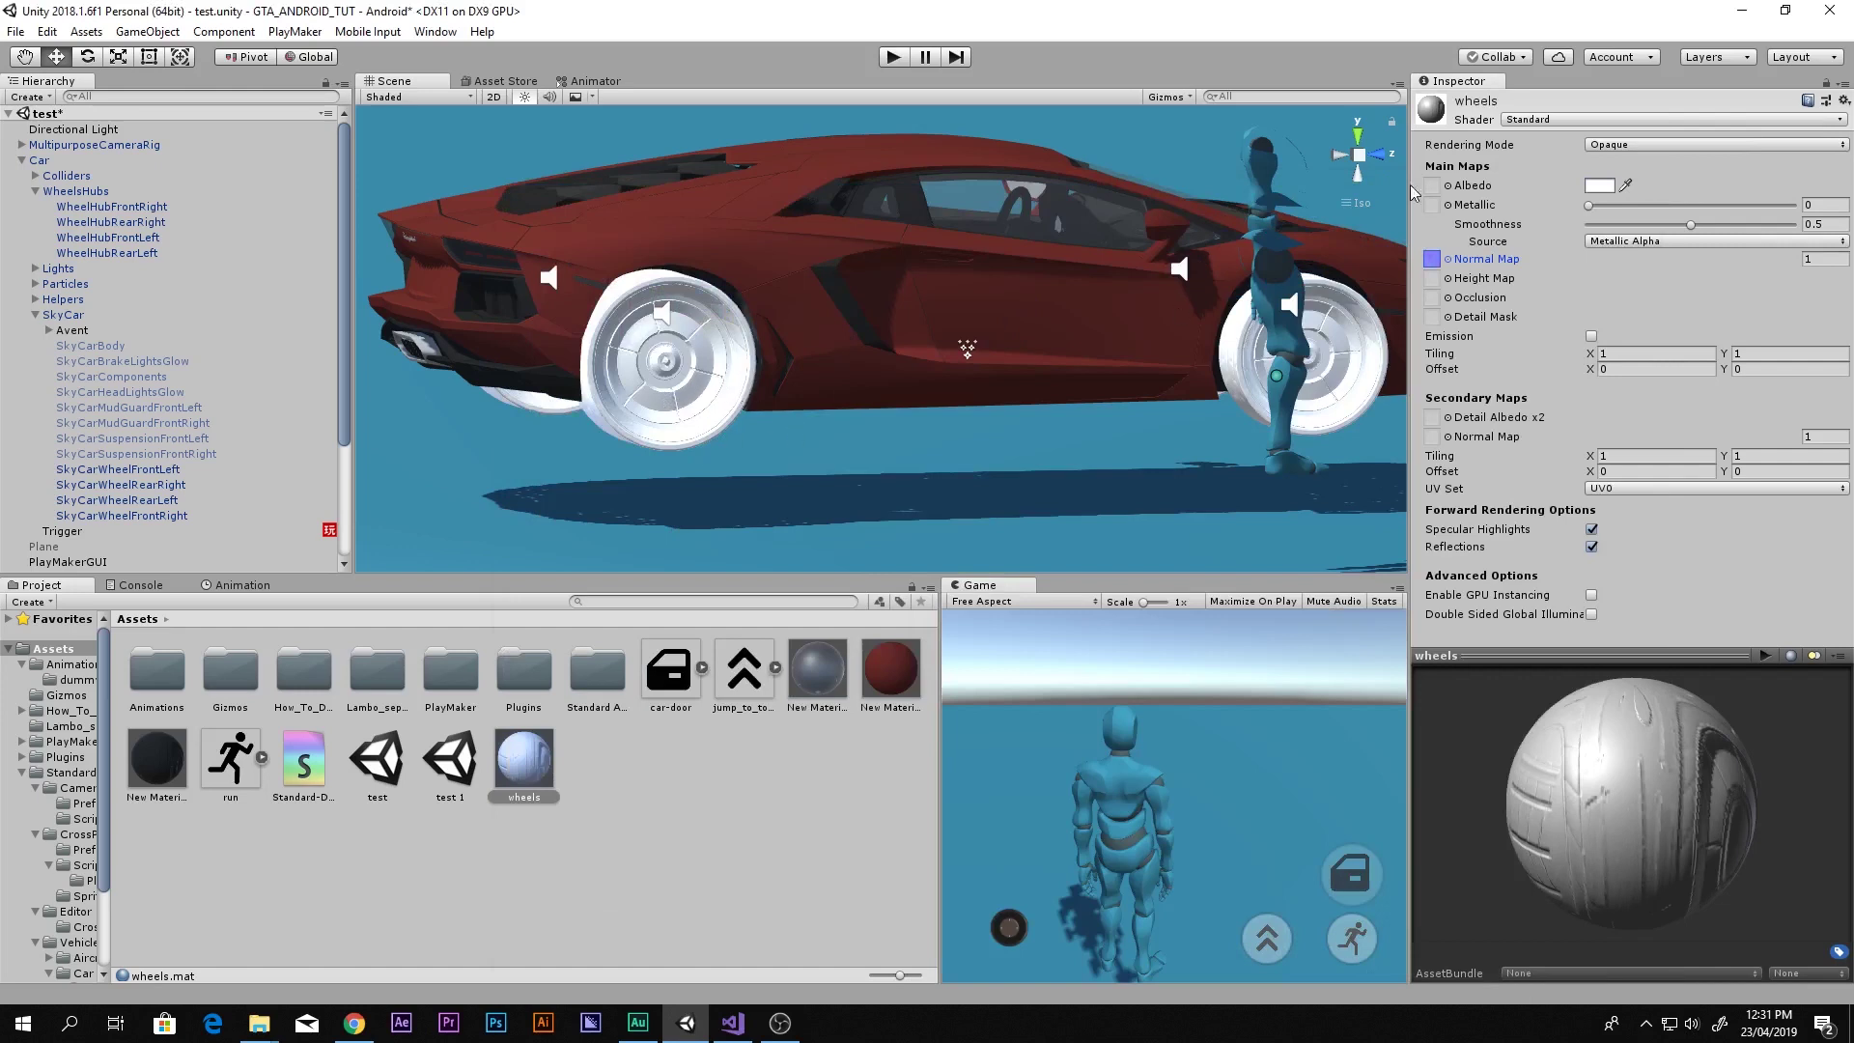
Give the wheels material a near-black albedo and raise Metallic to about 0.368
left_click(1595, 187)
mouse_move(101, 172)
left_mouse_down()
mouse_move(53, 246)
mouse_move(54, 222)
left_mouse_up()
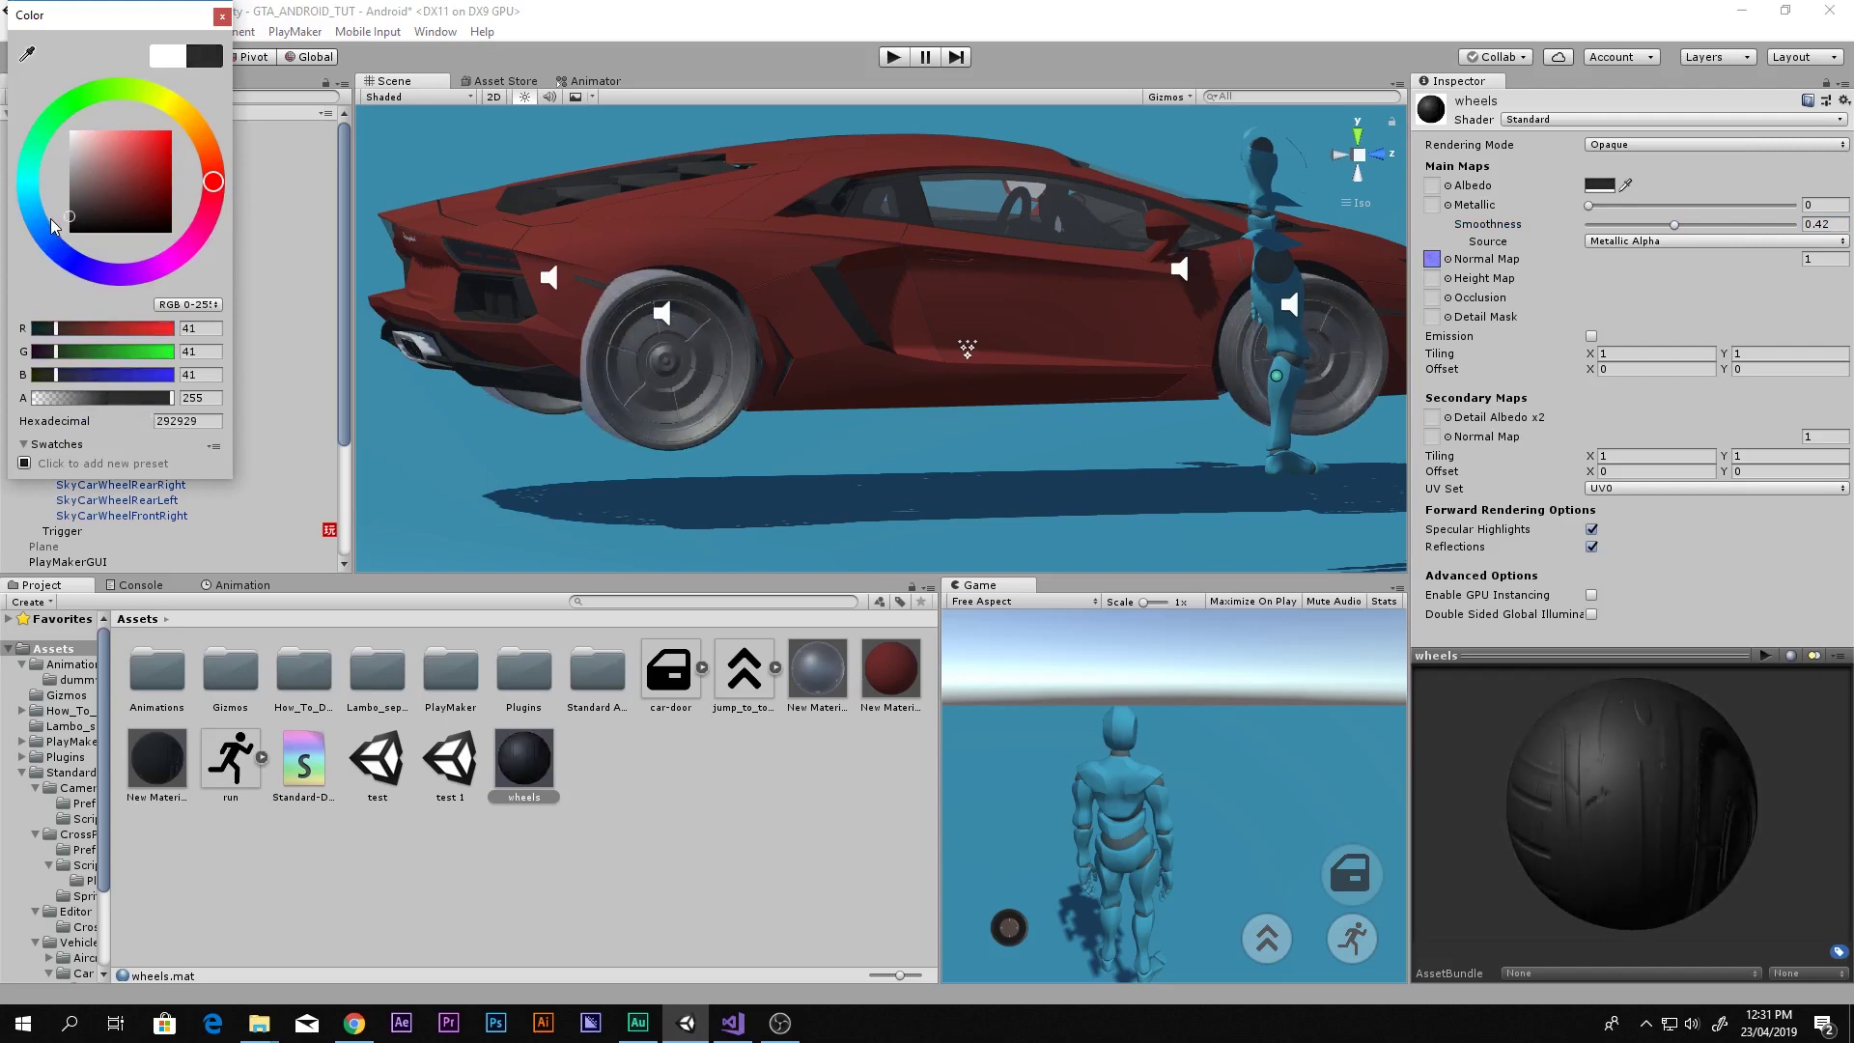
left_click(222, 16)
mouse_move(1694, 204)
left_mouse_down()
mouse_move(1609, 218)
mouse_move(1736, 229)
mouse_move(1707, 206)
left_mouse_up()
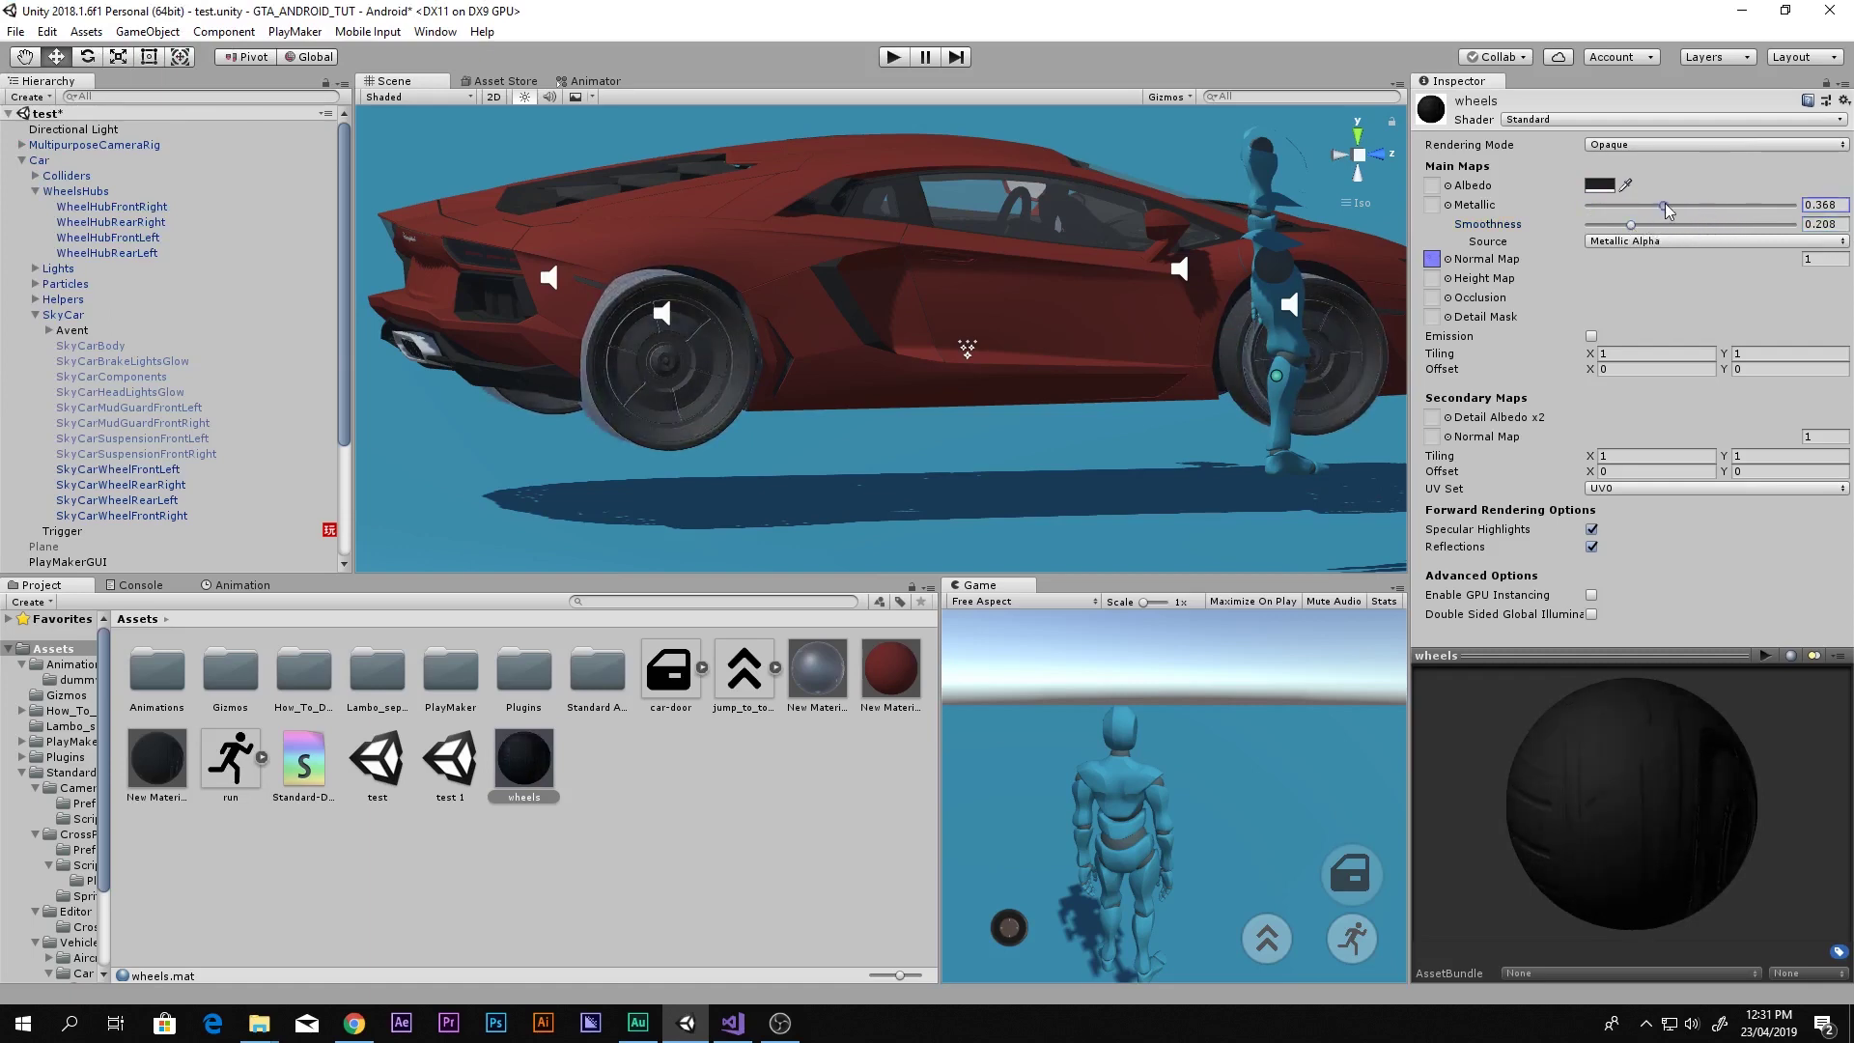
Start a maximized Play-mode test and walk the character into the Lamborghini
key("shift+space")
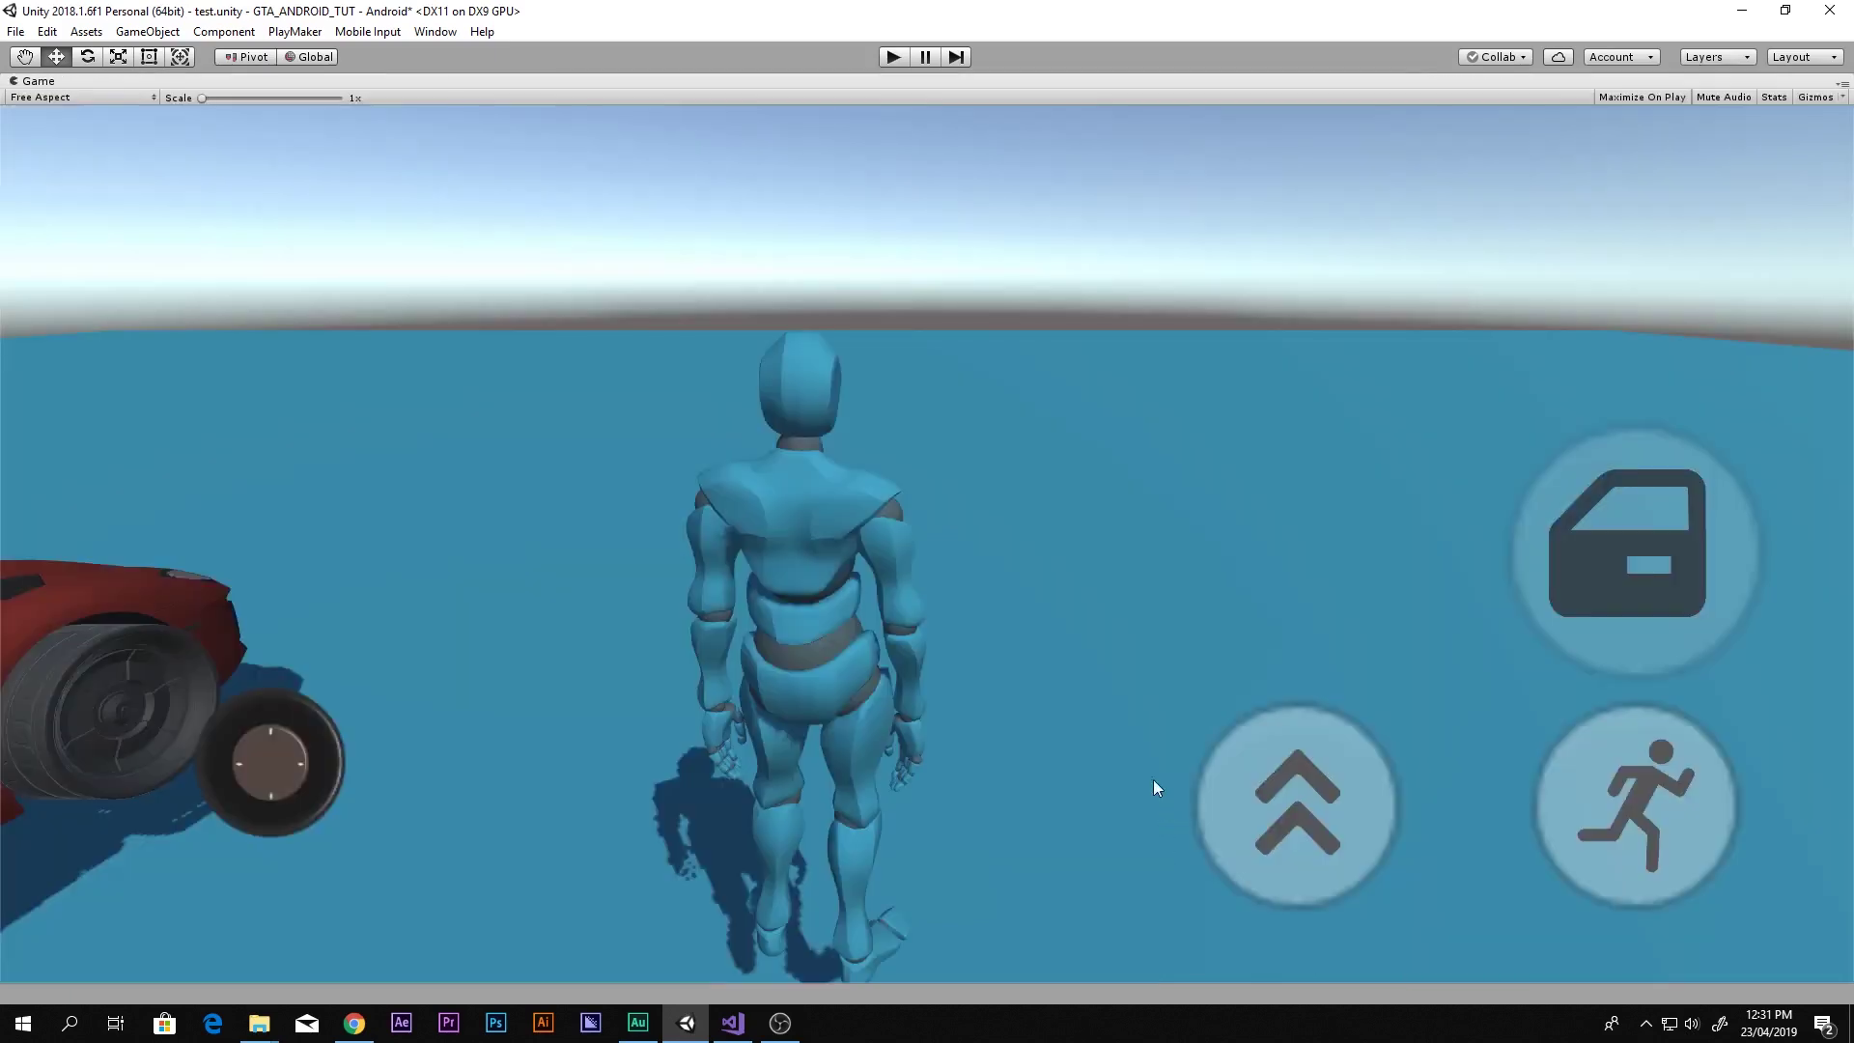
left_click(905, 57)
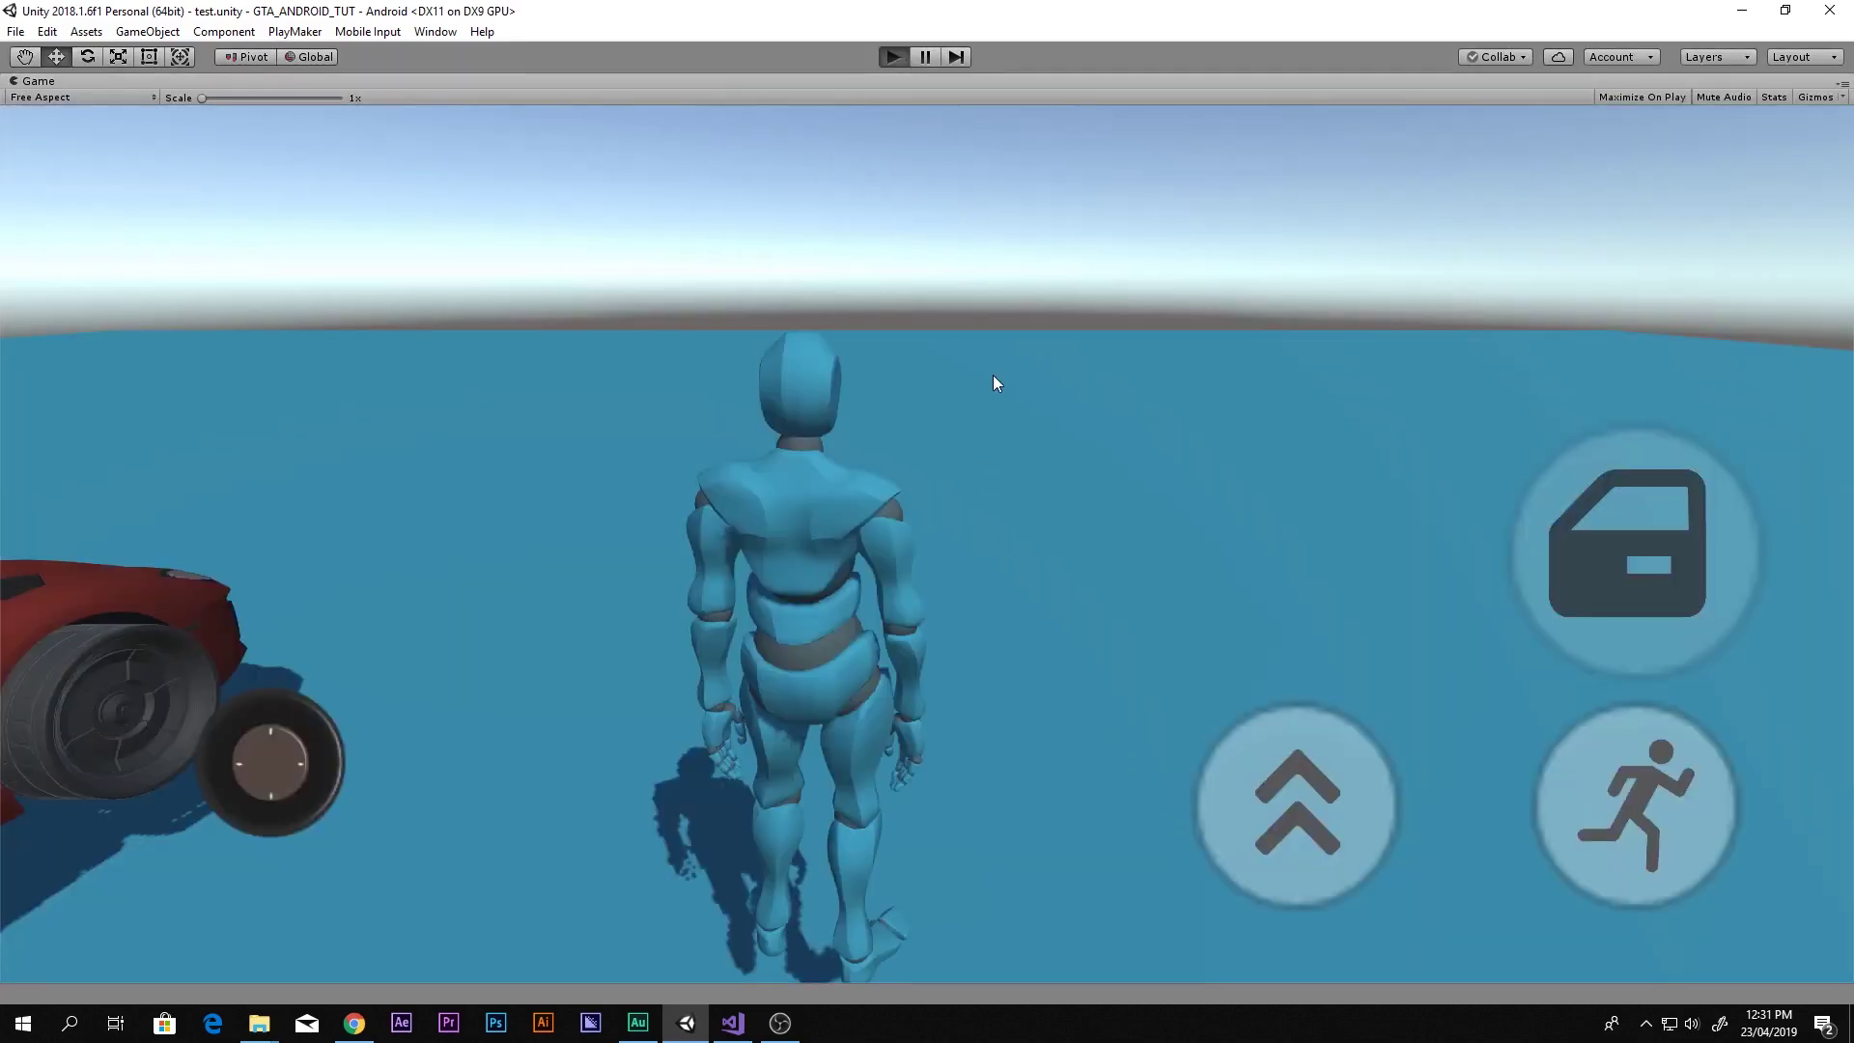
left_click_drag(1022, 490, 1337, 414)
left_click_drag(220, 799, 276, 657)
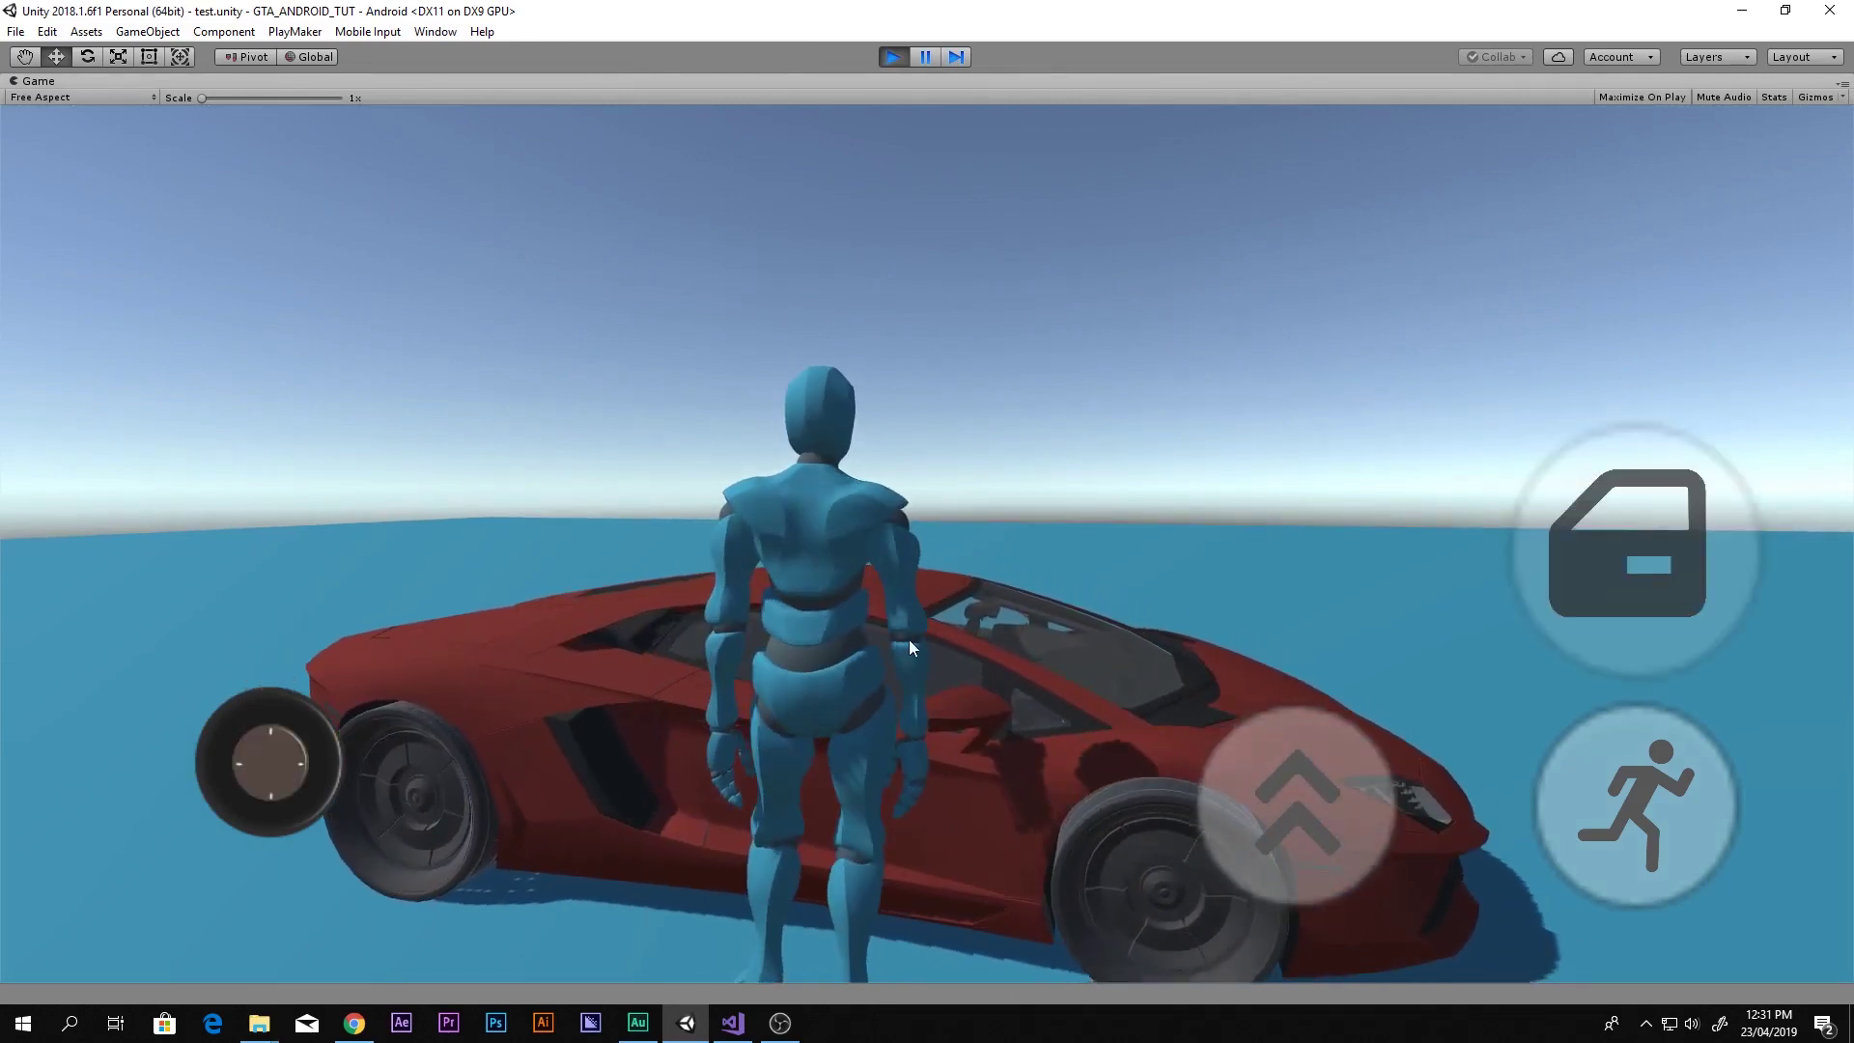
left_click(1568, 553)
Drive forward, brake and reverse, accelerate again, exit the car, and stop Play mode
left_click_drag(1737, 903, 1722, 901)
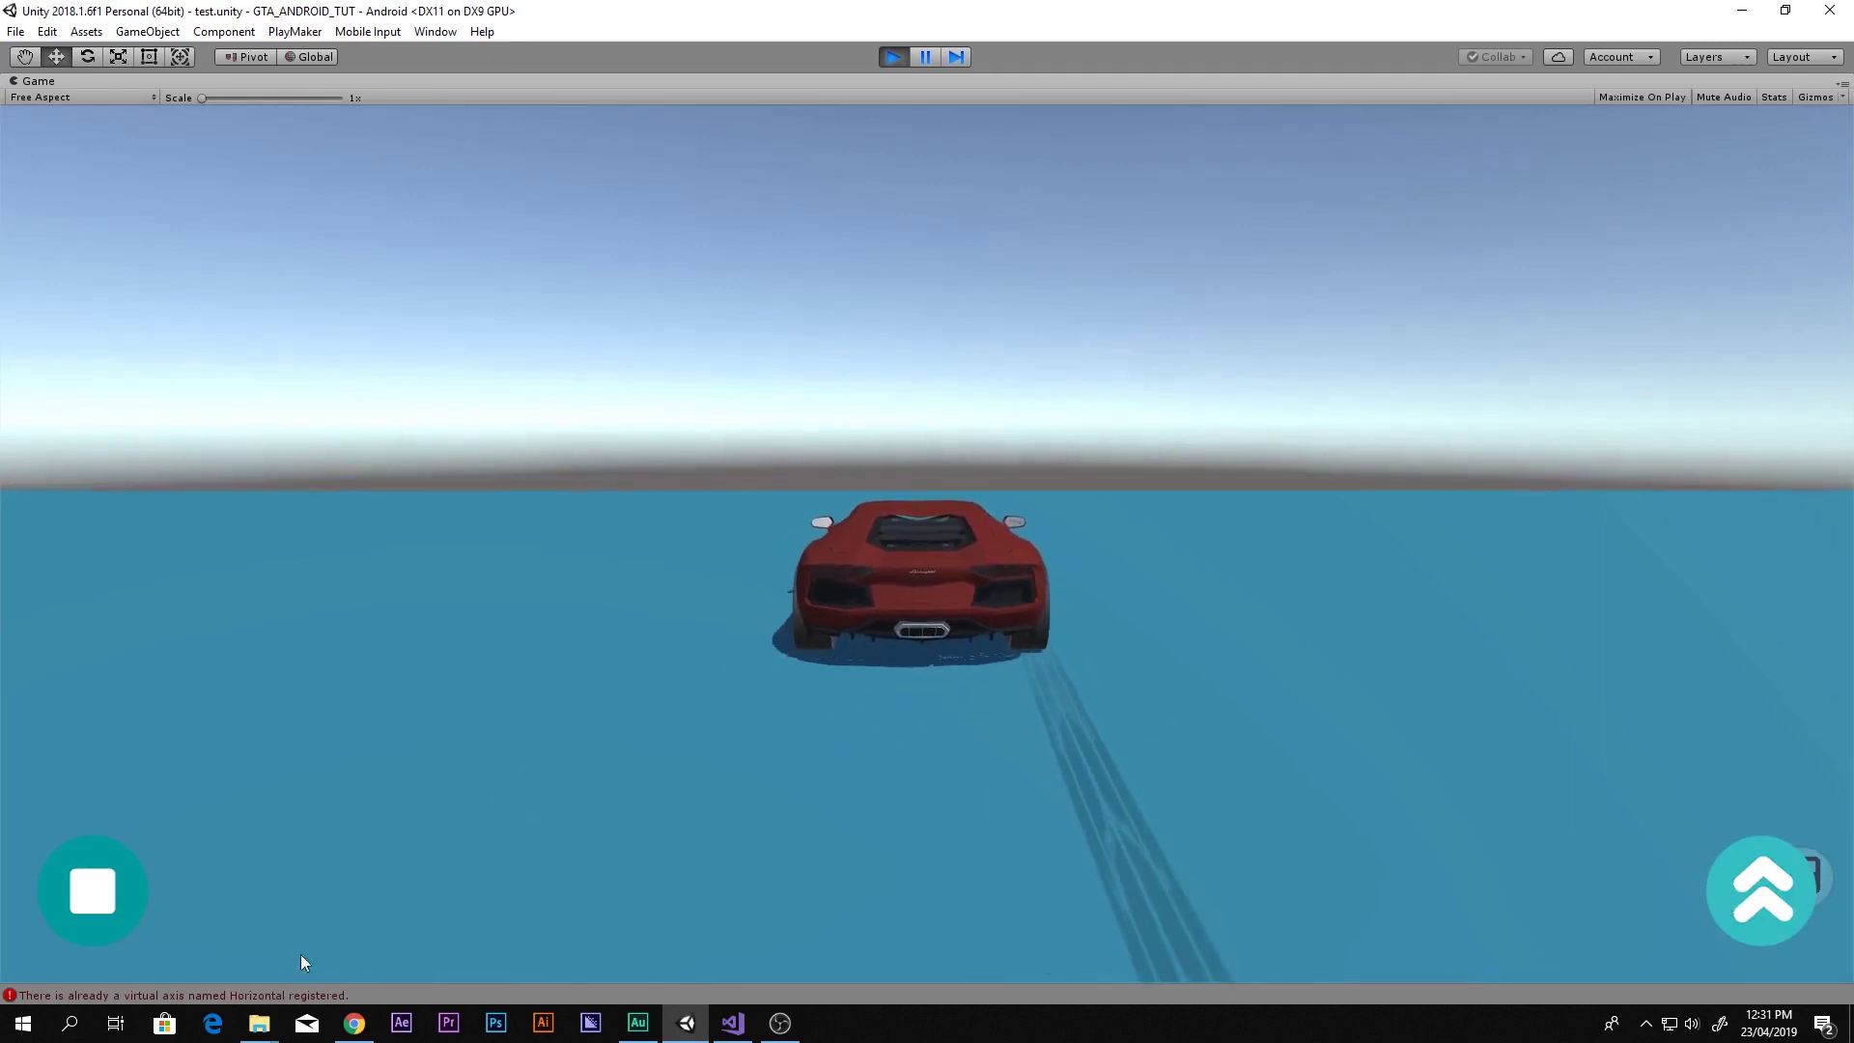
left_click_drag(132, 916, 131, 916)
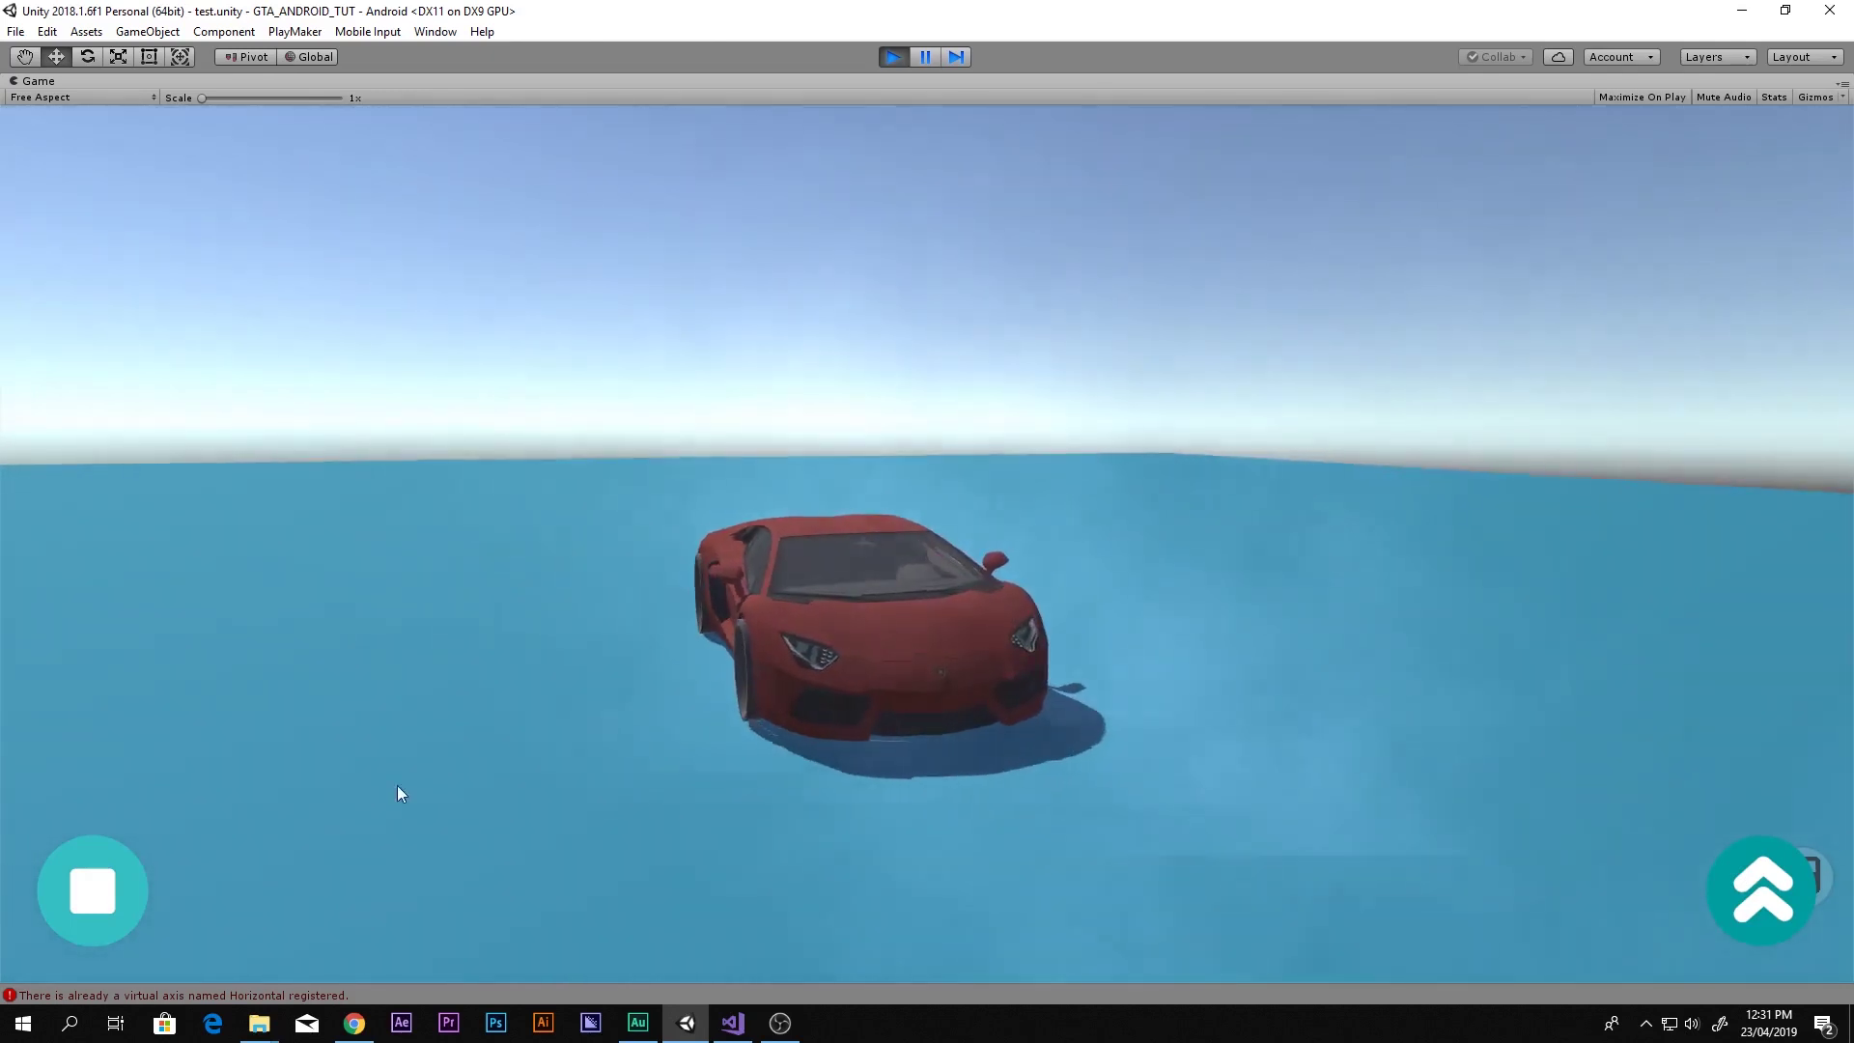
left_click(1721, 880)
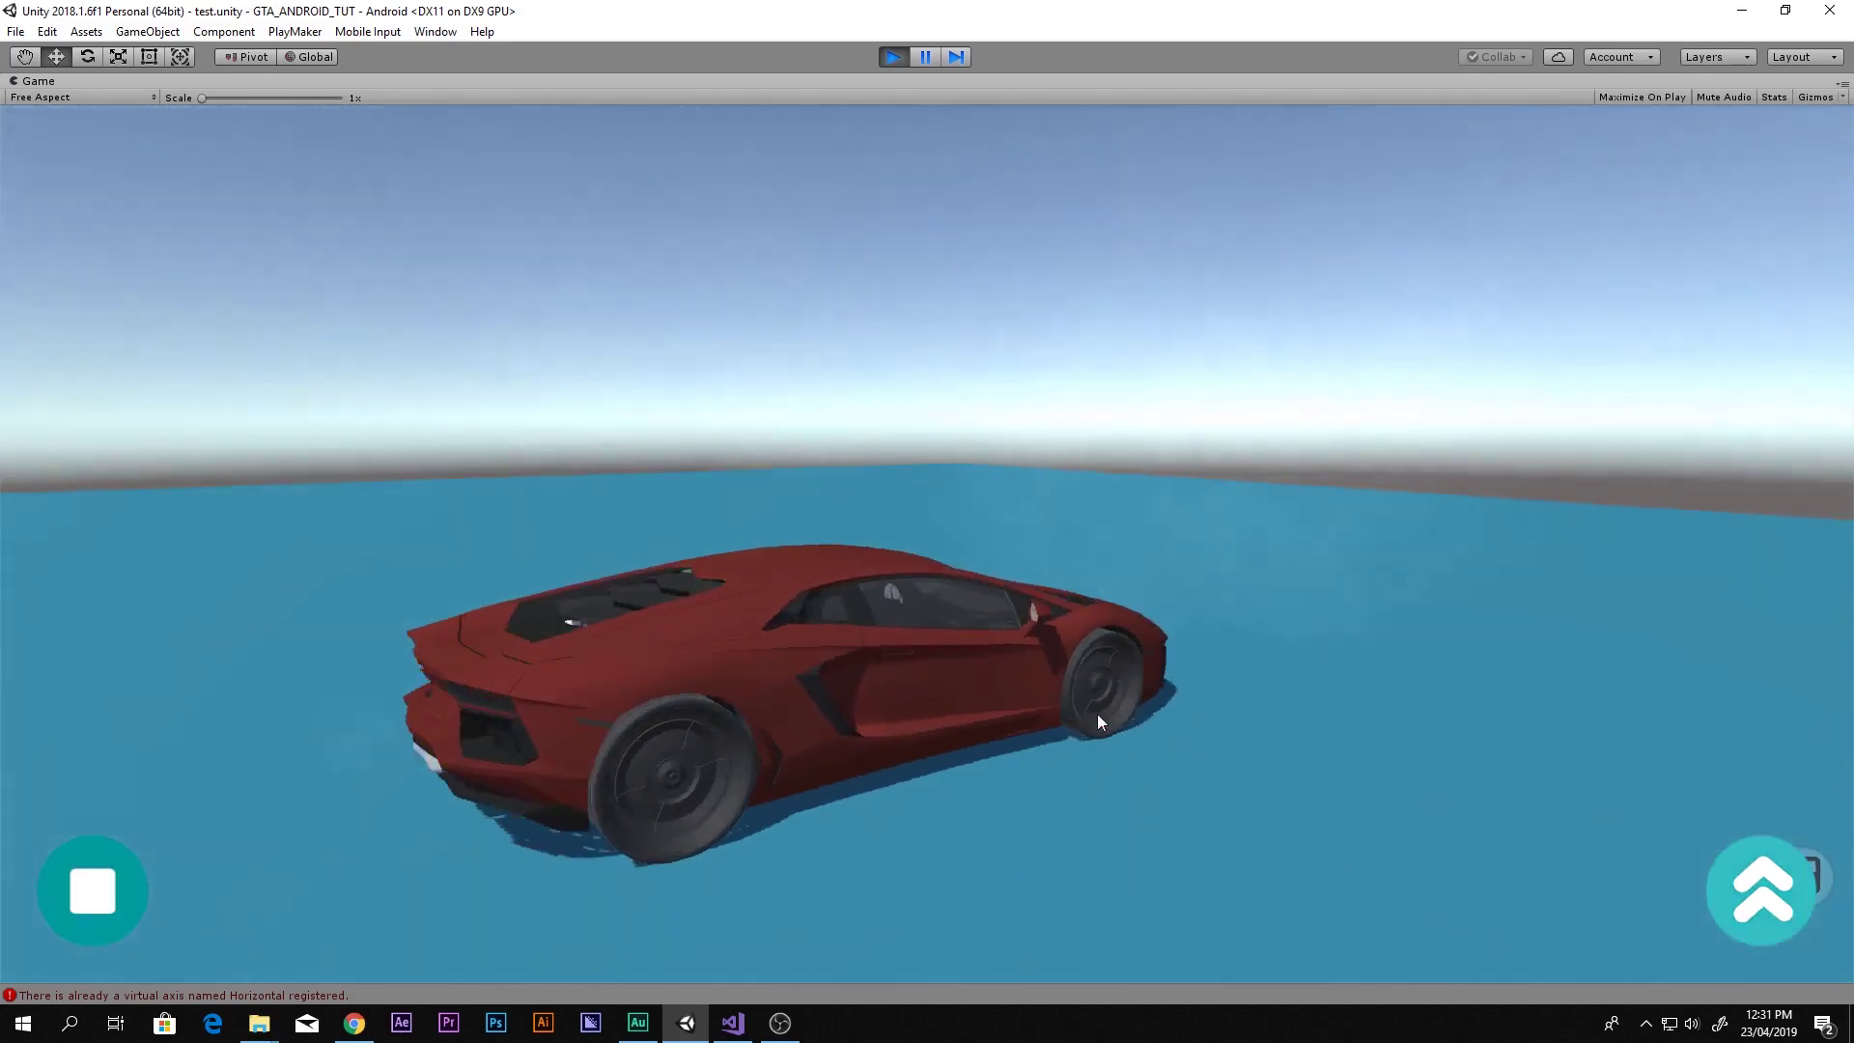
left_click(1752, 881)
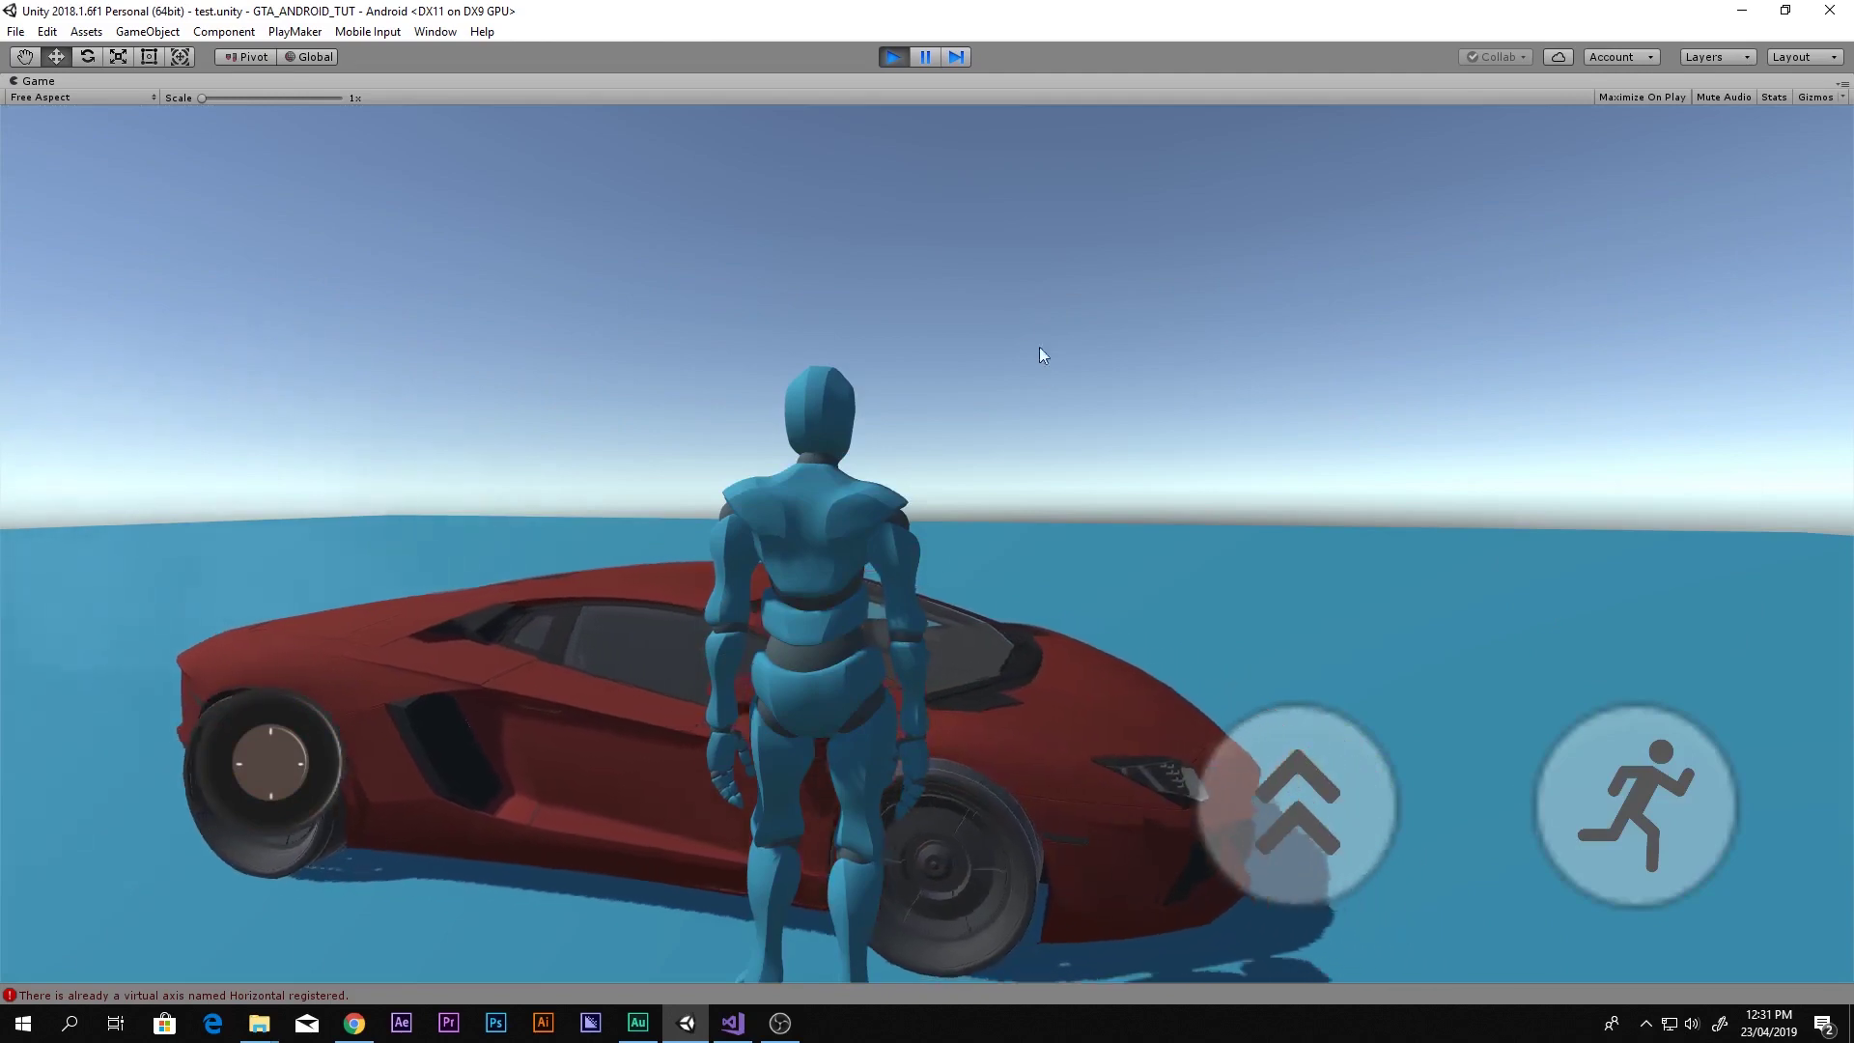
left_click(892, 57)
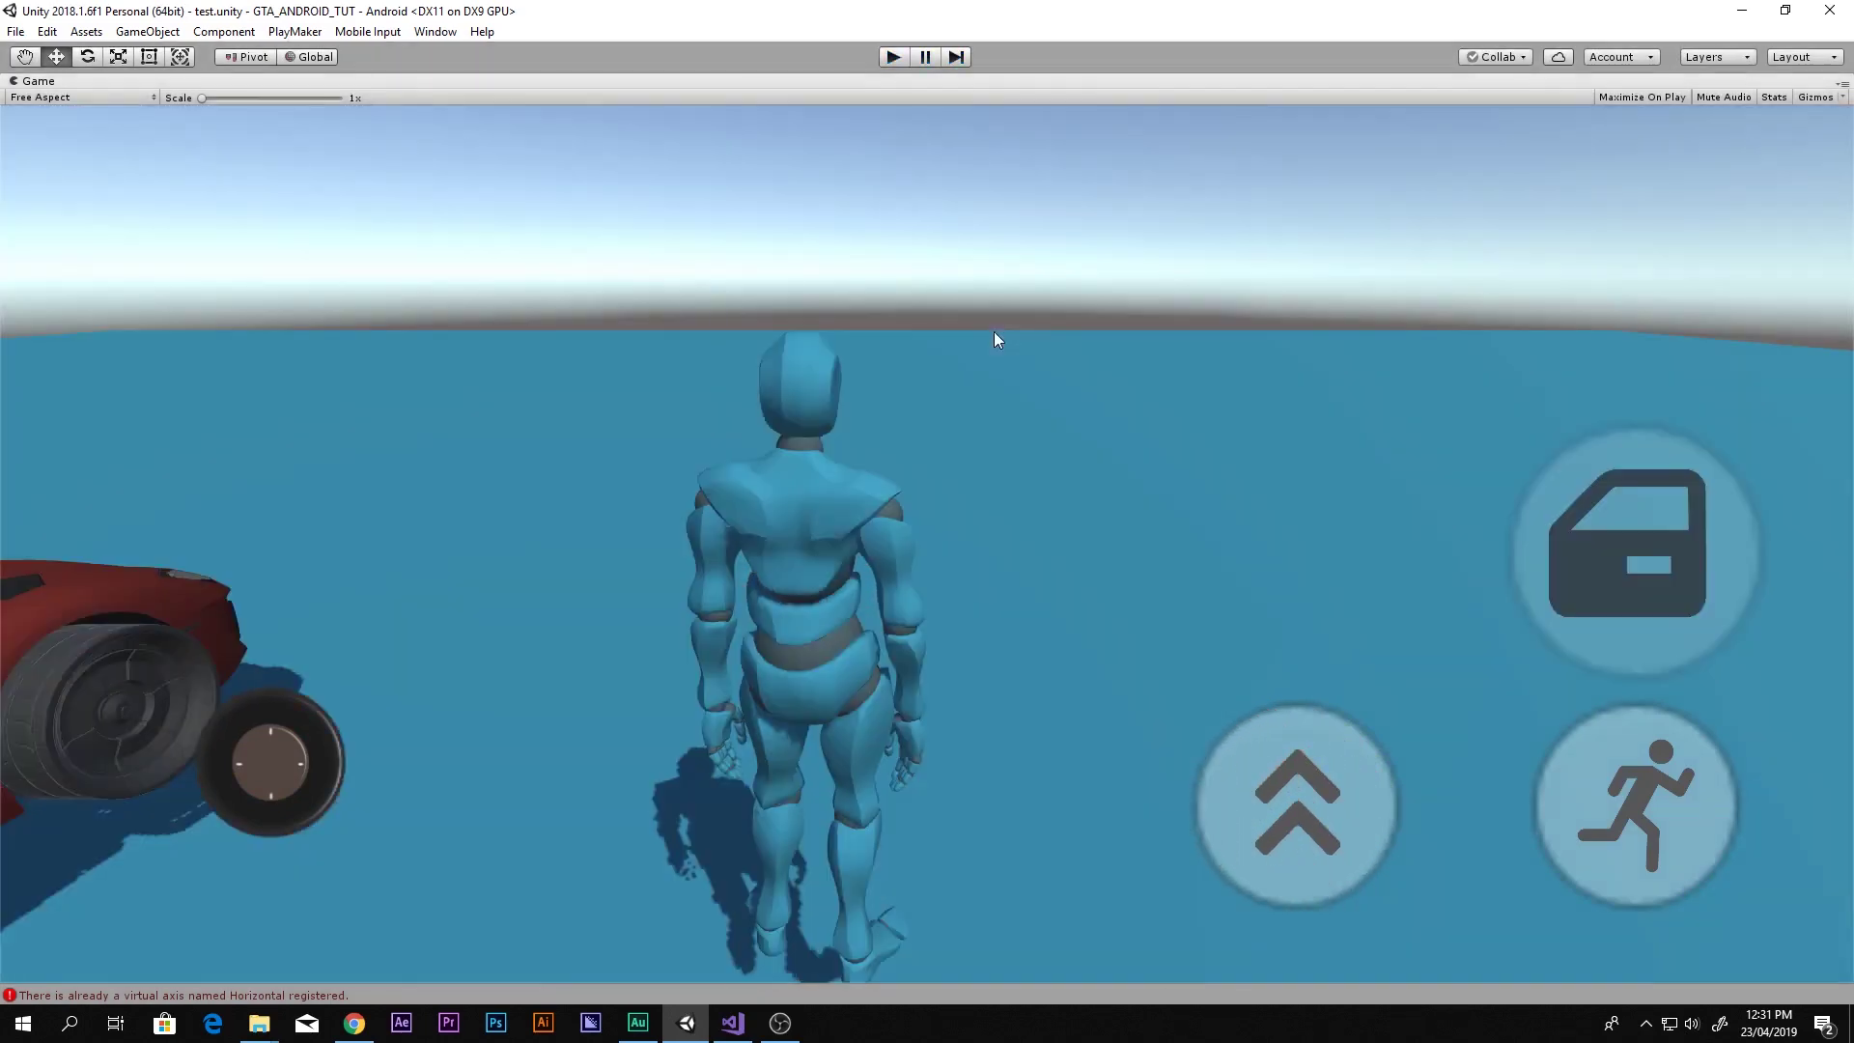
Select the Car and scale it up uniformly to 1.538426 with the Scale tool
left_click(37, 162)
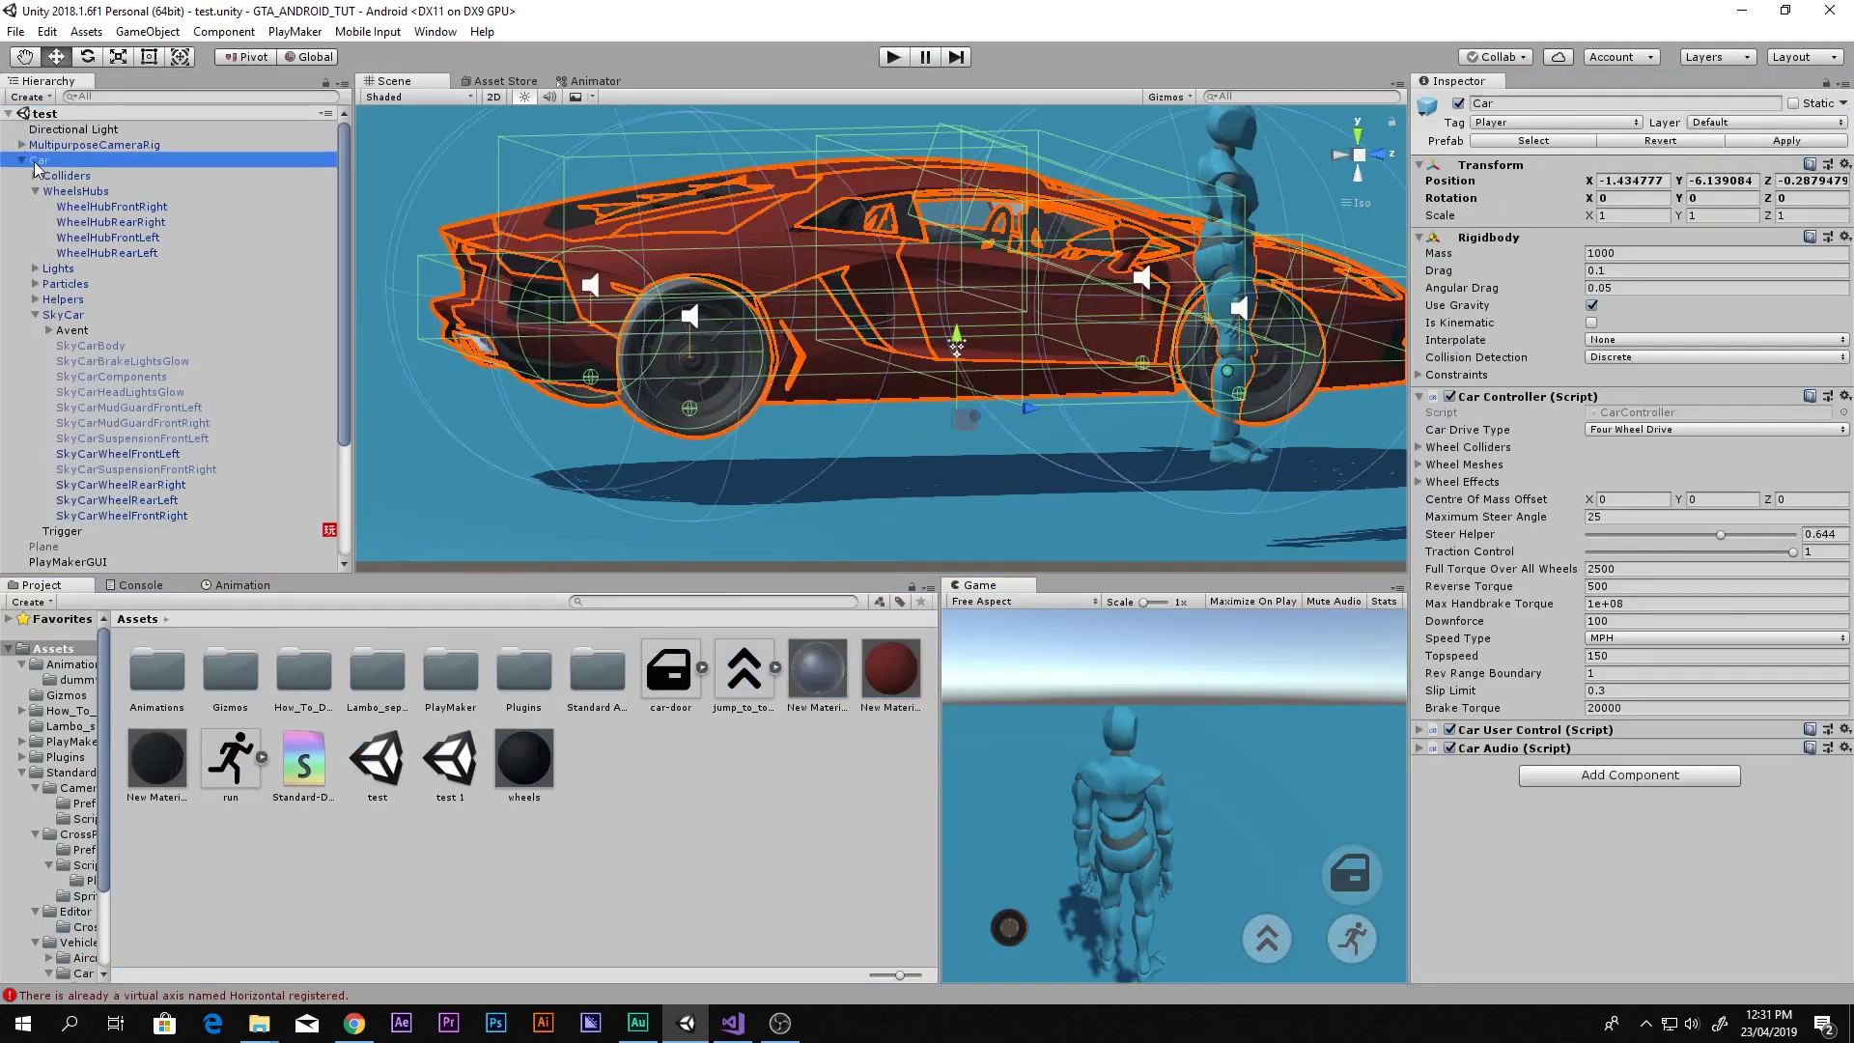
left_click(21, 160)
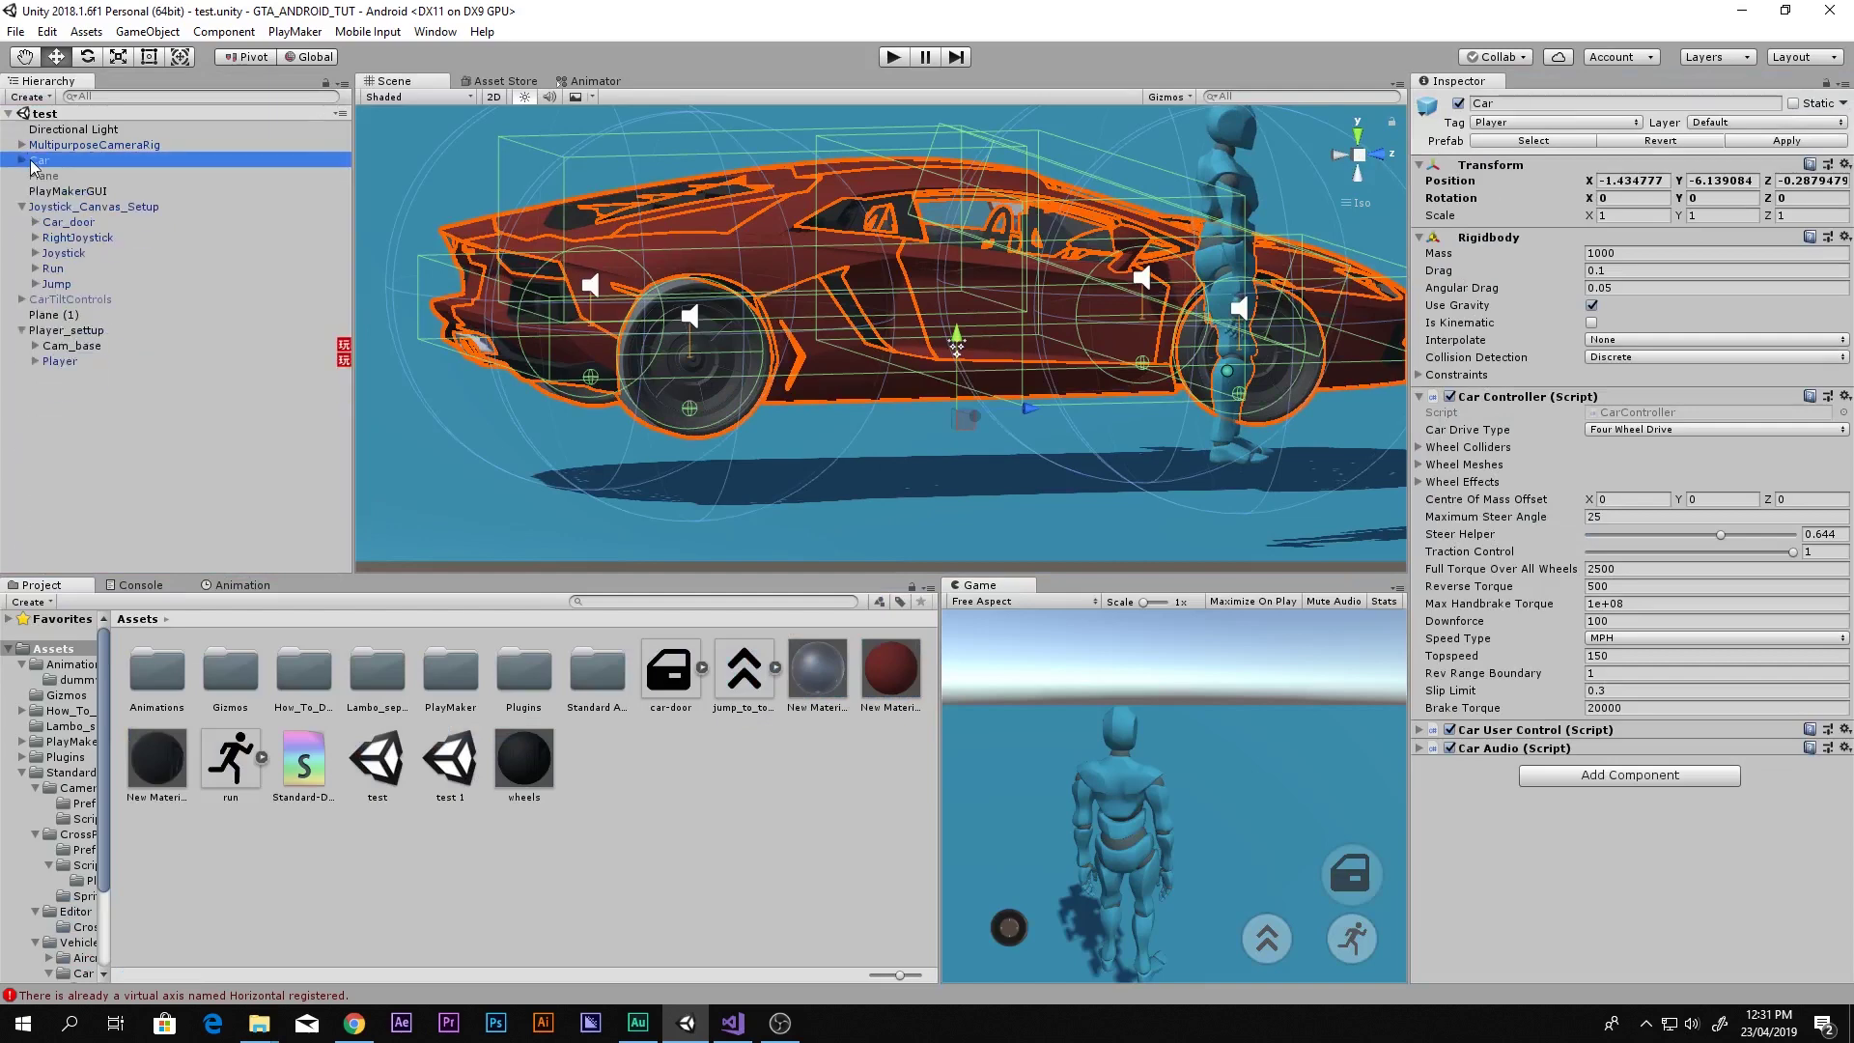
scroll(927, 229, "down", 2)
key("r")
left_click_drag(947, 400, 972, 363)
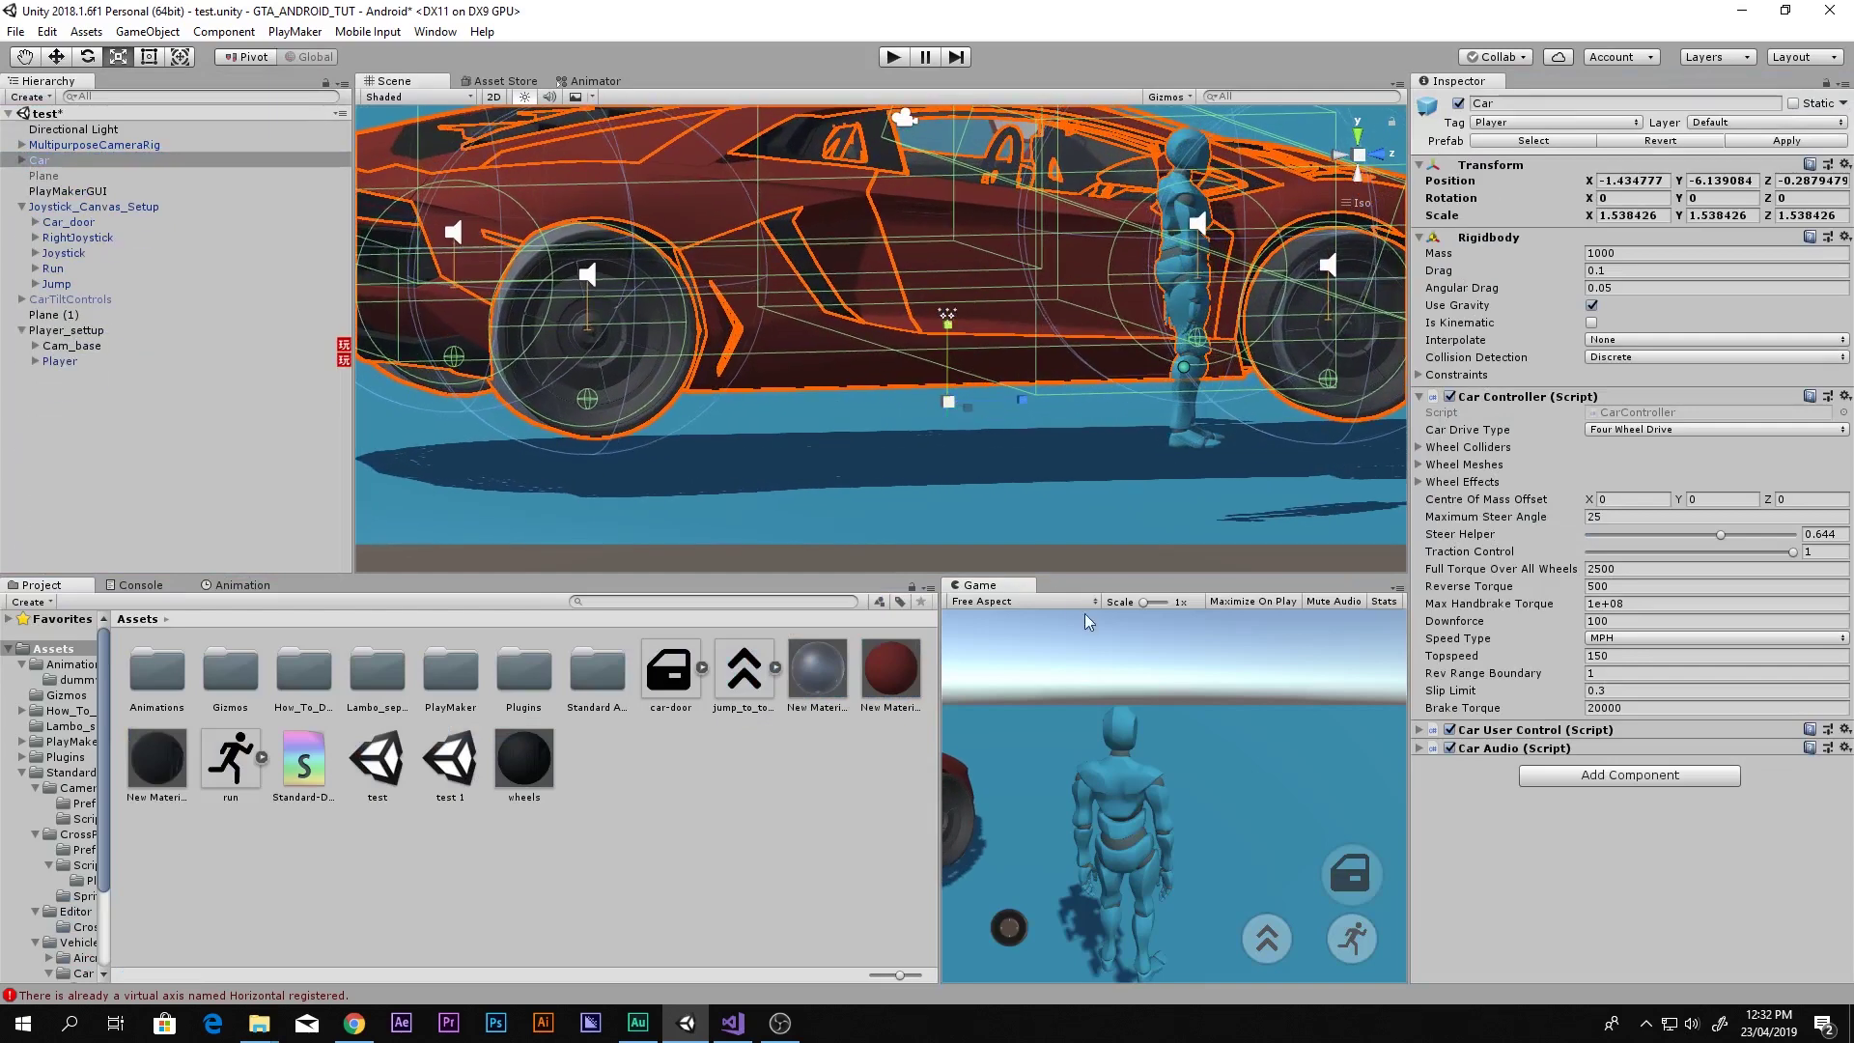
Inspect the enlarged car from side and front views, then start Play mode
right_click_drag(1128, 336, 1046, 340)
left_click(1043, 478)
scroll(1041, 469, "down", 3)
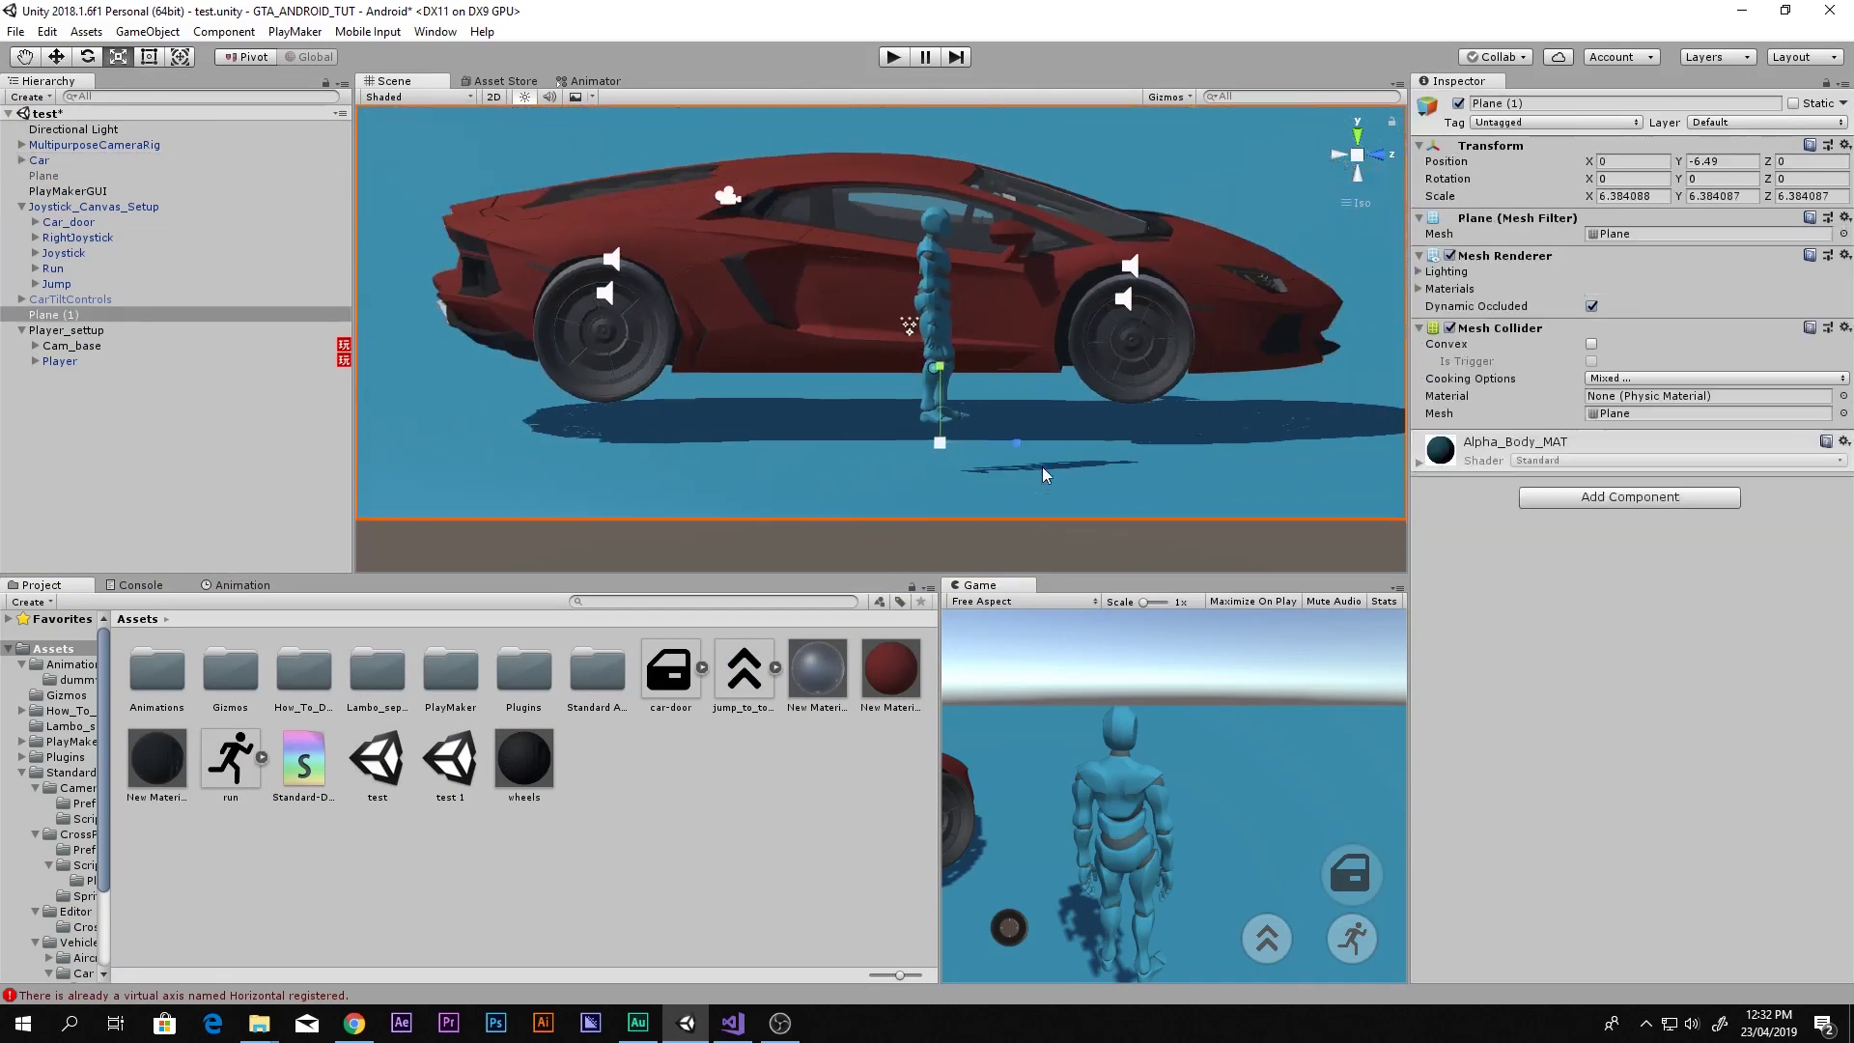
left_click_drag(1041, 466, 1159, 480, "alt")
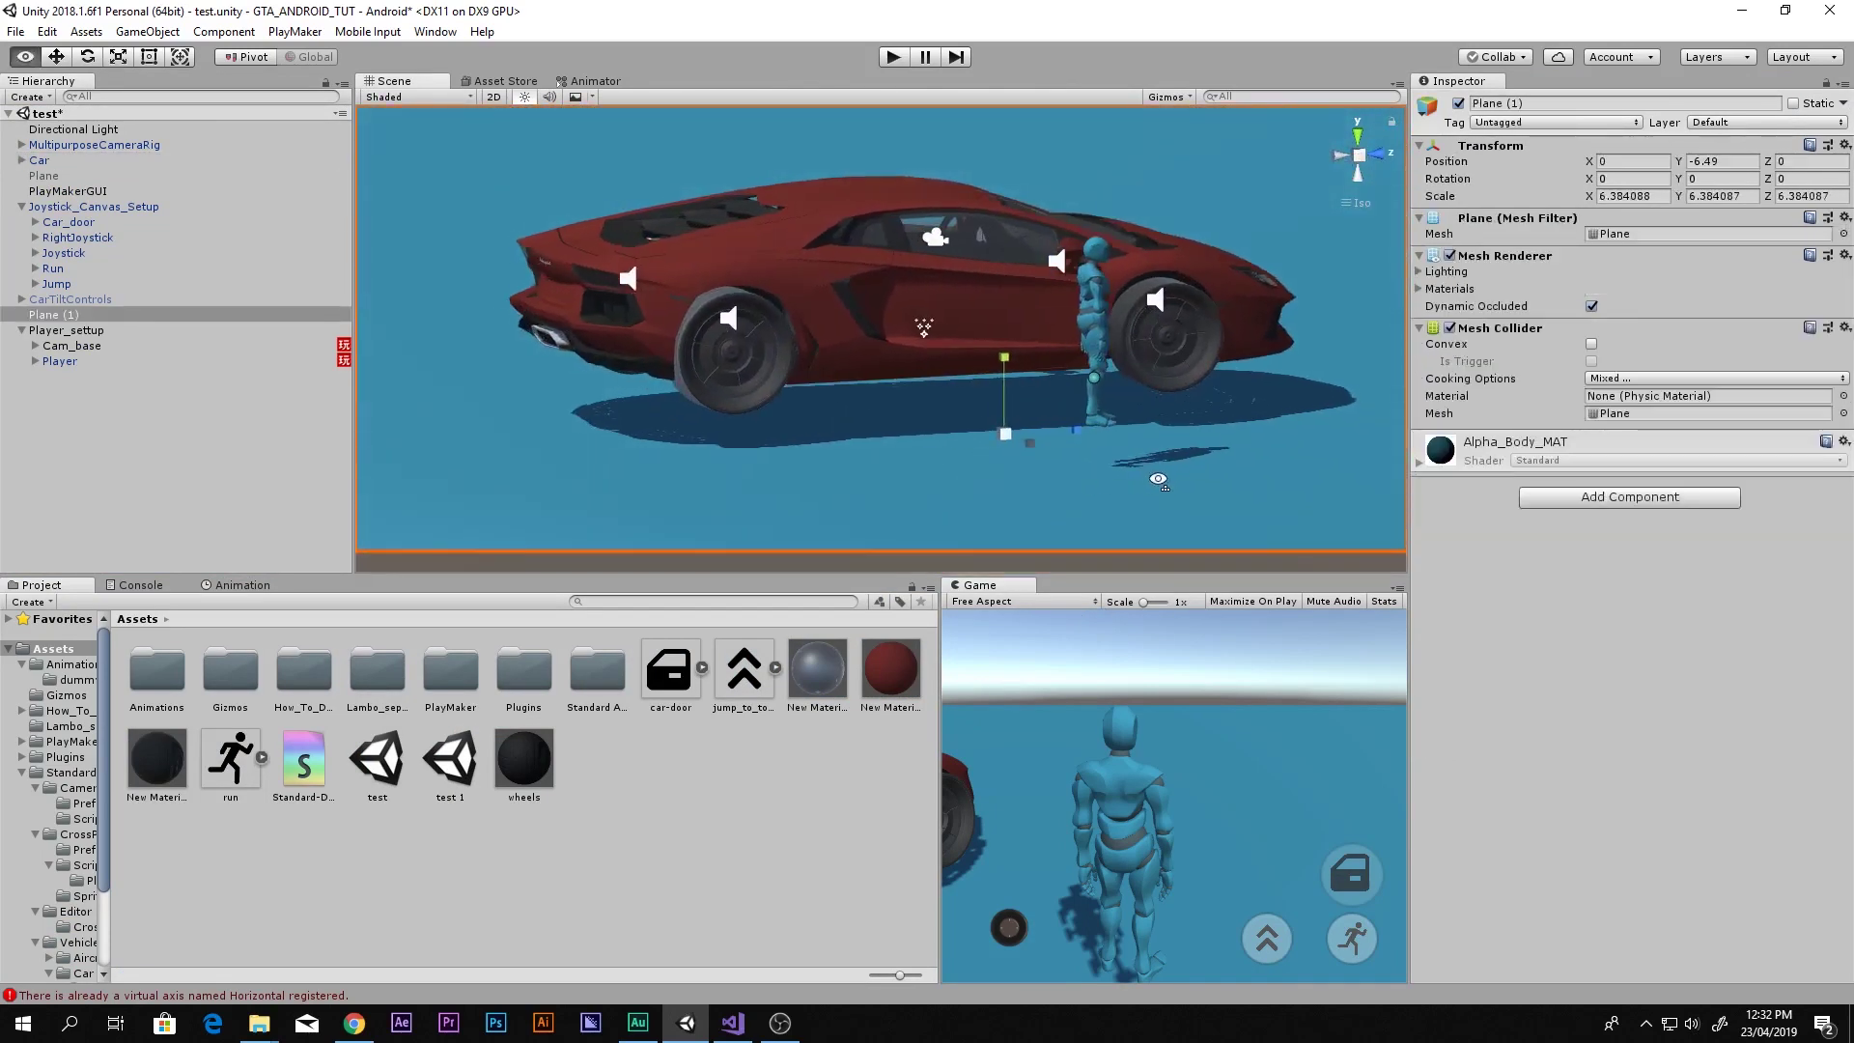
left_click(59, 162)
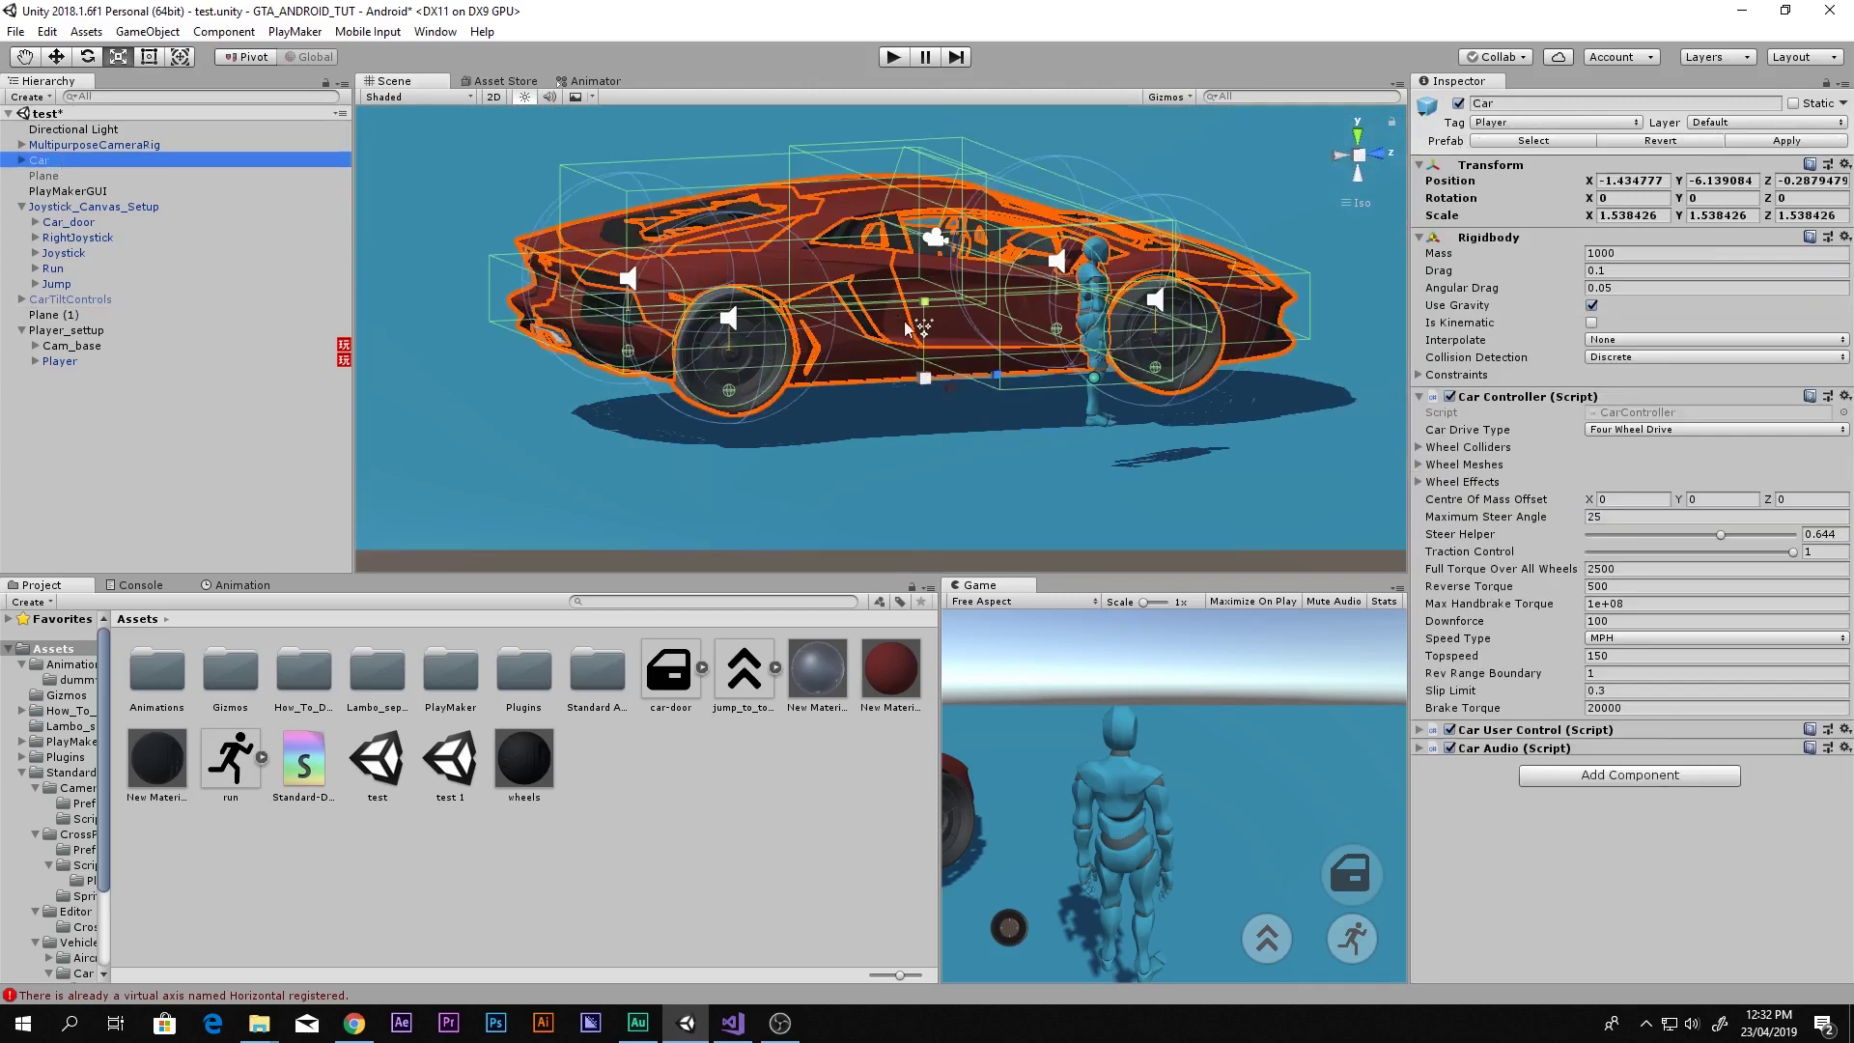
left_click_drag(924, 379, 919, 387)
left_click(880, 454)
left_click_drag(881, 454, 616, 418, "alt")
left_click(893, 56)
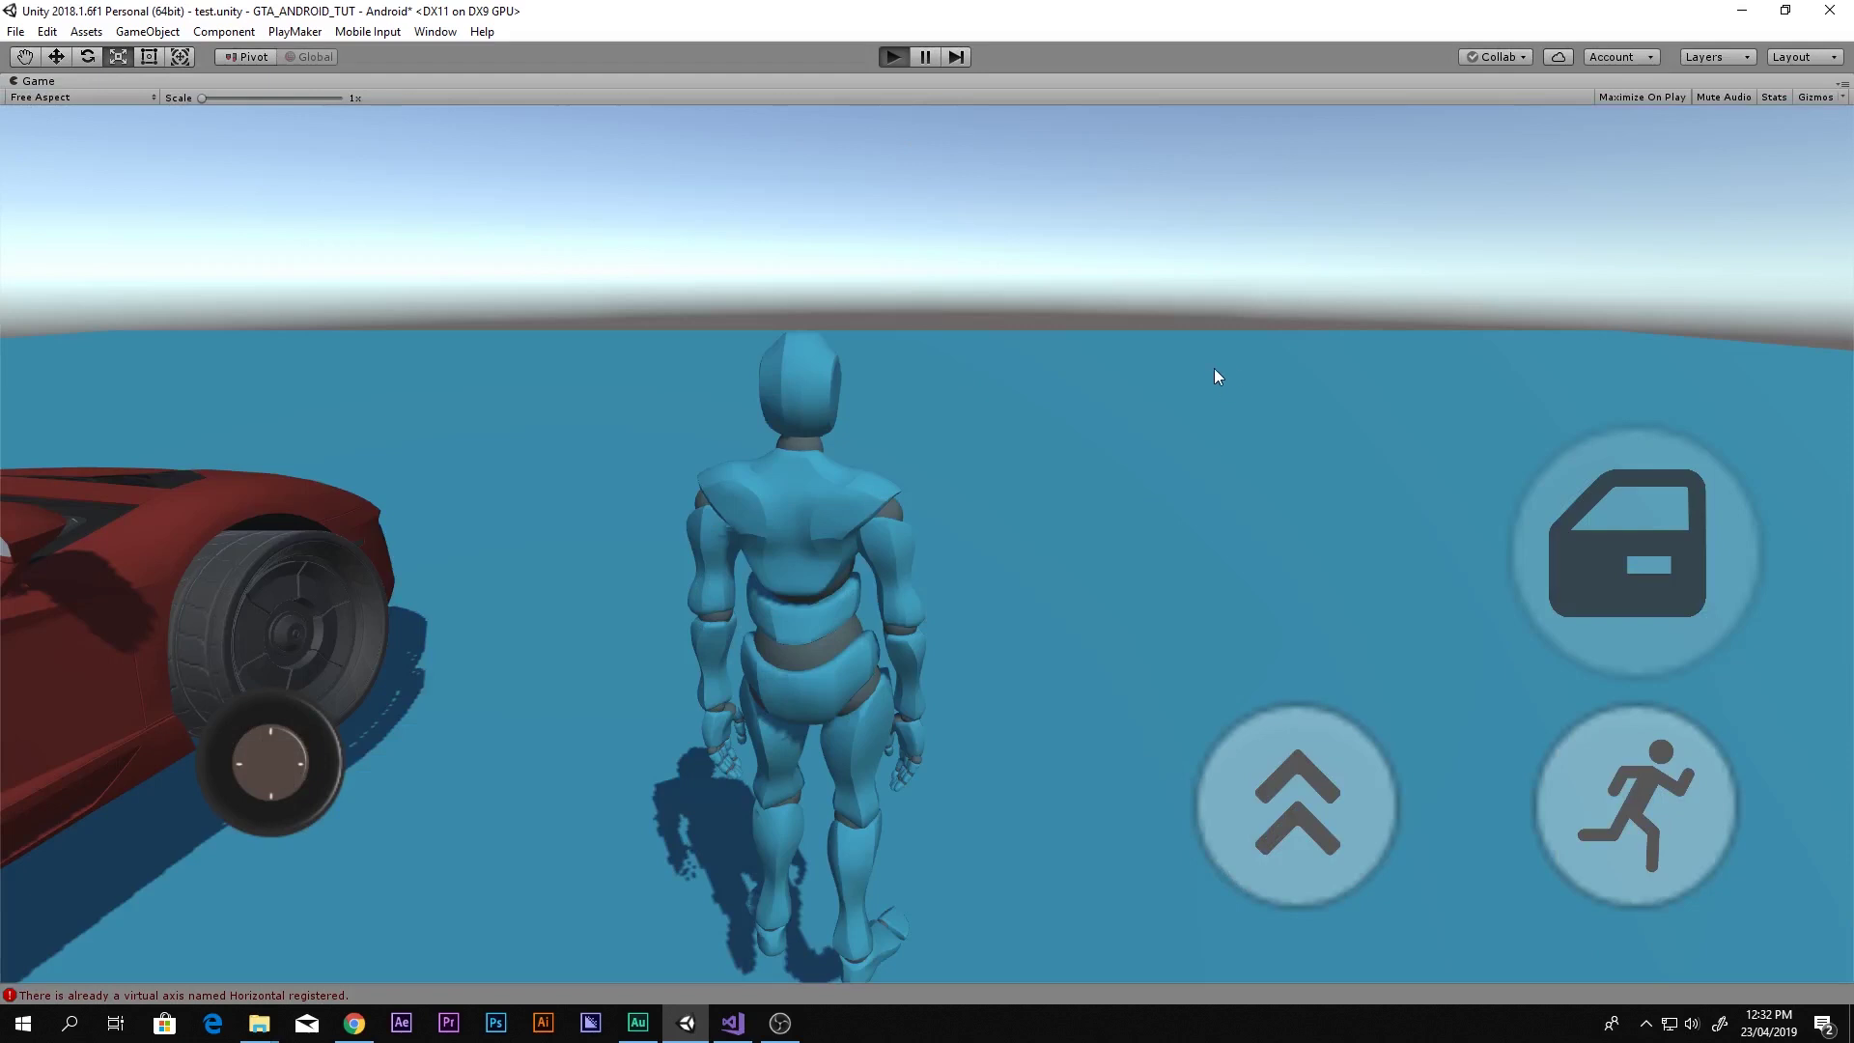
Walk to the enlarged car, climb in, accelerate, brake, and stop Play mode
left_click_drag(1296, 368, 995, 405)
left_click_drag(292, 774, 290, 591)
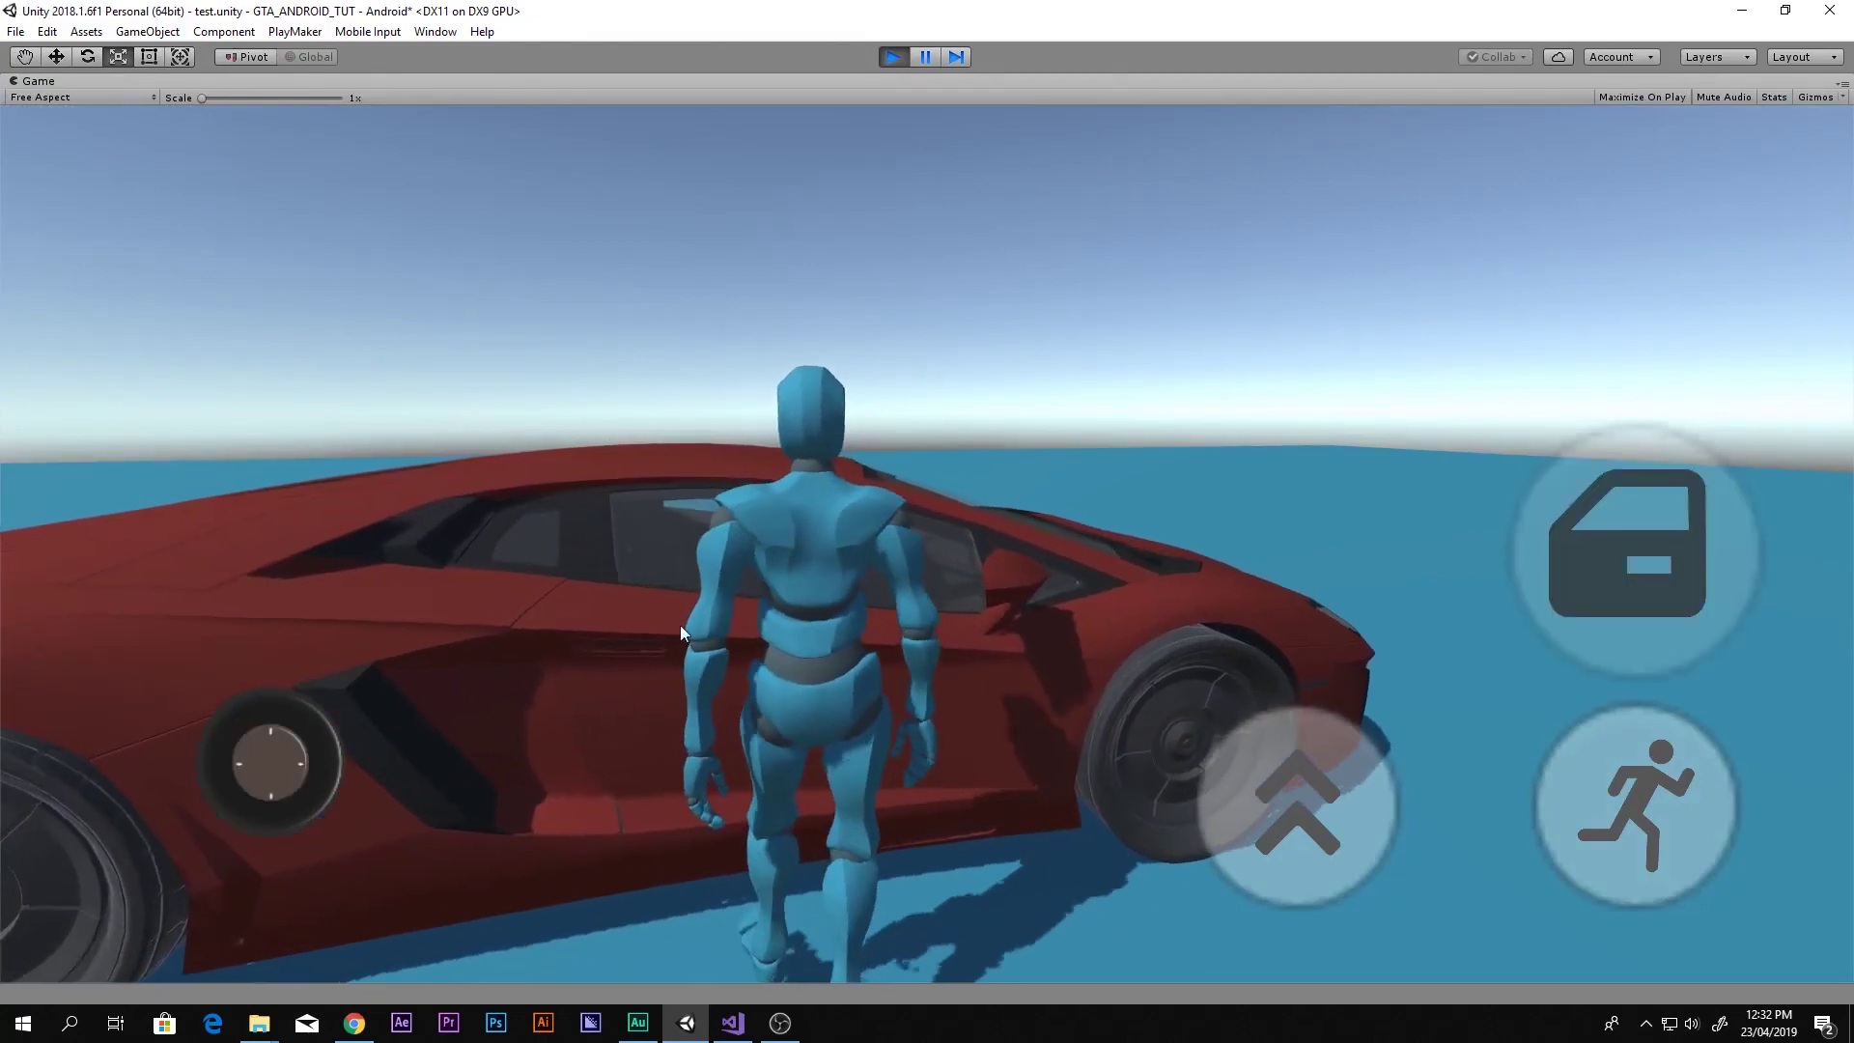
left_click(1549, 554)
left_click(1742, 862)
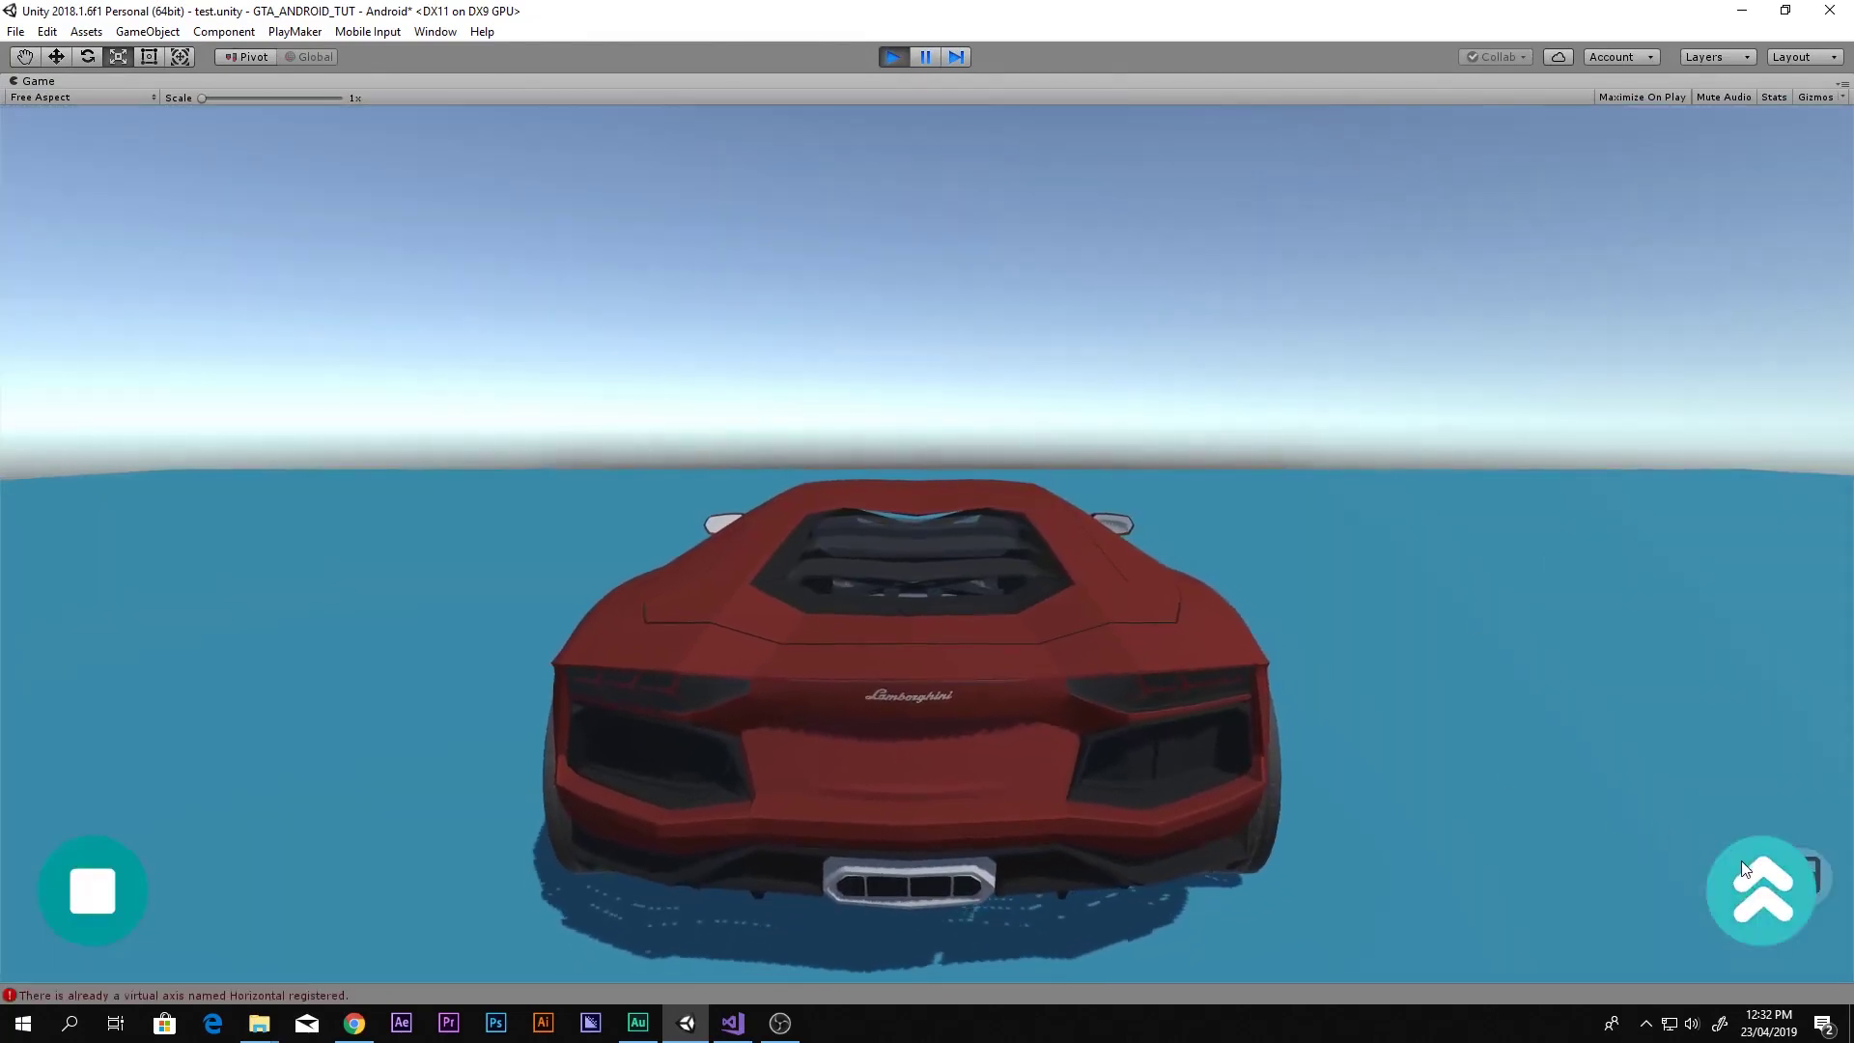
left_click(116, 885)
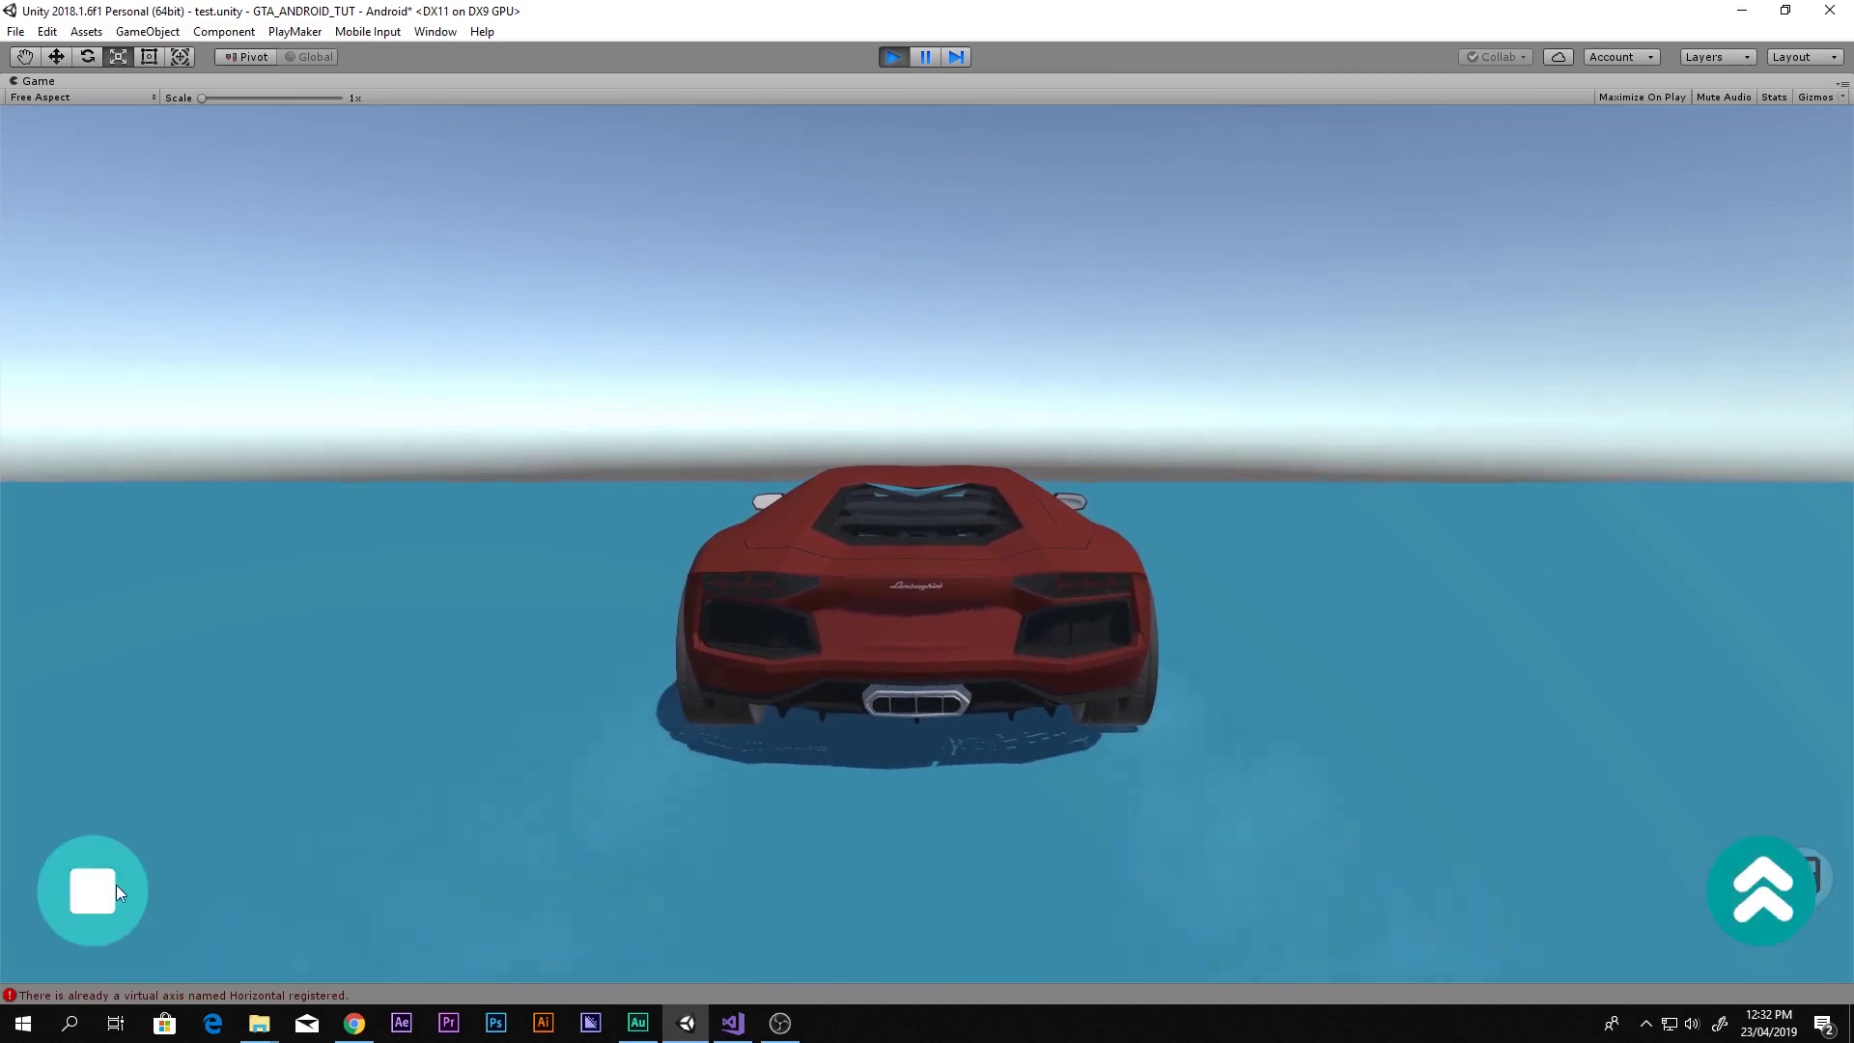
left_click(900, 60)
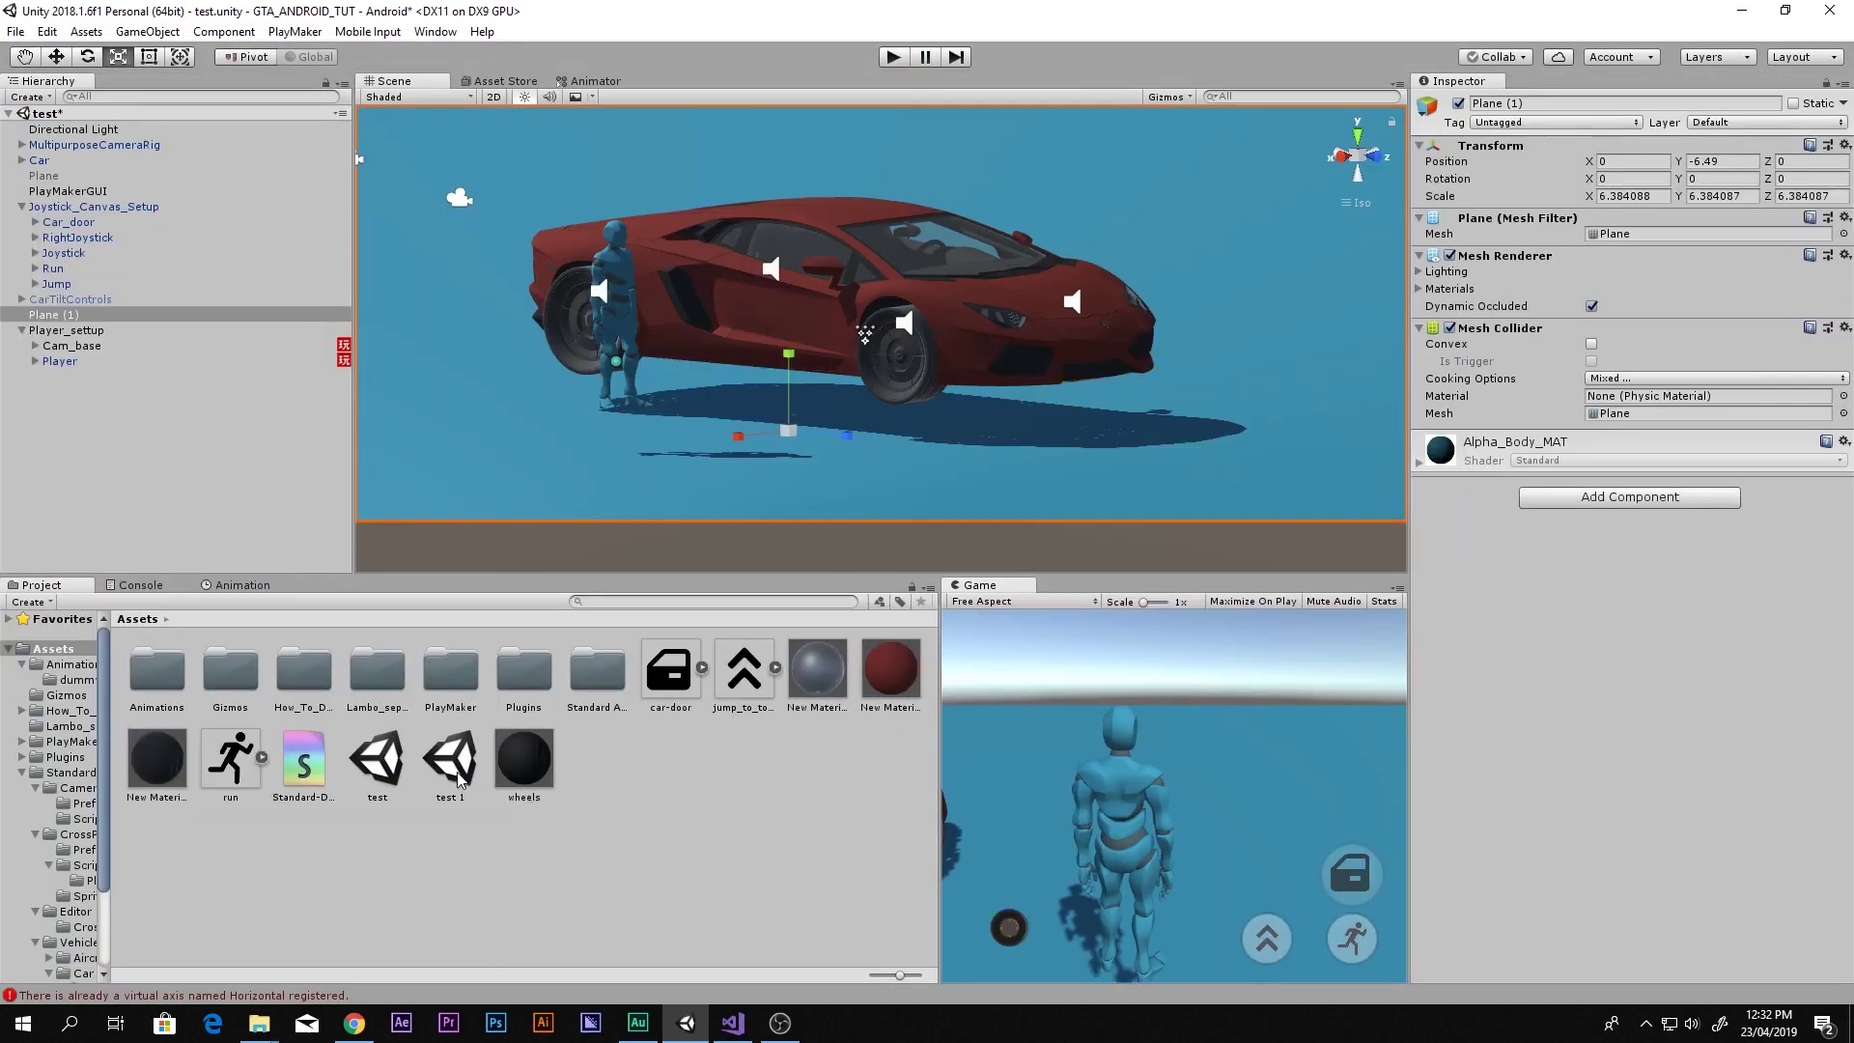
Save the modified scene, open the test 1 scene, and start Play mode
double_click(459, 774)
left_click(903, 552)
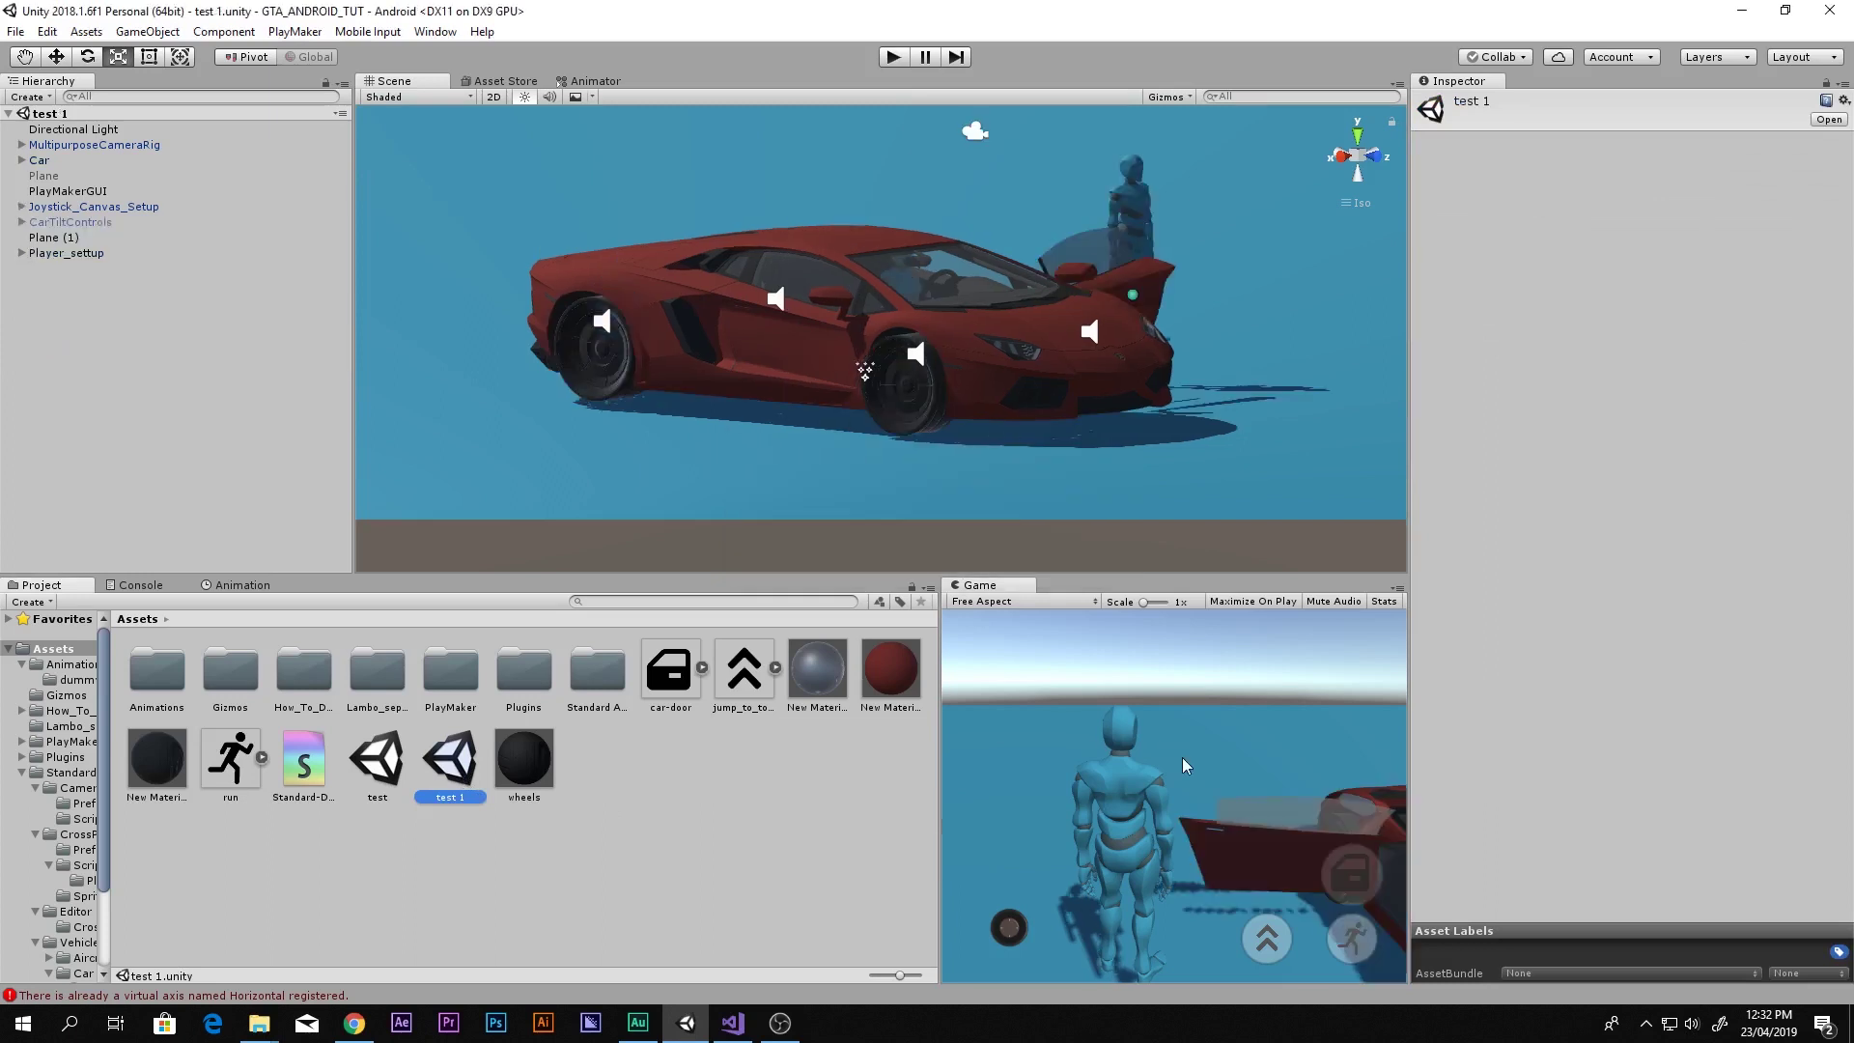
left_click(893, 56)
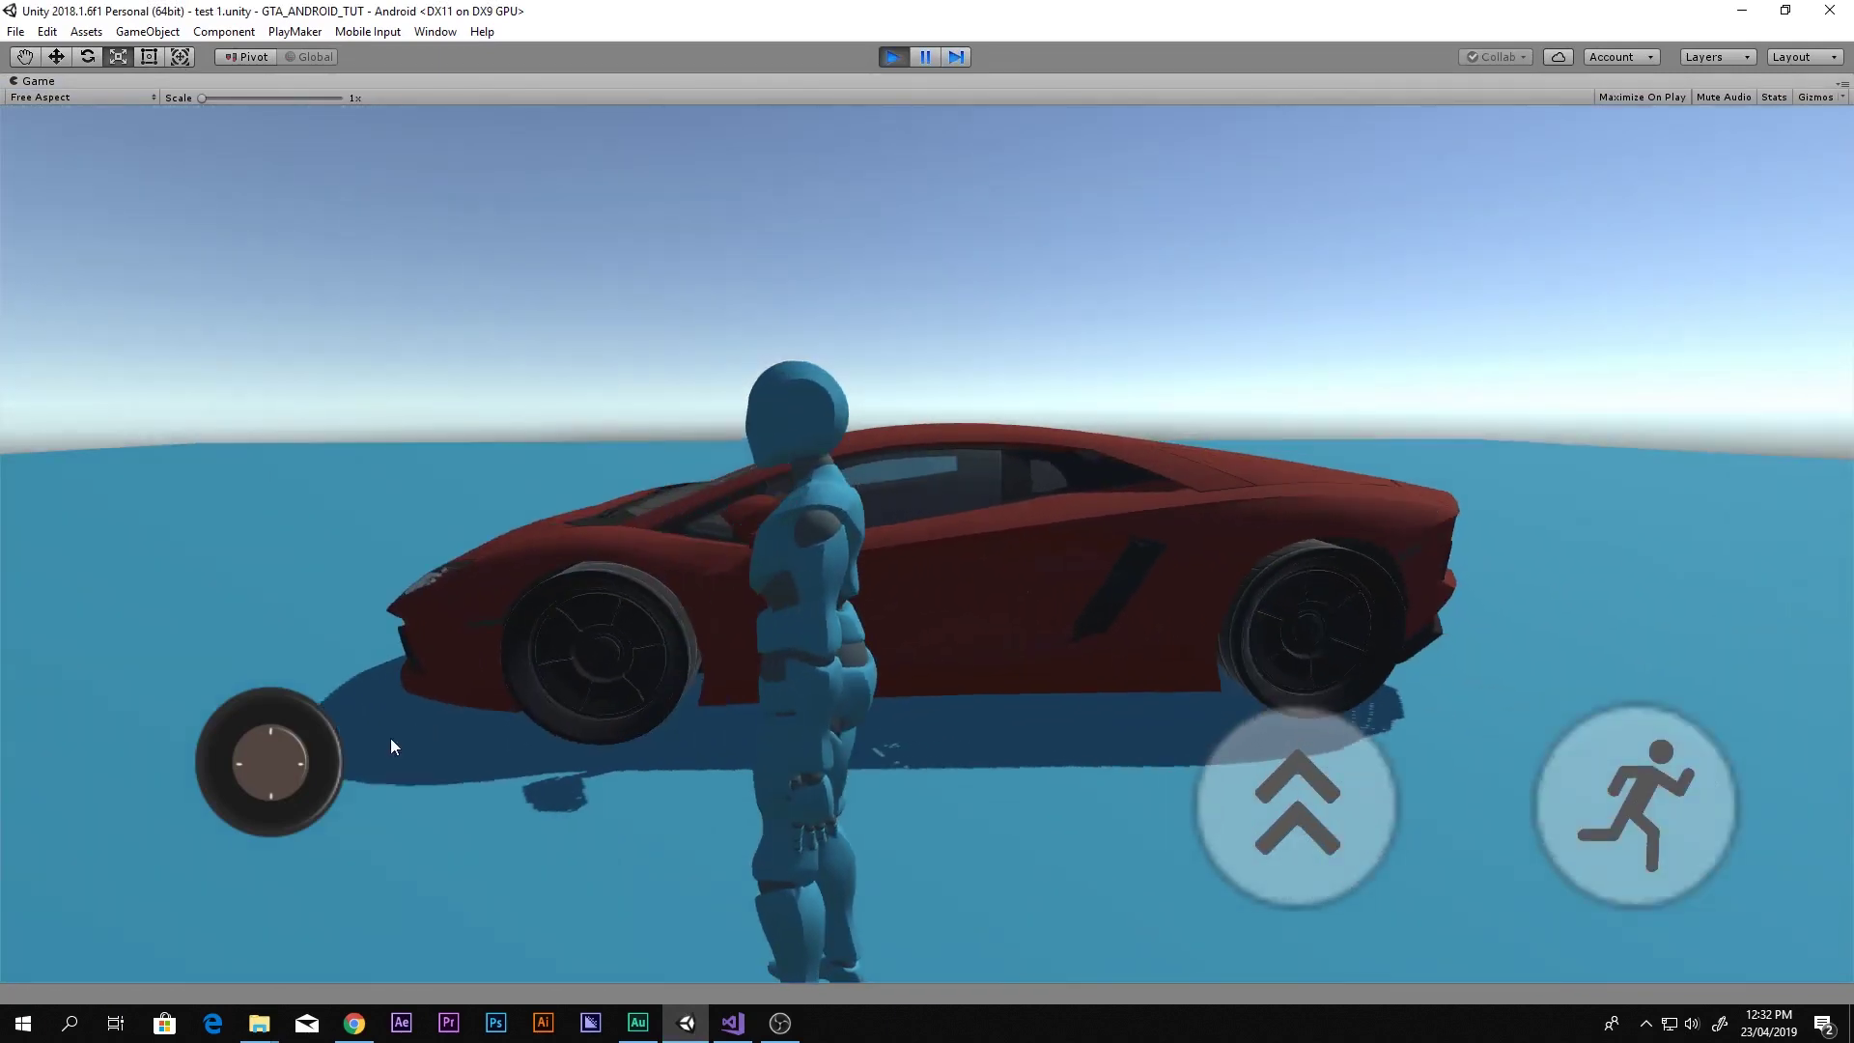
Walk to the Lamborghini, get in, drive it forward, and climb back out
left_click_drag(304, 751, 249, 679)
left_click(1439, 663)
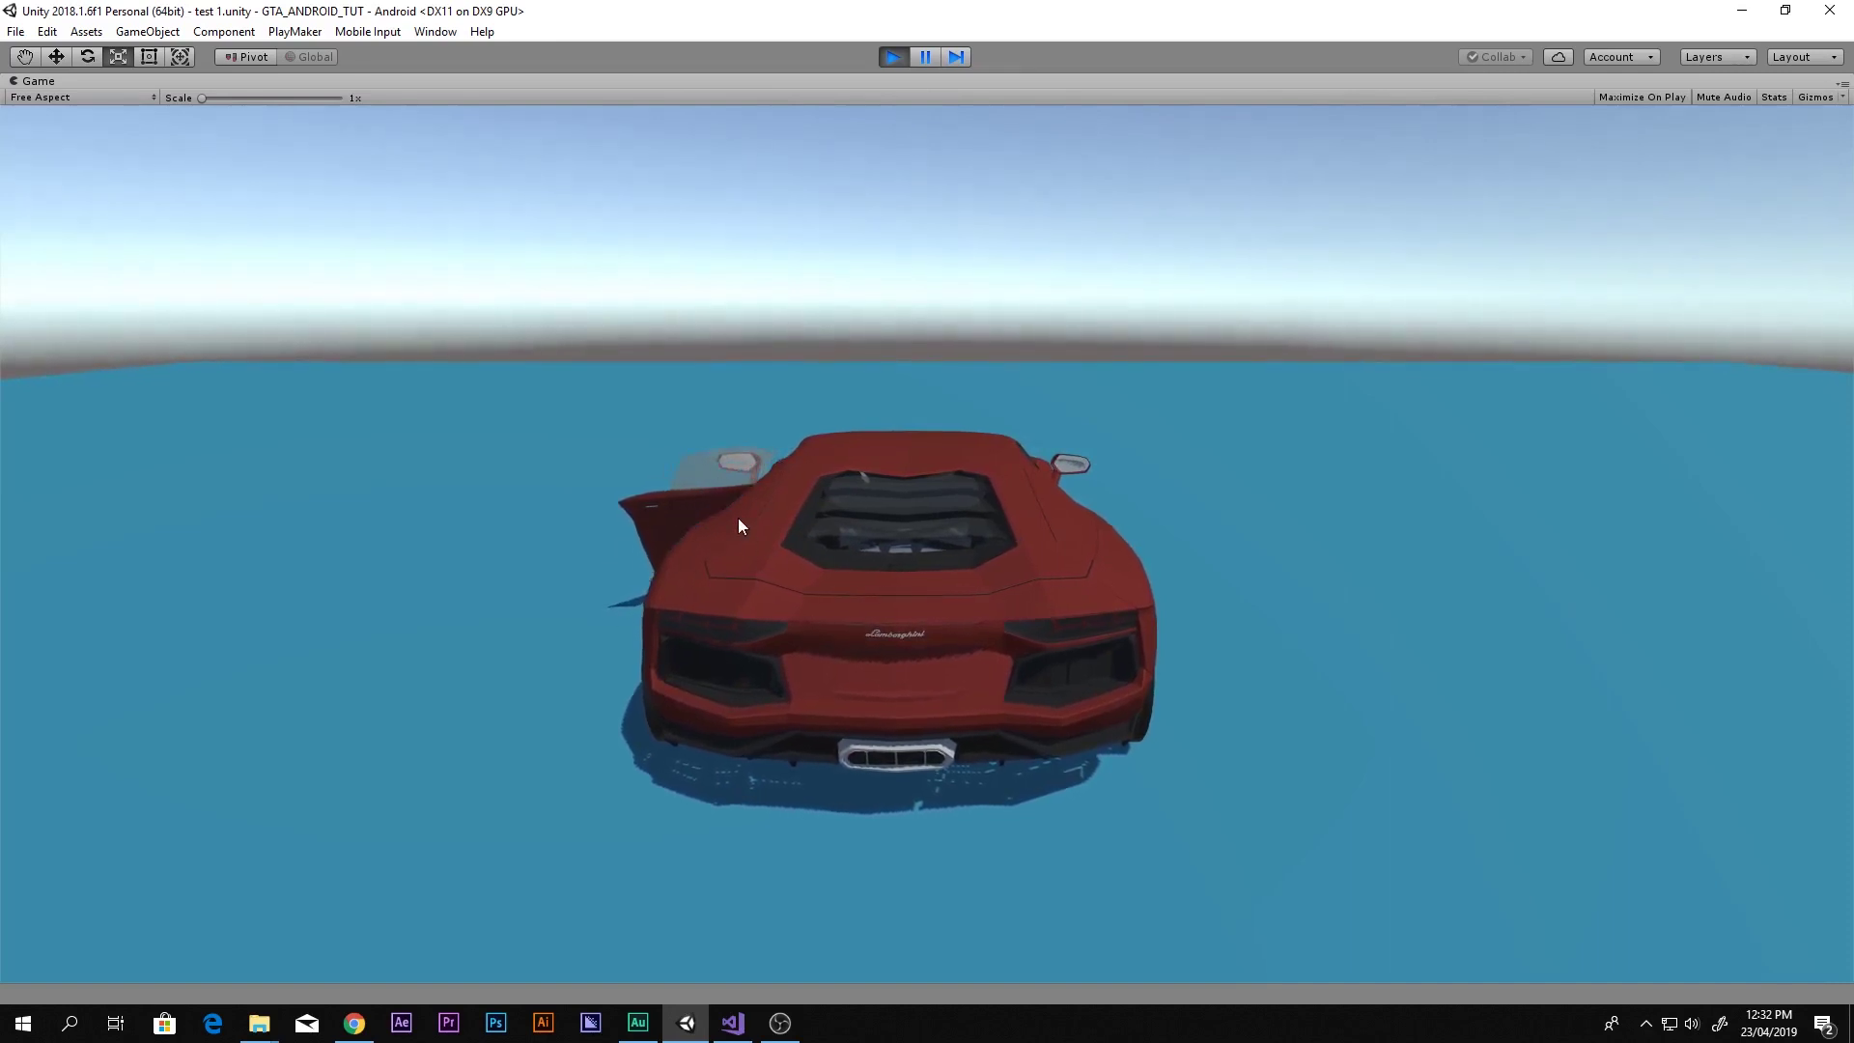
left_click_drag(1757, 890, 1758, 890)
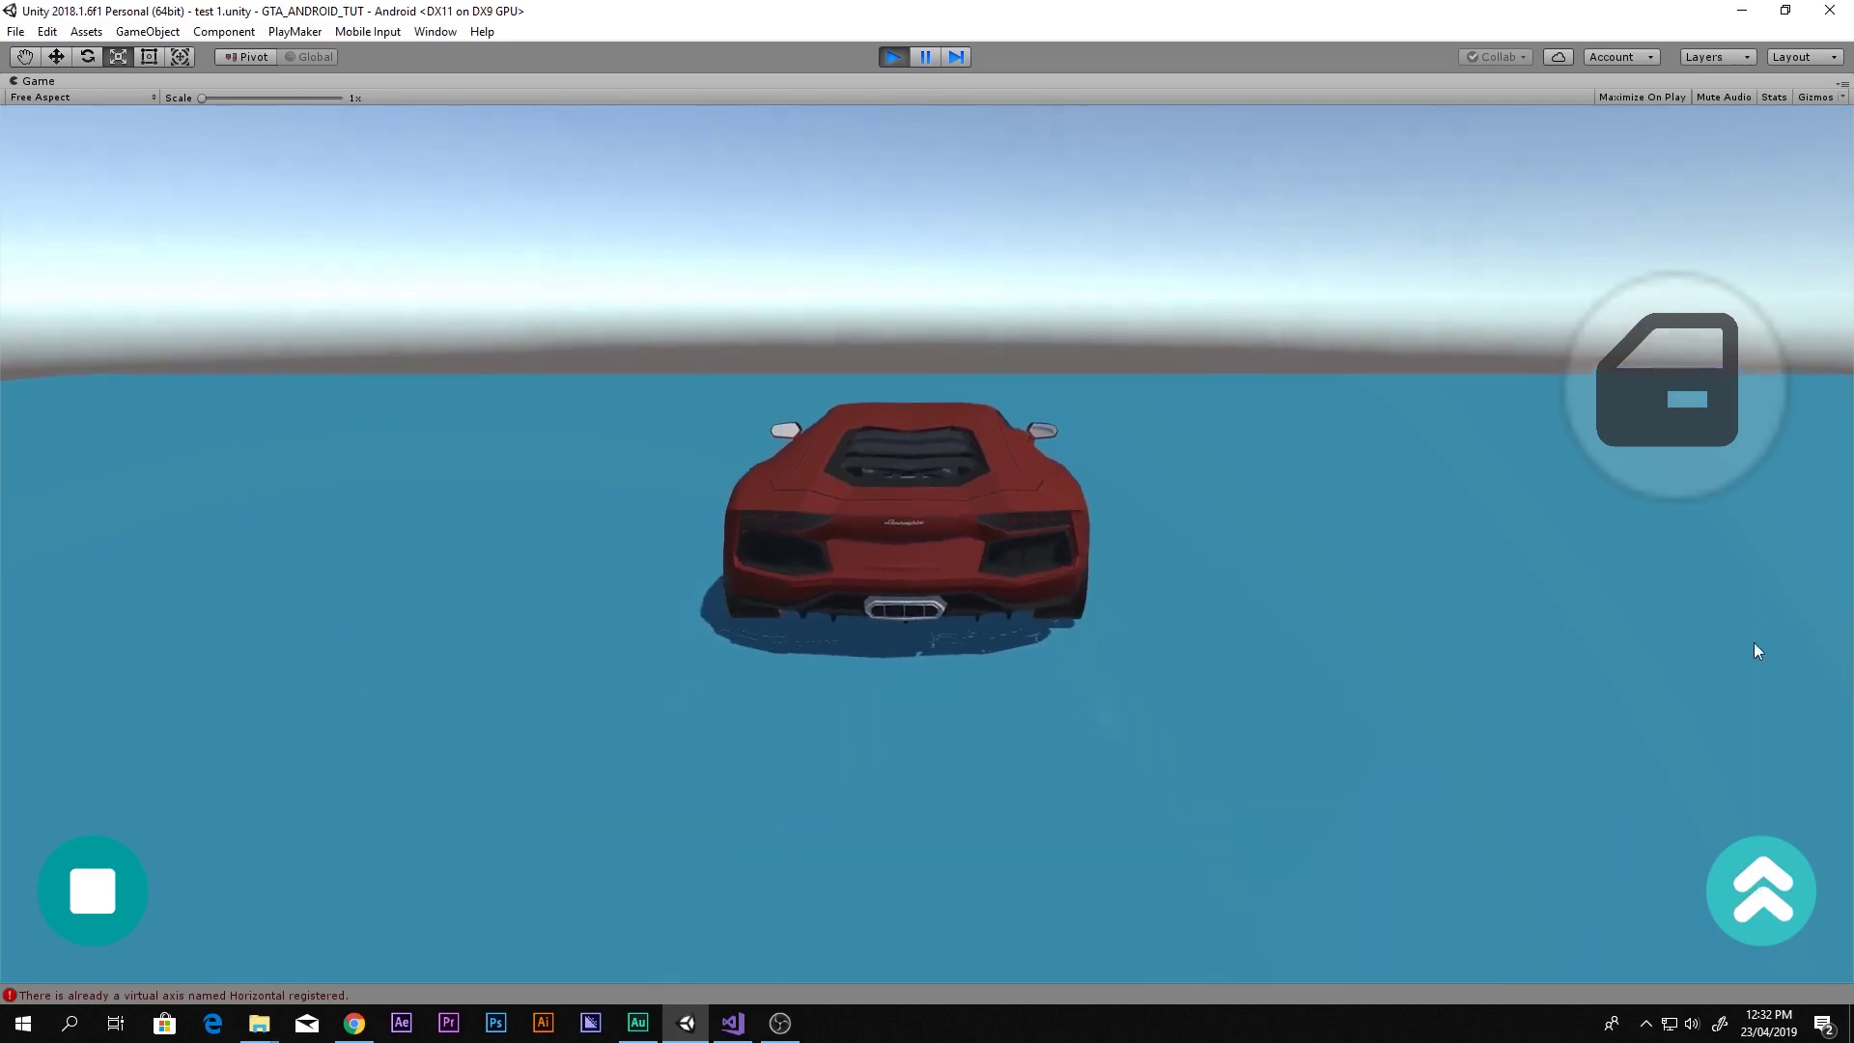
left_click(1706, 407)
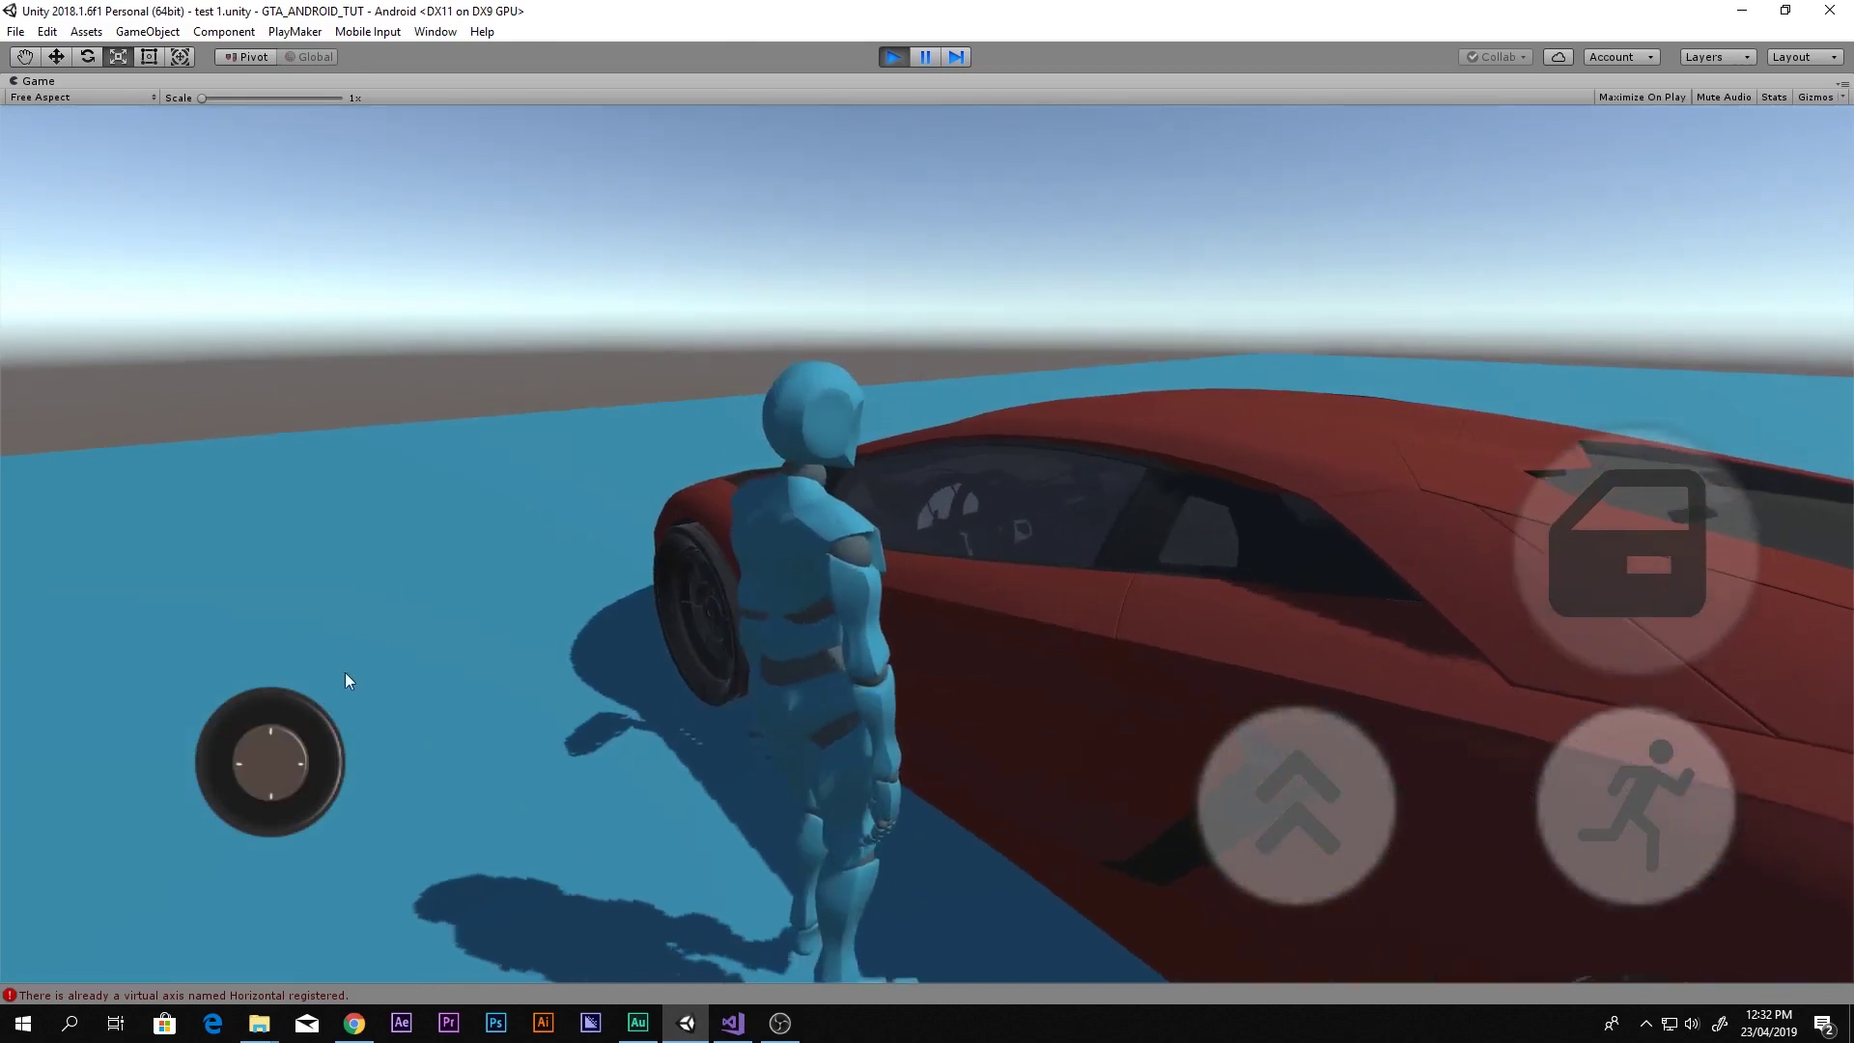
Walk the character around the car and jump onto it, tipping it onto its roof
left_click_drag(280, 710, 318, 601)
left_click_drag(1344, 473, 1421, 461)
left_click_drag(316, 774, 311, 723)
left_click(1352, 814)
left_click_drag(1283, 610, 595, 575)
left_click_drag(276, 758, 229, 618)
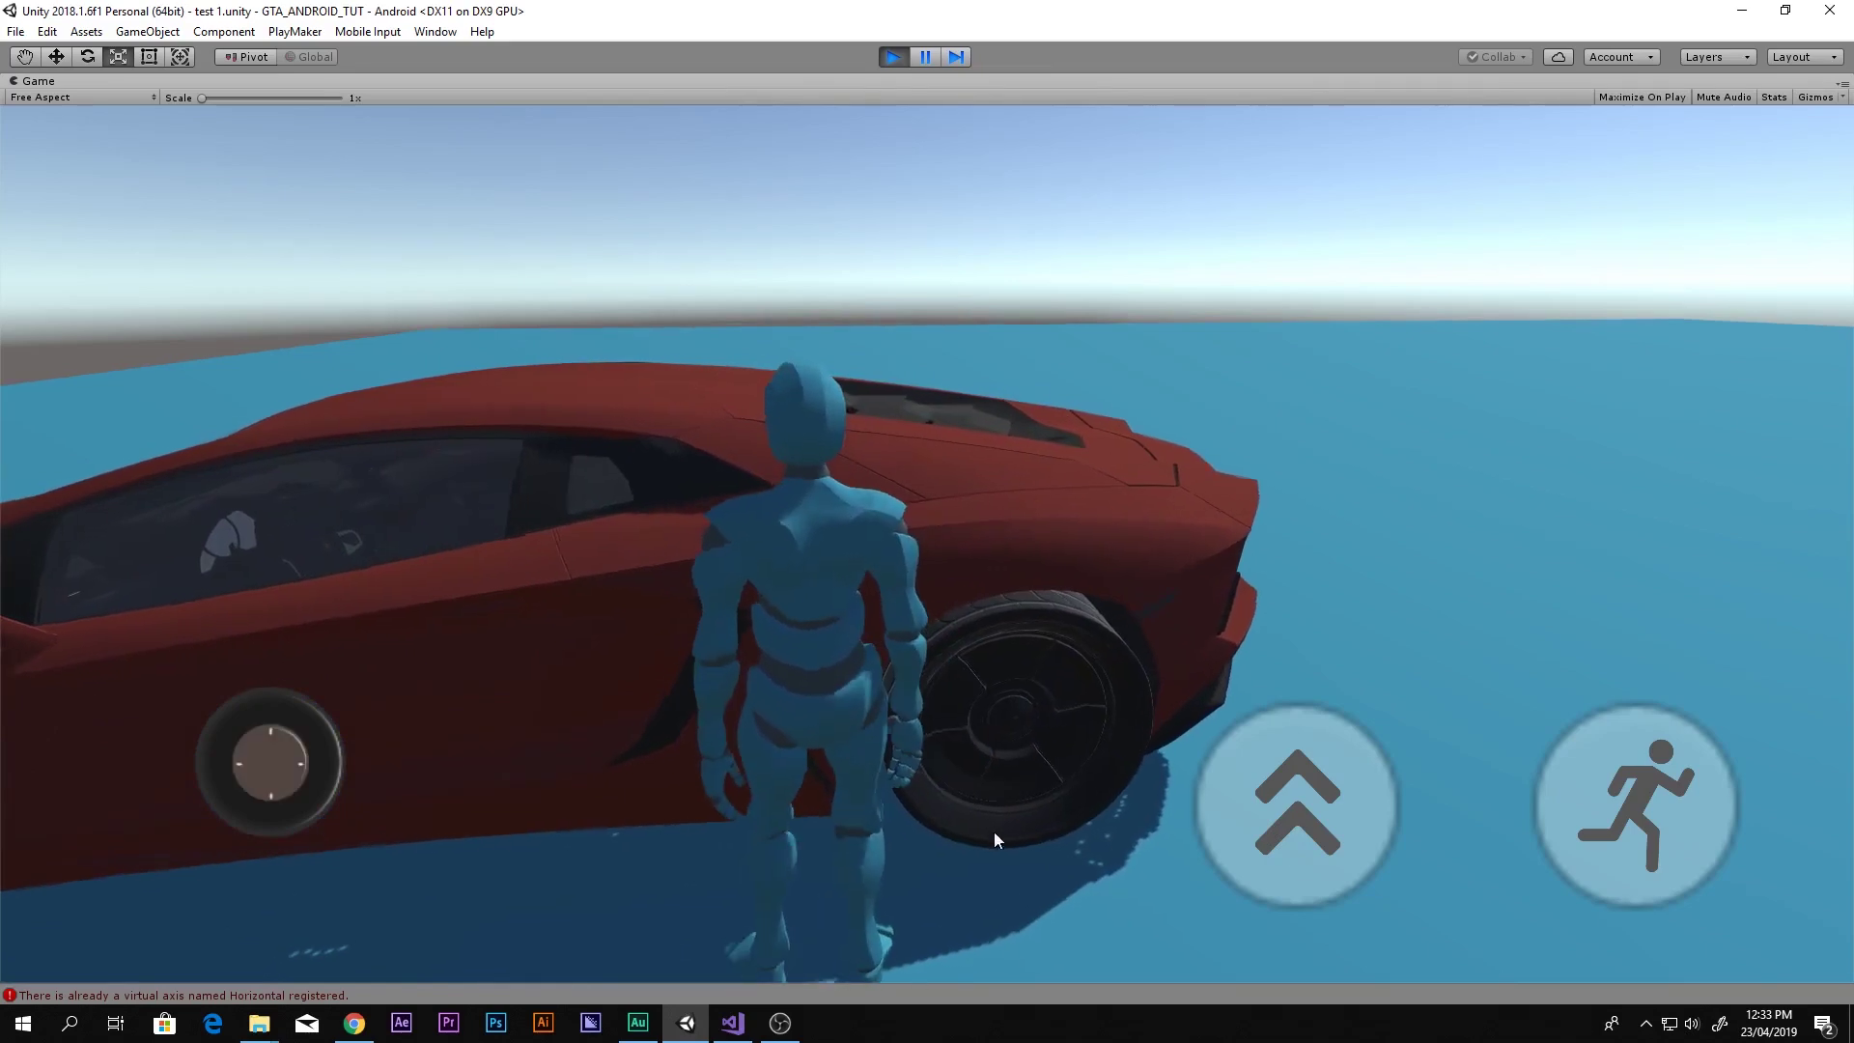
left_click(1234, 824)
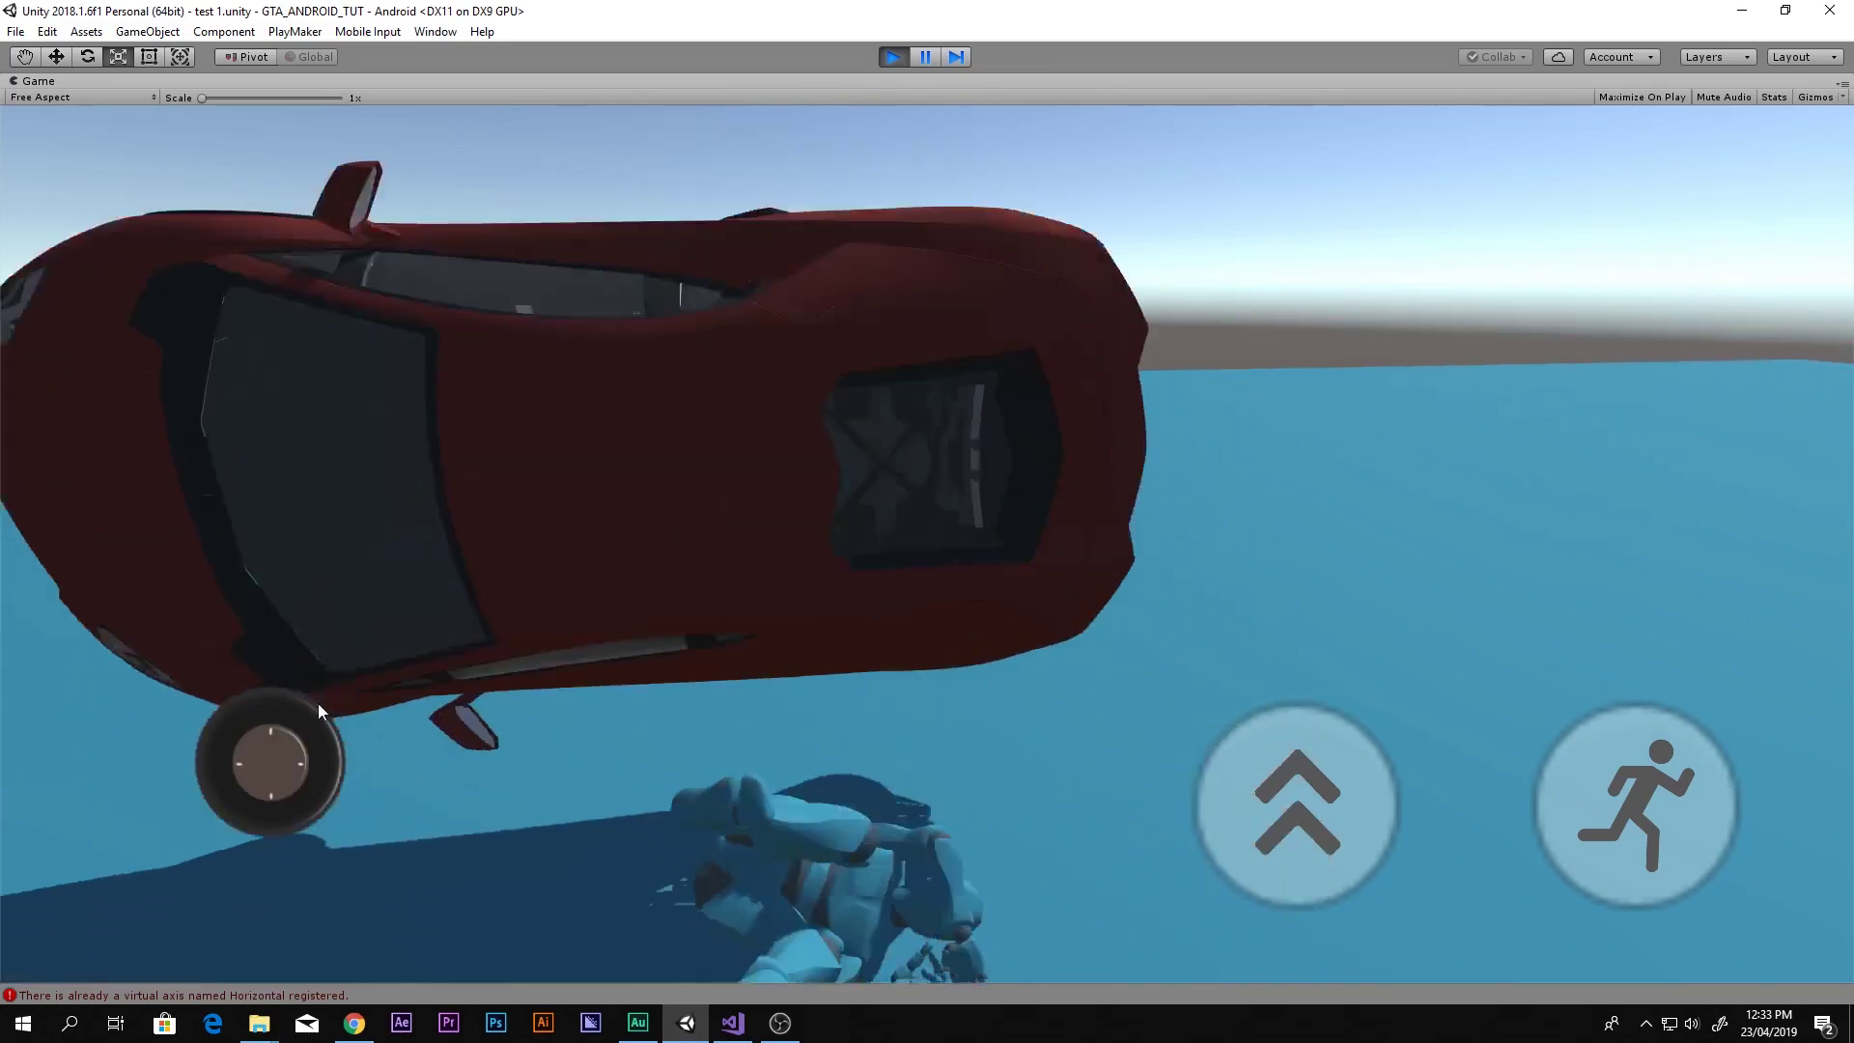